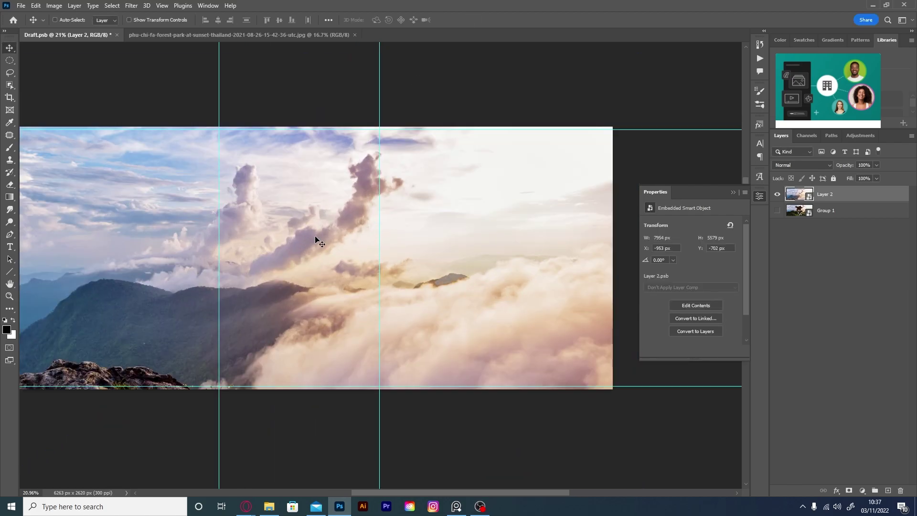
# Commit the Free Transform so the cloud photo fits the canvas.
pyautogui.click(376, 35)
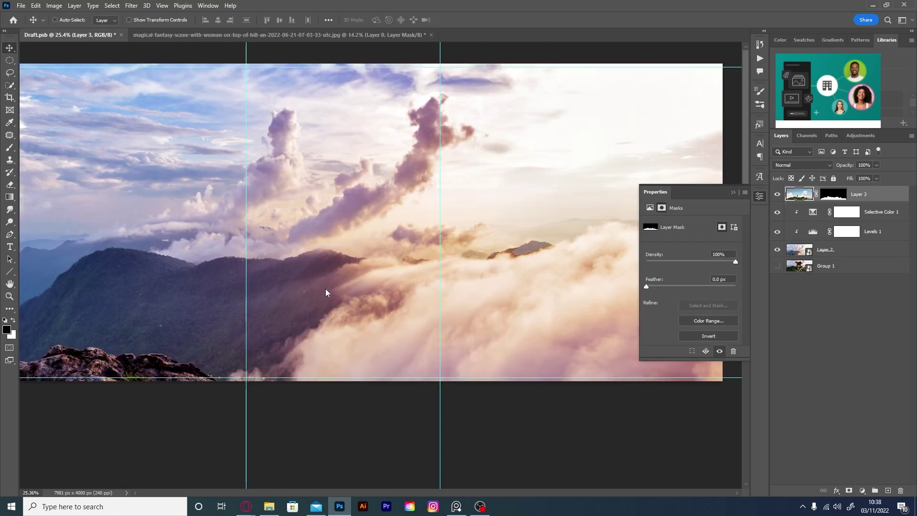
# Close the grassy hill source photo without saving changes.
pyautogui.hotkey('ctrl', 's')
pyautogui.hotkey('alt', 'ctrl', 'w')
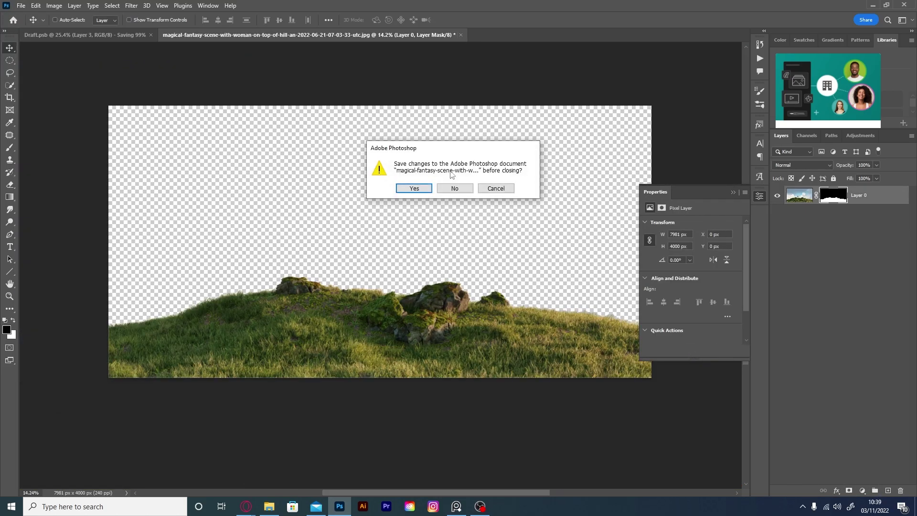
pyautogui.click(455, 188)
# Move the grassy hill layer up into the scene and begin renaming it.
pyautogui.moveTo(363, 297); pyautogui.dragTo(387, 289)
pyautogui.scroll(-1, 368, 289)
pyautogui.doubleClick(859, 194)
# Name the hill layer and mask out the white fringe along the ridge.
pyautogui.write('Gras')
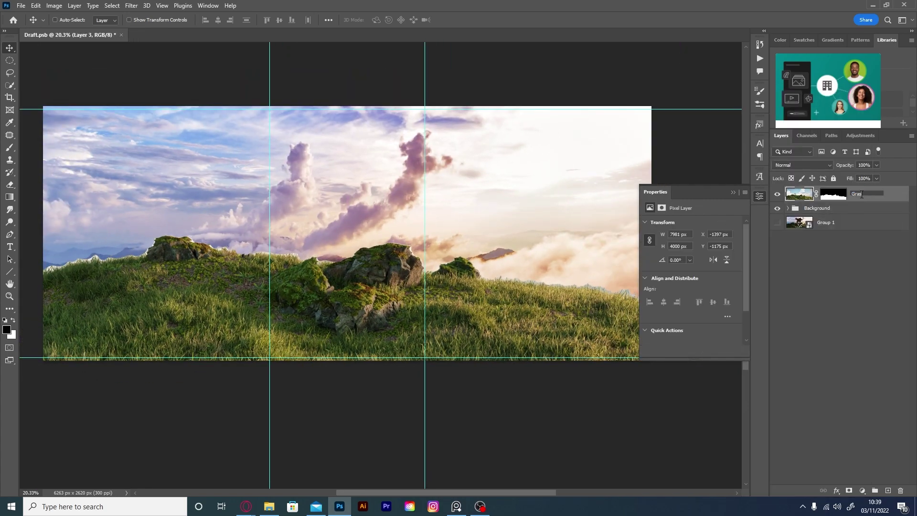
pyautogui.write('b')
pyautogui.scroll(10, 191, 224)
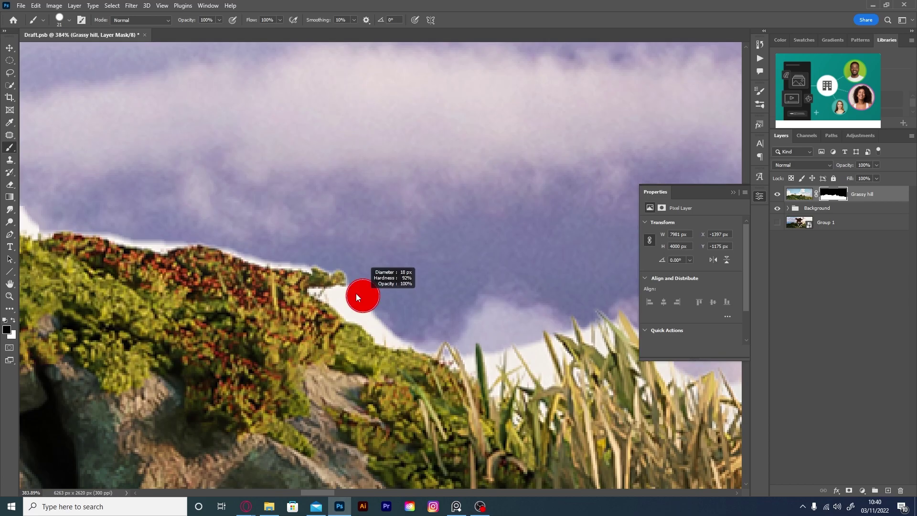
pyautogui.moveTo(340, 313)
pyautogui.mouseDown()
pyautogui.moveTo(406, 344)
pyautogui.moveTo(434, 287)
pyautogui.mouseUp()
pyautogui.press(']')
pyautogui.press(']')
pyautogui.press(']')
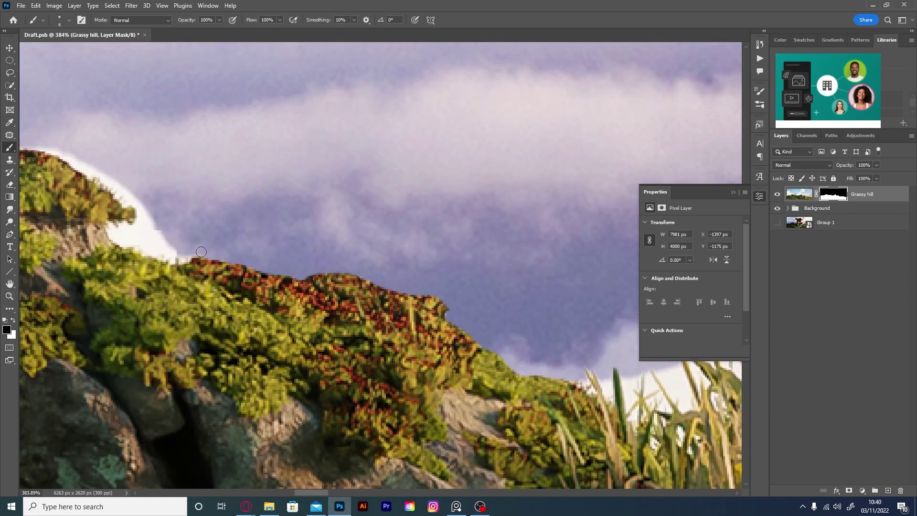
pyautogui.moveTo(201, 252)
pyautogui.mouseDown()
pyautogui.moveTo(115, 223)
pyautogui.moveTo(172, 233)
pyautogui.mouseUp()
pyautogui.moveTo(353, 296)
pyautogui.mouseDown()
pyautogui.moveTo(279, 231)
pyautogui.moveTo(134, 244)
pyautogui.moveTo(306, 263)
pyautogui.mouseUp()
# With a smaller brush, hide the ridge fringe while working down the cliff edge.
pyautogui.press('[')
pyautogui.press('[')
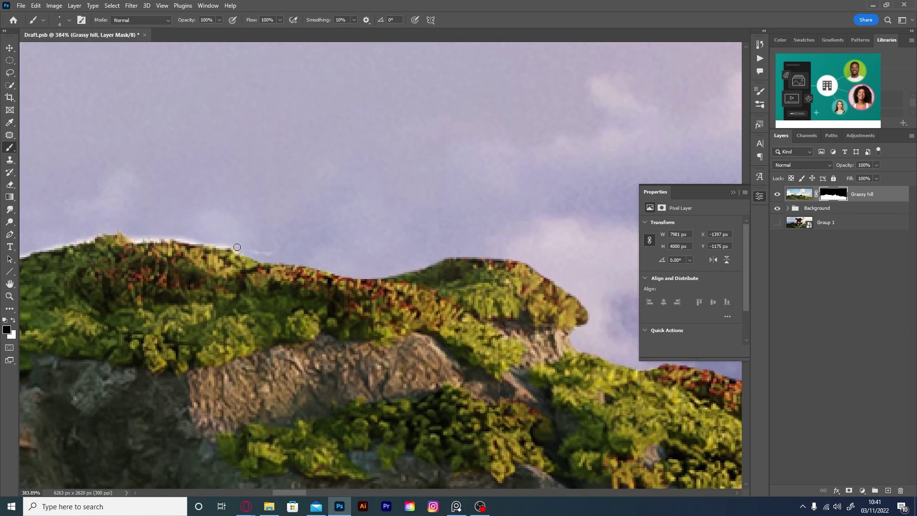
pyautogui.moveTo(180, 239); pyautogui.dragTo(131, 241)
pyautogui.moveTo(132, 241)
pyautogui.mouseDown()
pyautogui.moveTo(318, 254)
pyautogui.moveTo(269, 252)
pyautogui.mouseUp()
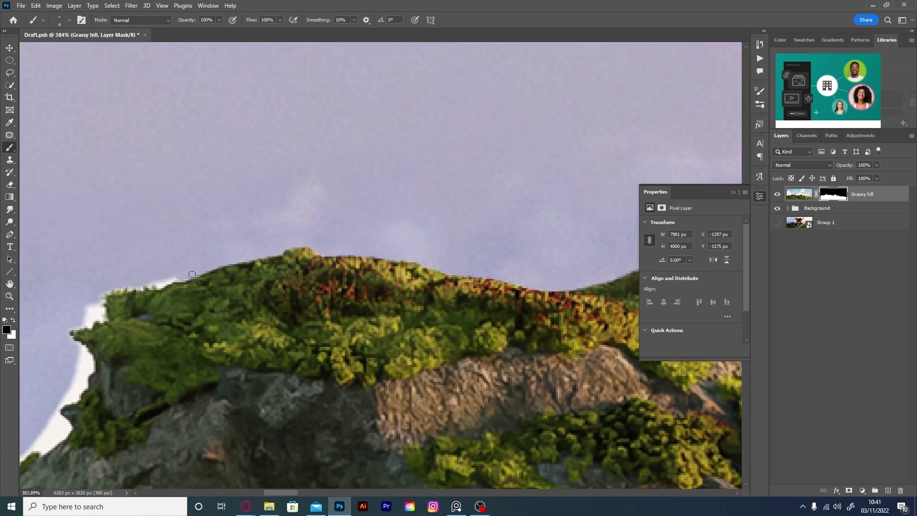
pyautogui.moveTo(151, 284); pyautogui.dragTo(102, 296)
pyautogui.moveTo(101, 296)
pyautogui.mouseDown()
pyautogui.moveTo(201, 279)
pyautogui.moveTo(178, 307)
pyautogui.mouseUp()
pyautogui.moveTo(178, 308); pyautogui.dragTo(228, 286)
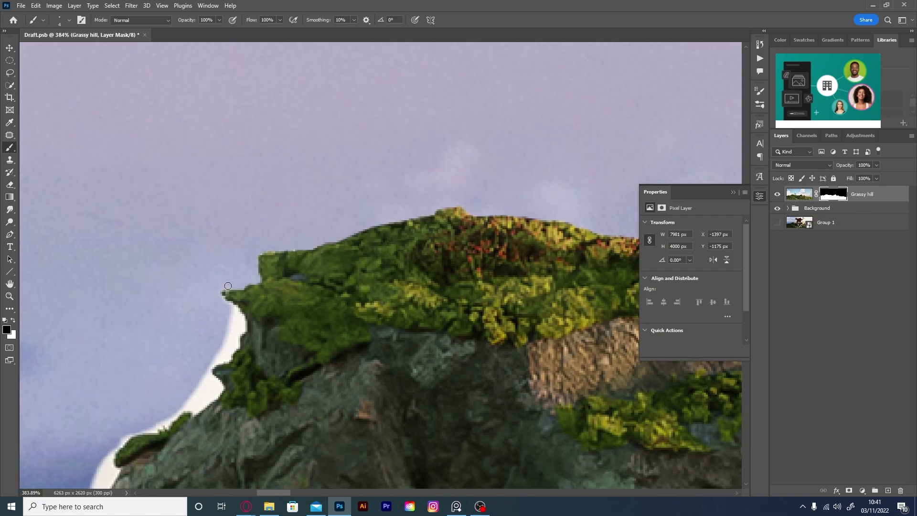
pyautogui.moveTo(207, 369); pyautogui.dragTo(287, 293)
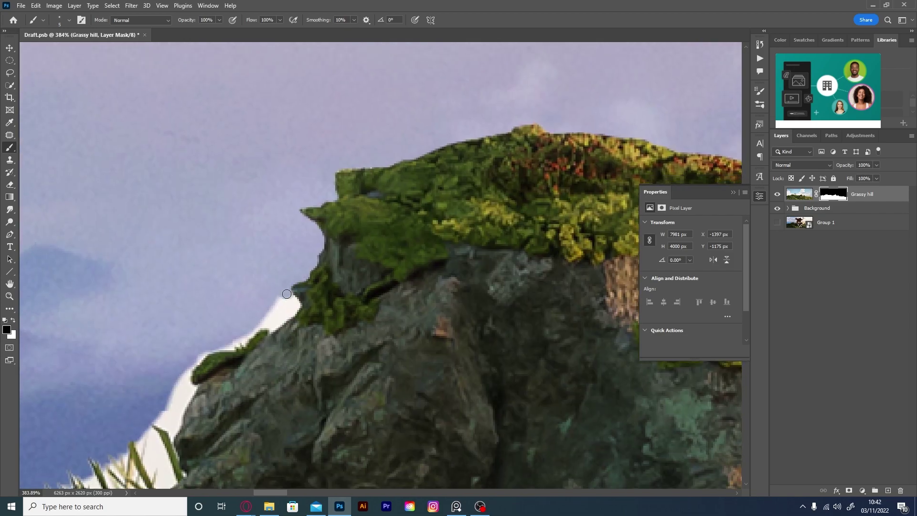
pyautogui.moveTo(240, 346); pyautogui.dragTo(339, 306)
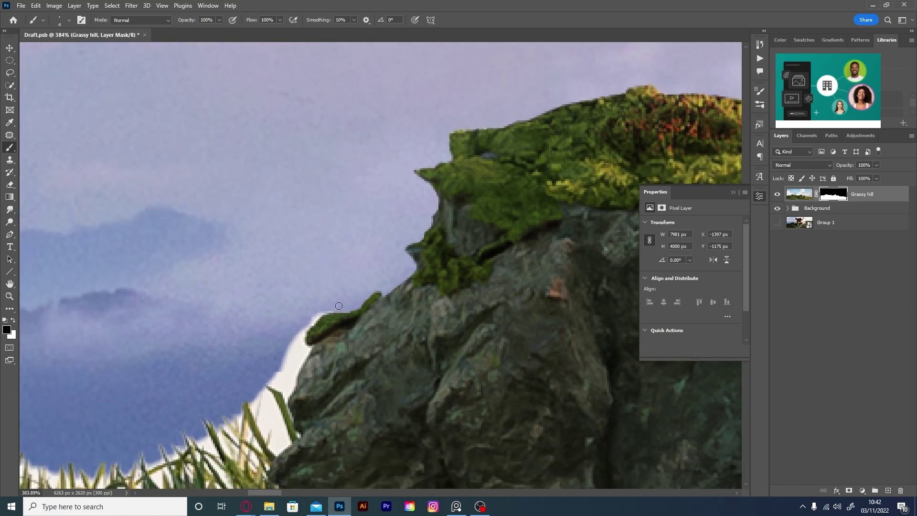
# With a larger brush, paint out the fringe above the grass tips and along the grass line.
pyautogui.scroll(-5, 286, 384)
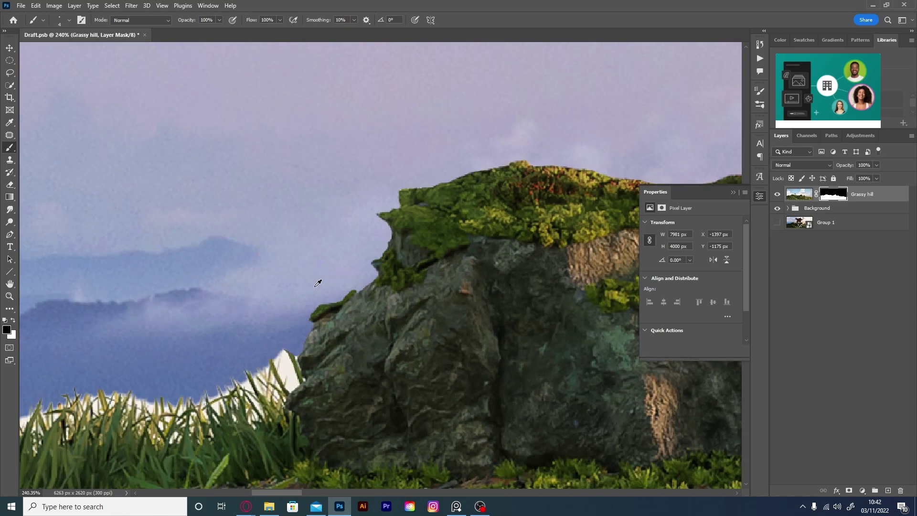
pyautogui.scroll(3, 317, 280)
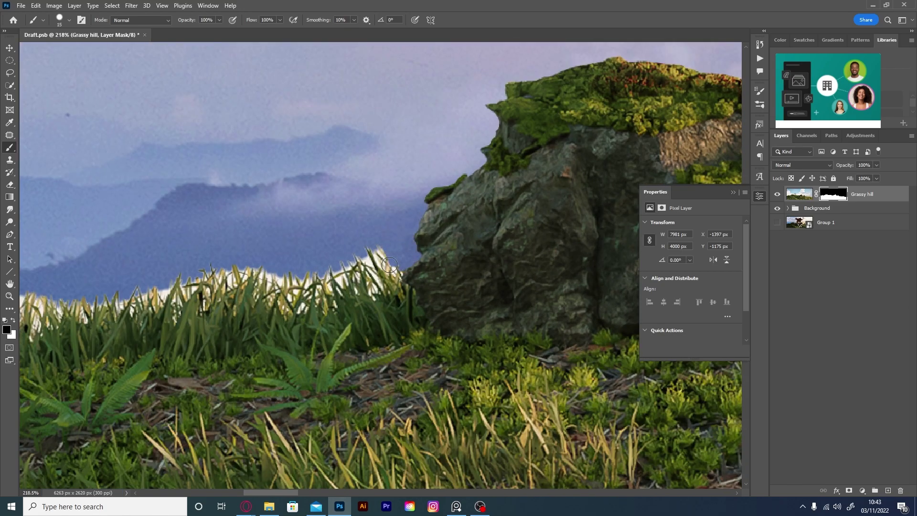
pyautogui.press(']')
pyautogui.press(']')
pyautogui.press(']')
pyautogui.scroll(-3, 296, 157)
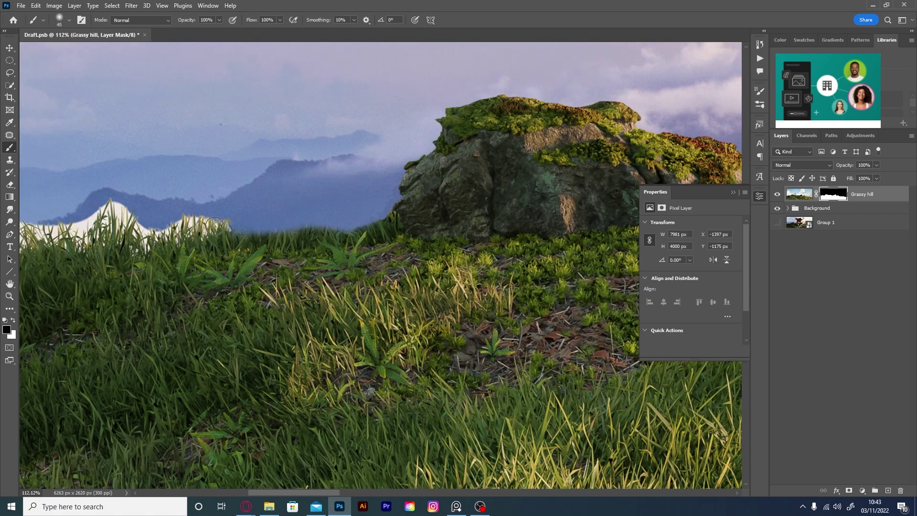
pyautogui.moveTo(215, 226)
pyautogui.mouseDown()
pyautogui.moveTo(125, 239)
pyautogui.moveTo(176, 237)
pyautogui.mouseUp()
pyautogui.hscroll(-5, 176, 237)
pyautogui.moveTo(330, 234)
pyautogui.mouseDown()
pyautogui.moveTo(241, 239)
pyautogui.moveTo(191, 266)
pyautogui.moveTo(139, 268)
pyautogui.moveTo(113, 242)
pyautogui.mouseUp()
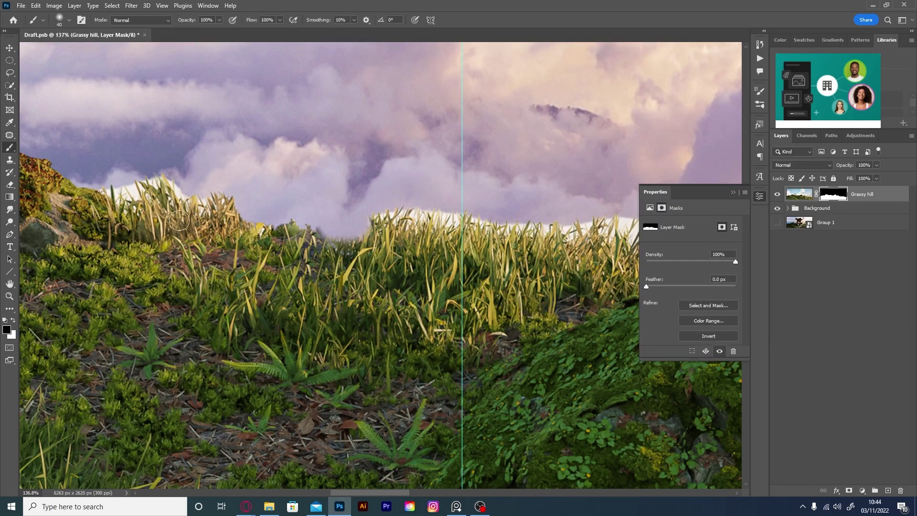
# Pan right along the hill edge, resizing the brush for the next section.
pyautogui.hscroll(4, 390, 216)
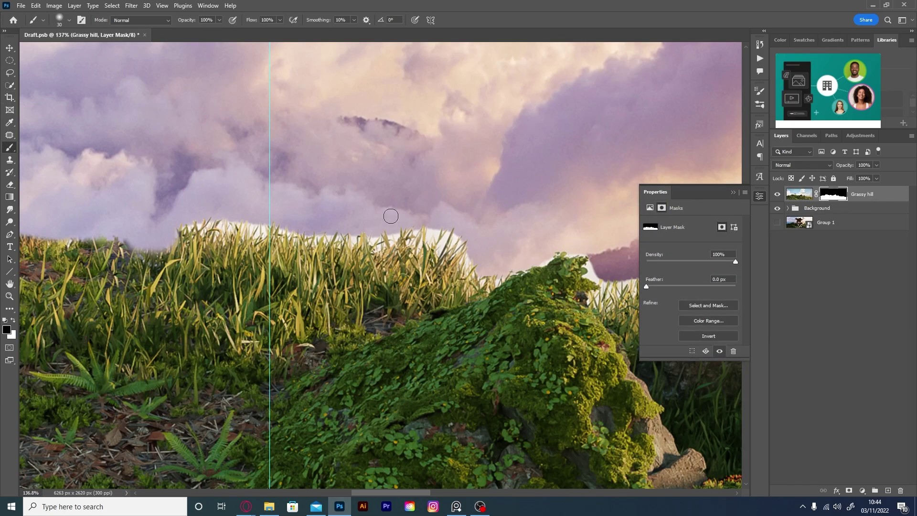
pyautogui.press(']')
pyautogui.press(']')
pyautogui.press(']')
pyautogui.hscroll(4, 292, 257)
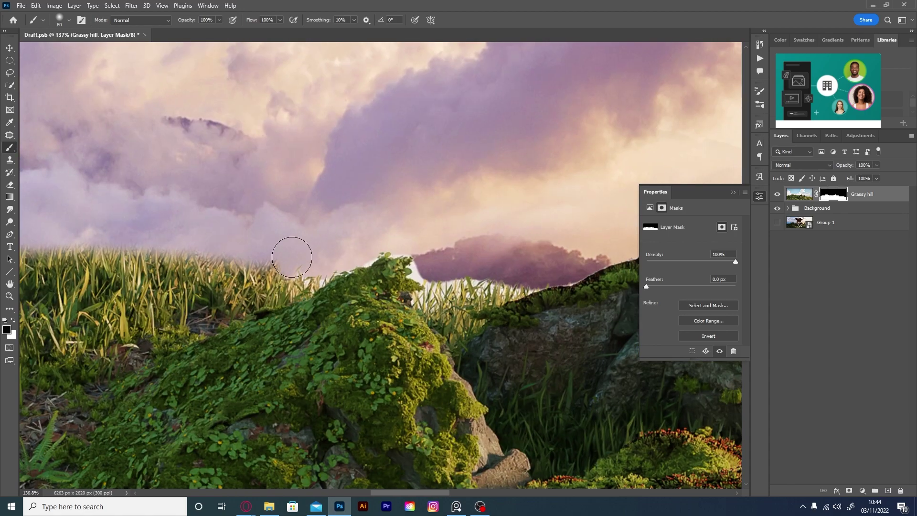
pyautogui.hscroll(3, 412, 258)
pyautogui.press('[')
pyautogui.press('[')
pyautogui.press('[')
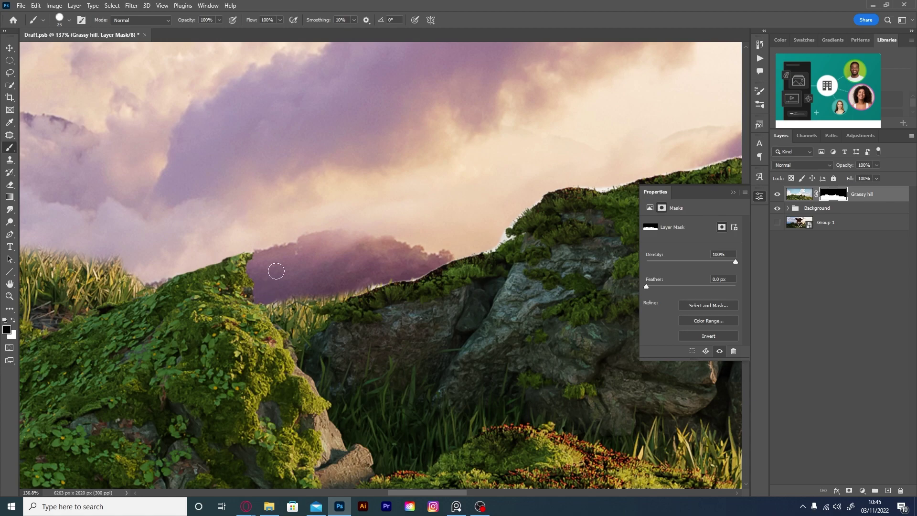
pyautogui.hscroll(3, 282, 272)
pyautogui.press('[')
pyautogui.press('[')
pyautogui.press('[')
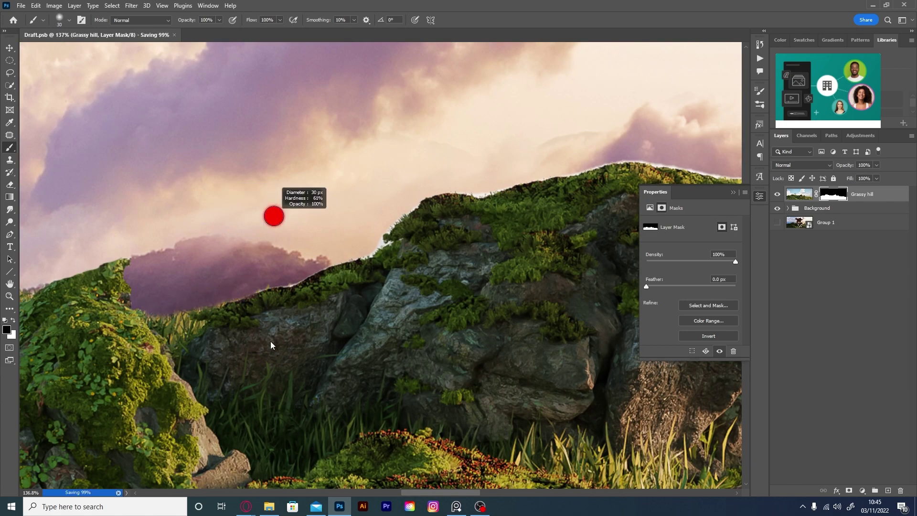
# Mask the light fringe and grass tips along the grass-sky edge.
pyautogui.scroll(3, 321, 195)
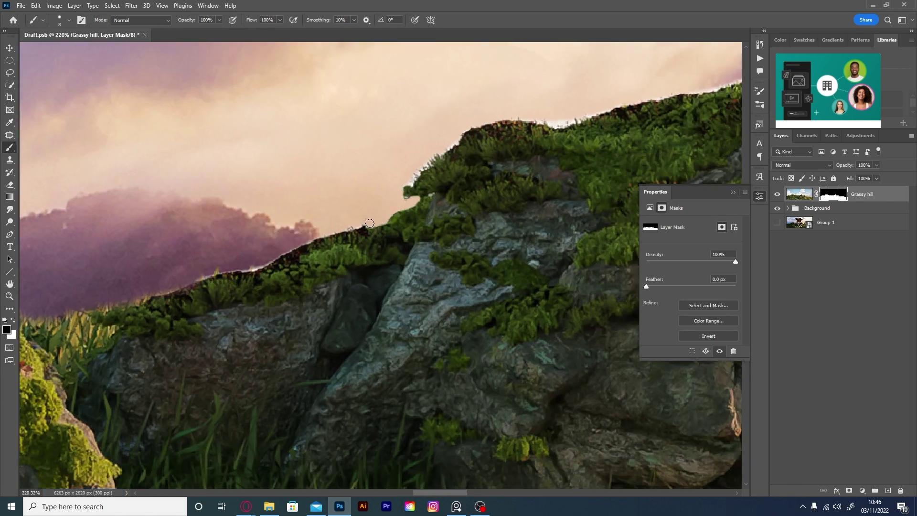
pyautogui.moveTo(235, 272); pyautogui.dragTo(196, 286)
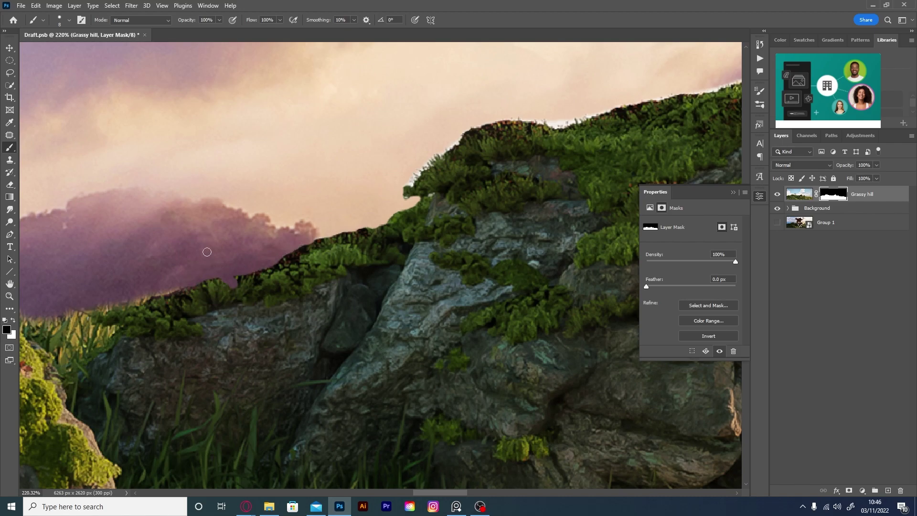
pyautogui.scroll(2, 229, 244)
pyautogui.press(']')
pyautogui.press(']')
pyautogui.press(']')
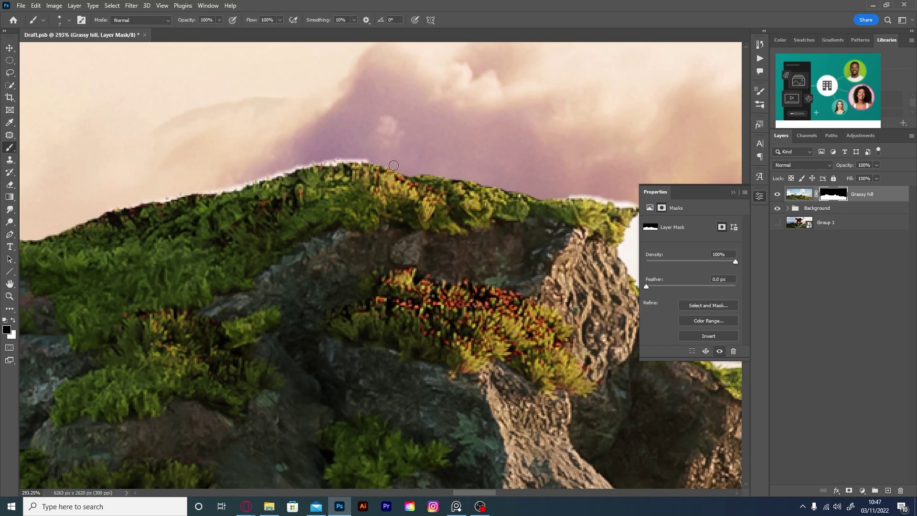
pyautogui.hscroll(5, 474, 334)
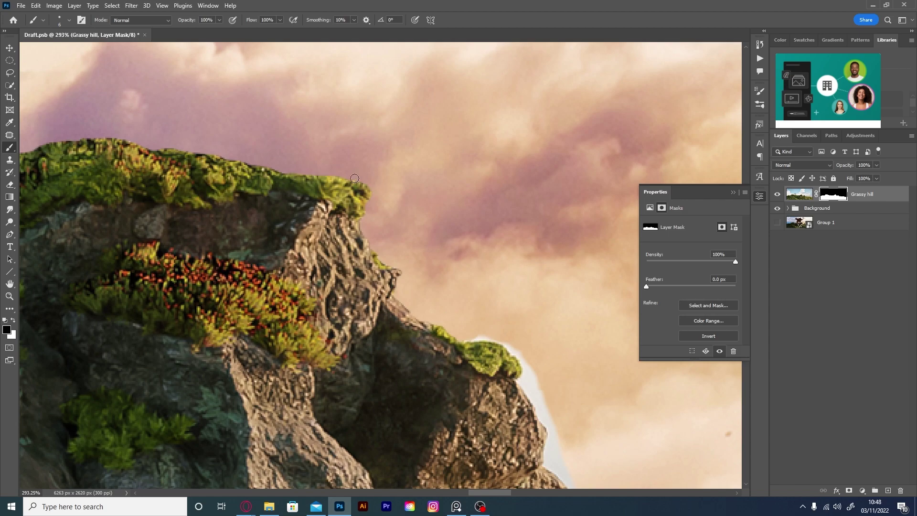
pyautogui.scroll(-4, 355, 178)
pyautogui.hscroll(4, 400, 342)
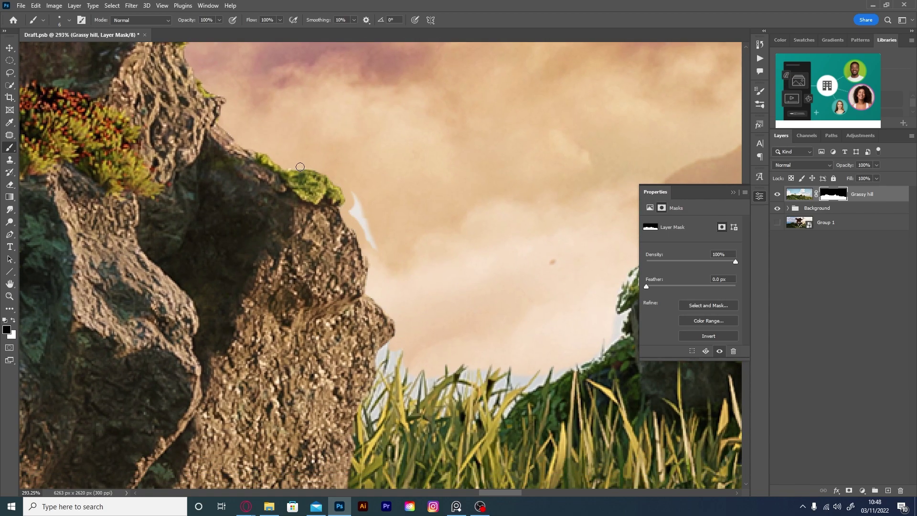
pyautogui.scroll(-3, 334, 210)
pyautogui.hscroll(2, 310, 210)
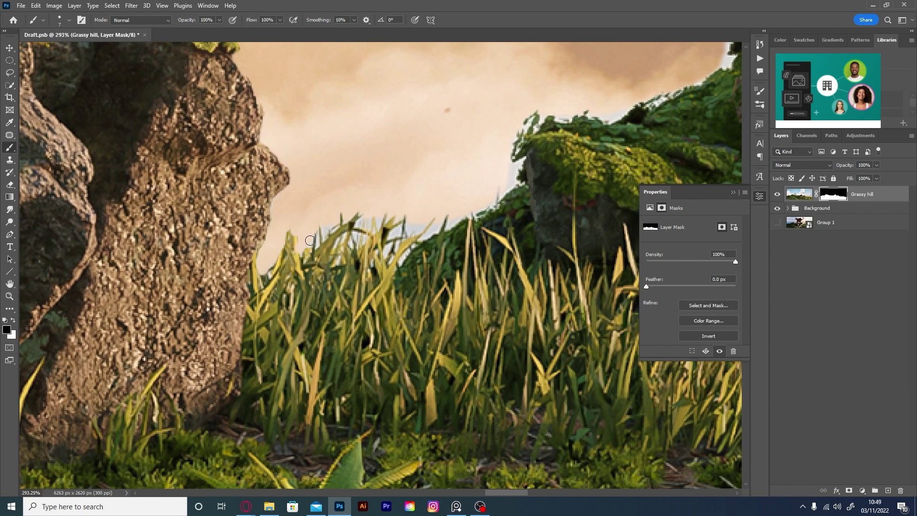
pyautogui.moveTo(382, 210)
pyautogui.mouseDown()
pyautogui.moveTo(295, 244)
pyautogui.moveTo(438, 225)
pyautogui.mouseUp()
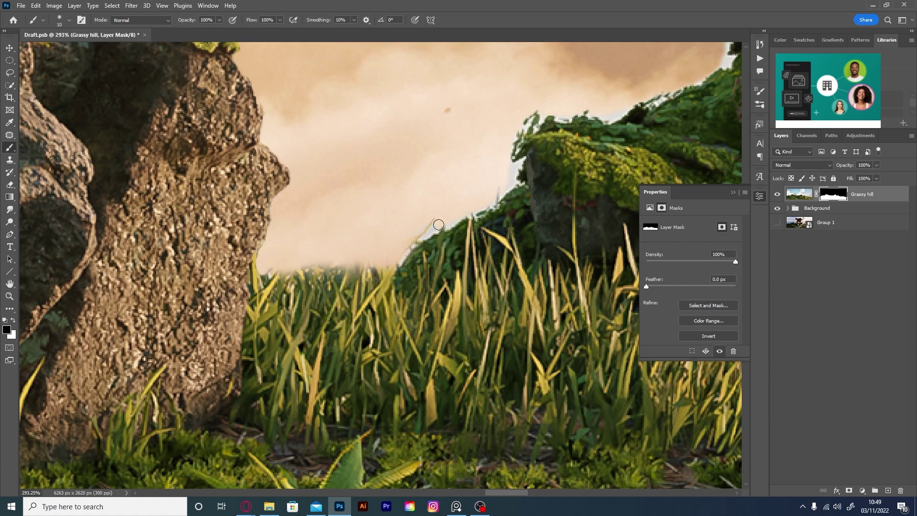
pyautogui.moveTo(482, 193); pyautogui.dragTo(263, 196)
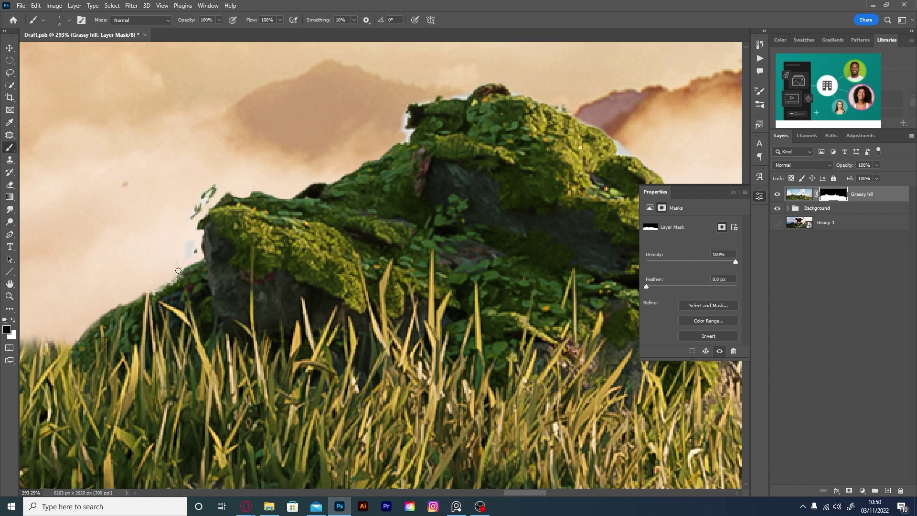
# Save the draft and clean up the hill edge on the mask.
pyautogui.hotkey('ctrl', 's')
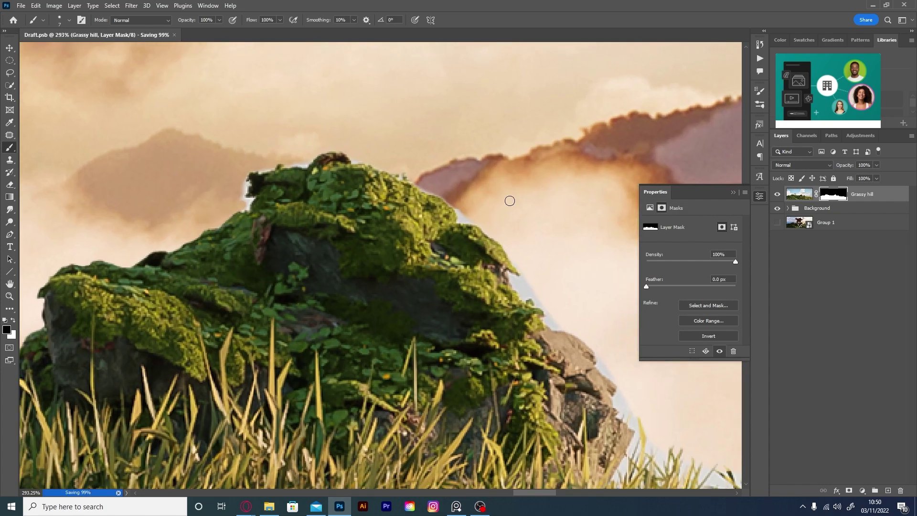
pyautogui.moveTo(530, 291); pyautogui.dragTo(554, 327)
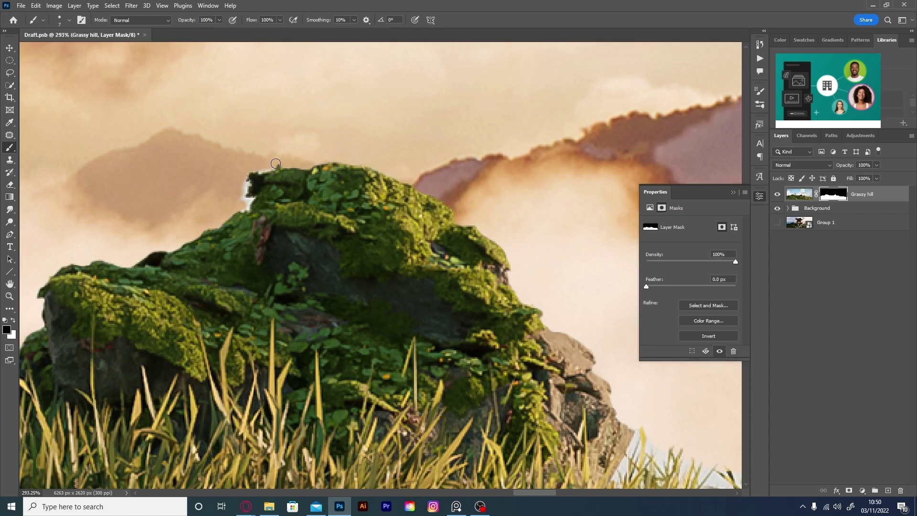
pyautogui.scroll(-5, 258, 190)
pyautogui.scroll(3, 144, 175)
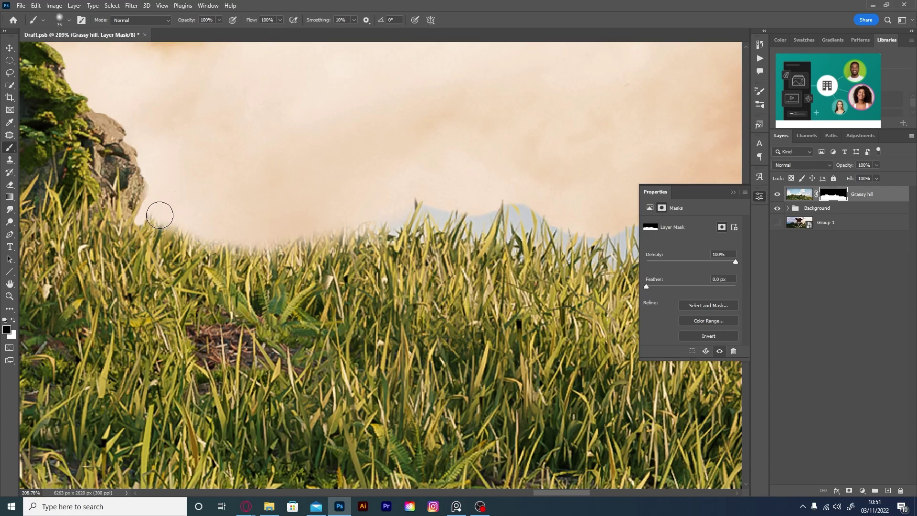
# Set painting back to black, enlarge the brush, and pan to the horizon's right end.
pyautogui.press('x')
pyautogui.scroll(5, 148, 205)
pyautogui.press('x')
pyautogui.scroll(-6, 186, 123)
pyautogui.scroll(-1, 269, 170)
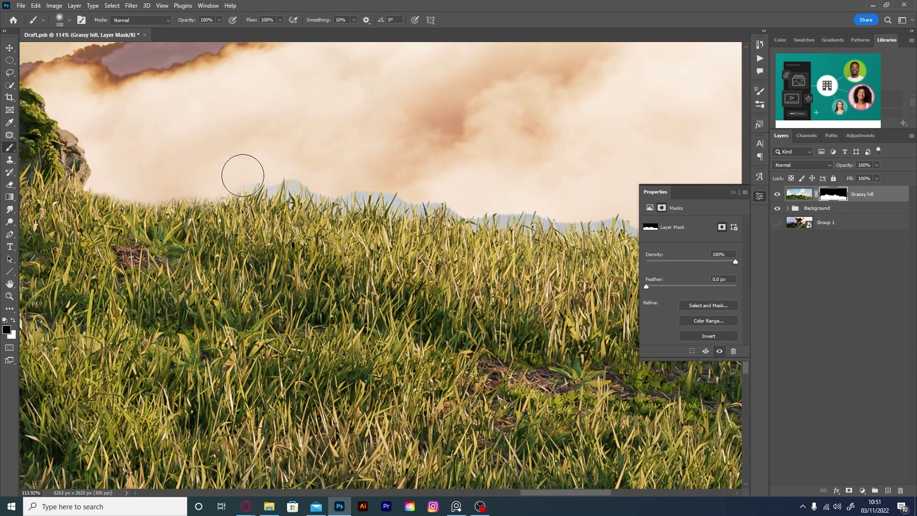
pyautogui.press(']')
pyautogui.moveTo(318, 201); pyautogui.dragTo(194, 198)
pyautogui.moveTo(451, 212); pyautogui.dragTo(55, 184)
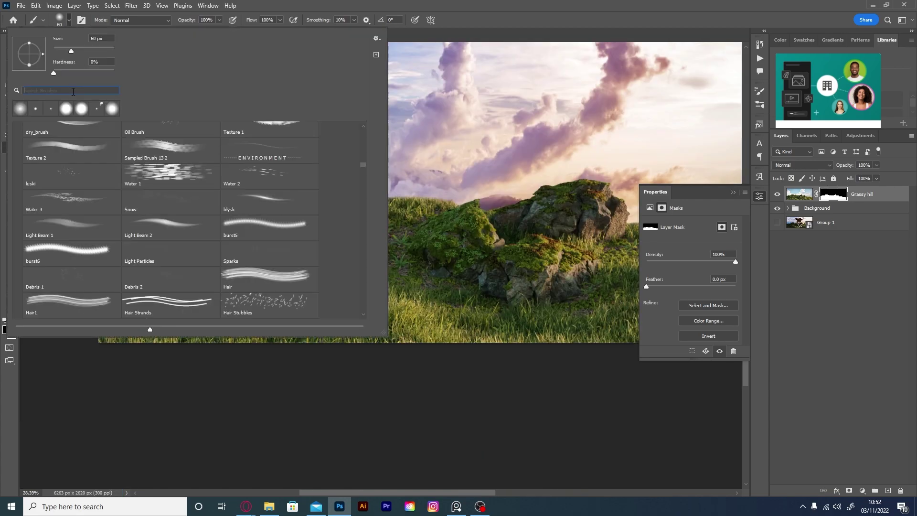
# Paint white on the mask to reveal grass blades along the horizon.
pyautogui.scroll(3, 134, 223)
pyautogui.scroll(2, 134, 229)
pyautogui.press('x')
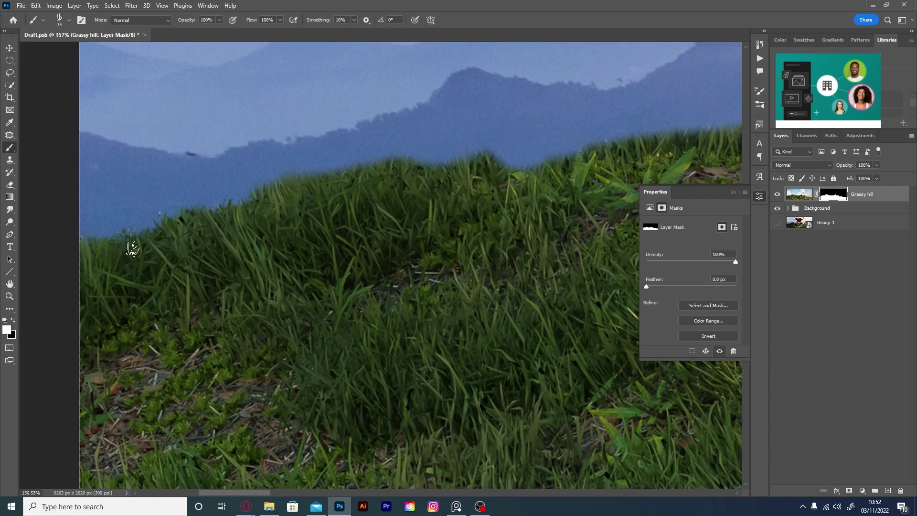
pyautogui.moveTo(351, 182); pyautogui.dragTo(106, 219)
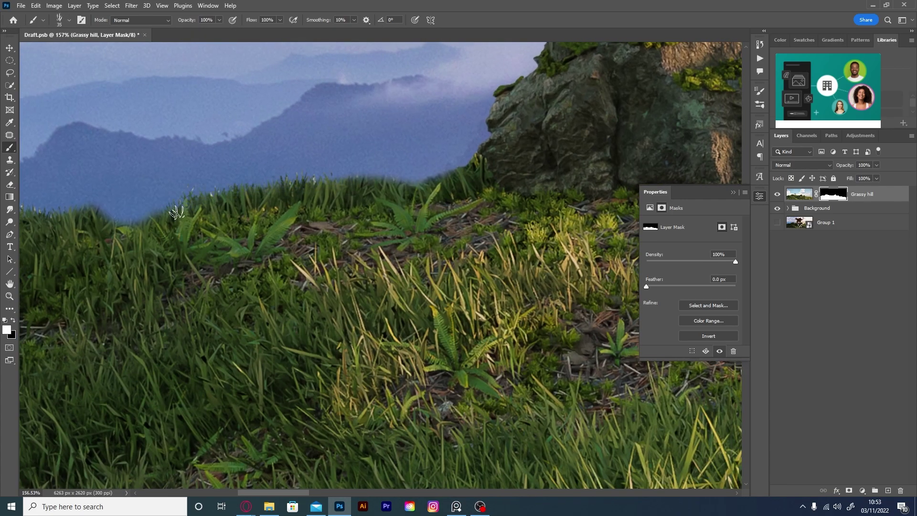
pyautogui.scroll(-2, 105, 219)
pyautogui.scroll(-2, 94, 188)
pyautogui.scroll(3, 191, 191)
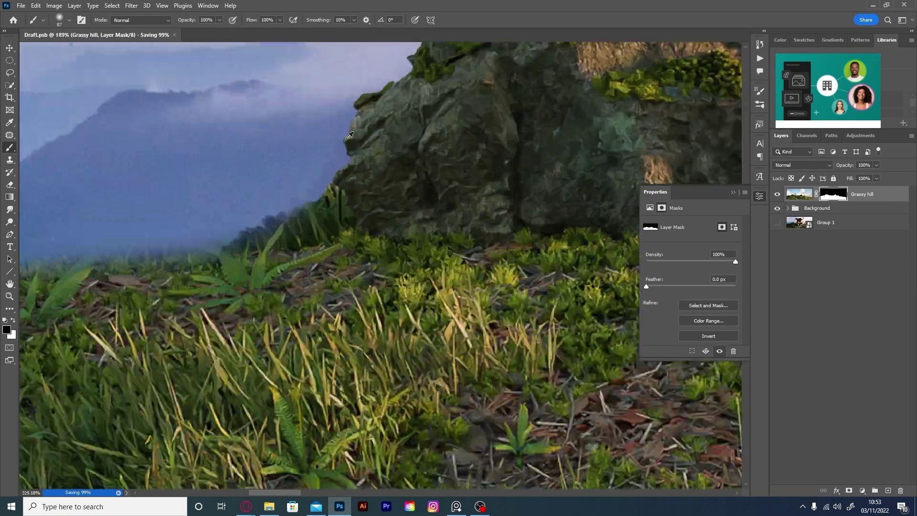
pyautogui.scroll(-2, 261, 190)
pyautogui.press('x')
pyautogui.scroll(1, 124, 229)
pyautogui.scroll(1, 134, 229)
pyautogui.press('x')
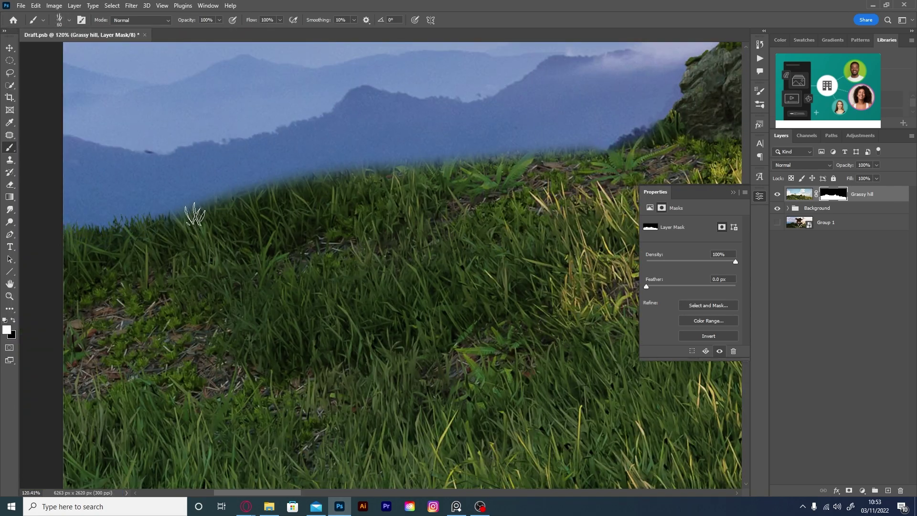
# With a smaller grass brush, paint blades along the horizon beside the rock.
pyautogui.moveTo(251, 246); pyautogui.dragTo(83, 244)
pyautogui.press('[')
pyautogui.moveTo(372, 206); pyautogui.dragTo(200, 225)
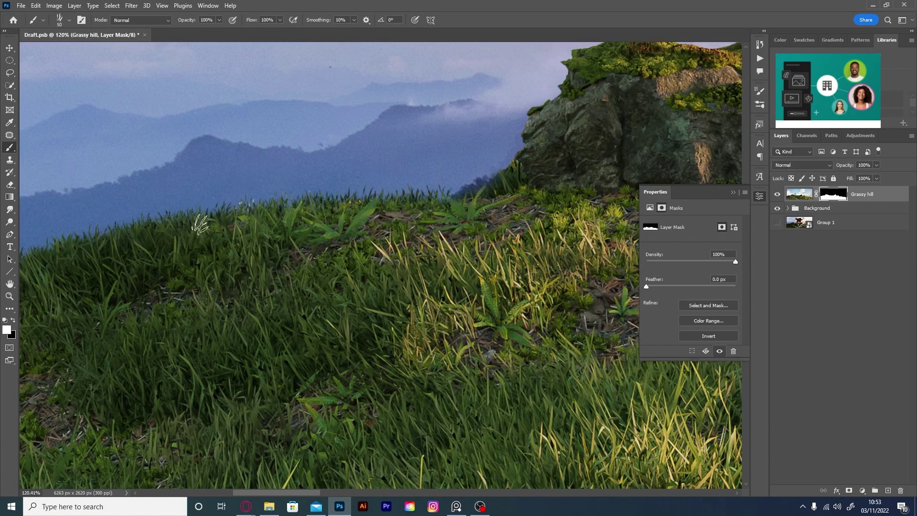
pyautogui.press('[')
pyautogui.moveTo(414, 226); pyautogui.dragTo(254, 257)
pyautogui.scroll(5, 292, 126)
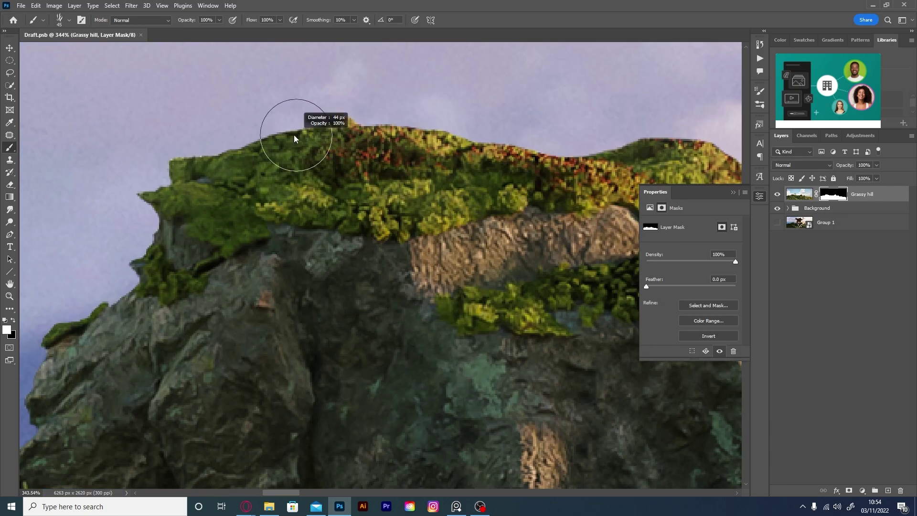
pyautogui.press('[')
pyautogui.press('[')
pyautogui.press('[')
pyautogui.scroll(-5, 283, 151)
# Move to the grassy horizon below the clouds with a larger brush and swapped colours.
pyautogui.moveTo(525, 330); pyautogui.dragTo(320, 204)
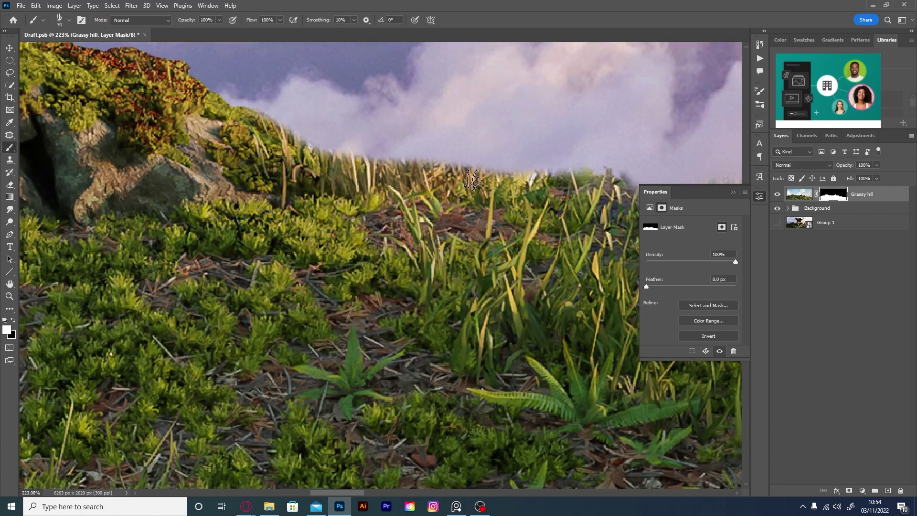
pyautogui.press(']')
pyautogui.press(']')
pyautogui.scroll(3, 320, 205)
pyautogui.press(']')
pyautogui.press(']')
pyautogui.press(']')
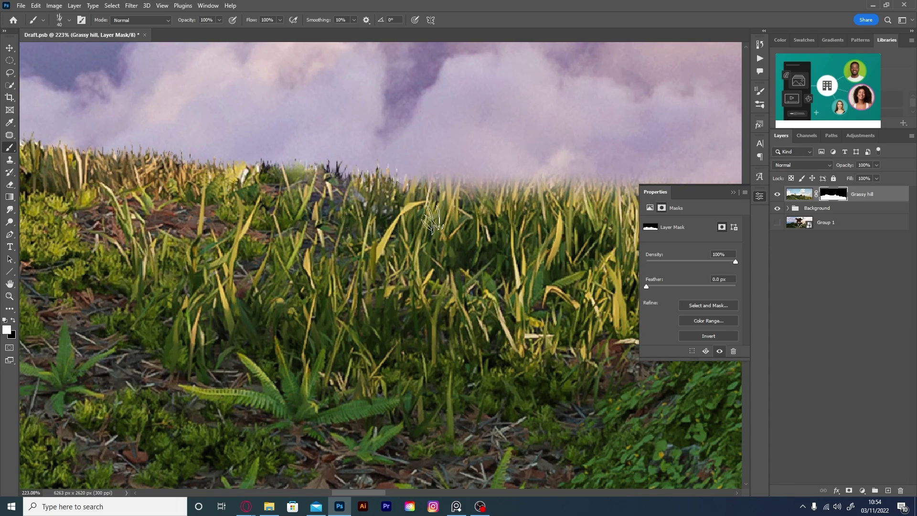
pyautogui.hscroll(5, 420, 191)
pyautogui.press('x')
pyautogui.scroll(-5, 335, 182)
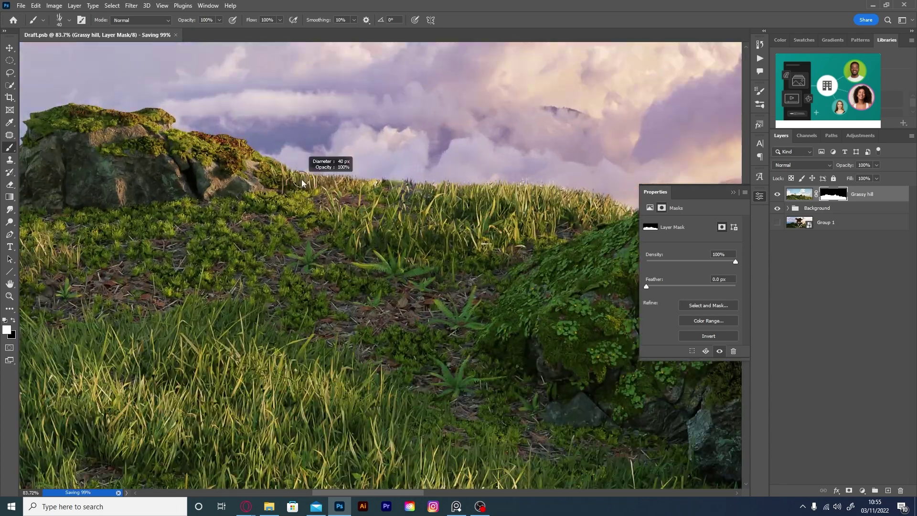
pyautogui.scroll(-2, 247, 166)
# Fine-tune the brush size while panning right across the horizon.
pyautogui.press('[')
pyautogui.press('[')
pyautogui.press('[')
pyautogui.scroll(5, 239, 148)
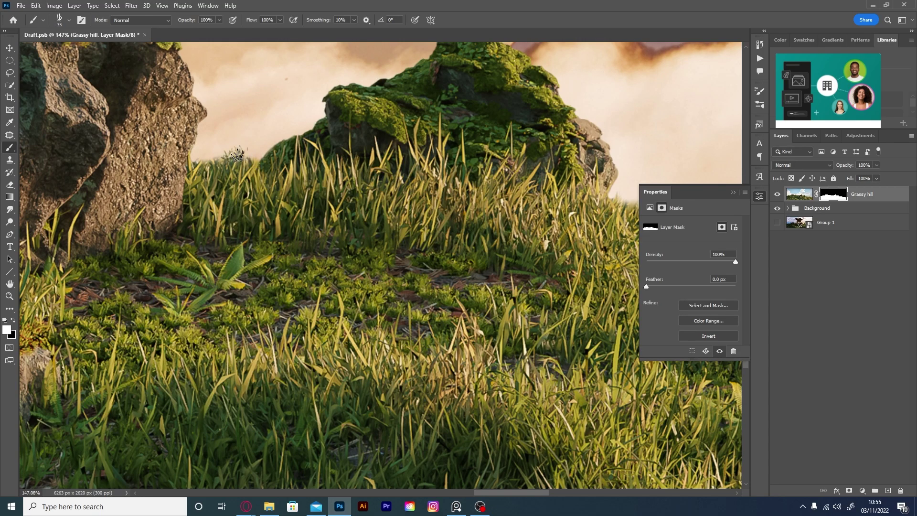
pyautogui.press(']')
pyautogui.hscroll(5, 235, 191)
pyautogui.hscroll(3, 229, 234)
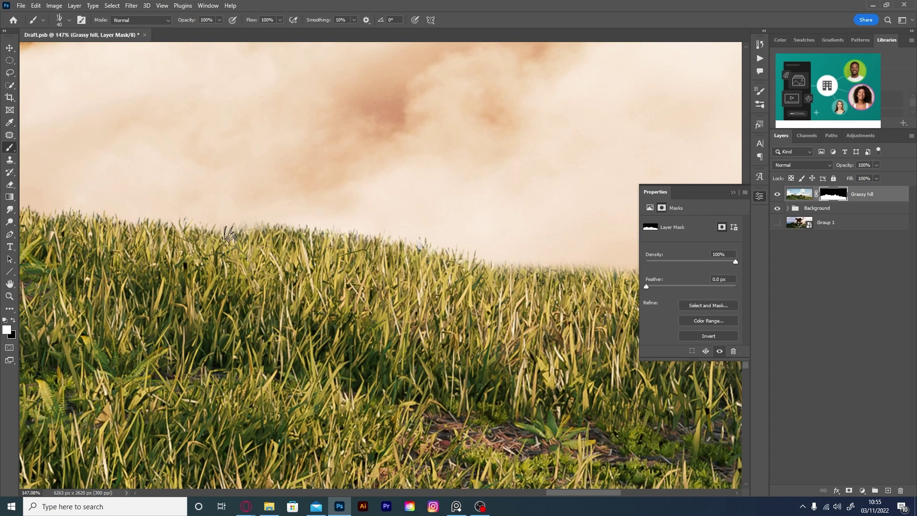
pyautogui.hscroll(3, 228, 234)
pyautogui.hscroll(3, 296, 239)
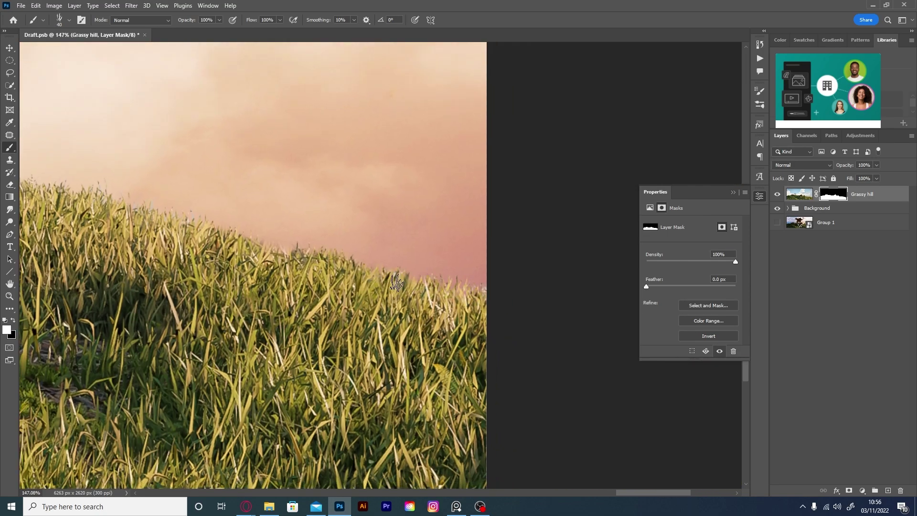
pyautogui.scroll(-3, 397, 282)
pyautogui.hscroll(-5, 133, 222)
# Switch to the Soft Round brush and reveal grass above the horizon.
pyautogui.click(69, 20)
pyautogui.write('soft')
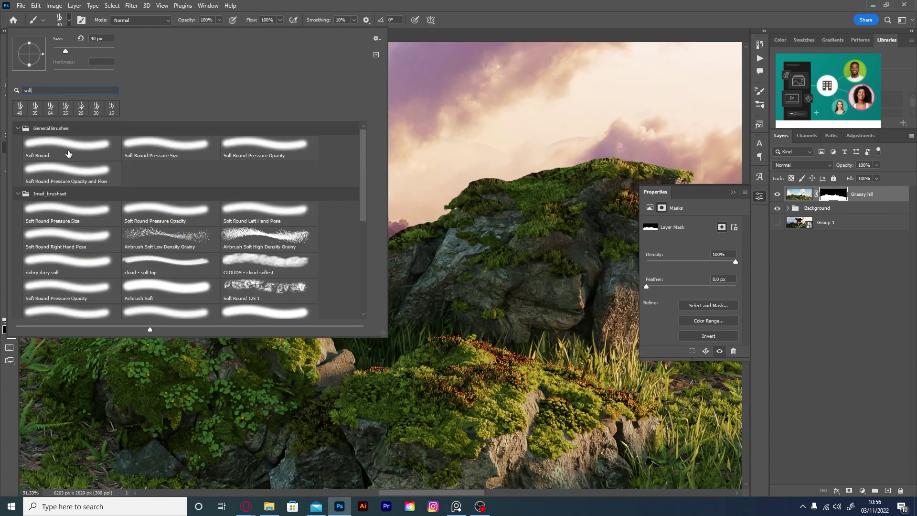
pyautogui.doubleClick(69, 154)
pyautogui.scroll(3, 296, 236)
pyautogui.scroll(5, 268, 249)
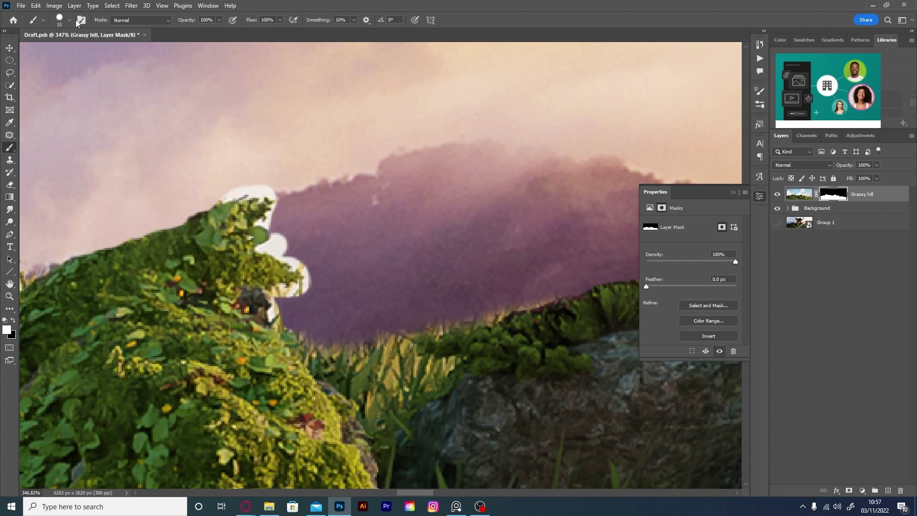
pyautogui.moveTo(316, 334); pyautogui.dragTo(526, 297)
pyautogui.click(69, 20)
# Set the clipped Levels output white to 232 and choose a grass-shaped brush.
pyautogui.press('x')
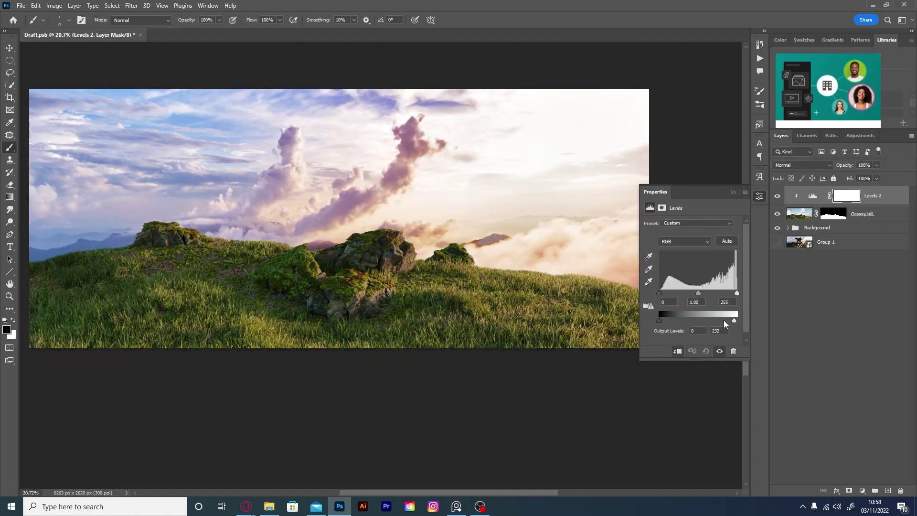
pyautogui.moveTo(711, 321); pyautogui.dragTo(696, 320)
pyautogui.rightClick(348, 144)
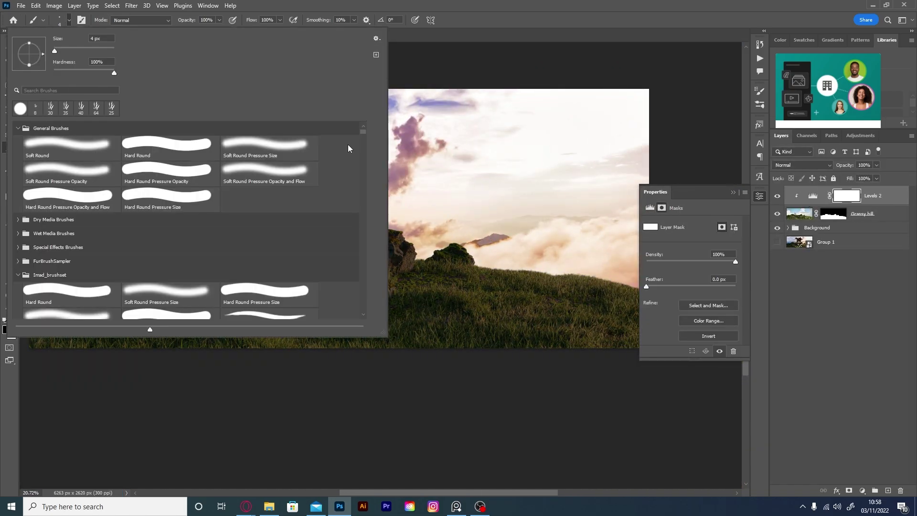
pyautogui.moveTo(383, 333); pyautogui.dragTo(595, 429)
pyautogui.scroll(3, 568, 186)
pyautogui.scroll(3, 557, 254)
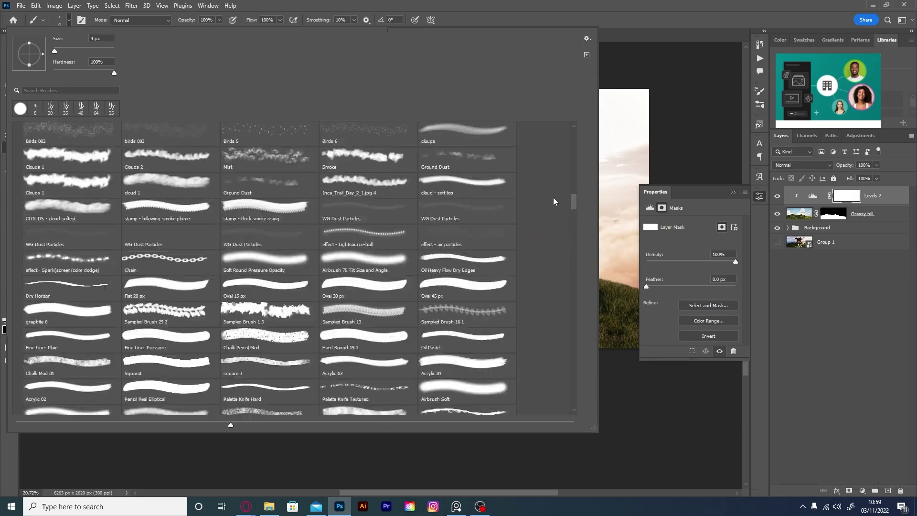
pyautogui.scroll(3, 553, 197)
pyautogui.scroll(10, 551, 153)
pyautogui.scroll(-5, 551, 153)
pyautogui.doubleClick(364, 201)
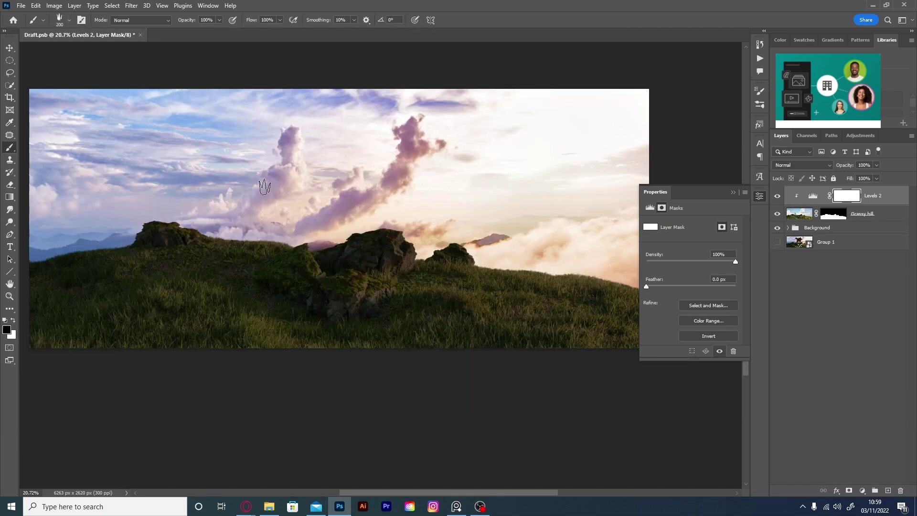
# Choose a soft elliptical round brush from the presets for painting the Levels 2 mask.
pyautogui.scroll(3, 572, 299)
pyautogui.hotkey('shift', '2')
pyautogui.hotkey('shift', '1')
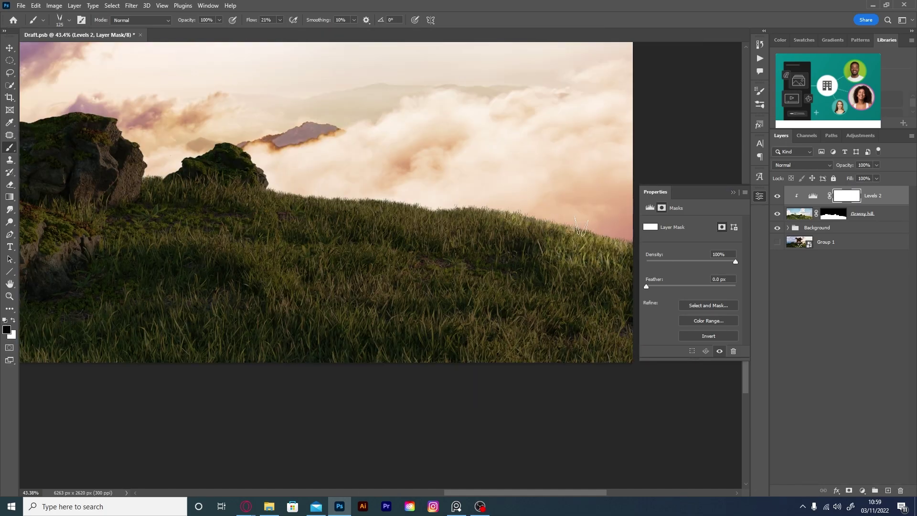
pyautogui.scroll(-1, 478, 143)
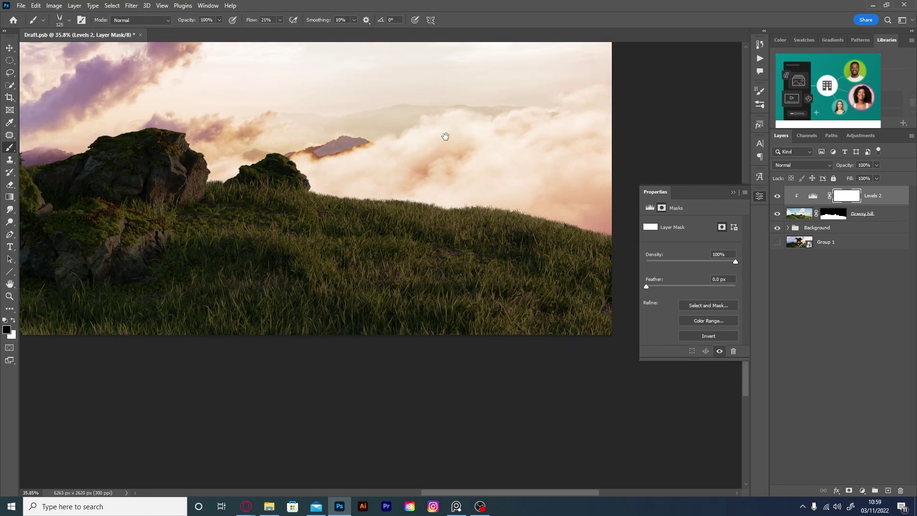
pyautogui.click(69, 21)
pyautogui.click(20, 109)
pyautogui.doubleClick(373, 253)
pyautogui.press(']')
pyautogui.hotkey('shift', '1')
pyautogui.hotkey('shift', '2')
# Lower the brush flow to 8% and brighten grass patches on the hill.
pyautogui.scroll(1, 574, 230)
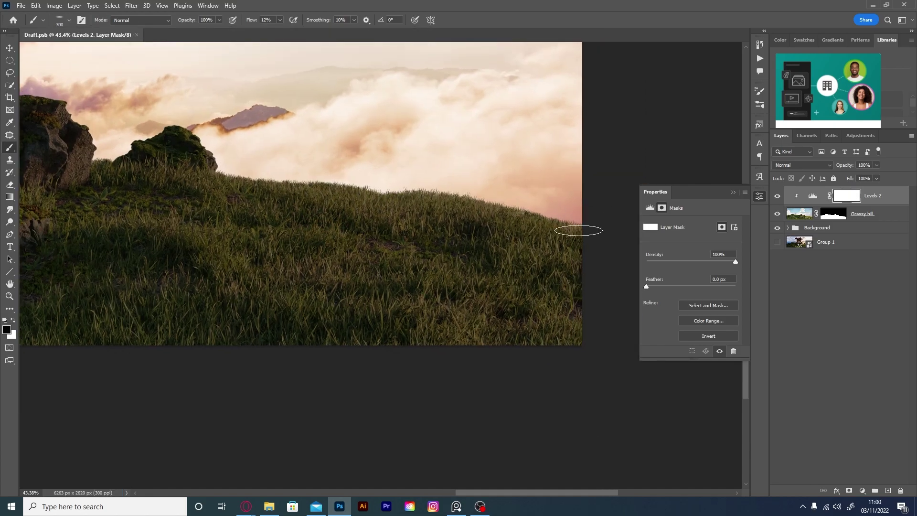
pyautogui.scroll(-3, 558, 236)
pyautogui.press(']')
pyautogui.press(']')
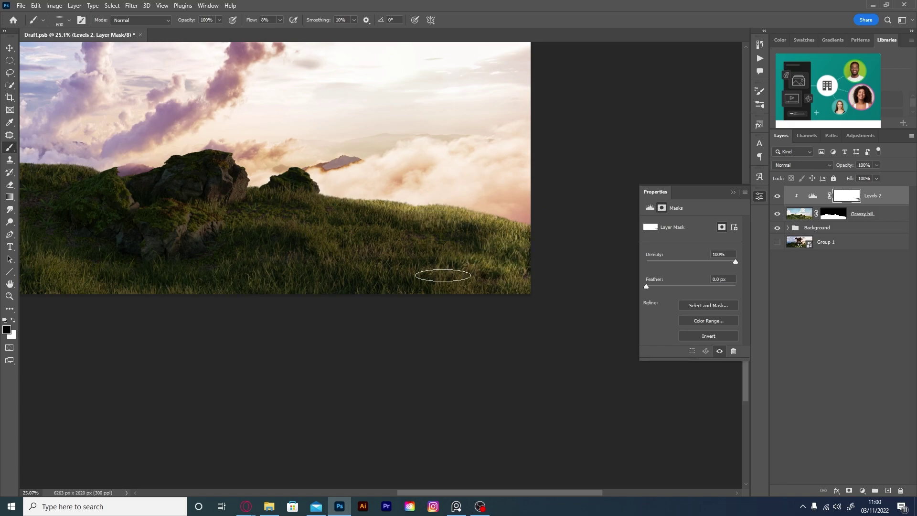
pyautogui.hotkey('shift', '0')
pyautogui.hotkey('shift', '8')
pyautogui.moveTo(326, 202); pyautogui.dragTo(262, 221)
pyautogui.press('[')
pyautogui.press('[')
pyautogui.press('[')
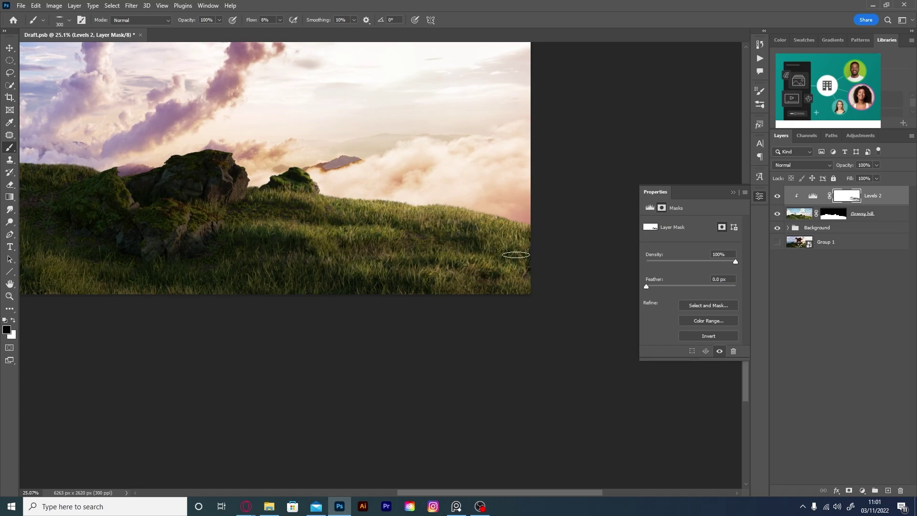
# Brighten the lower-left grass on the Levels 2 mask with broad soft strokes.
pyautogui.press(']')
pyautogui.hscroll(-2, 372, 267)
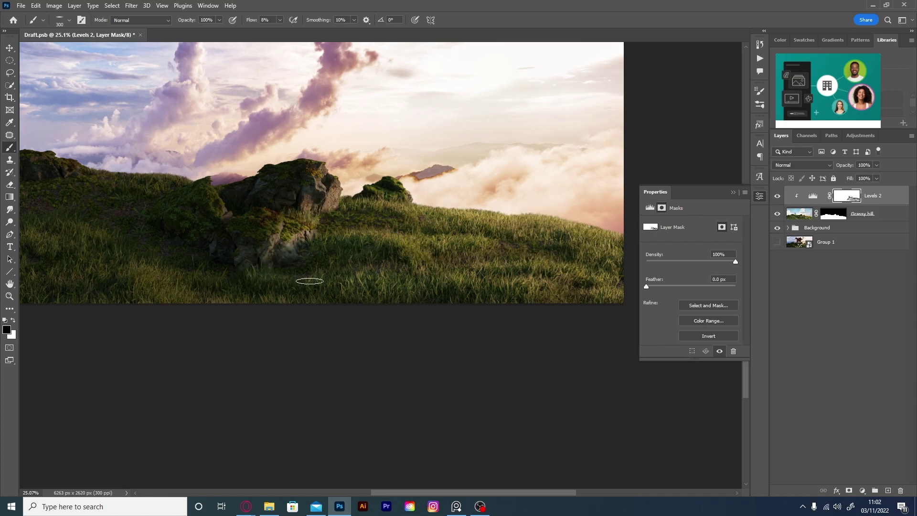
pyautogui.press('[')
pyautogui.press('[')
pyautogui.scroll(1, 274, 223)
pyautogui.scroll(1, 329, 228)
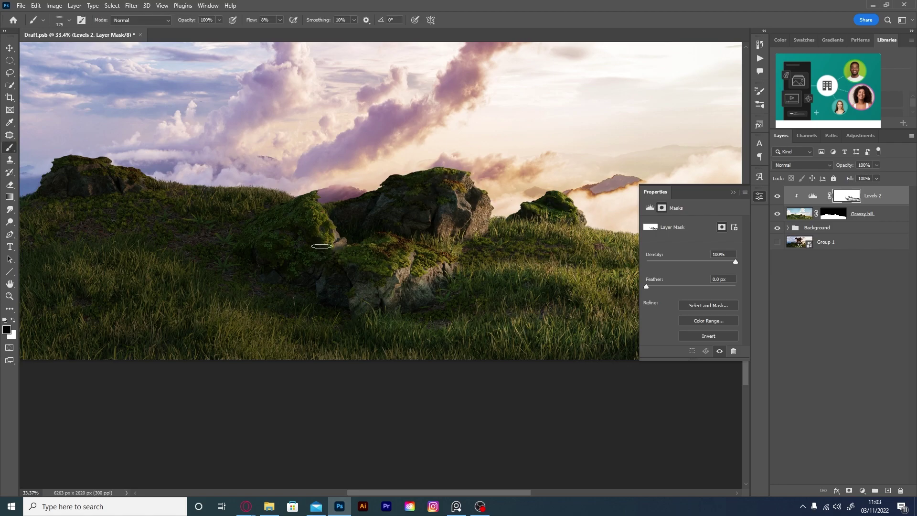
pyautogui.press(']')
pyautogui.press(']')
pyautogui.press(']')
pyautogui.moveTo(533, 328); pyautogui.dragTo(231, 334)
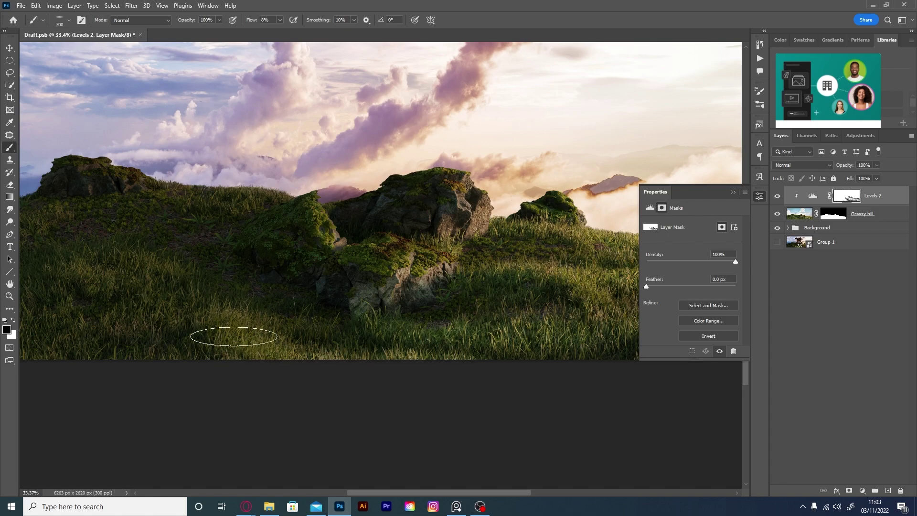
pyautogui.click(280, 19)
pyautogui.moveTo(287, 29); pyautogui.dragTo(280, 28)
# Resize the brush, raise its flow and brighten the grass along the ridge.
pyautogui.press('[')
pyautogui.press('[')
pyautogui.hscroll(-3, 380, 208)
pyautogui.scroll(1, 380, 208)
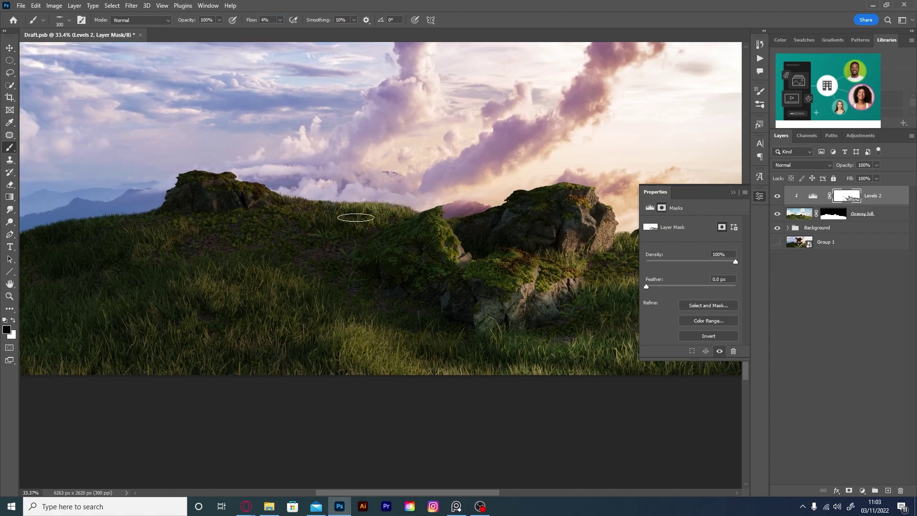
pyautogui.press(']')
pyautogui.scroll(-2, 363, 332)
pyautogui.hotkey('ctrl', ';')
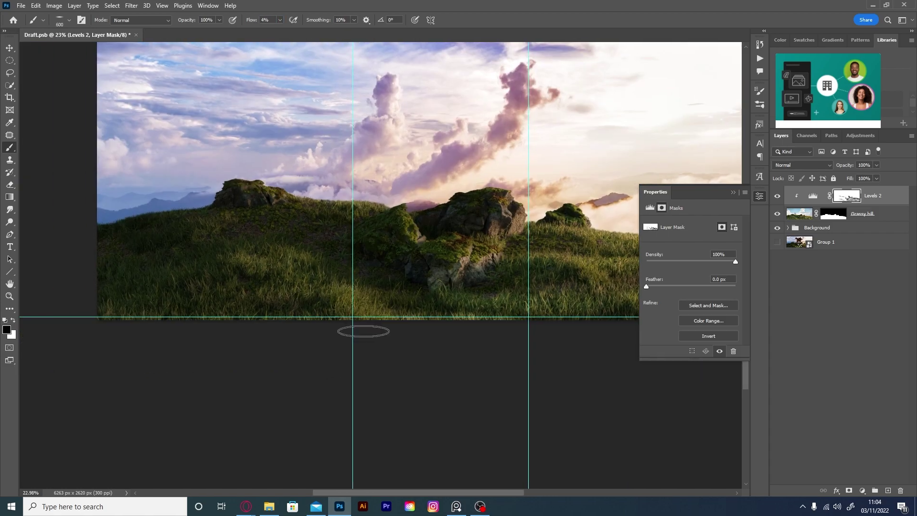
pyautogui.press('[')
pyautogui.press('[')
pyautogui.scroll(4, 278, 107)
pyautogui.hotkey('shift', '1')
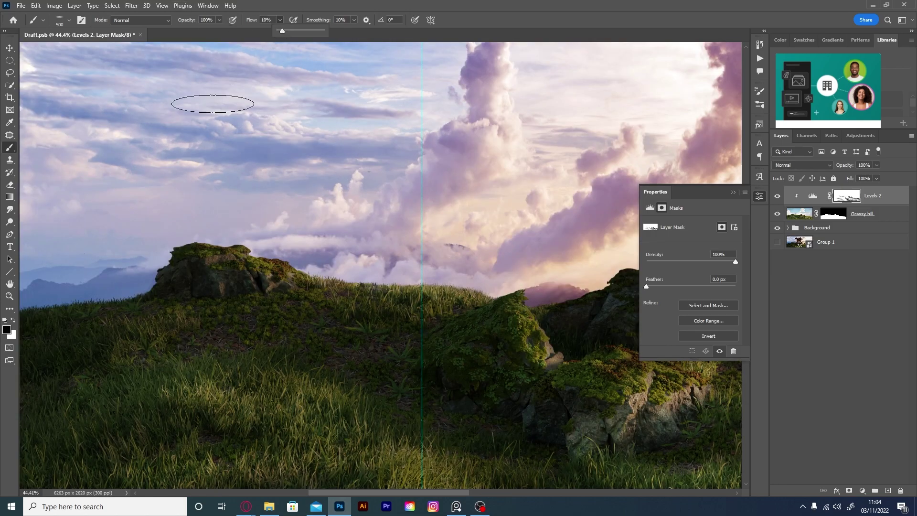
pyautogui.press('[')
pyautogui.press('[')
pyautogui.press('[')
pyautogui.press(']')
pyautogui.press(']')
pyautogui.press(']')
pyautogui.moveTo(277, 281); pyautogui.dragTo(413, 304)
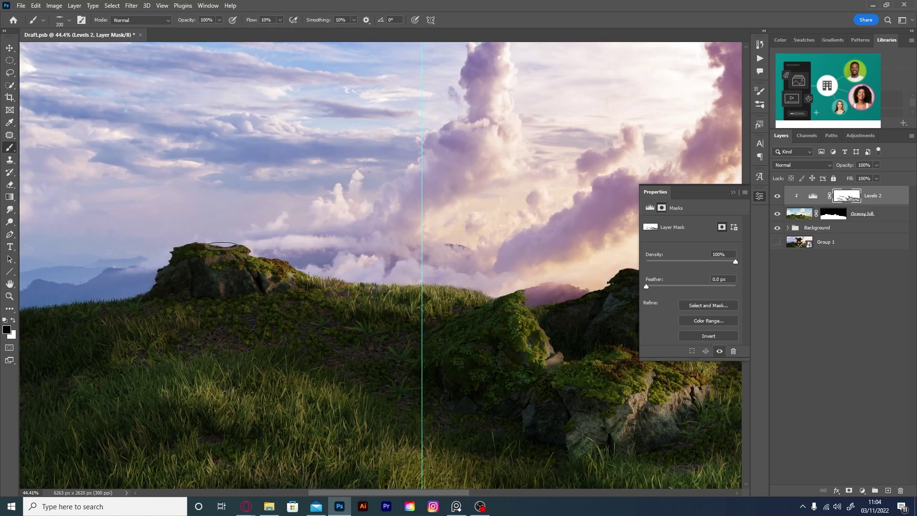
pyautogui.scroll(-5, 86, 156)
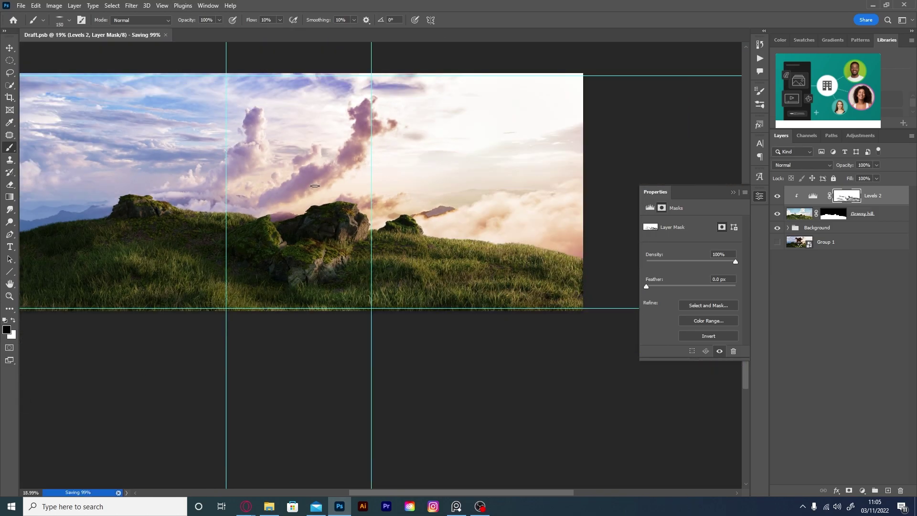
# Give the Exposure adjustment a black hidden mask and choose the sampled grass-blade brush.
pyautogui.hotkey('ctrl', 'i')
pyautogui.scroll(5, 495, 261)
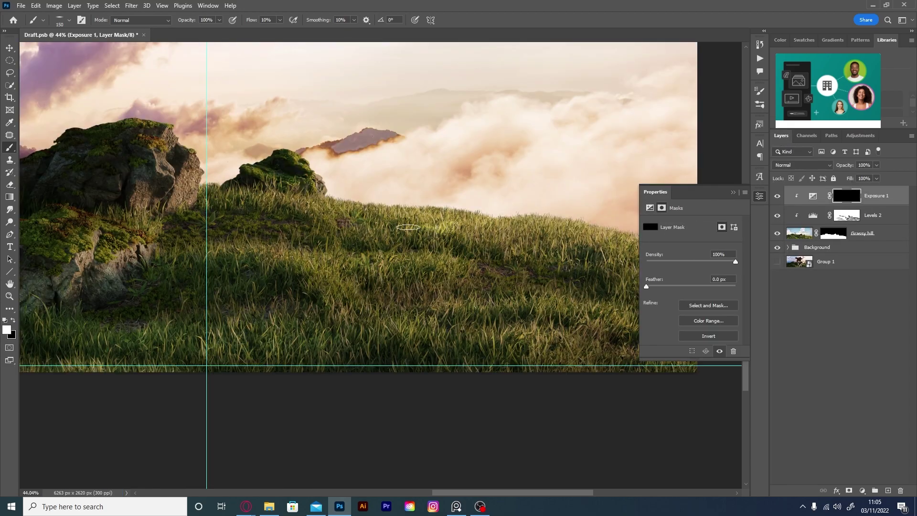
pyautogui.rightClick(270, 336)
pyautogui.doubleClick(270, 337)
# Paint brighter grass blades across the slope on the Exposure 1 mask, brush about 200 px.
pyautogui.scroll(2, 481, 246)
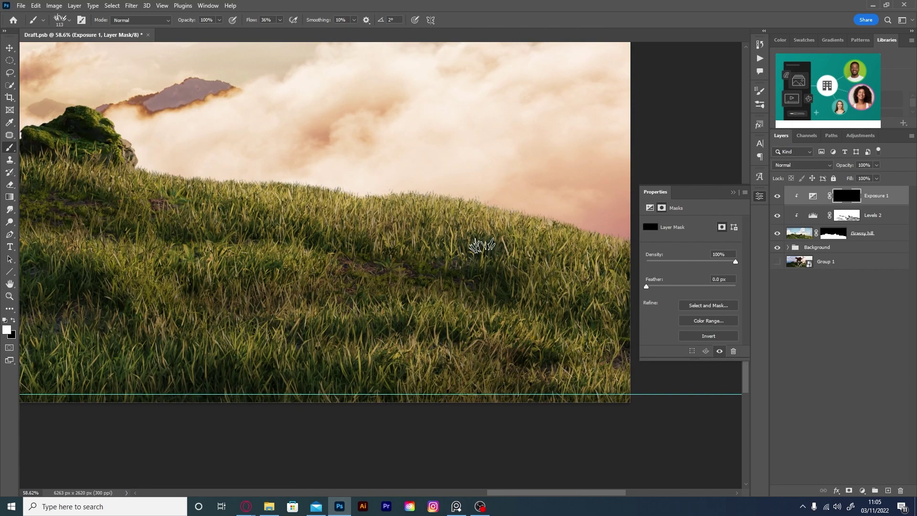
pyautogui.scroll(-3, 454, 234)
pyautogui.press(']')
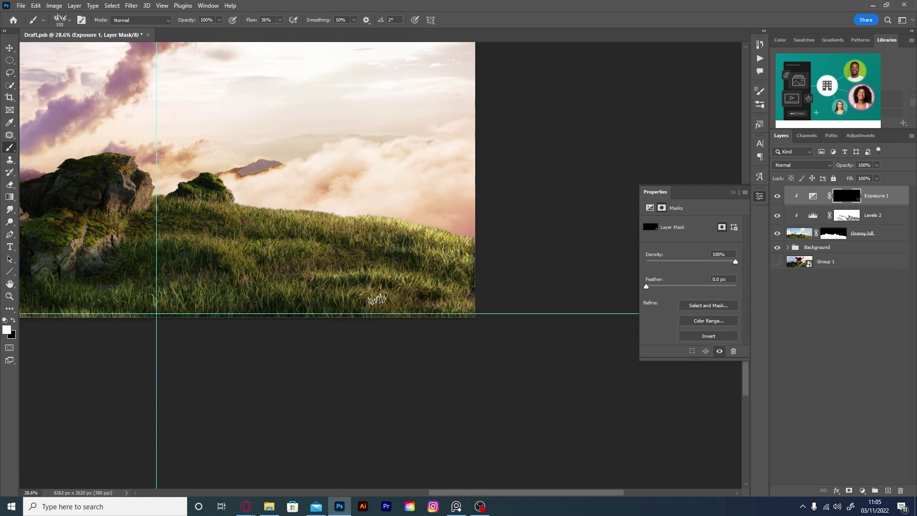
pyautogui.press('[')
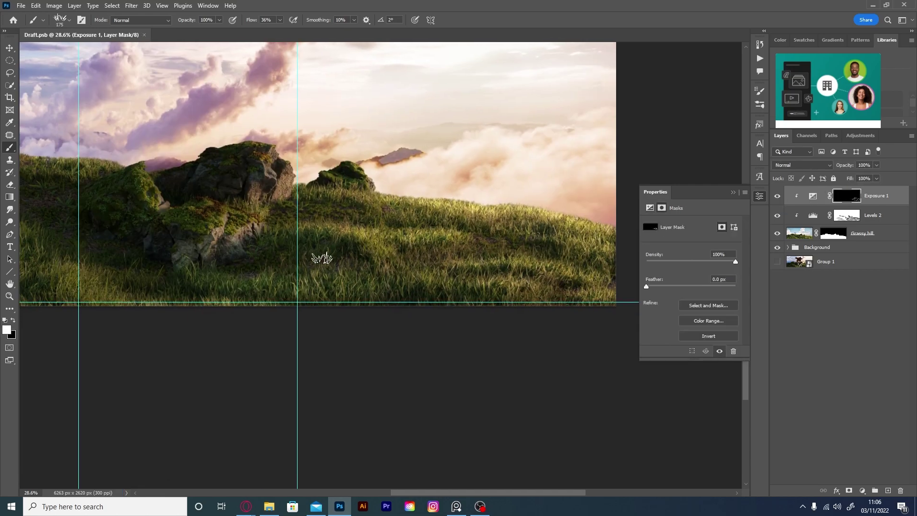
pyautogui.press(']')
pyautogui.press(']')
pyautogui.press(']')
pyautogui.moveTo(411, 279); pyautogui.dragTo(329, 273)
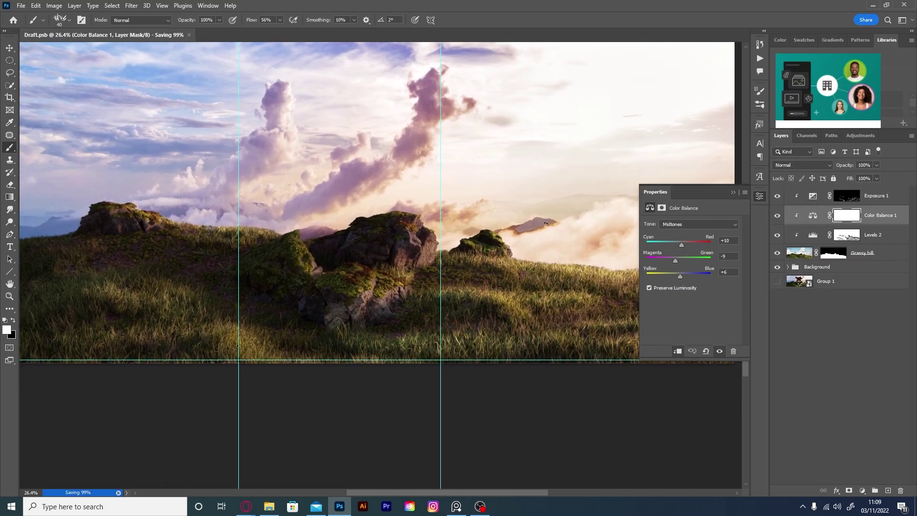
# Hide the grass Exposure to compare, then reposition and patch the cloudy sky background.
pyautogui.click(778, 197)
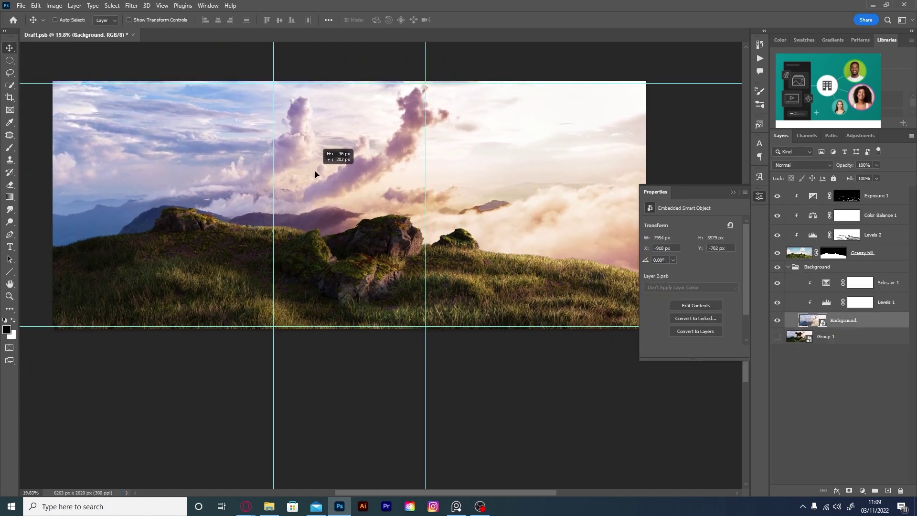
pyautogui.moveTo(317, 172); pyautogui.dragTo(279, 152)
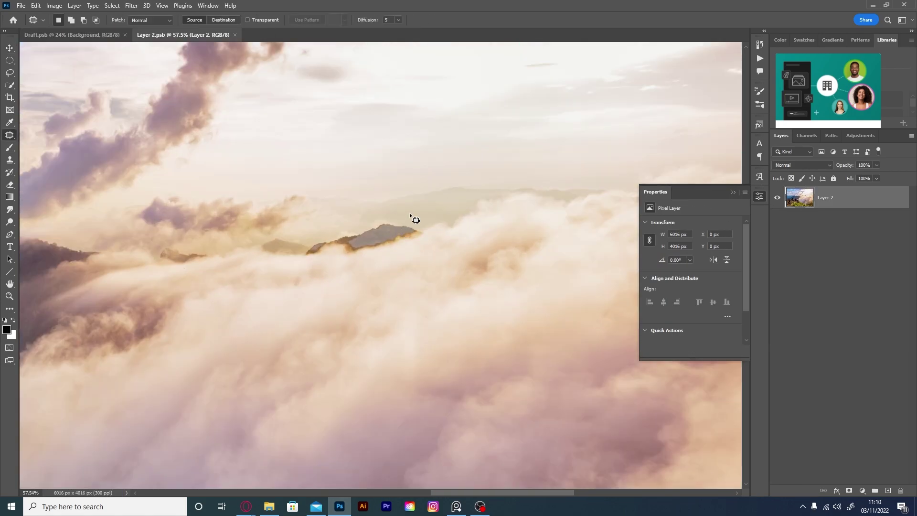
pyautogui.moveTo(366, 249); pyautogui.dragTo(282, 259)
# Save and close the patched background contents, and darken the Exposure to -0.82.
pyautogui.hotkey('ctrl', 'd')
pyautogui.hotkey('ctrl', 's')
pyautogui.hotkey('ctrl', 'w')
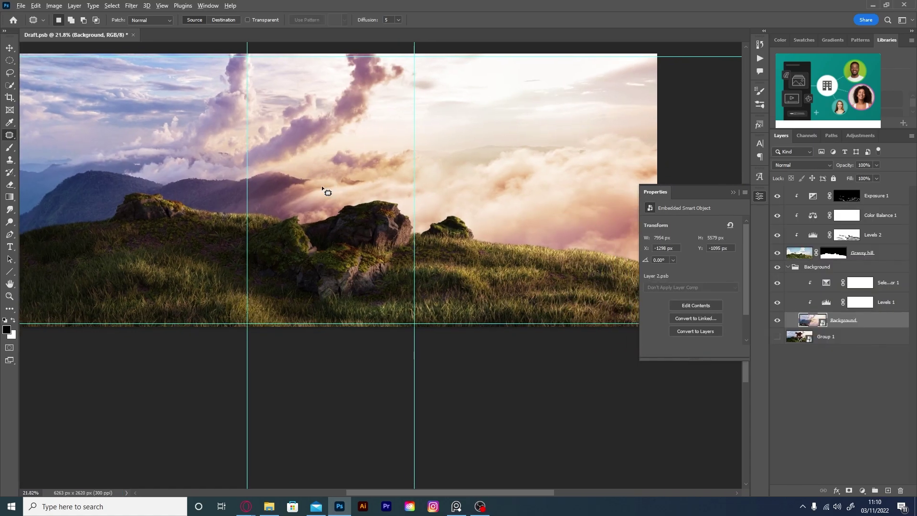
pyautogui.moveTo(691, 247); pyautogui.dragTo(685, 247)
pyautogui.write('Ground floor')
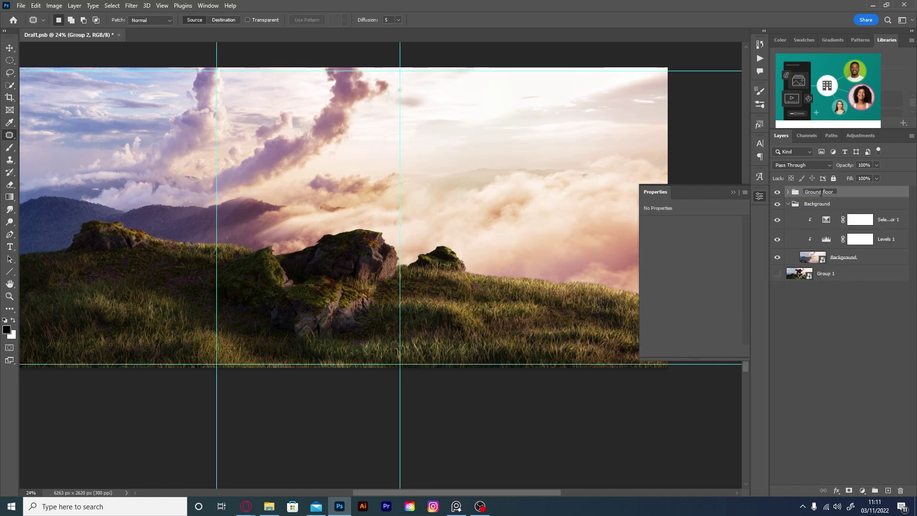
# Confirm the Ground floor group name, collapse the Background group and save the document.
pyautogui.press('Return')
pyautogui.click(788, 203)
pyautogui.click(826, 218)
pyautogui.hotkey('ctrl', 's')
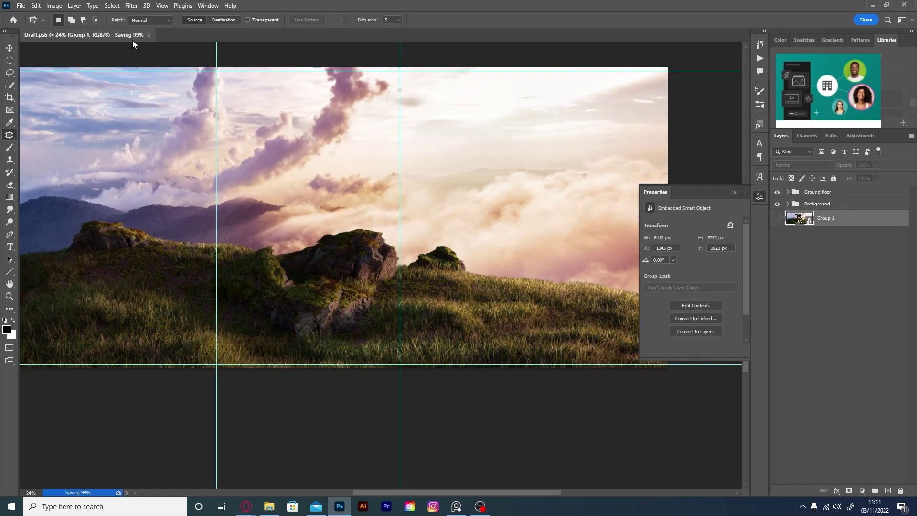
# Bring the selected lion from its photo in as Lion body, rotated onto the central rock.
pyautogui.click(21, 5)
pyautogui.click(43, 61)
pyautogui.rightClick(9, 85)
pyautogui.click(34, 82)
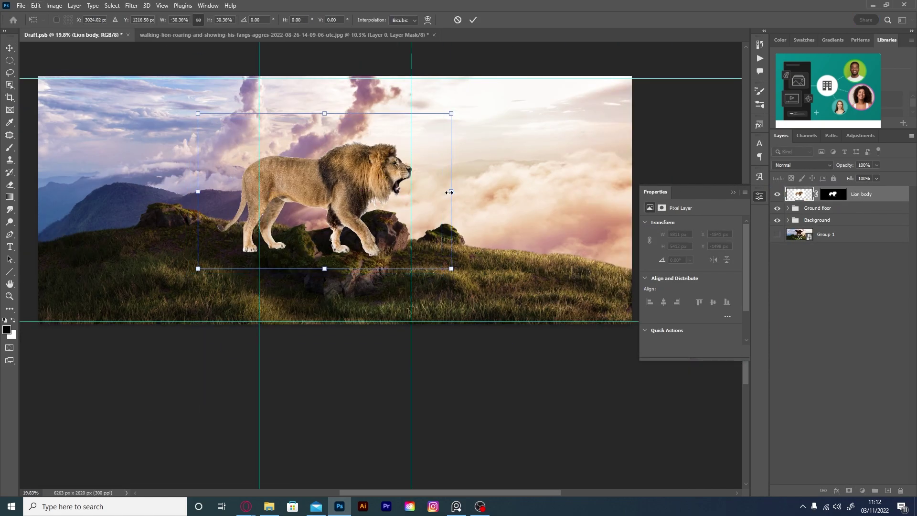
pyautogui.moveTo(395, 166); pyautogui.dragTo(404, 161)
pyautogui.scroll(3, 404, 160)
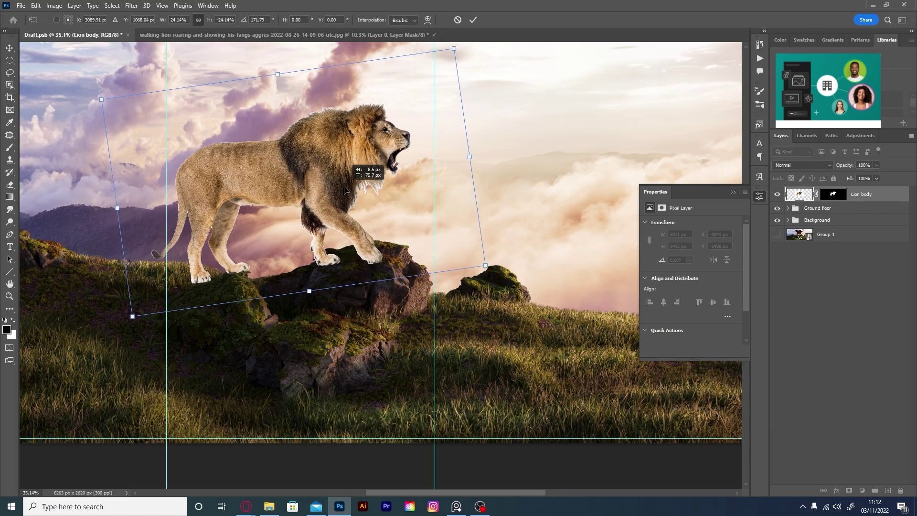
pyautogui.click(473, 20)
# Puppet Warp the lion, pinning head, body and back paw, and bend its tail left.
pyautogui.click(378, 246)
pyautogui.click(327, 256)
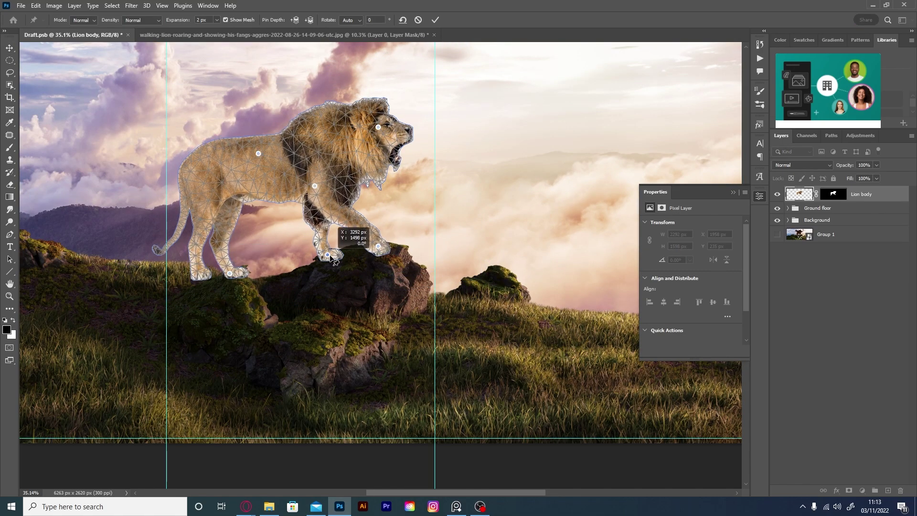
pyautogui.click(194, 288)
pyautogui.click(230, 275)
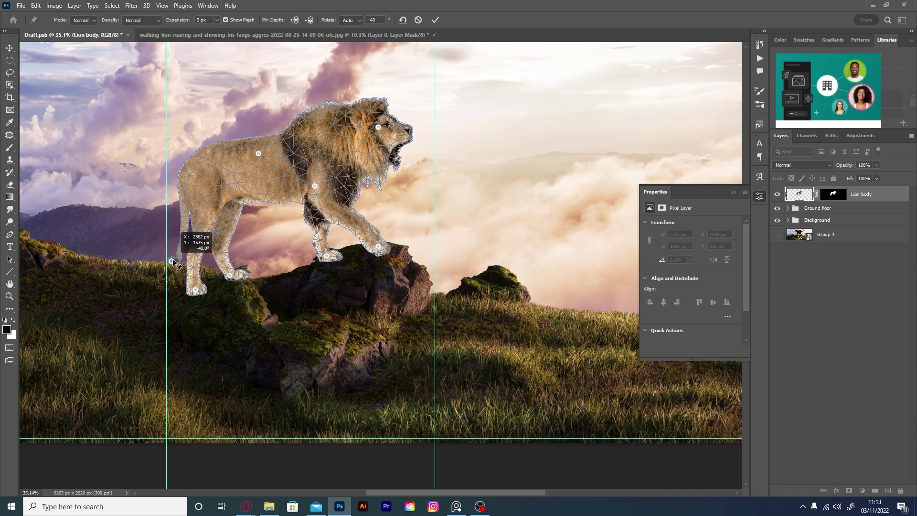
pyautogui.moveTo(155, 252); pyautogui.dragTo(143, 253)
pyautogui.press('Return')
pyautogui.click(834, 194)
# Paint black on the Lion body mask along the mane edge to remove leftover background.
pyautogui.press('b')
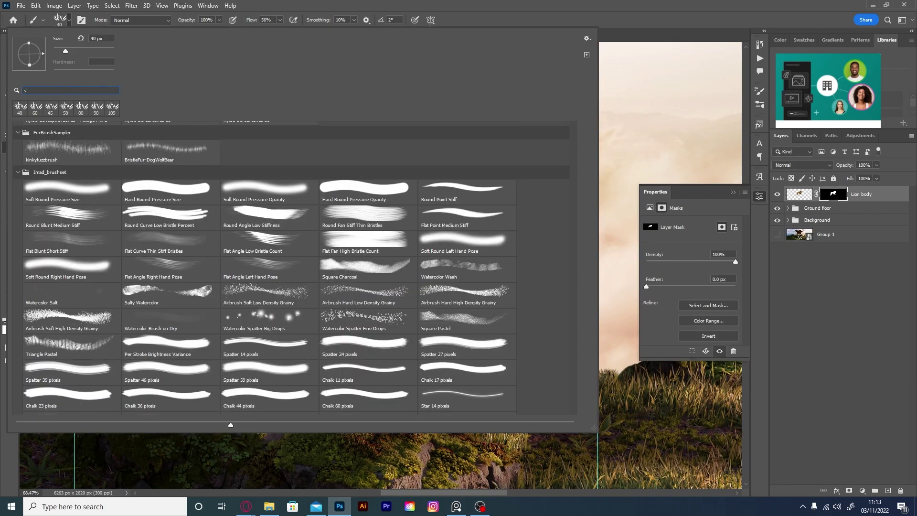
pyautogui.press('x')
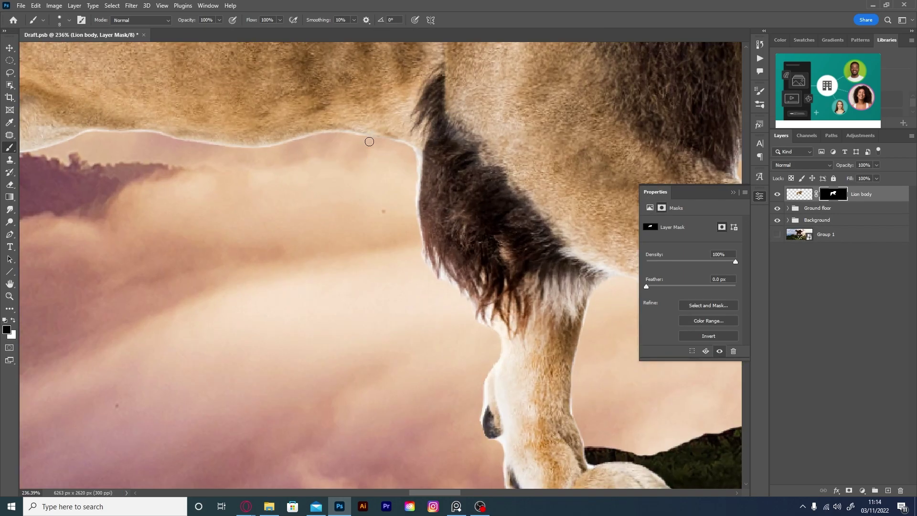
pyautogui.scroll(2, 382, 135)
pyautogui.press(']')
pyautogui.press(']')
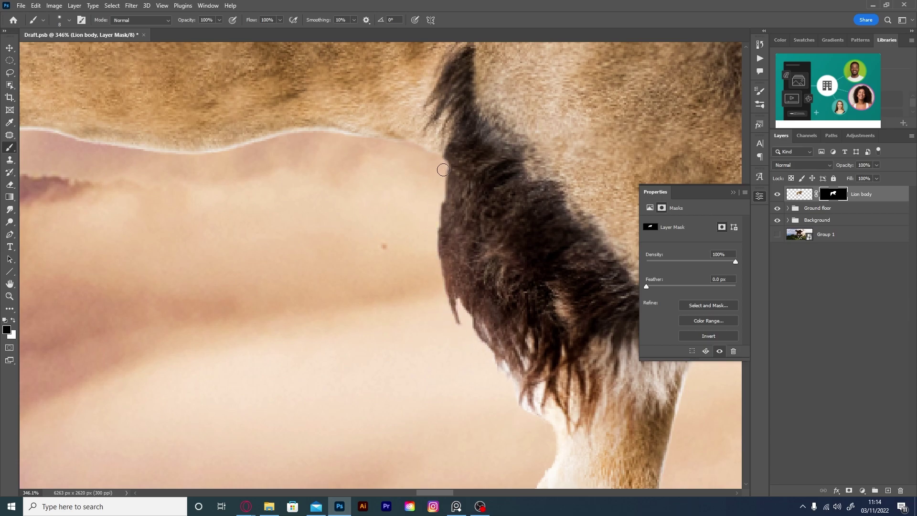
pyautogui.moveTo(443, 170)
pyautogui.mouseDown()
pyautogui.moveTo(444, 251)
pyautogui.moveTo(539, 392)
pyautogui.moveTo(355, 237)
pyautogui.mouseUp()
pyautogui.scroll(-2, 539, 392)
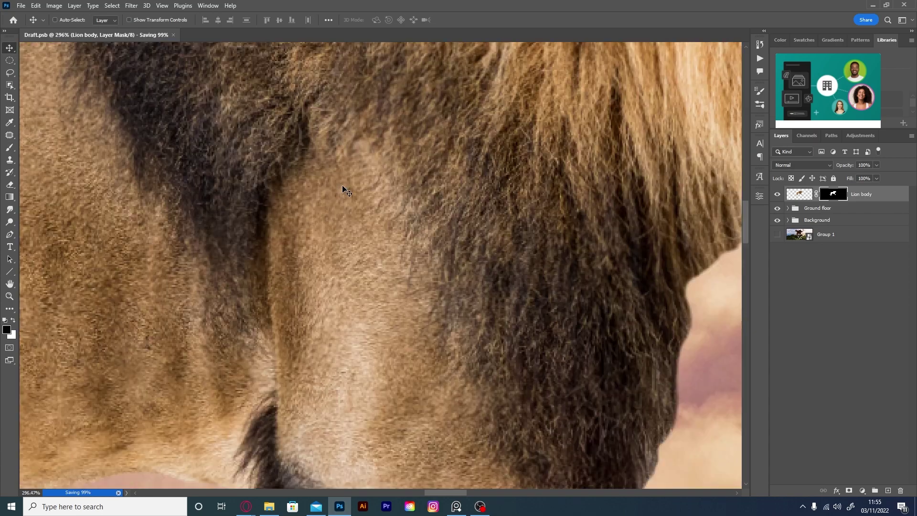
# Smudge wispy fur strands out along the lion's mane edge, starting with a 2 px brush.
pyautogui.press('[')
pyautogui.press('[')
pyautogui.press('[')
pyautogui.scroll(2, 302, 160)
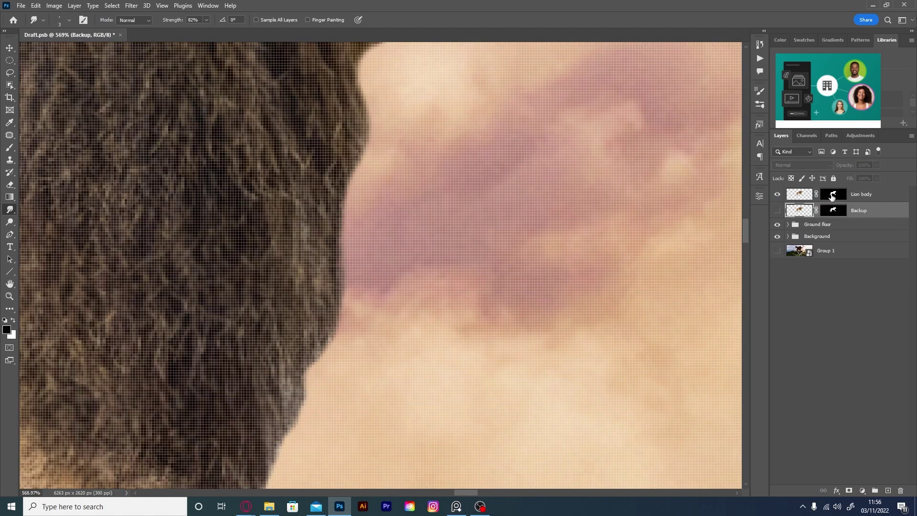
pyautogui.scroll(4, 330, 207)
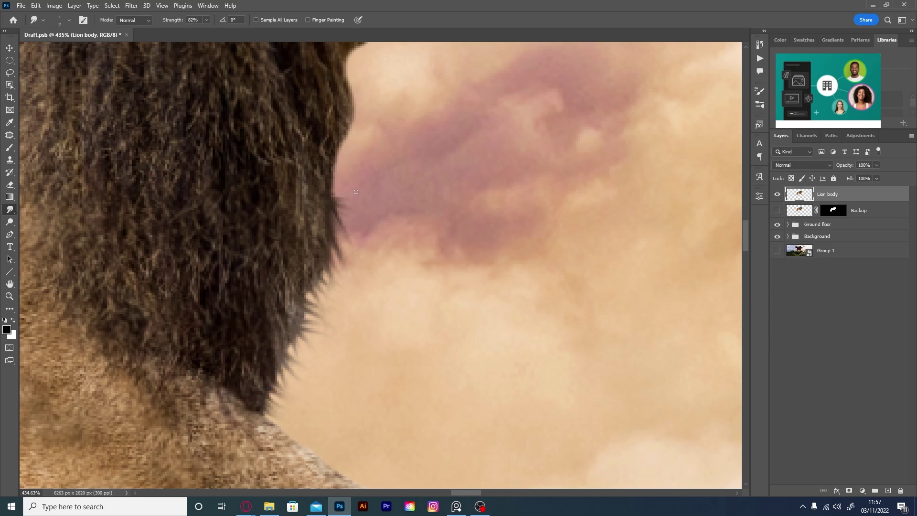
pyautogui.hotkey('ctrl', '0')
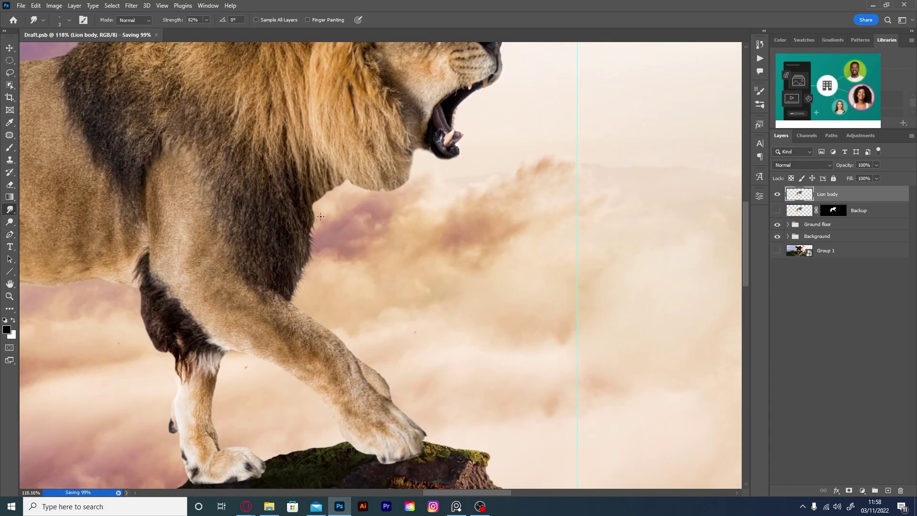
pyautogui.scroll(5, 283, 360)
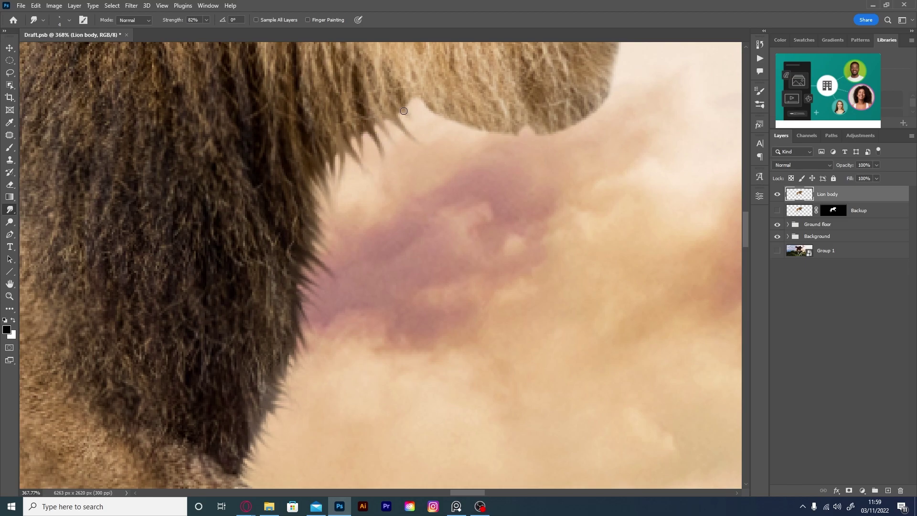
pyautogui.scroll(-3, 363, 168)
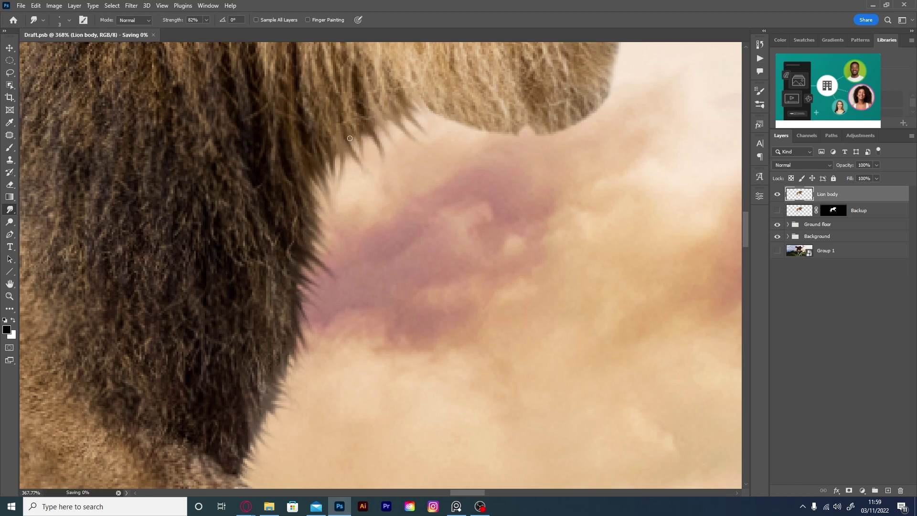
pyautogui.scroll(-3, 354, 177)
pyautogui.scroll(-2, 344, 182)
# Mask out the eagle's green background and refine it to Radius 10 px, Shift Edge -69%.
pyautogui.scroll(-2, 341, 189)
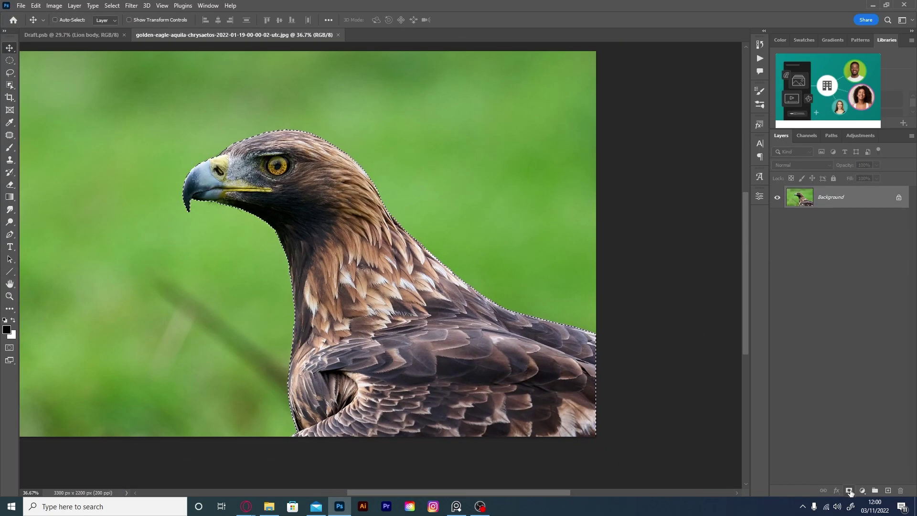
pyautogui.click(850, 491)
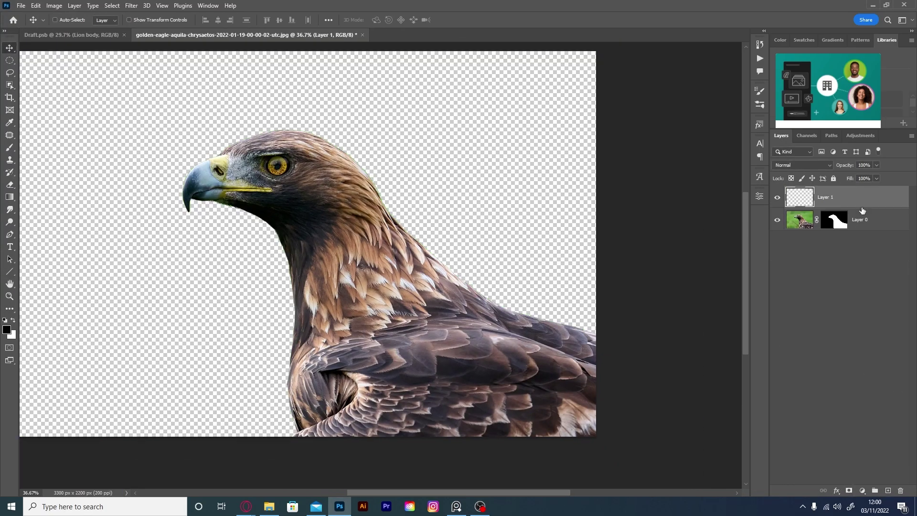
pyautogui.hotkey('ctrl', 'alt', 'r')
pyautogui.moveTo(790, 262); pyautogui.dragTo(830, 263)
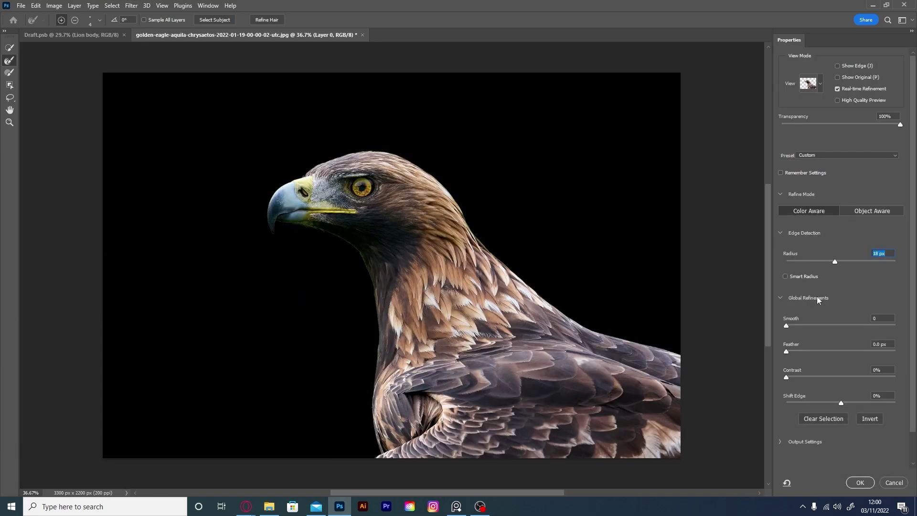
pyautogui.moveTo(842, 402); pyautogui.dragTo(804, 403)
pyautogui.click(860, 482)
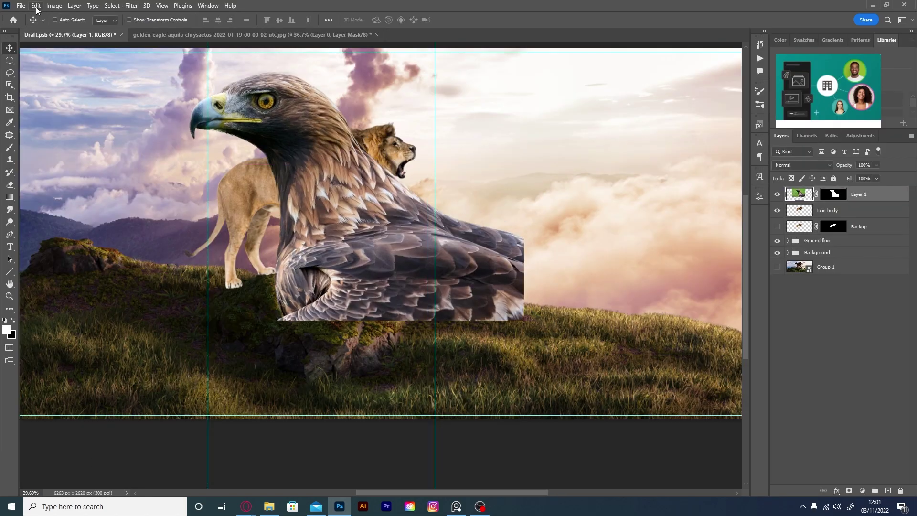
# Scale the eagle over the lion, set 100% opacity and name the layer Bird head.
pyautogui.hotkey('ctrl', 't')
pyautogui.moveTo(411, 133); pyautogui.dragTo(396, 126)
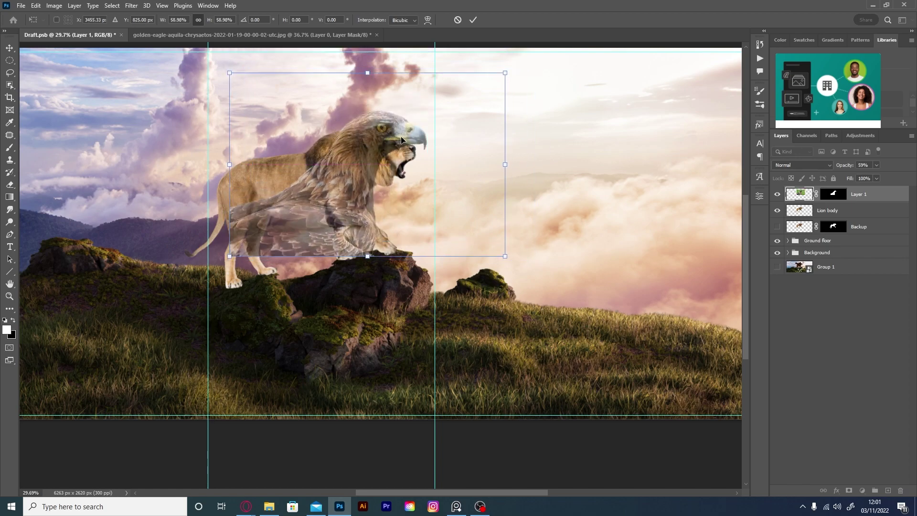
pyautogui.press('Return')
pyautogui.press('0')
pyautogui.press('Return')
pyautogui.scroll(2, 311, 179)
pyautogui.hotkey('ctrl', 't')
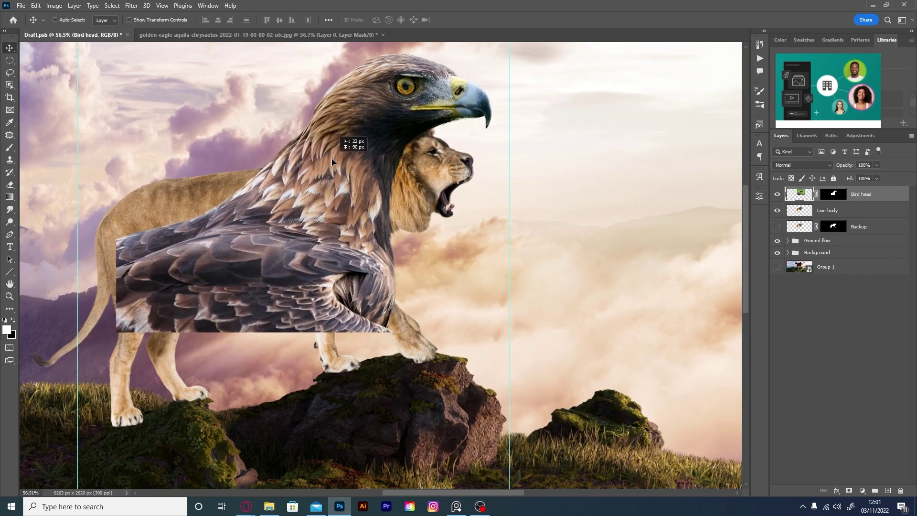
pyautogui.moveTo(563, 173); pyautogui.dragTo(576, 174)
pyautogui.press('Return')
# Hide the wing's hard edges over the lion on the Bird head mask.
pyautogui.press('b')
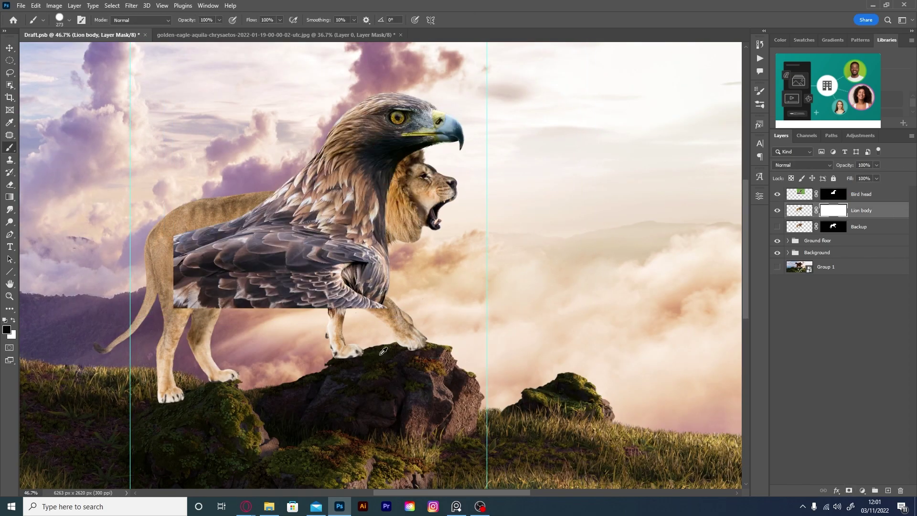
pyautogui.hotkey('ctrl', 's')
pyautogui.moveTo(175, 236); pyautogui.dragTo(378, 305)
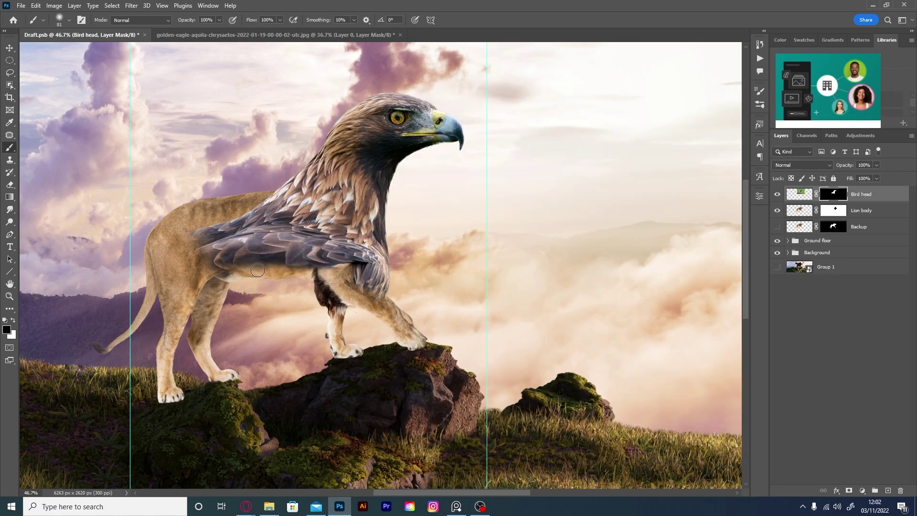
pyautogui.press('x')
pyautogui.moveTo(210, 268); pyautogui.dragTo(372, 277)
pyautogui.scroll(3, 377, 268)
pyautogui.scroll(-2, 357, 288)
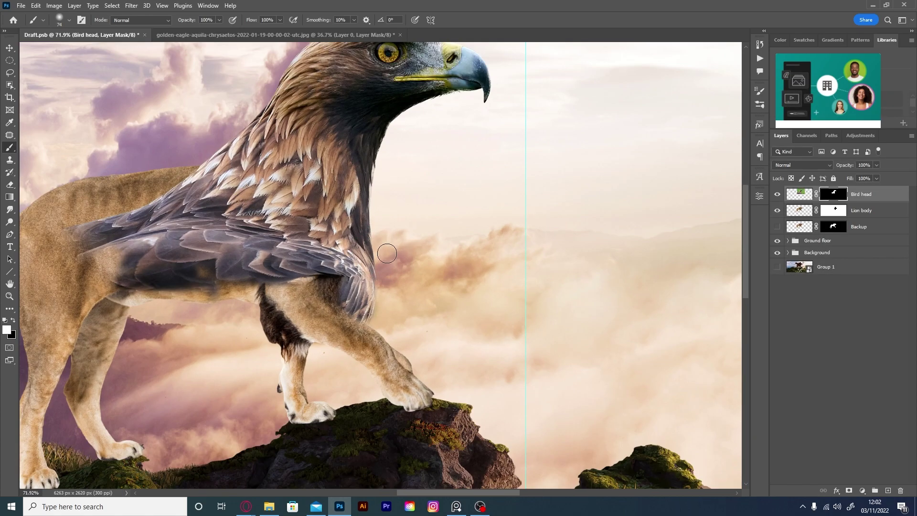
# Mask away the lion's face and mane, then hide wing feathers over its back.
pyautogui.hotkey('ctrl', ',')
pyautogui.hotkey('alt', '[')
pyautogui.moveTo(341, 250); pyautogui.dragTo(396, 210)
pyautogui.scroll(3, 363, 239)
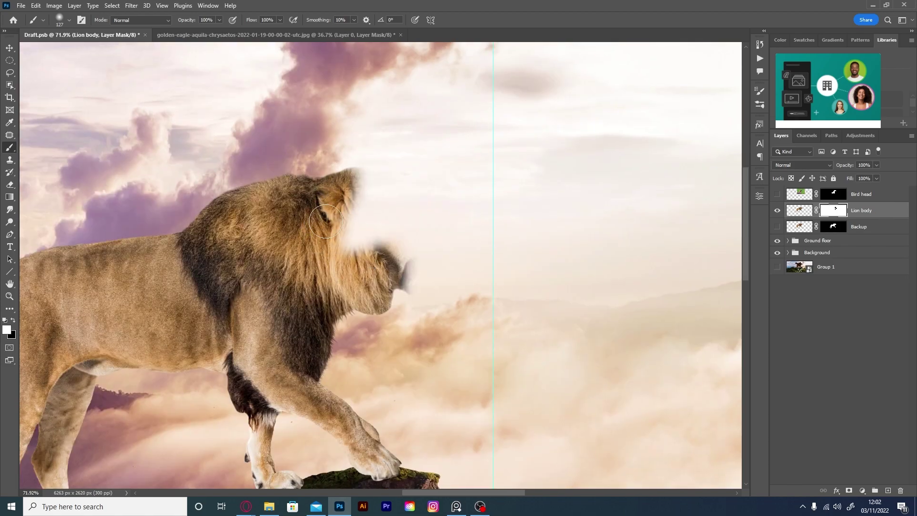
pyautogui.press('x')
pyautogui.moveTo(334, 201); pyautogui.dragTo(382, 268)
pyautogui.hotkey('ctrl', ',')
pyautogui.hotkey('alt', ']')
pyautogui.moveTo(344, 348); pyautogui.dragTo(72, 306)
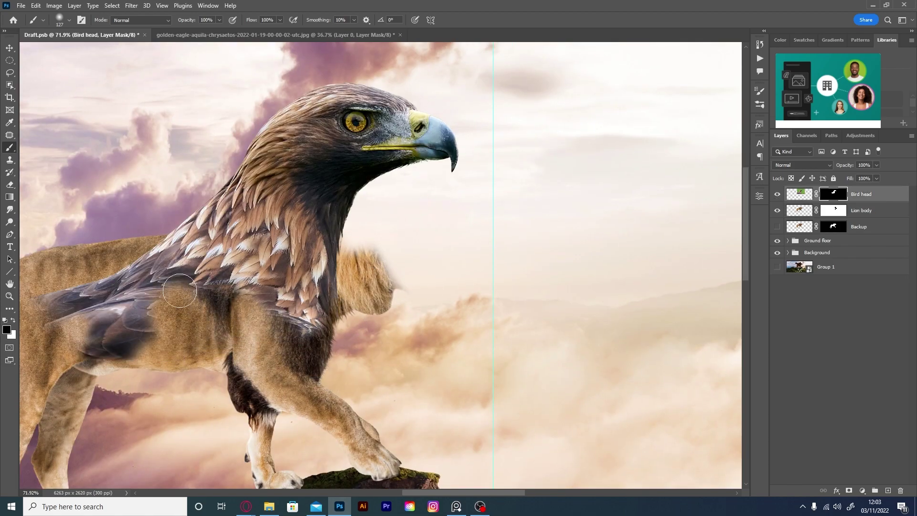
# Duplicate the masked eagle as a Backup layer and check the lion underneath.
pyautogui.scroll(3, 205, 191)
pyautogui.press('x')
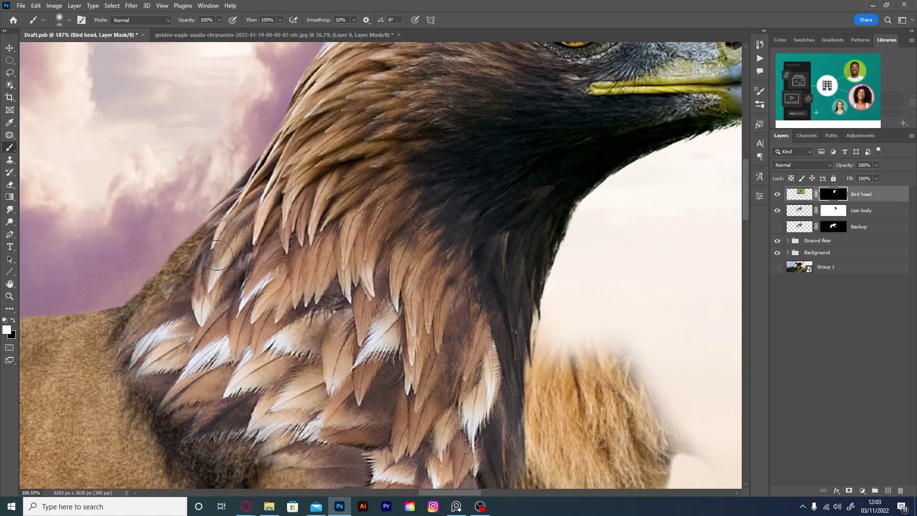
pyautogui.scroll(-4, 297, 320)
pyautogui.hotkey('ctrl', 's')
pyautogui.scroll(2, 297, 320)
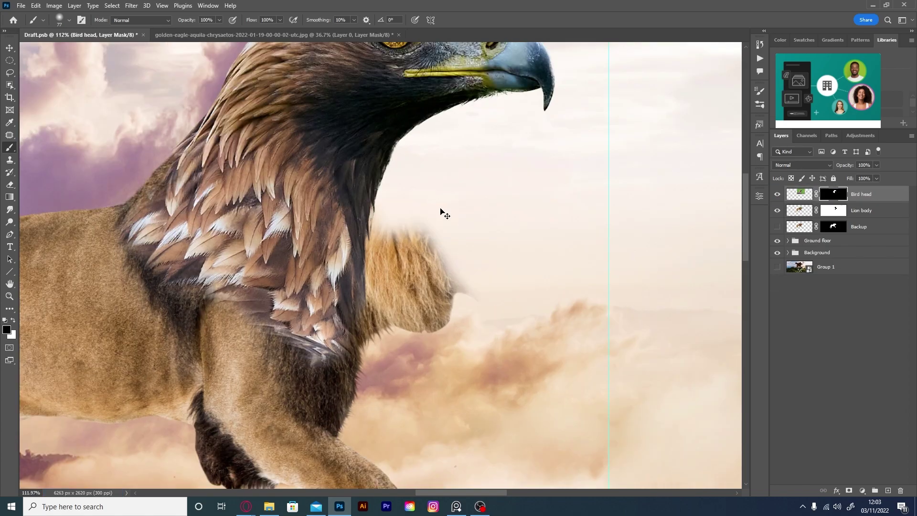
pyautogui.hotkey('ctrl', 'z')
pyautogui.hotkey('ctrl', ',')
pyautogui.scroll(-3, 465, 211)
pyautogui.hotkey('ctrl', 'j')
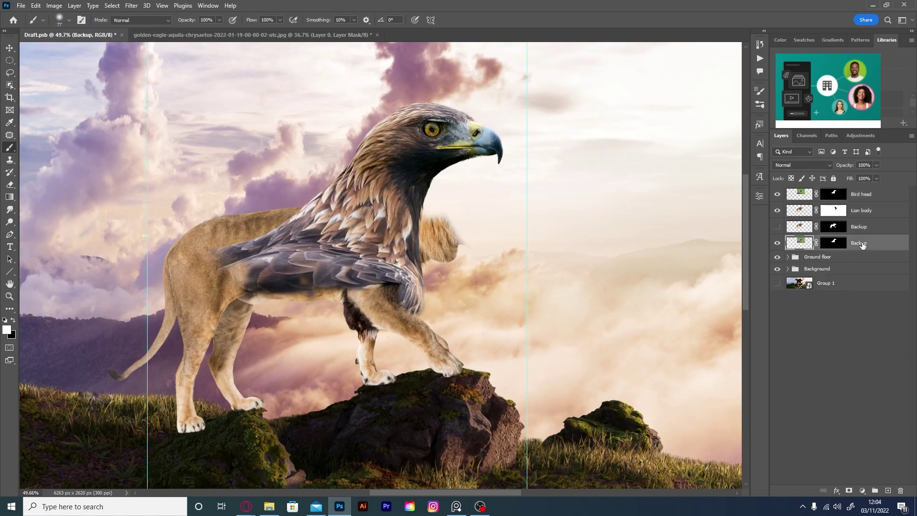
# Erase the remaining left wing feathers with a 70 px brush and paint out the lion's head.
pyautogui.press('x')
pyautogui.scroll(2, 389, 277)
pyautogui.moveTo(380, 285)
pyautogui.mouseDown()
pyautogui.moveTo(143, 267)
pyautogui.moveTo(379, 252)
pyautogui.mouseUp()
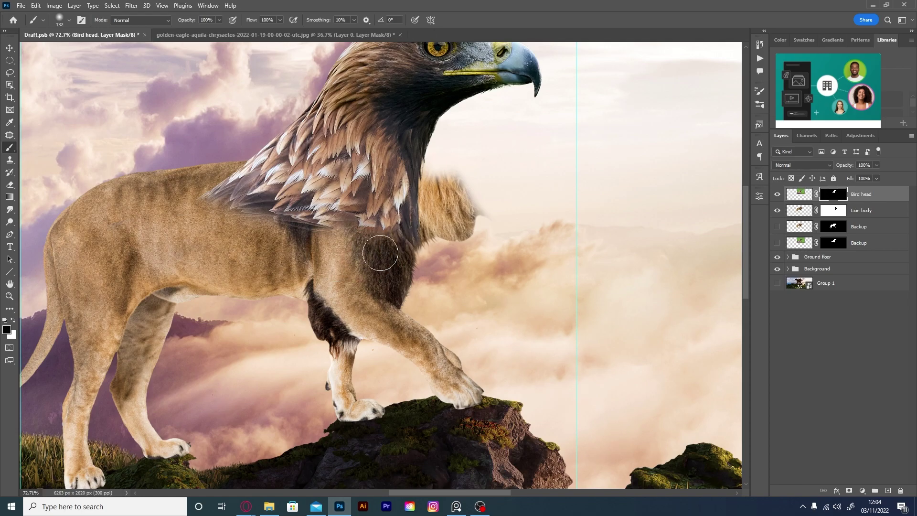
pyautogui.scroll(2, 379, 252)
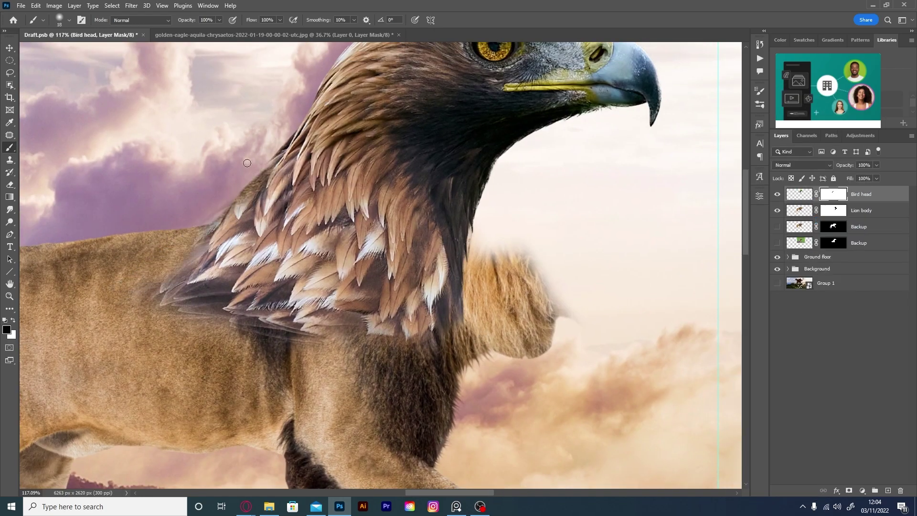
pyautogui.moveTo(268, 163); pyautogui.dragTo(129, 282)
pyautogui.keyDown('alt'); pyautogui.rightClick(203, 225); pyautogui.keyUp('alt')
pyautogui.moveTo(215, 228); pyautogui.dragTo(191, 287)
pyautogui.scroll(-2, 211, 153)
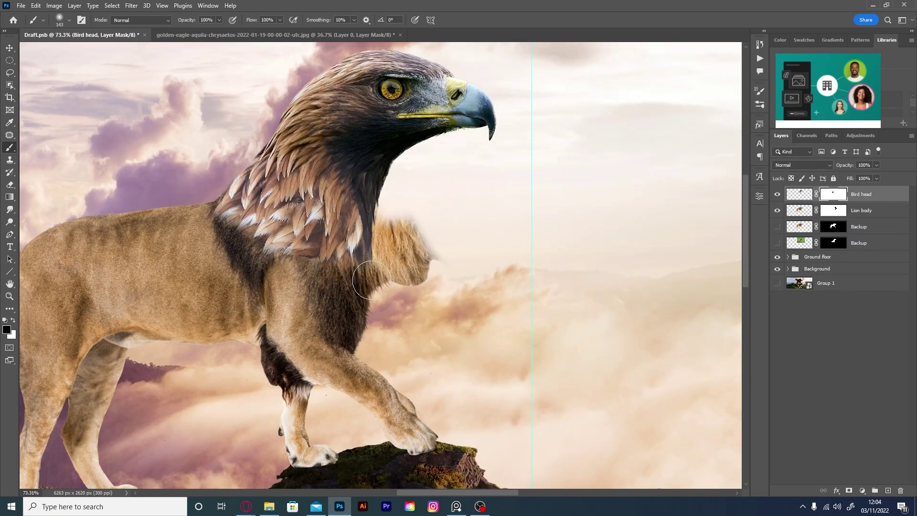
pyautogui.hotkey('alt', '[')
pyautogui.moveTo(342, 207); pyautogui.dragTo(355, 251)
pyautogui.scroll(-3, 377, 258)
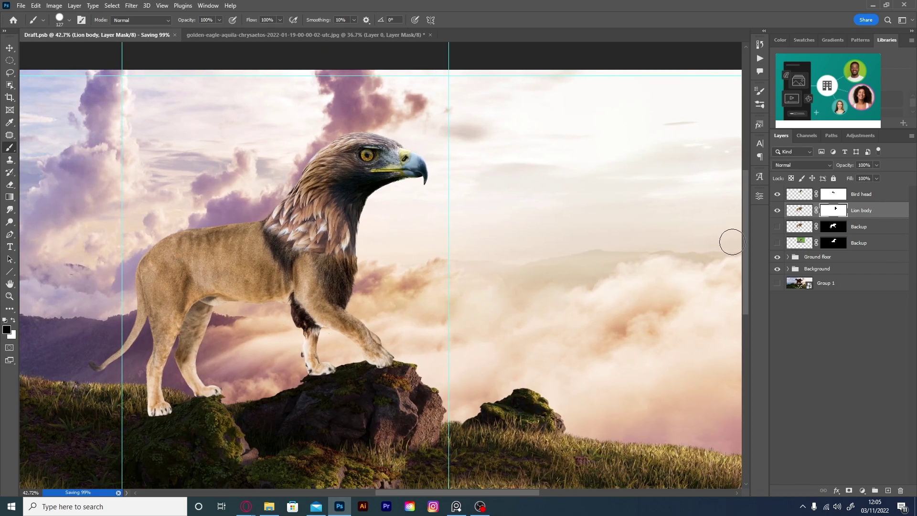
# Mask the Bird head along its lower feather tips with a roughly 10 px brush.
pyautogui.hotkey('alt', ']')
pyautogui.scroll(5, 385, 175)
pyautogui.moveTo(339, 275); pyautogui.dragTo(205, 211)
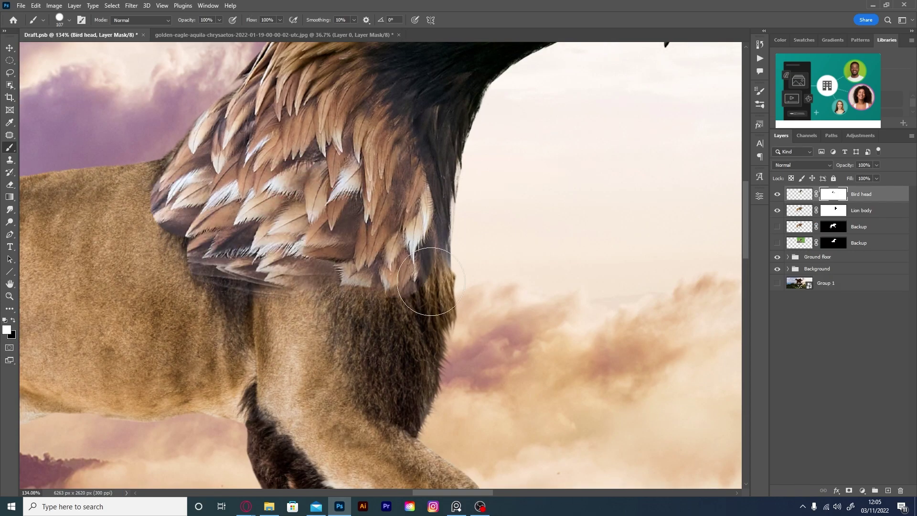
pyautogui.scroll(4, 404, 300)
pyautogui.keyDown('alt'); pyautogui.rightClick(409, 131); pyautogui.keyUp('alt')
pyautogui.moveTo(410, 258); pyautogui.dragTo(334, 252)
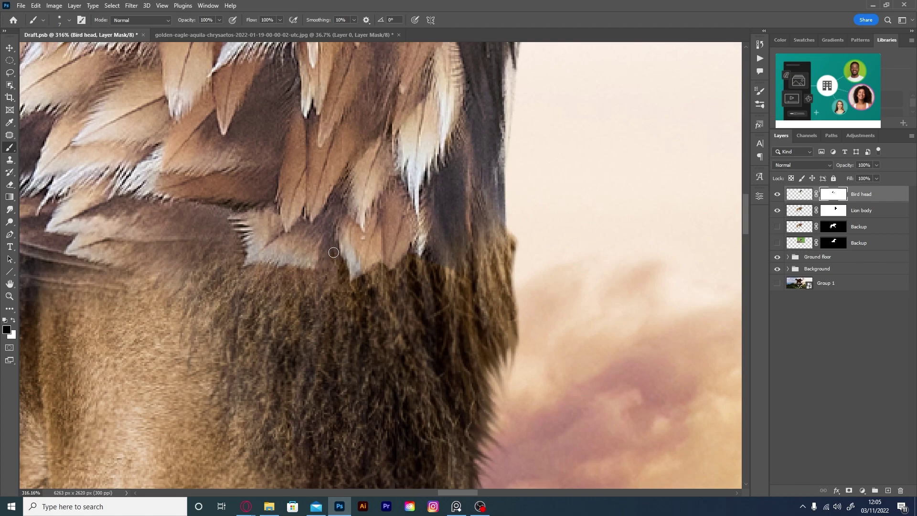
pyautogui.keyDown('alt'); pyautogui.rightClick(297, 348); pyautogui.keyUp('alt')
# Reveal the dark lion fur below and between the eagle's feather tips with a tiny brush.
pyautogui.hscroll(-3, 191, 268)
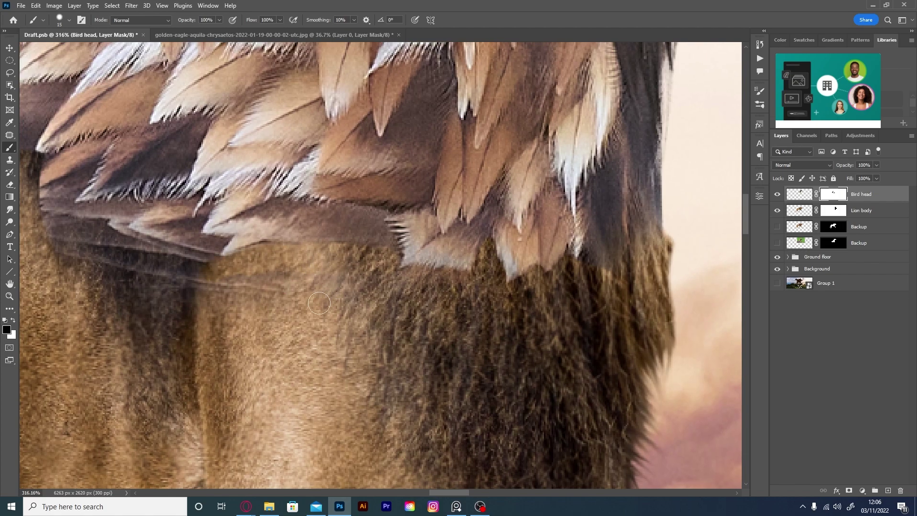
pyautogui.keyDown('alt'); pyautogui.rightClick(135, 282); pyautogui.keyUp('alt')
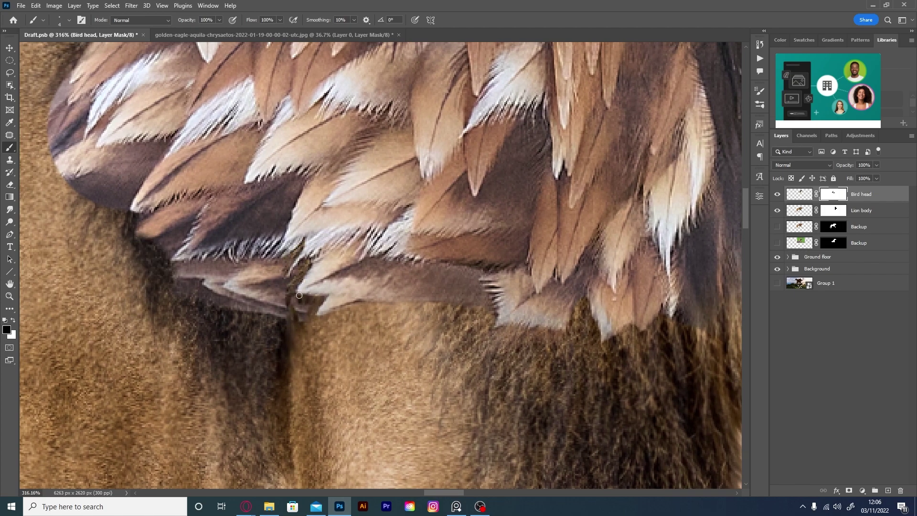
pyautogui.moveTo(299, 296); pyautogui.dragTo(199, 274)
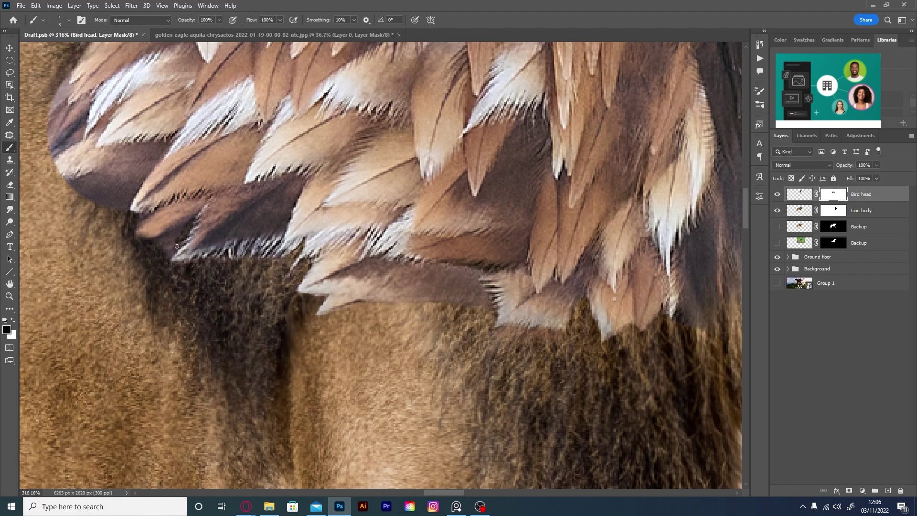
pyautogui.moveTo(145, 248); pyautogui.dragTo(239, 290)
pyautogui.moveTo(277, 206); pyautogui.dragTo(202, 214)
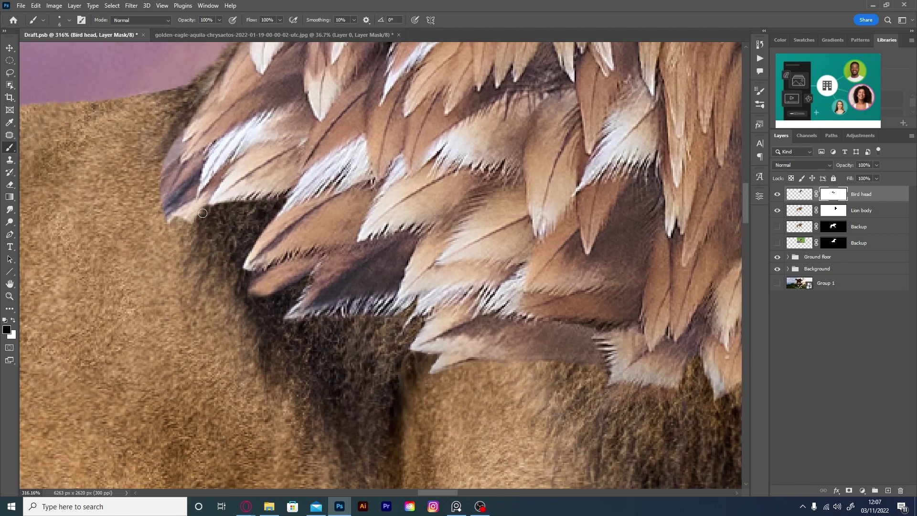
pyautogui.moveTo(186, 183); pyautogui.dragTo(179, 146)
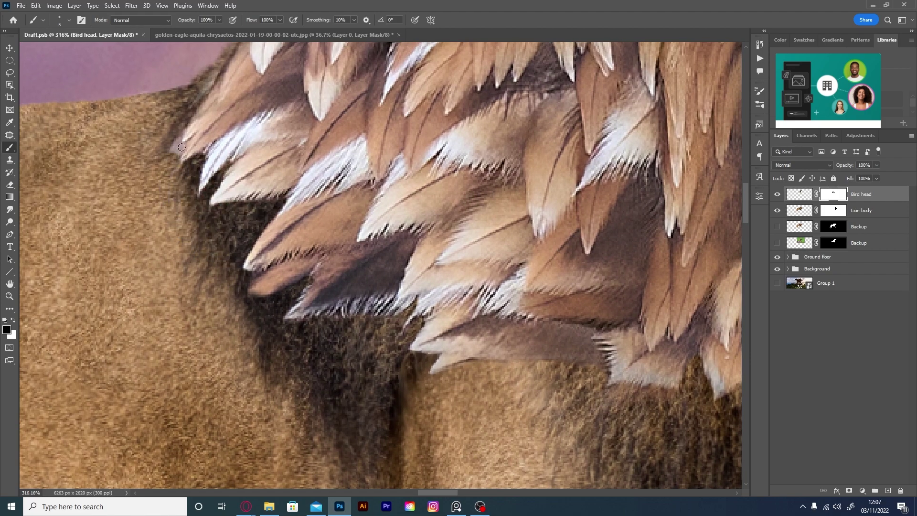
# Restore feather tips along the neck's outer edge on the Bird head mask.
pyautogui.press('x')
pyautogui.scroll(5, 191, 153)
pyautogui.moveTo(262, 119); pyautogui.dragTo(201, 222)
pyautogui.scroll(2, 201, 221)
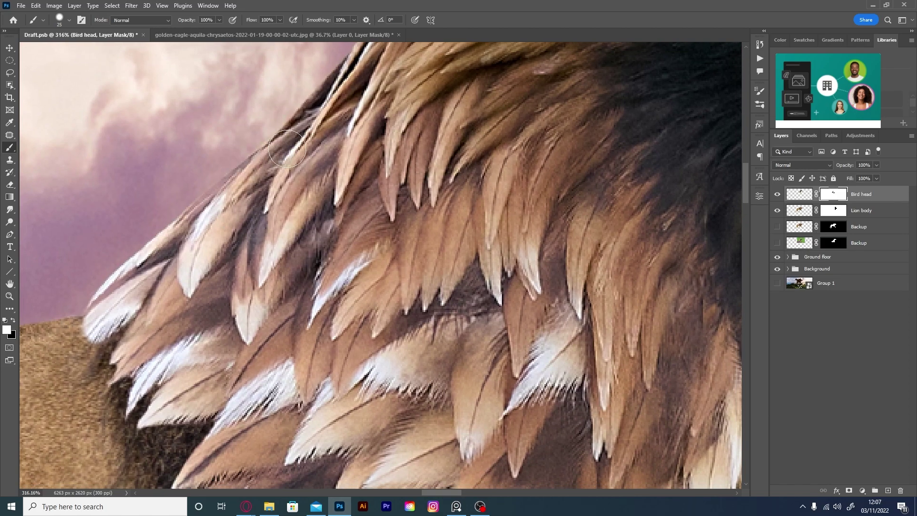
pyautogui.hscroll(-2, 252, 238)
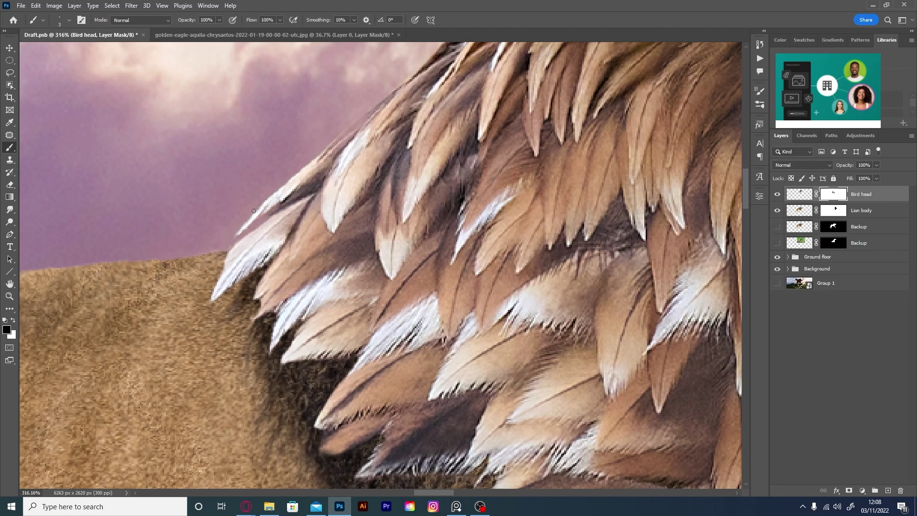
pyautogui.scroll(-6, 231, 243)
pyautogui.scroll(-2, 239, 239)
pyautogui.scroll(3, 335, 229)
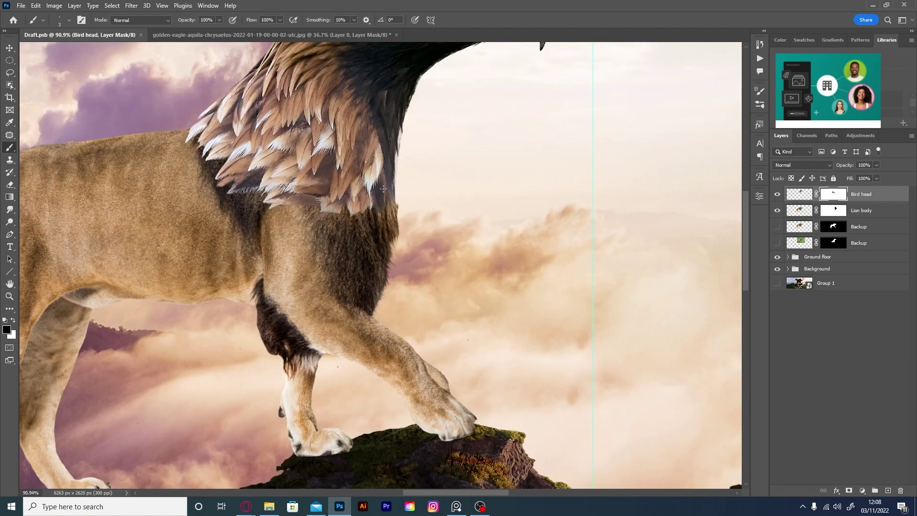
pyautogui.scroll(3, 354, 239)
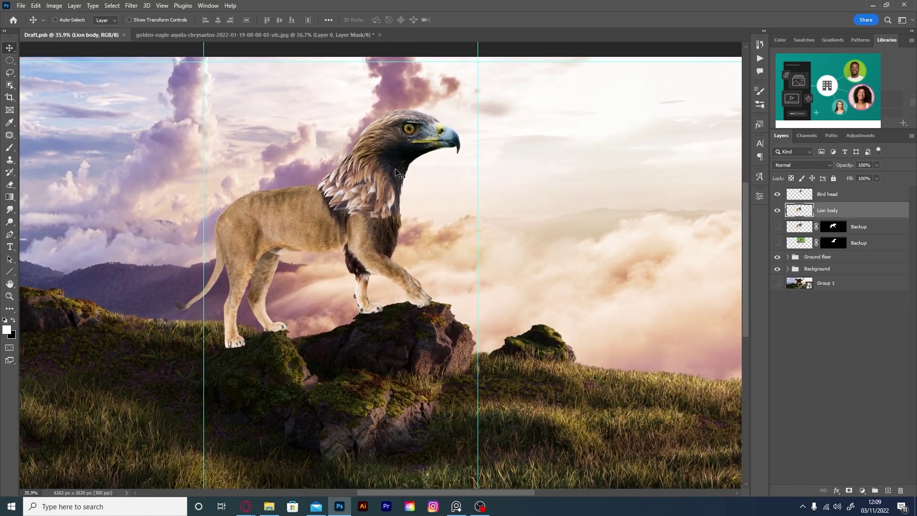
# Nudge the Bird head layer a few pixels down onto the lion's shoulders.
pyautogui.moveTo(411, 158); pyautogui.dragTo(415, 167)
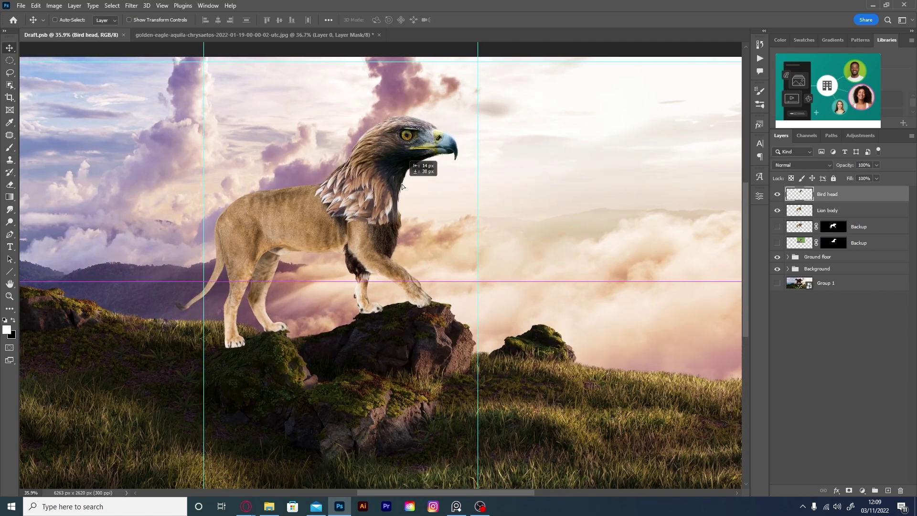
pyautogui.scroll(3, 414, 179)
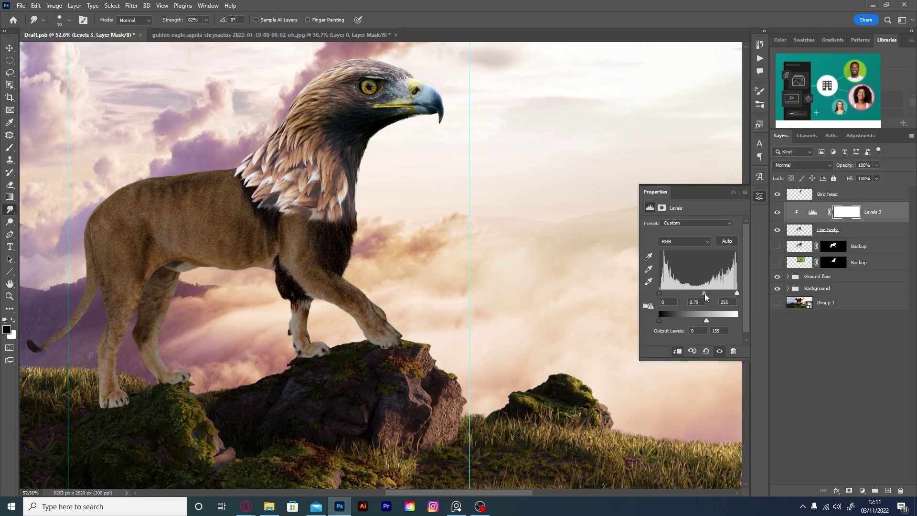
# Darken the Lion body Levels adjustment: midtones 0.70, output white 135.
pyautogui.moveTo(707, 320); pyautogui.dragTo(700, 321)
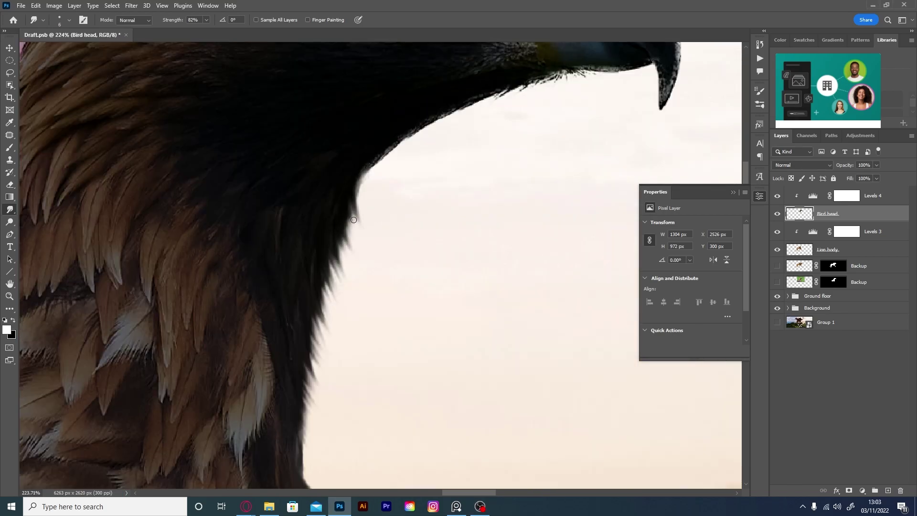
# Smudge the feather edge below the beak and the nearby lion fur edge into the background.
pyautogui.scroll(3, 368, 182)
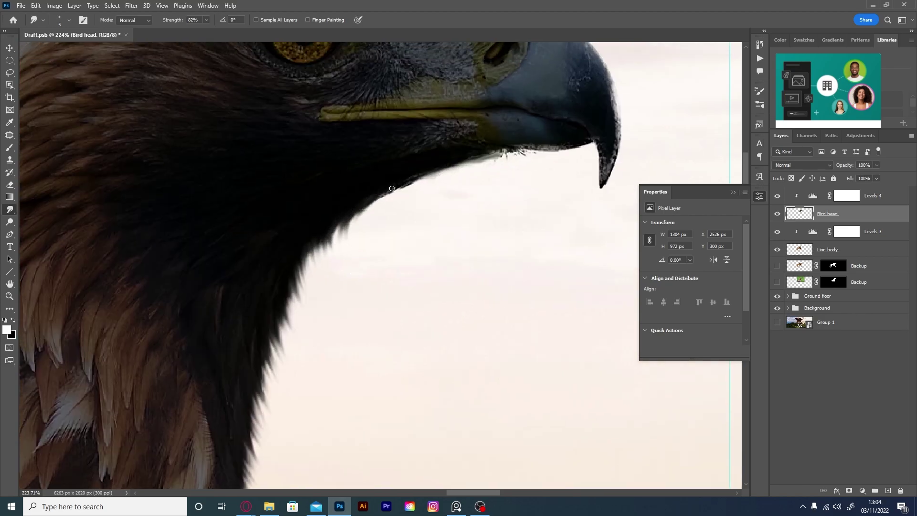
pyautogui.moveTo(389, 191); pyautogui.dragTo(314, 231)
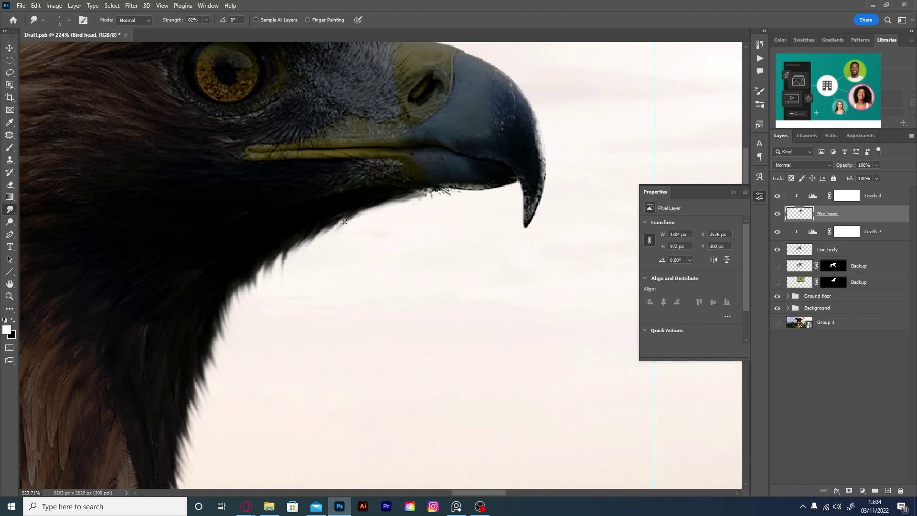
pyautogui.moveTo(390, 198); pyautogui.dragTo(338, 235)
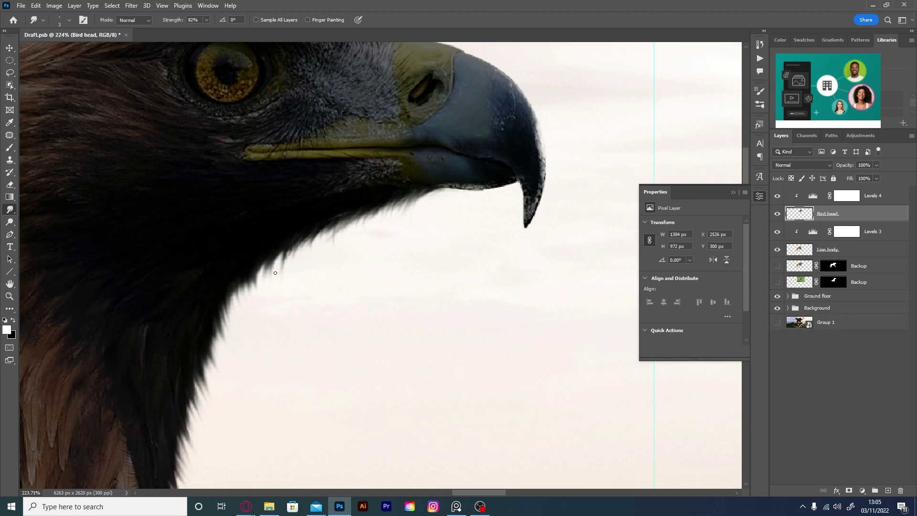
pyautogui.scroll(-2, 275, 273)
pyautogui.scroll(-5, 280, 220)
pyautogui.scroll(2, 280, 220)
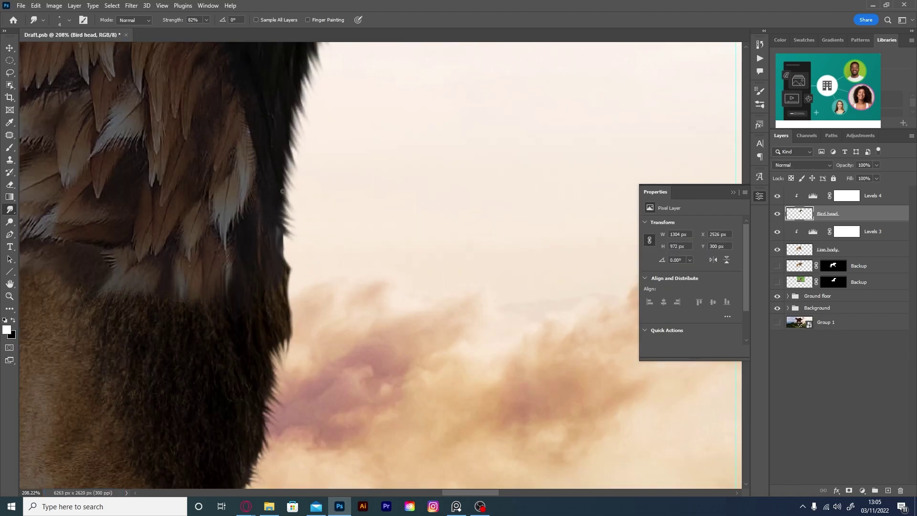
pyautogui.moveTo(283, 191); pyautogui.dragTo(285, 280)
pyautogui.keyDown('ctrl'); pyautogui.click(282, 266); pyautogui.keyUp('ctrl')
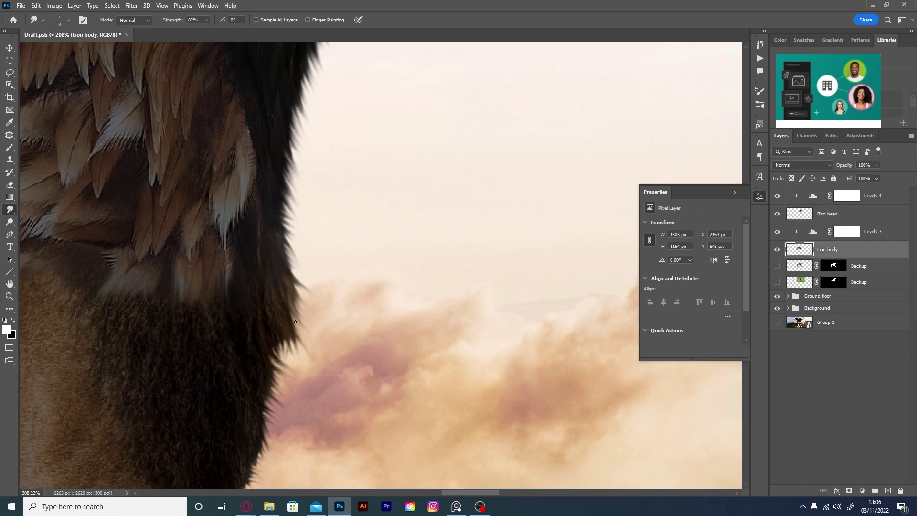
# Smudge the eagle head's top edge and neck feathers softly into the sky.
pyautogui.scroll(-5, 295, 321)
pyautogui.scroll(5, 368, 139)
pyautogui.click(852, 211)
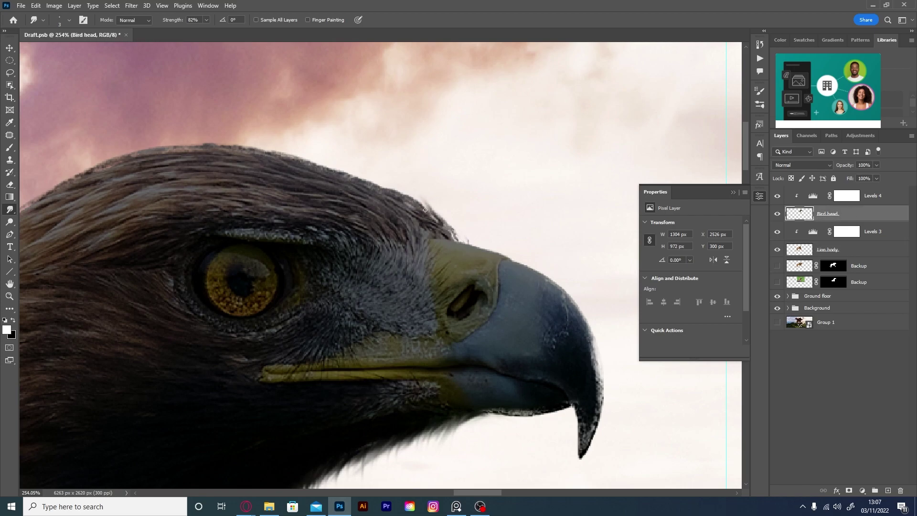
pyautogui.moveTo(425, 210); pyautogui.dragTo(242, 129)
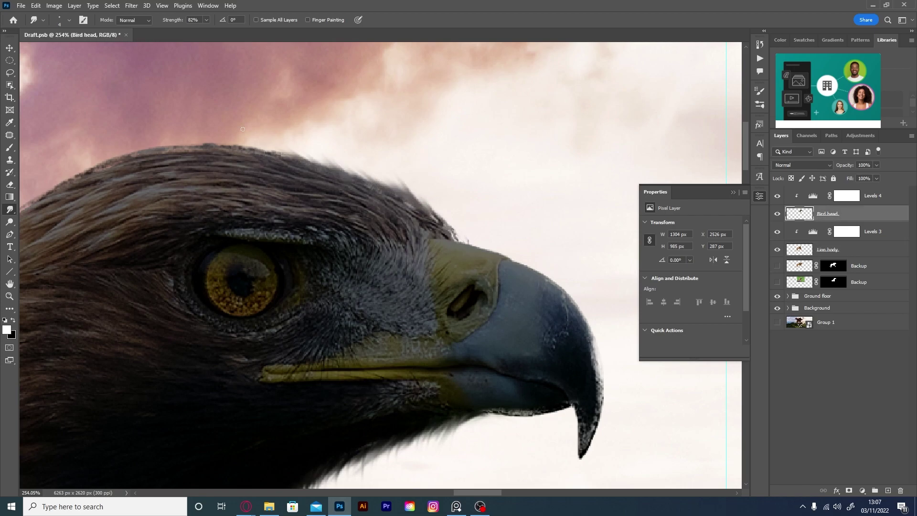
pyautogui.moveTo(443, 220)
pyautogui.mouseDown()
pyautogui.moveTo(310, 155)
pyautogui.moveTo(256, 148)
pyautogui.mouseUp()
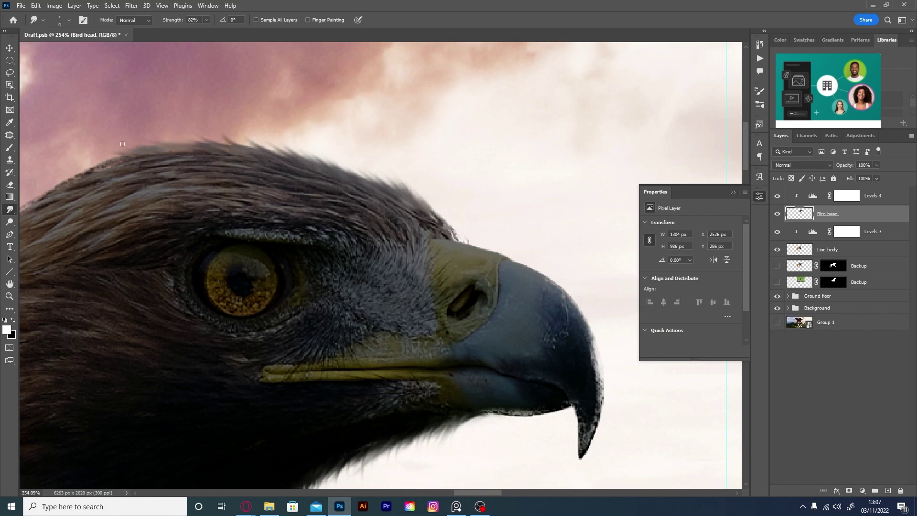
pyautogui.moveTo(123, 144); pyautogui.dragTo(176, 133)
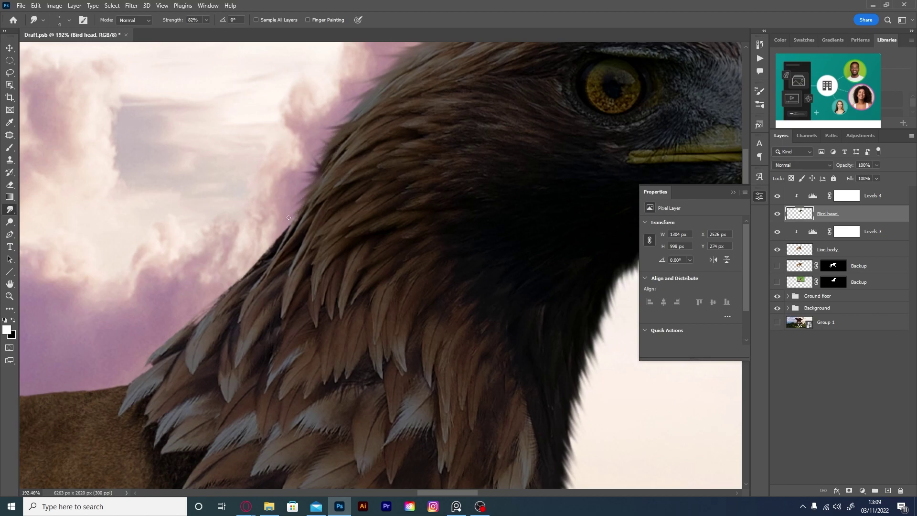
pyautogui.moveTo(269, 239); pyautogui.dragTo(96, 418)
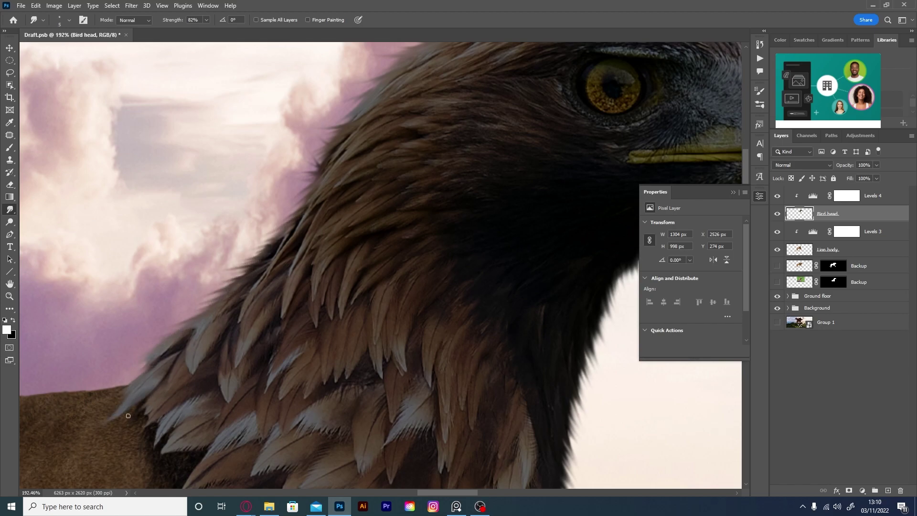
# Smudge the lion's mane edge outward into the sky and save the draft.
pyautogui.hotkey('ctrl', '0')
pyautogui.scroll(5, 333, 272)
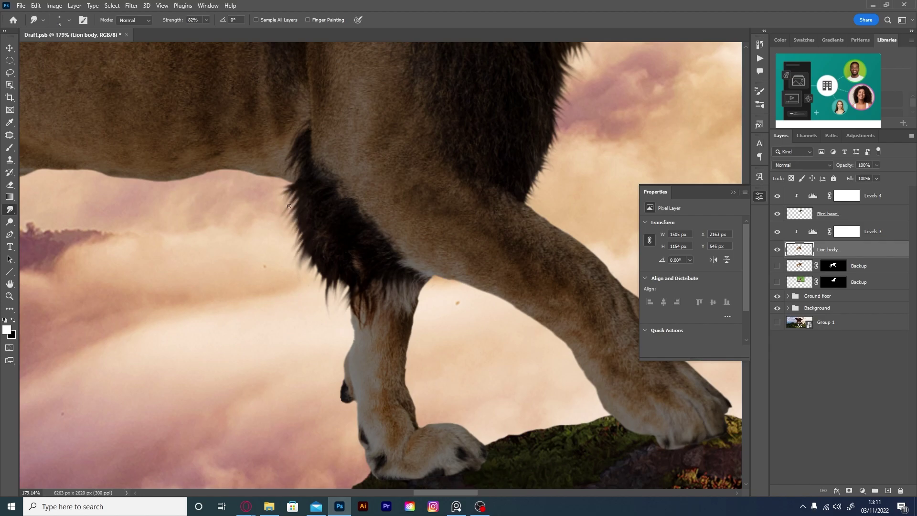
pyautogui.moveTo(339, 276); pyautogui.dragTo(349, 318)
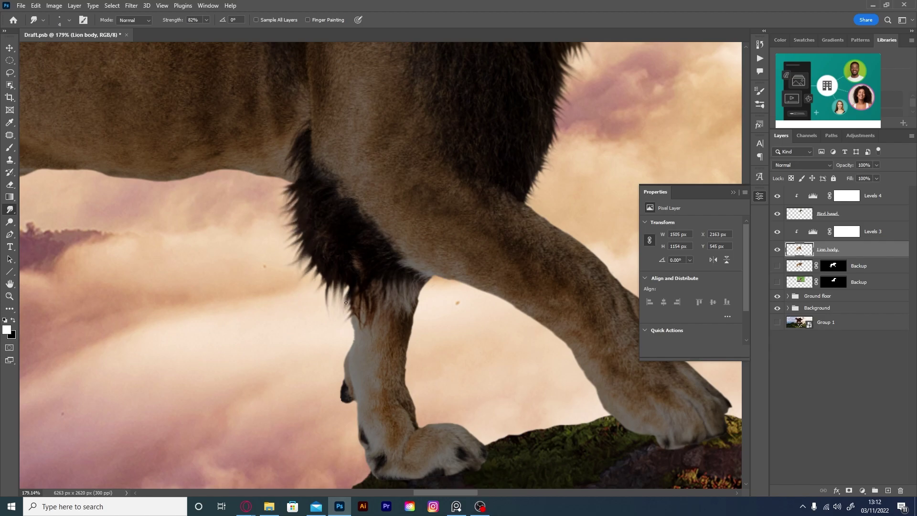
pyautogui.hotkey('ctrl', '0')
pyautogui.scroll(5, 372, 163)
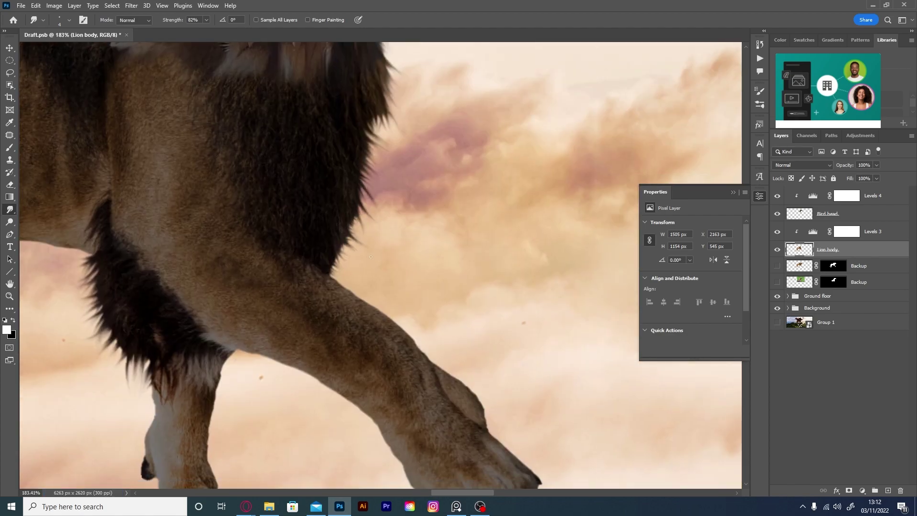
pyautogui.moveTo(332, 255); pyautogui.dragTo(355, 261)
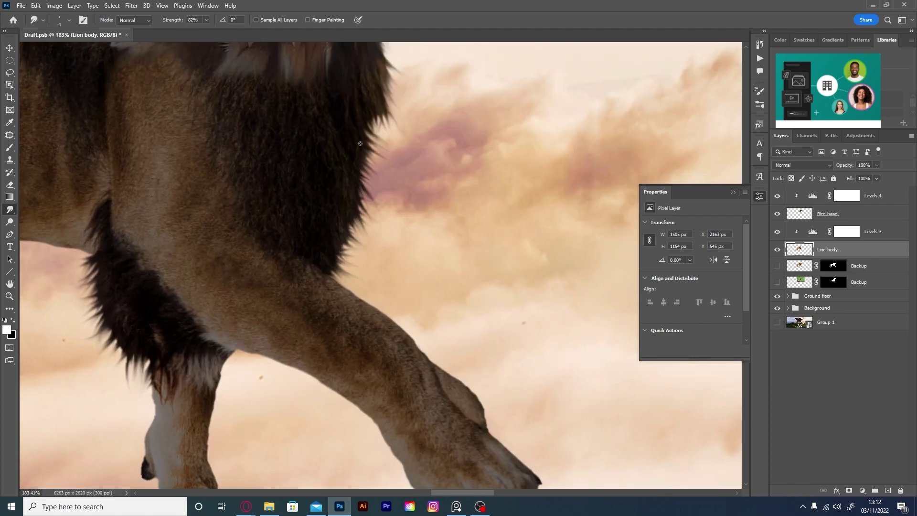
pyautogui.hotkey('ctrl', 's')
# Select the Levels 4 adjustment and open the flying eagle photo.
pyautogui.hotkey('ctrl', '0')
pyautogui.scroll(1, 373, 164)
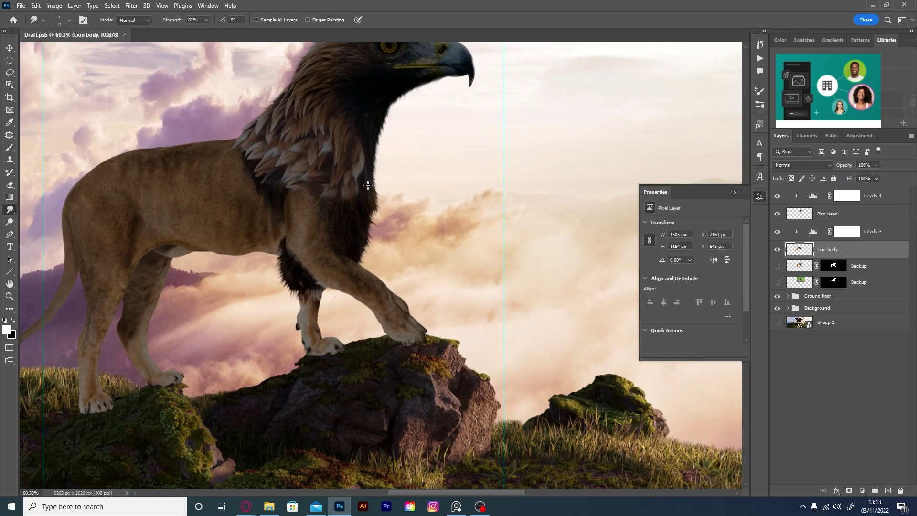
pyautogui.scroll(1, 373, 163)
pyautogui.scroll(1, 373, 164)
pyautogui.hotkey('alt', ']')
pyautogui.hotkey('alt', ']')
pyautogui.hotkey('alt', ']')
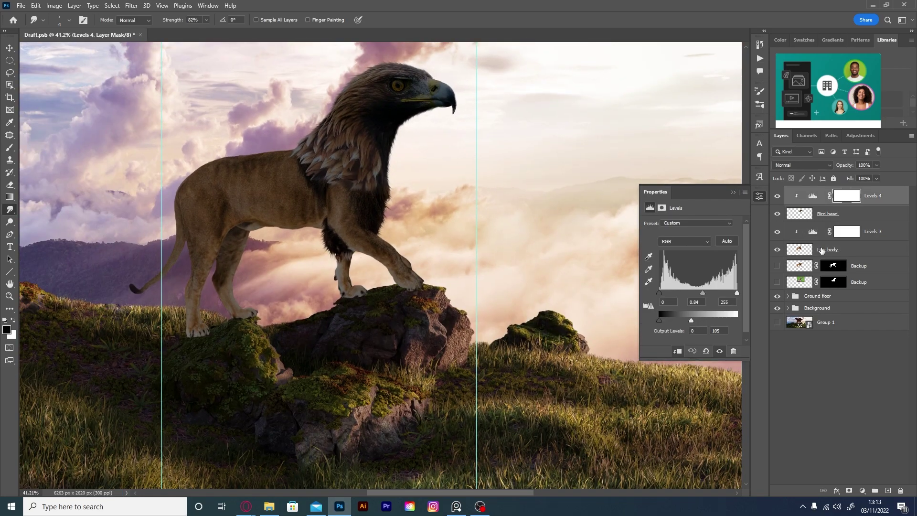
pyautogui.hotkey('ctrl', '\\')
pyautogui.hotkey('ctrl', 'o')
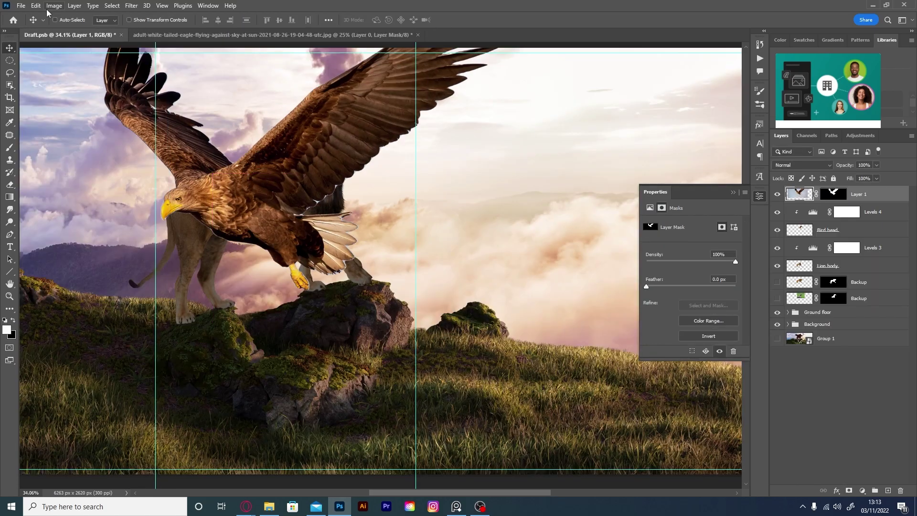
# Place the flying eagle onto the lion's body, scaled and rotated with Free Transform.
pyautogui.moveTo(266, 262); pyautogui.dragTo(326, 201)
pyautogui.hotkey('ctrl', 't')
pyautogui.moveTo(411, 143); pyautogui.dragTo(375, 168)
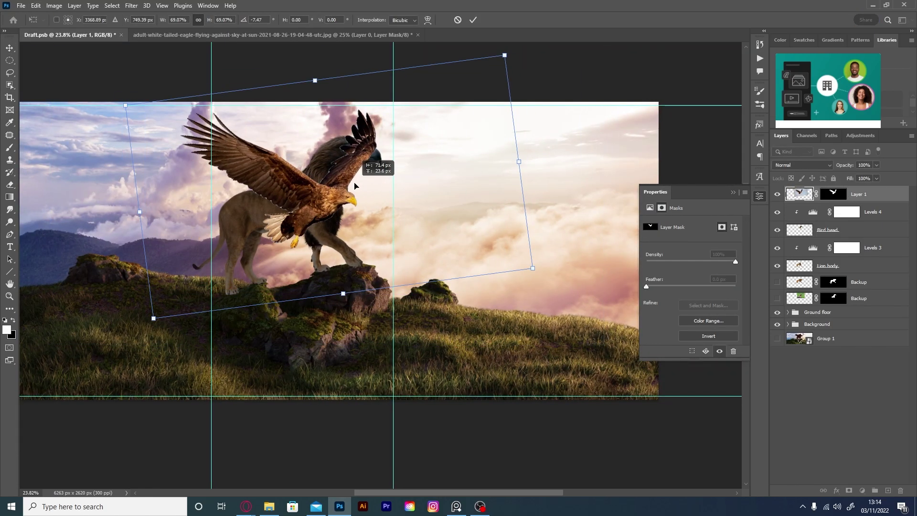
pyautogui.press('Return')
# Duplicate the eagle layer as a spare named 'Extra wings' and select the original's mask.
pyautogui.moveTo(855, 194); pyautogui.dragTo(859, 306)
pyautogui.doubleClick(866, 297)
pyautogui.write('Extra wings')
pyautogui.press('Return')
pyautogui.click(834, 194)
pyautogui.press('b')
pyautogui.scroll(3, 334, 167)
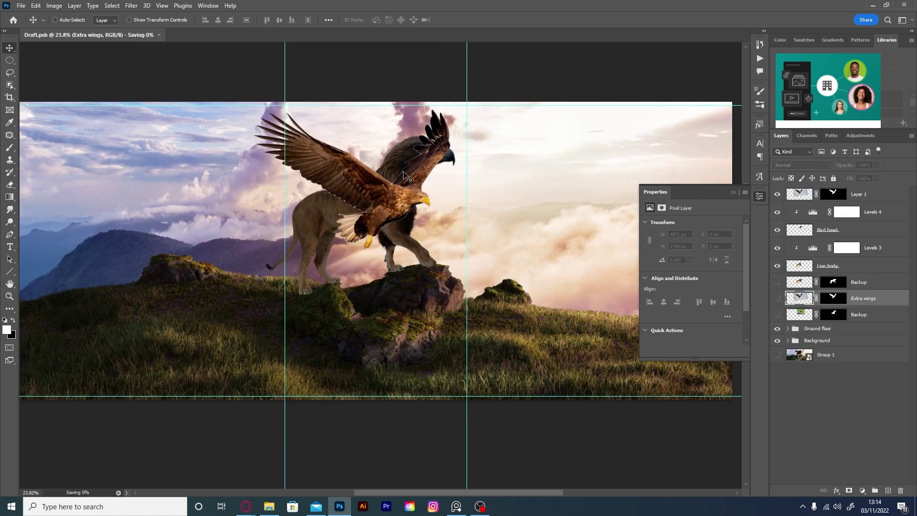
# Mask away everything but the wing and tuck the wing layer beneath Bird head.
pyautogui.moveTo(445, 136); pyautogui.dragTo(334, 268)
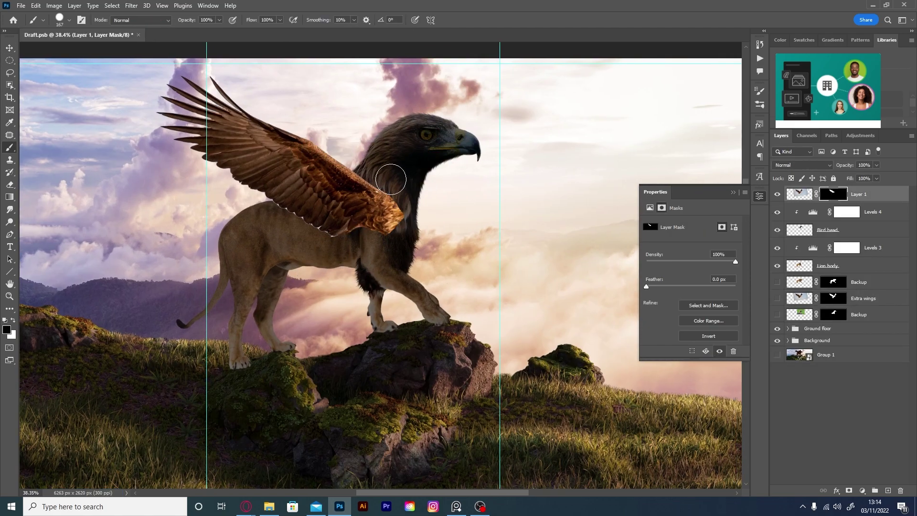
pyautogui.press('v')
pyautogui.moveTo(859, 194); pyautogui.dragTo(851, 233)
pyautogui.moveTo(383, 208); pyautogui.dragTo(370, 212)
pyautogui.scroll(3, 371, 212)
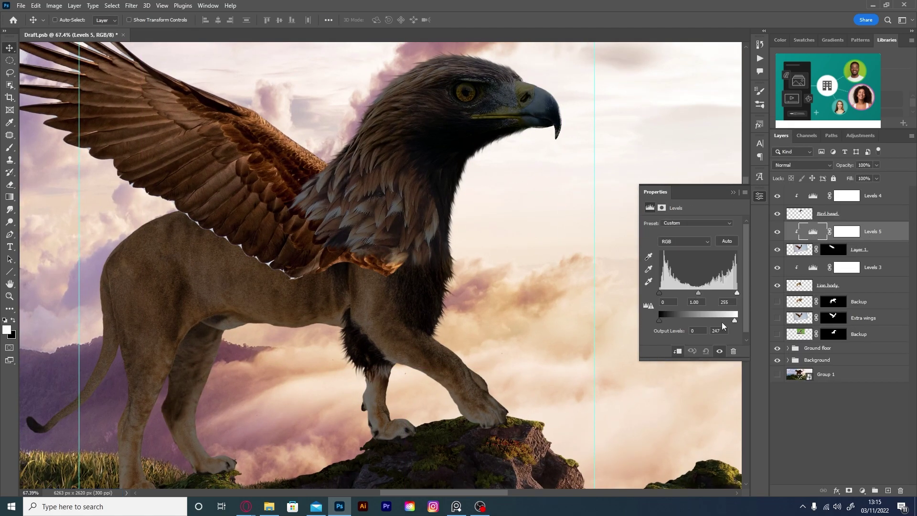
# Darken the wing with clipped Levels 5 to match the lion body.
pyautogui.moveTo(721, 322); pyautogui.dragTo(731, 322)
pyautogui.click(841, 252)
pyautogui.scroll(-3, 383, 239)
pyautogui.click(777, 232)
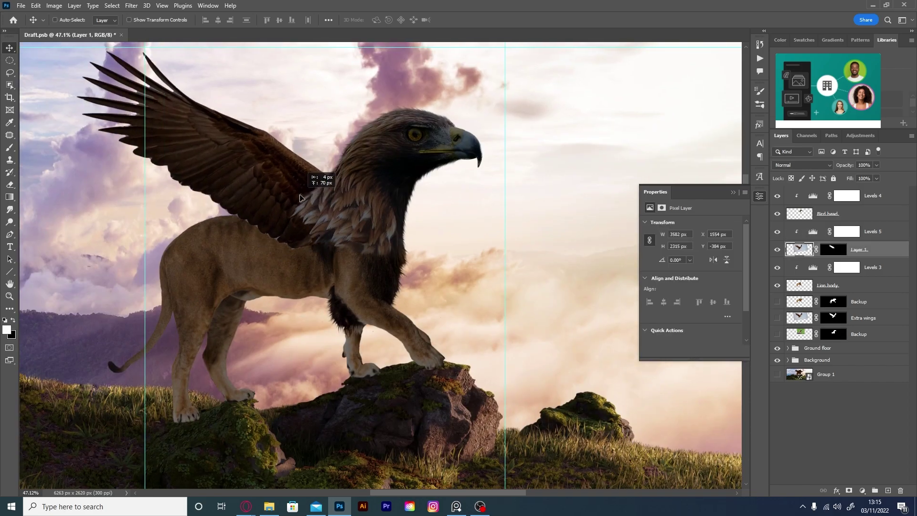
pyautogui.scroll(2, 382, 239)
pyautogui.click(833, 249)
pyautogui.press('b')
pyautogui.scroll(5, 296, 230)
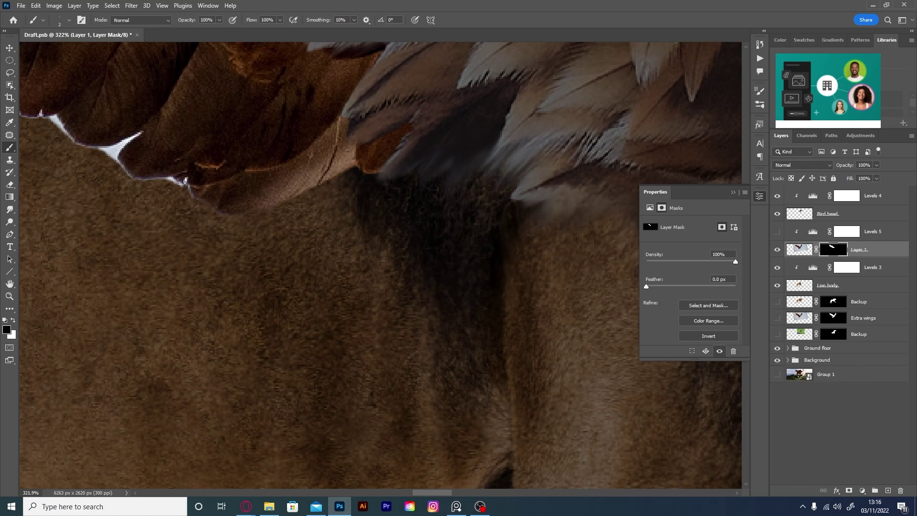
# Paint out pale slivers along the wing's feather edge with a finer brush, then save.
pyautogui.moveTo(137, 180); pyautogui.dragTo(358, 281)
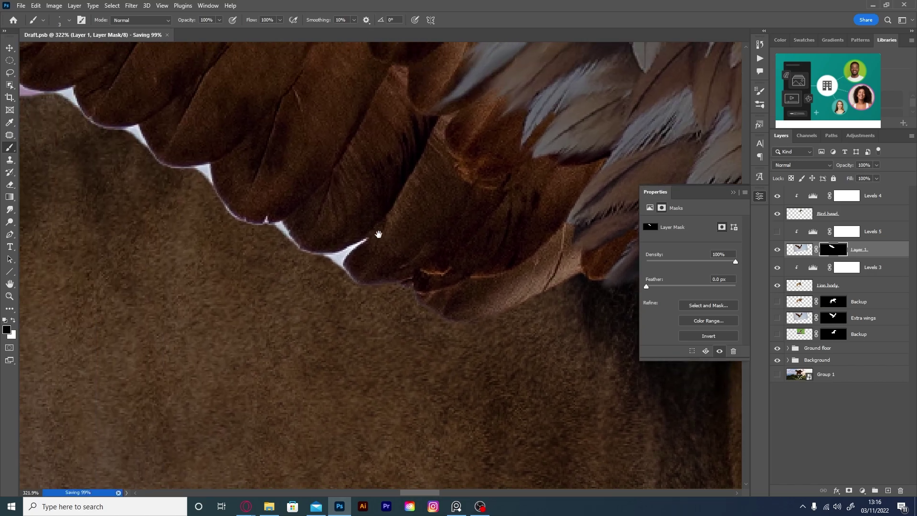
pyautogui.scroll(2, 375, 231)
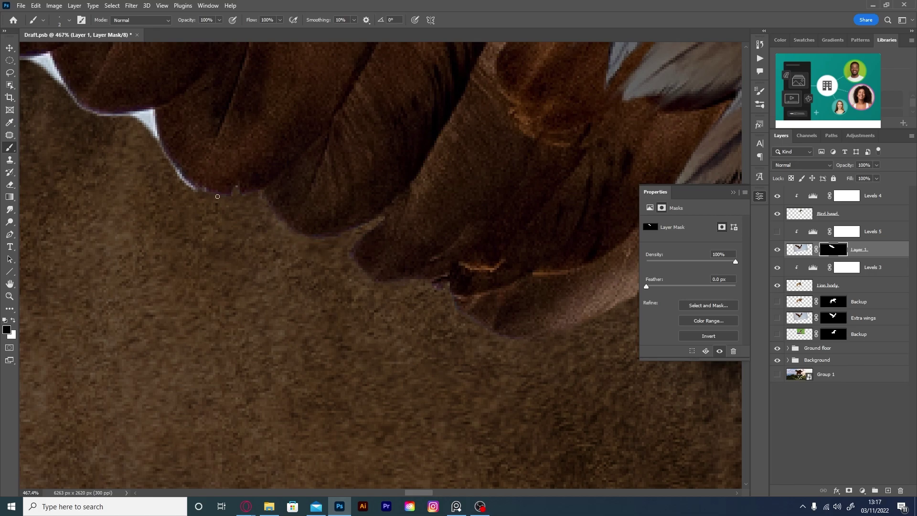
pyautogui.moveTo(218, 197)
pyautogui.mouseDown()
pyautogui.moveTo(274, 268)
pyautogui.moveTo(628, 428)
pyautogui.mouseUp()
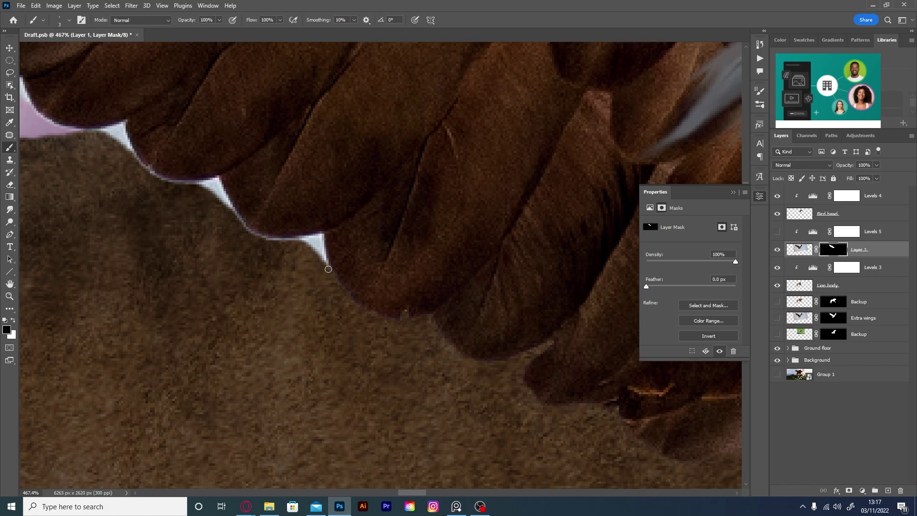
pyautogui.moveTo(389, 322)
pyautogui.mouseDown()
pyautogui.moveTo(478, 356)
pyautogui.moveTo(433, 329)
pyautogui.mouseUp()
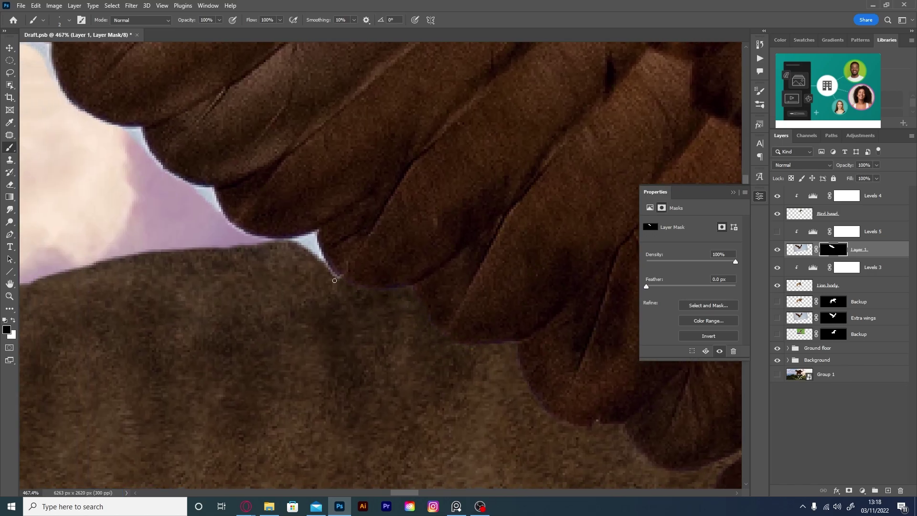
pyautogui.moveTo(317, 239)
pyautogui.mouseDown()
pyautogui.moveTo(319, 258)
pyautogui.moveTo(446, 302)
pyautogui.mouseUp()
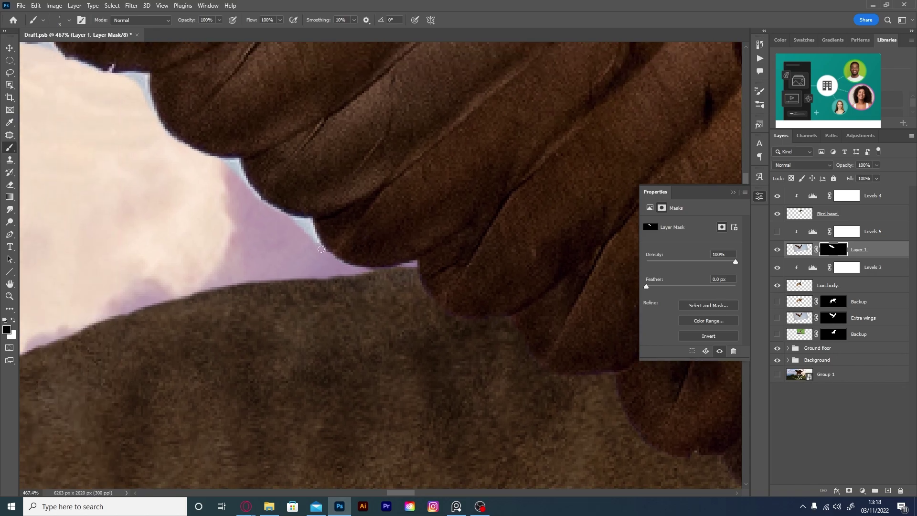
pyautogui.moveTo(320, 249)
pyautogui.mouseDown()
pyautogui.moveTo(239, 171)
pyautogui.moveTo(406, 318)
pyautogui.moveTo(333, 283)
pyautogui.moveTo(308, 223)
pyautogui.mouseUp()
pyautogui.press('[')
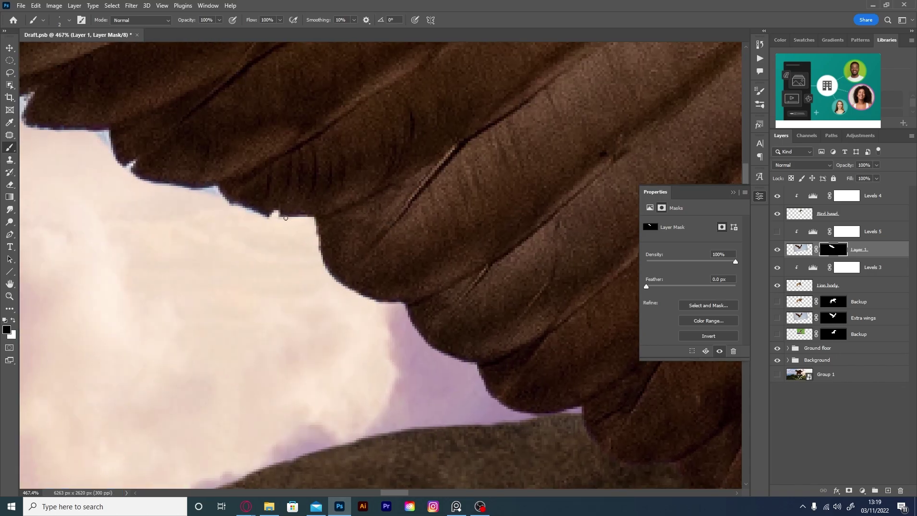
pyautogui.moveTo(224, 203); pyautogui.dragTo(205, 190)
pyautogui.press('[')
pyautogui.moveTo(135, 179)
pyautogui.mouseDown()
pyautogui.moveTo(264, 256)
pyautogui.moveTo(225, 218)
pyautogui.mouseUp()
pyautogui.hotkey('ctrl', 's')
# Continue masking along the wing's lower feather edge with a slightly larger brush.
pyautogui.press(']')
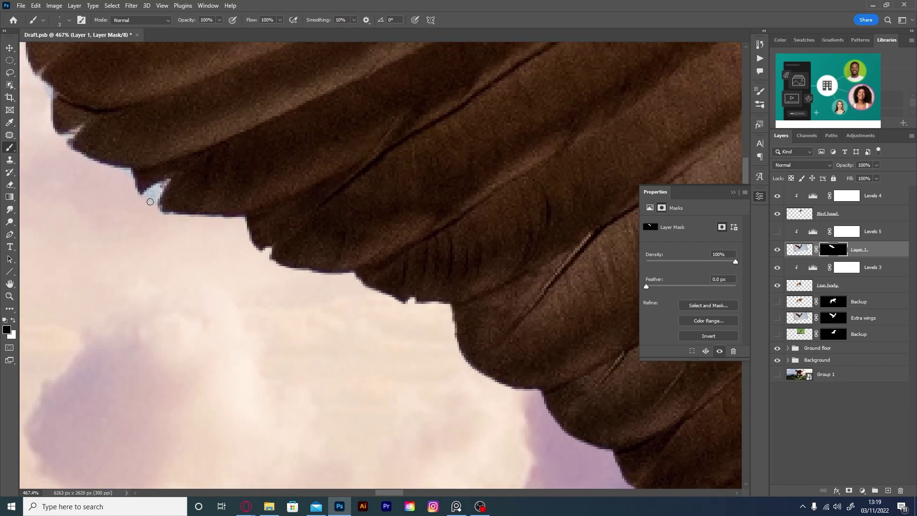
pyautogui.moveTo(150, 202); pyautogui.dragTo(284, 290)
pyautogui.moveTo(195, 206); pyautogui.dragTo(264, 287)
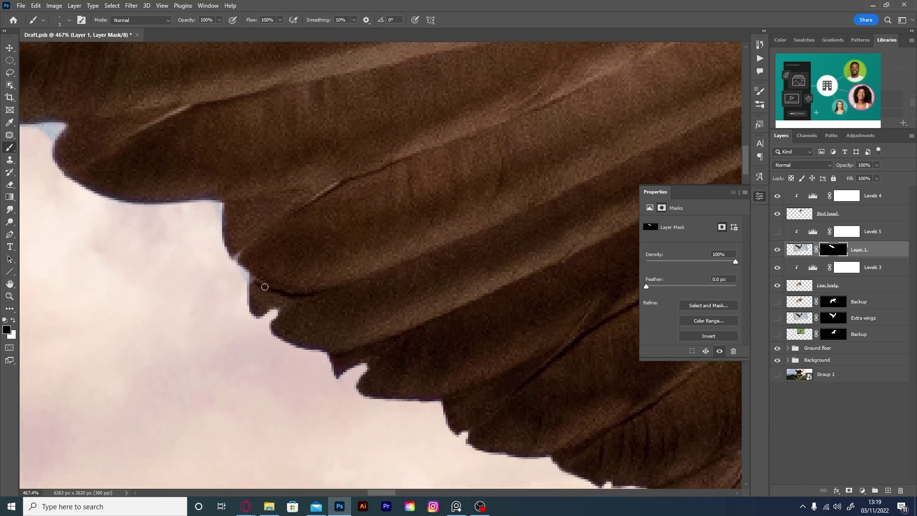
pyautogui.moveTo(216, 203); pyautogui.dragTo(297, 242)
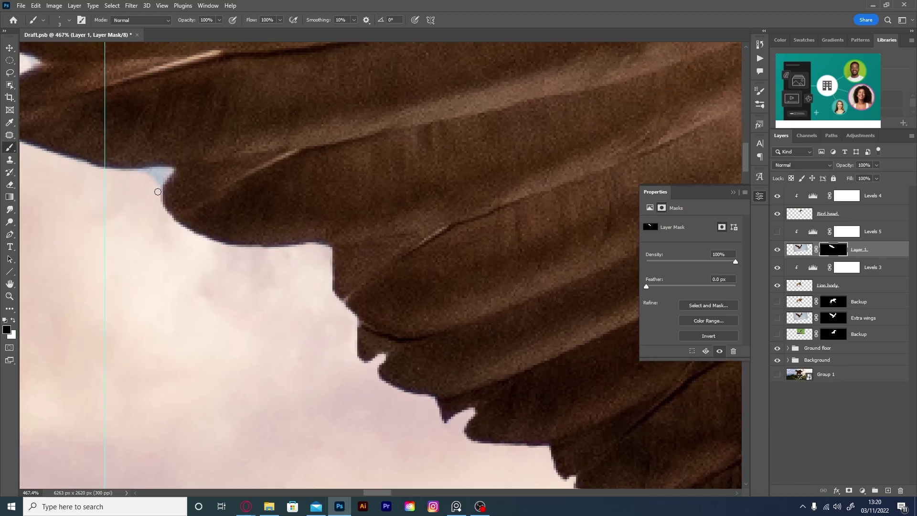
pyautogui.moveTo(143, 182); pyautogui.dragTo(288, 235)
pyautogui.moveTo(121, 166); pyautogui.dragTo(324, 231)
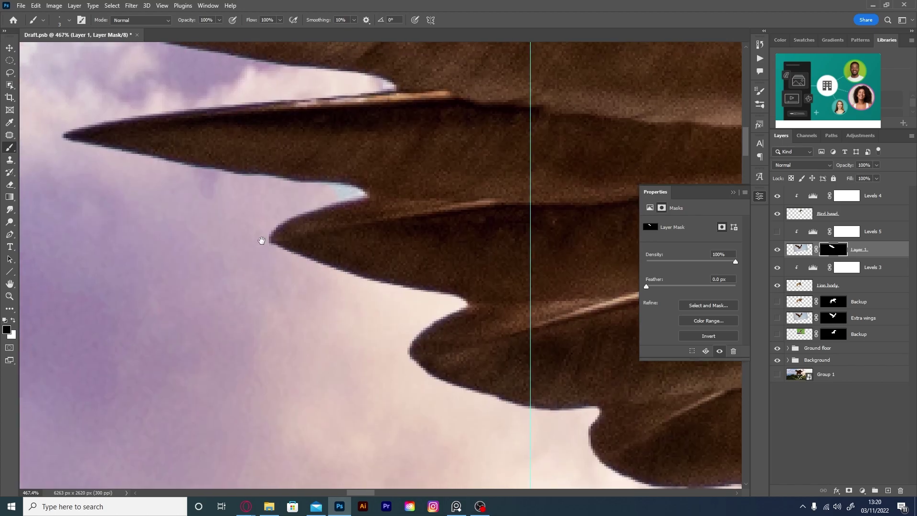
pyautogui.moveTo(188, 173); pyautogui.dragTo(262, 240)
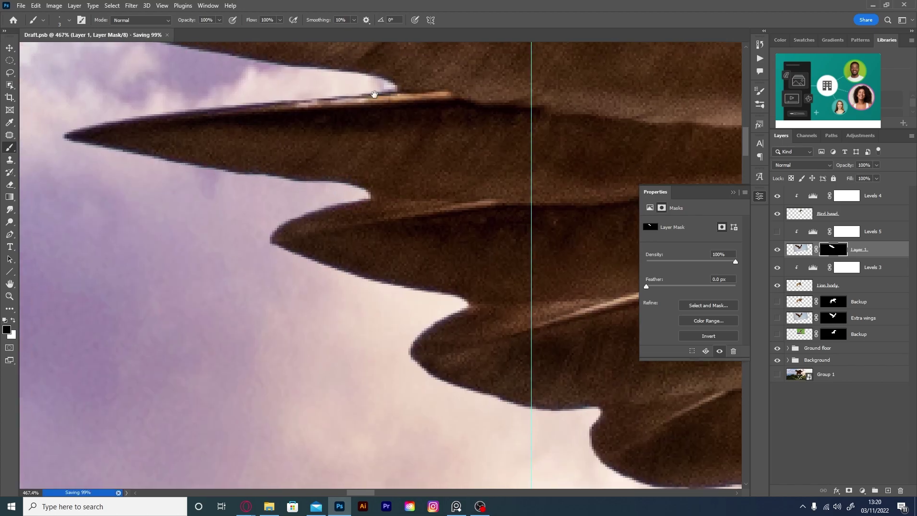
pyautogui.moveTo(382, 83); pyautogui.dragTo(512, 190)
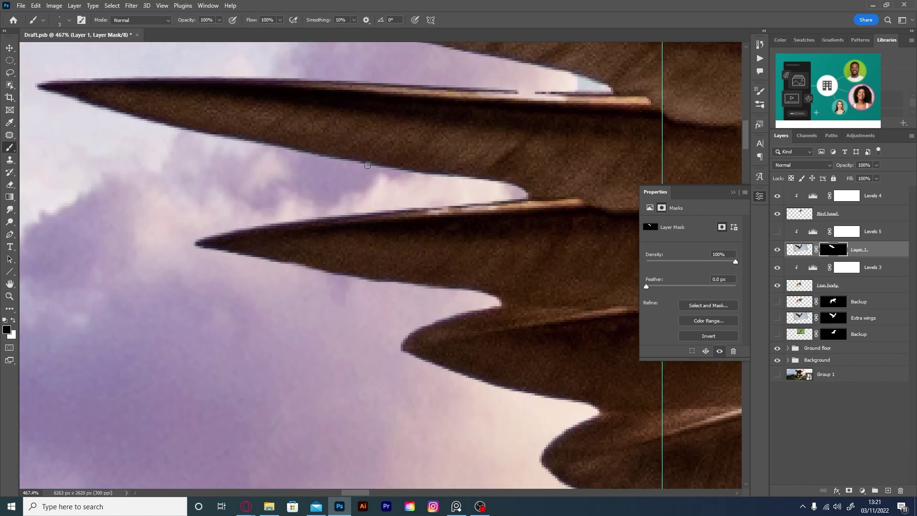
# Paint the wing mask along the upper feather edges against the sky.
pyautogui.moveTo(295, 272); pyautogui.dragTo(447, 286)
pyautogui.moveTo(494, 184); pyautogui.dragTo(165, 128)
pyautogui.moveTo(108, 113)
pyautogui.mouseDown()
pyautogui.moveTo(221, 156)
pyautogui.moveTo(238, 125)
pyautogui.moveTo(368, 123)
pyautogui.mouseUp()
pyautogui.moveTo(669, 120)
pyautogui.mouseDown()
pyautogui.moveTo(430, 134)
pyautogui.moveTo(452, 144)
pyautogui.moveTo(283, 103)
pyautogui.mouseUp()
pyautogui.moveTo(231, 91); pyautogui.dragTo(126, 173)
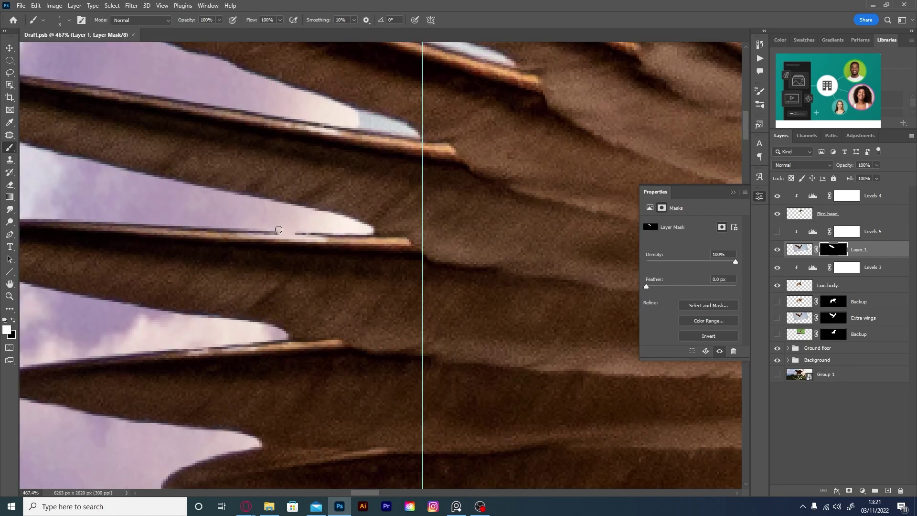
pyautogui.moveTo(164, 205); pyautogui.dragTo(206, 207)
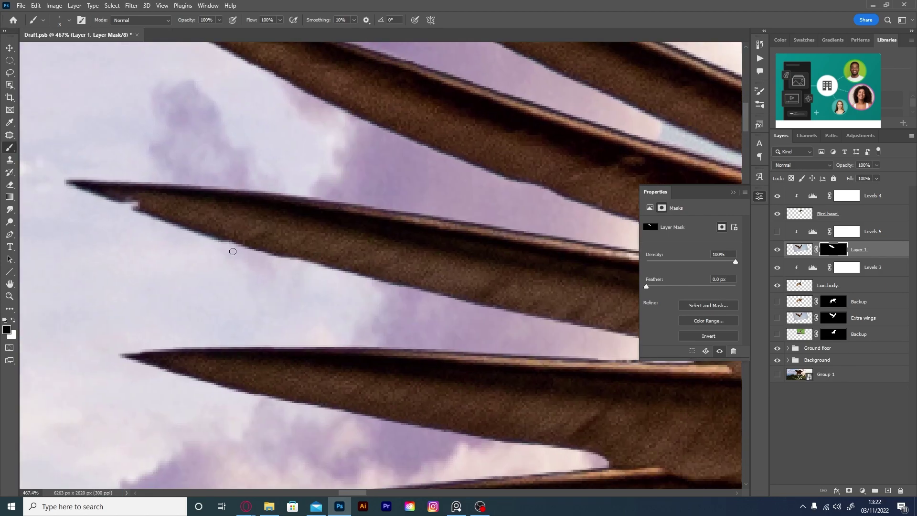
# Repaint the masked edges in the feather gaps and touch up near the feather tips.
pyautogui.press('x')
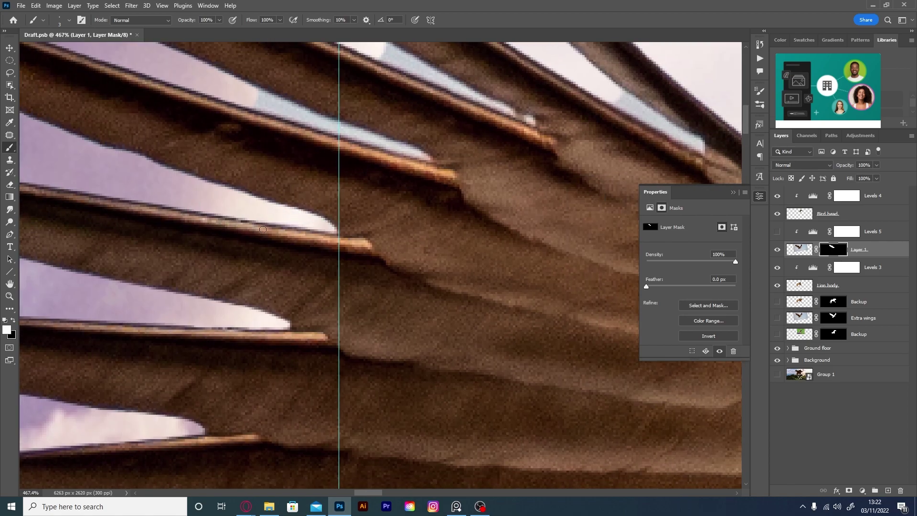
pyautogui.moveTo(293, 214); pyautogui.dragTo(352, 283)
pyautogui.scroll(-4, 328, 120)
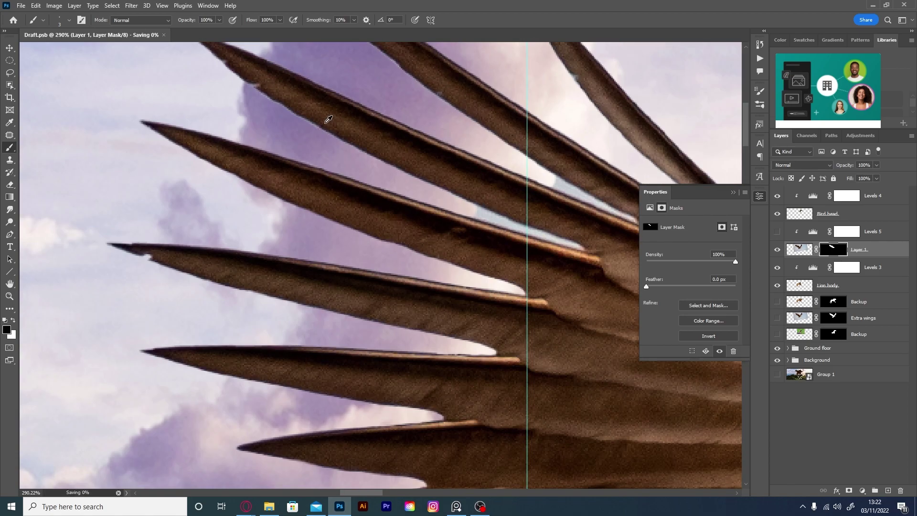
pyautogui.scroll(-6, 198, 144)
pyautogui.scroll(4, 426, 244)
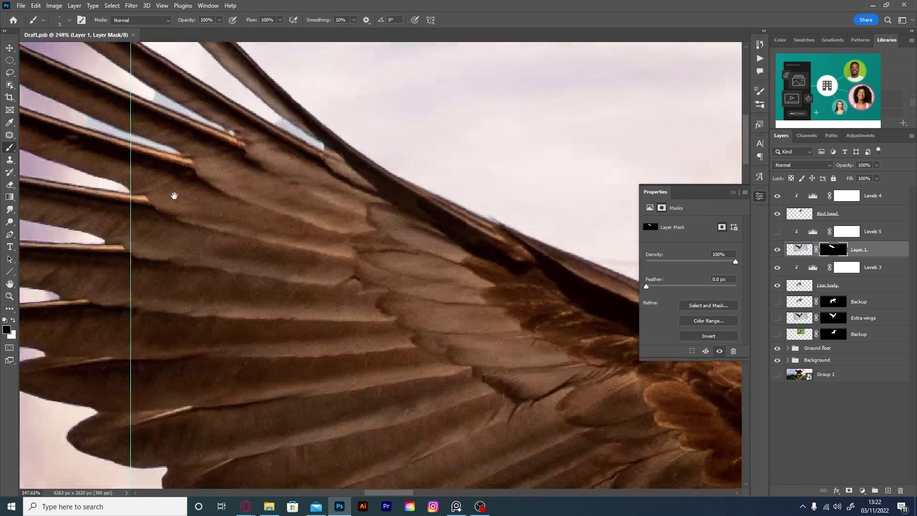
pyautogui.scroll(4, 174, 195)
pyautogui.moveTo(487, 290); pyautogui.dragTo(382, 245)
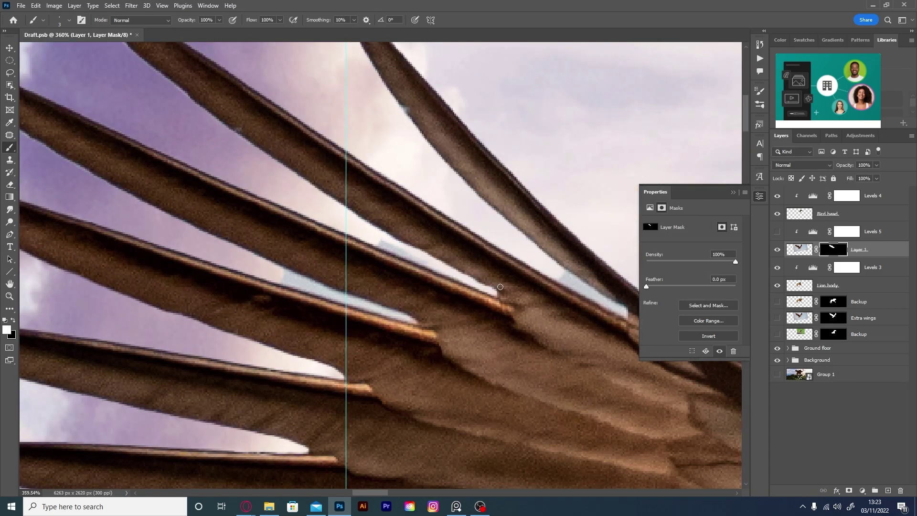
pyautogui.moveTo(416, 321); pyautogui.dragTo(288, 273)
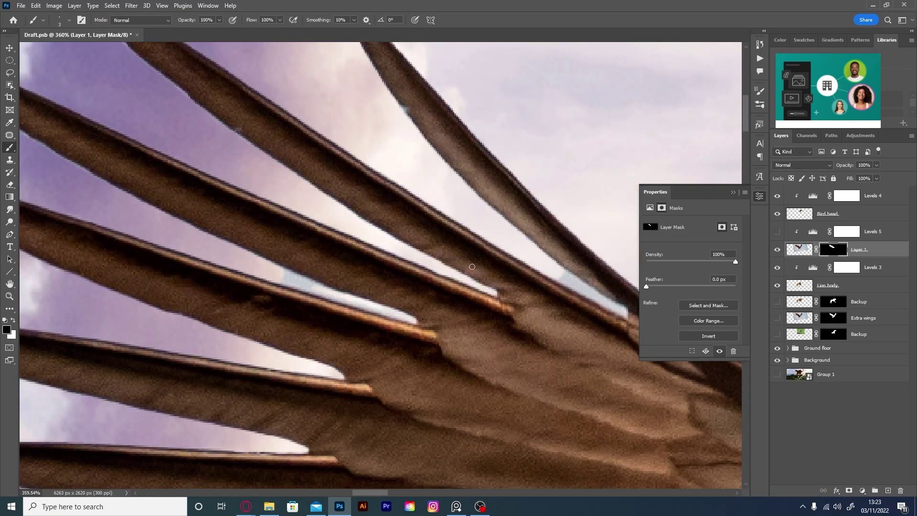
pyautogui.moveTo(139, 212); pyautogui.dragTo(264, 258)
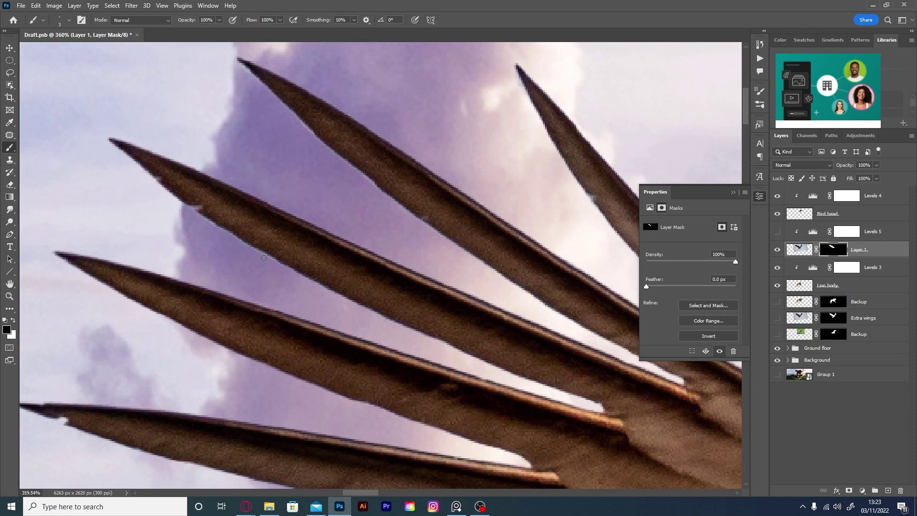
pyautogui.hscroll(4, 186, 207)
pyautogui.moveTo(602, 358); pyautogui.dragTo(578, 341)
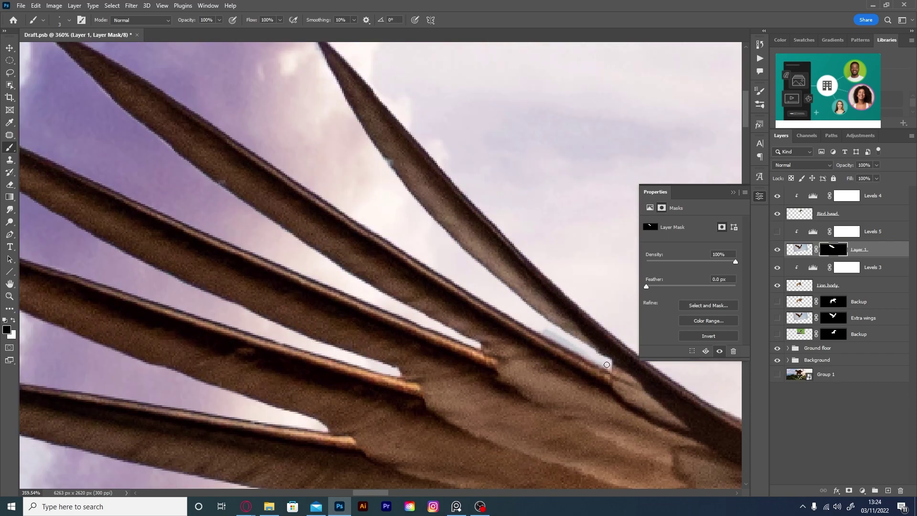
pyautogui.scroll(1, 413, 209)
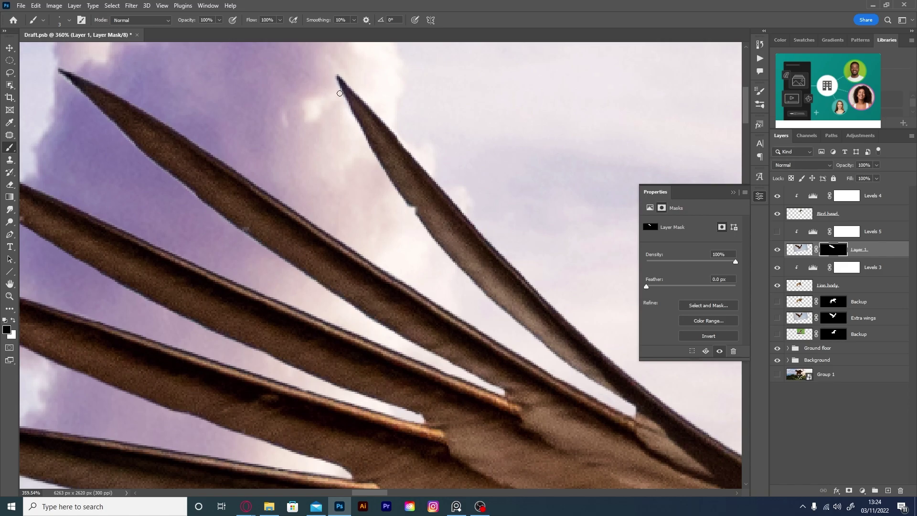
pyautogui.scroll(-10, 337, 65)
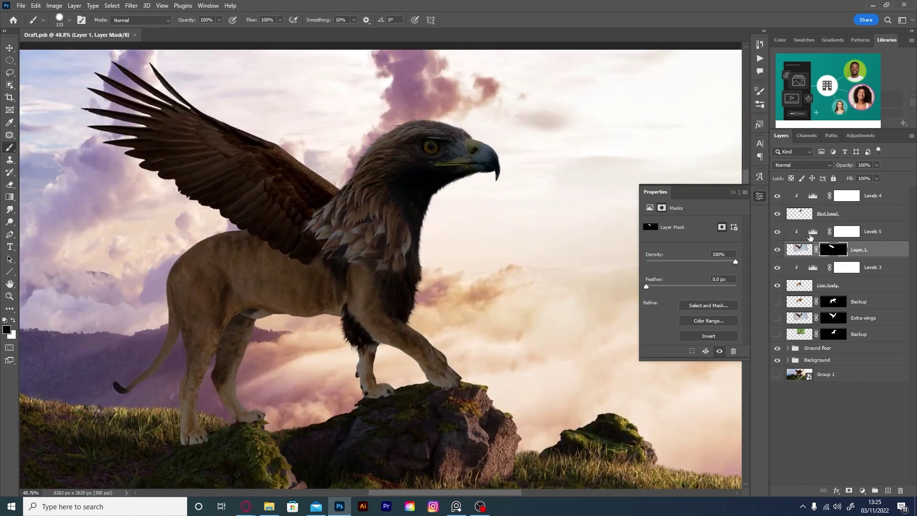
# Move Layer 1 and Levels 5 to the top and blend the wing base into the neck feathers.
pyautogui.moveTo(811, 237); pyautogui.dragTo(812, 191)
pyautogui.moveTo(850, 250); pyautogui.dragTo(851, 210)
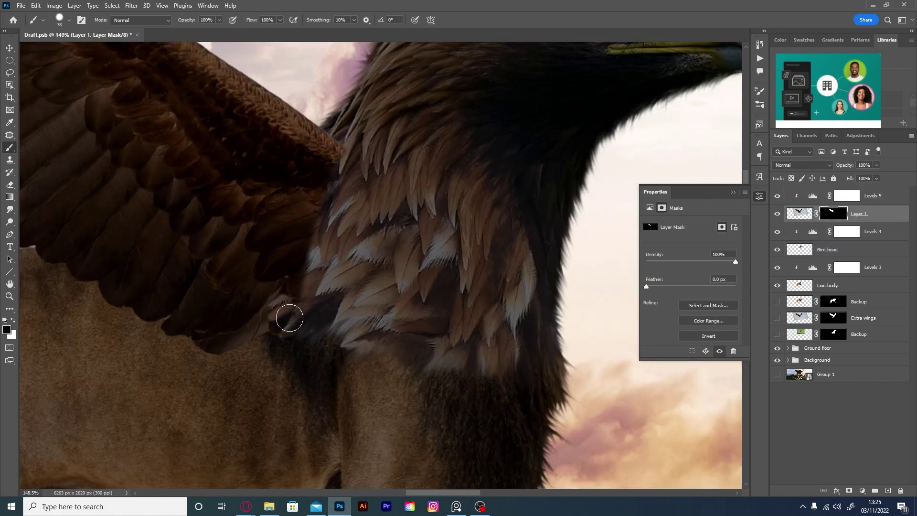
pyautogui.moveTo(304, 295)
pyautogui.mouseDown()
pyautogui.moveTo(310, 234)
pyautogui.moveTo(267, 261)
pyautogui.mouseUp()
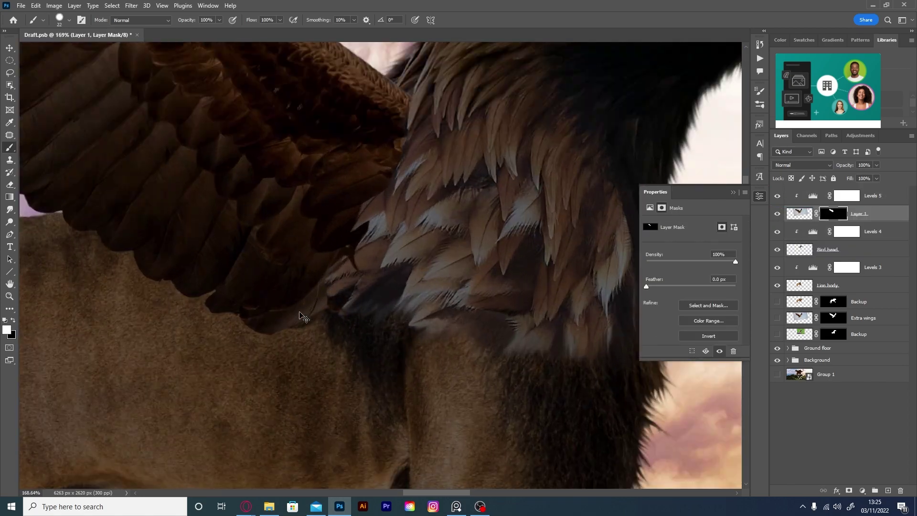
pyautogui.moveTo(299, 317)
pyautogui.mouseDown()
pyautogui.moveTo(364, 299)
pyautogui.moveTo(287, 341)
pyautogui.moveTo(389, 262)
pyautogui.moveTo(348, 319)
pyautogui.moveTo(303, 332)
pyautogui.mouseUp()
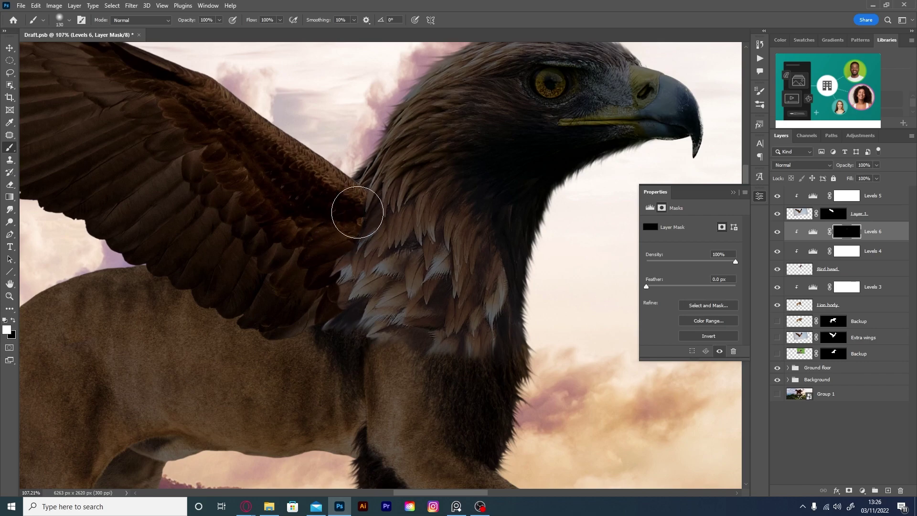
pyautogui.moveTo(356, 212); pyautogui.dragTo(332, 299)
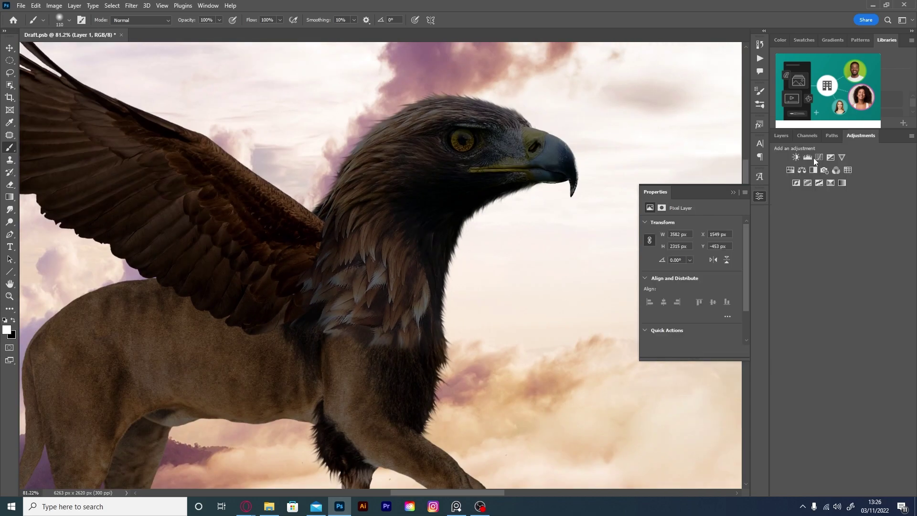
# Add an inverted darkening Levels adjustment and paint it onto the lower wing.
pyautogui.click(813, 157)
pyautogui.moveTo(691, 311); pyautogui.dragTo(715, 317)
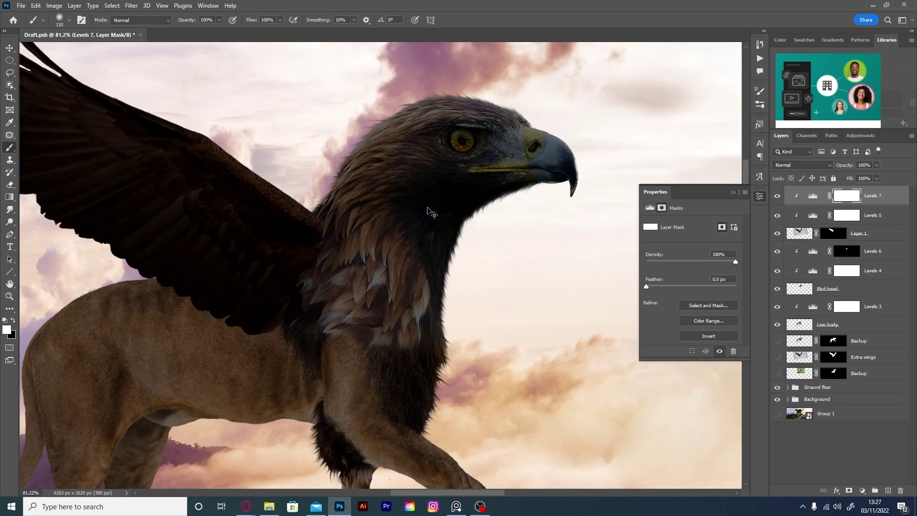
pyautogui.hotkey('ctrl', 'i')
pyautogui.press('[')
pyautogui.press('[')
pyautogui.press('[')
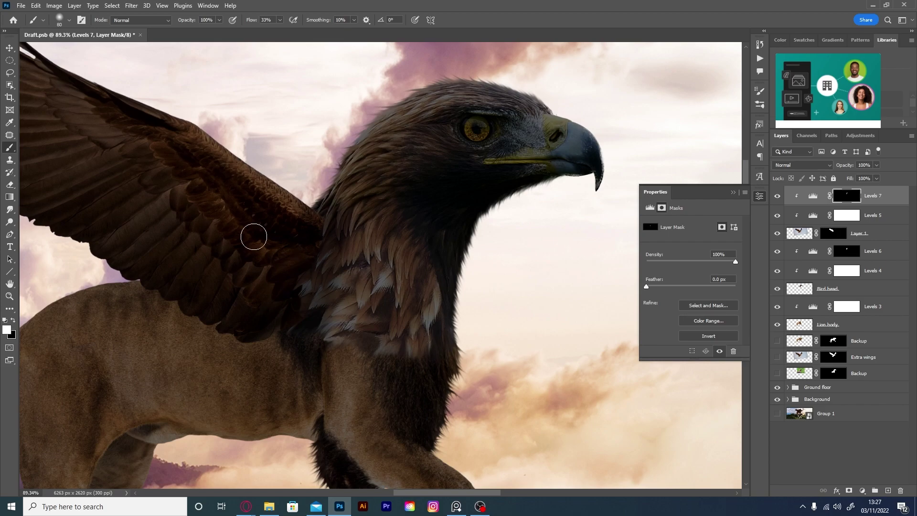
pyautogui.moveTo(253, 235); pyautogui.dragTo(230, 303)
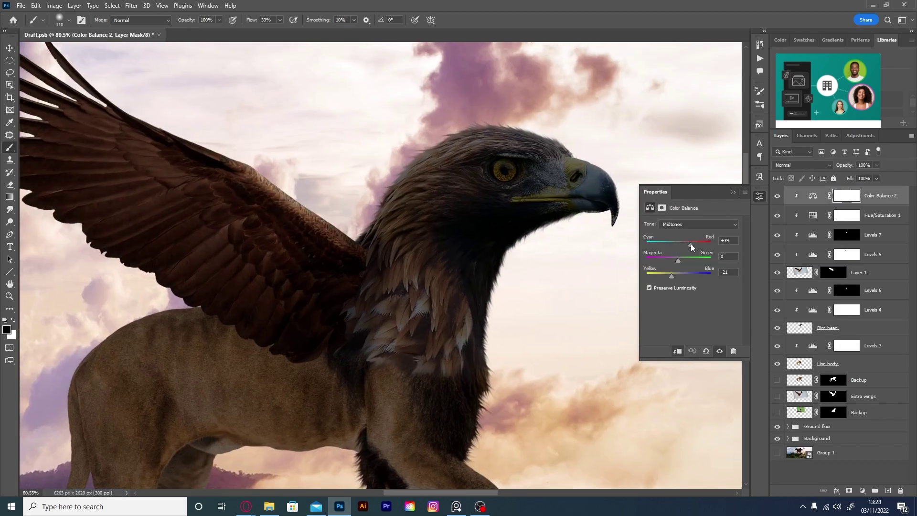
# Select the Lion body layer and capture a screen snip of the griffin composite.
pyautogui.click(860, 366)
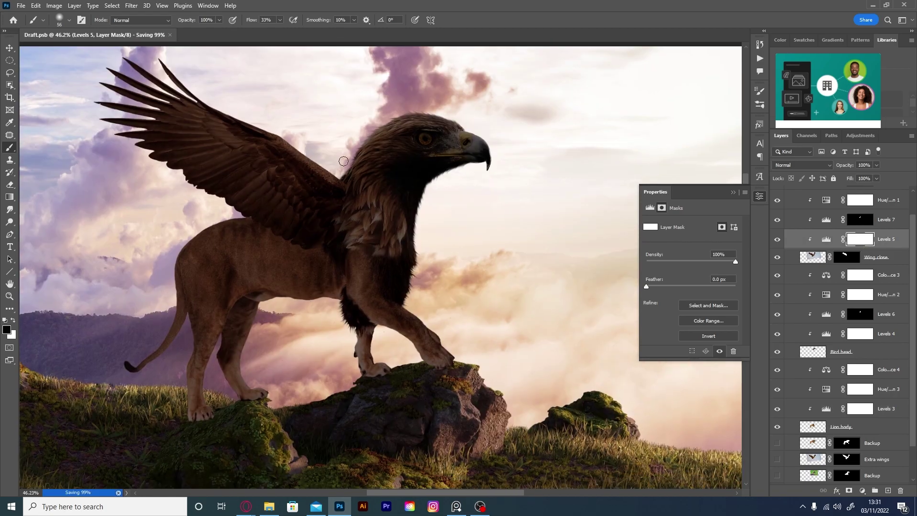
pyautogui.hotkey('ctrl', '-')
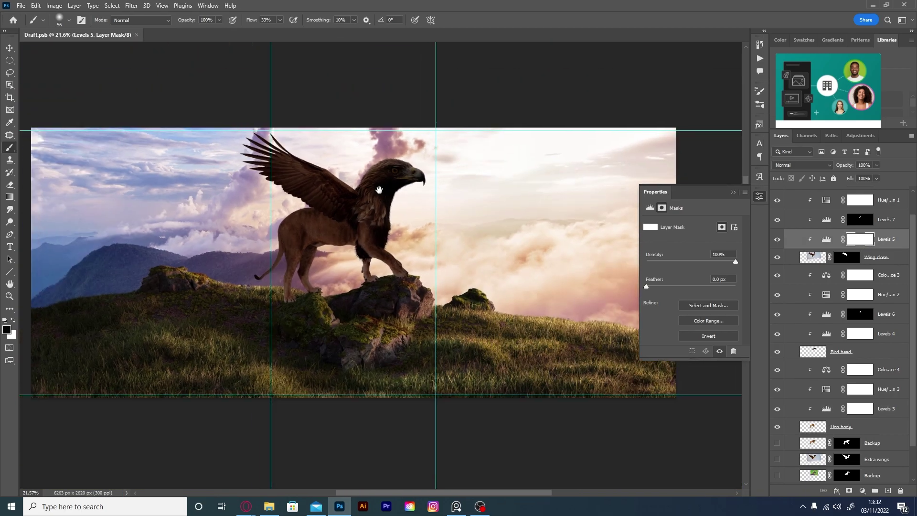
pyautogui.press('super')
pyautogui.write('snip')
pyautogui.press('Return')
pyautogui.moveTo(270, 130); pyautogui.dragTo(436, 394)
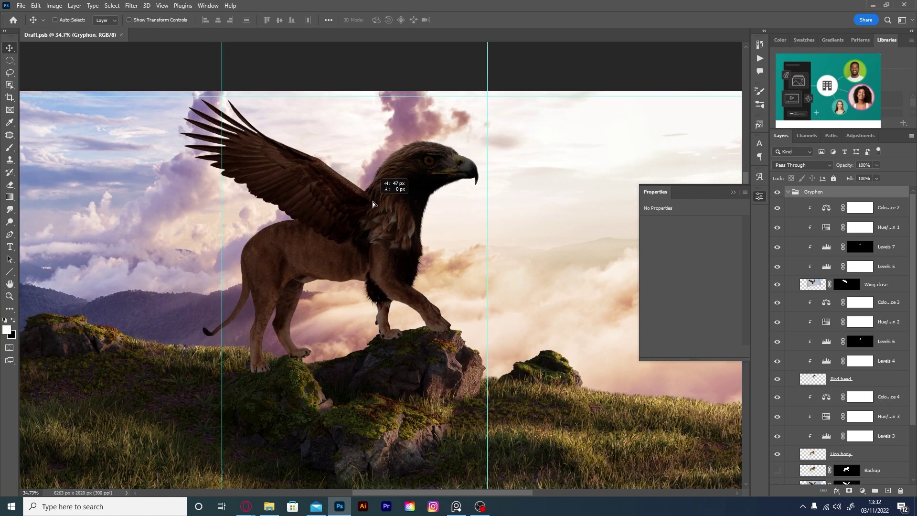
pyautogui.moveTo(372, 202); pyautogui.dragTo(354, 232)
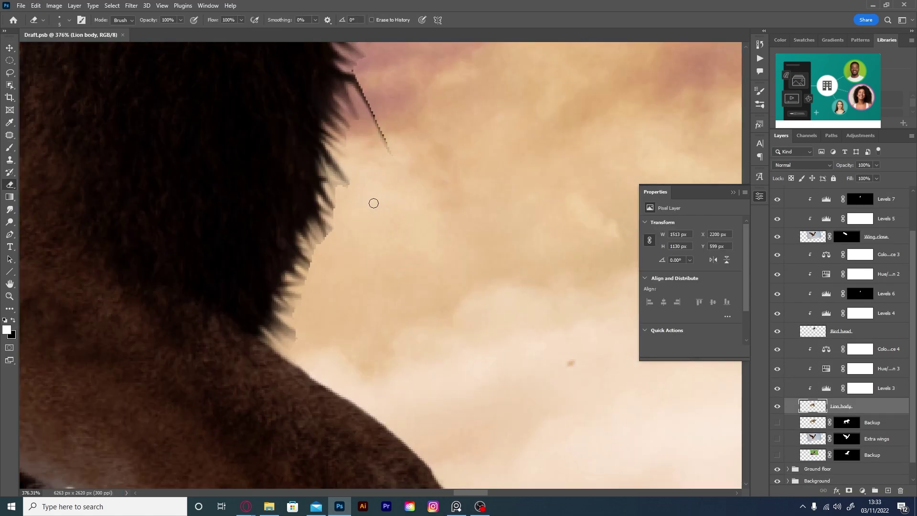
# Erase the dark mane hair tips against the sky and the stray tips above the front leg.
pyautogui.moveTo(356, 109); pyautogui.dragTo(339, 187)
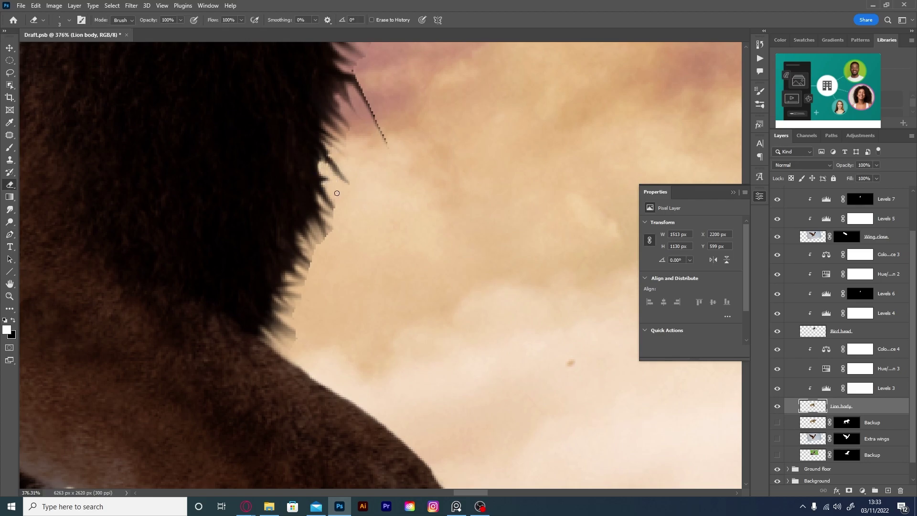
pyautogui.moveTo(317, 230); pyautogui.dragTo(311, 256)
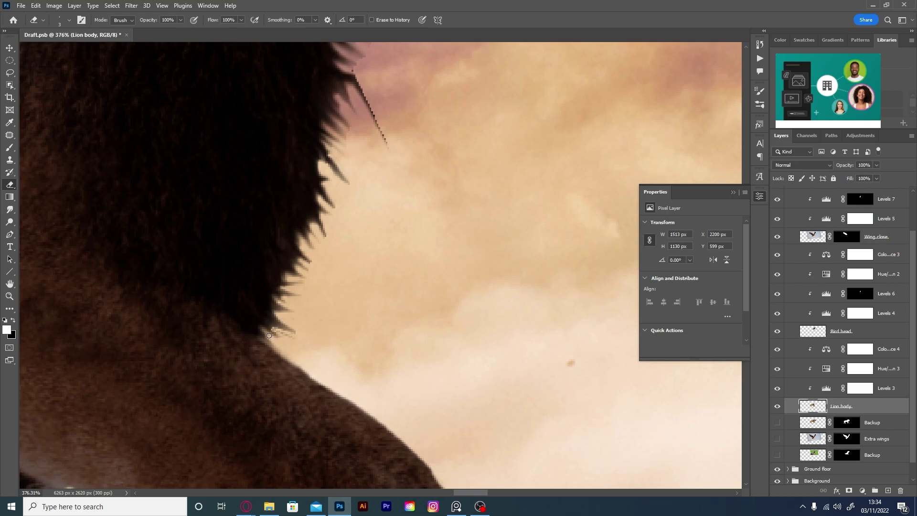
pyautogui.scroll(-5, 337, 293)
pyautogui.scroll(6, 333, 198)
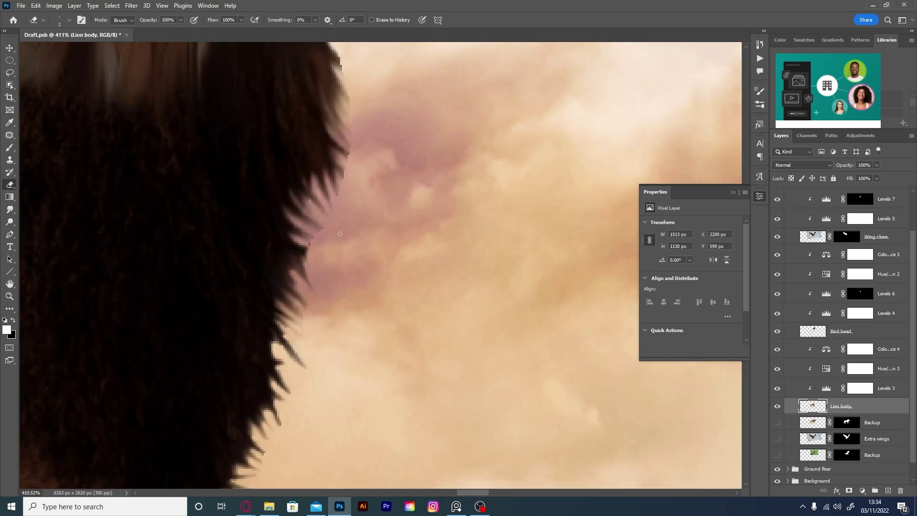
pyautogui.scroll(4, 321, 241)
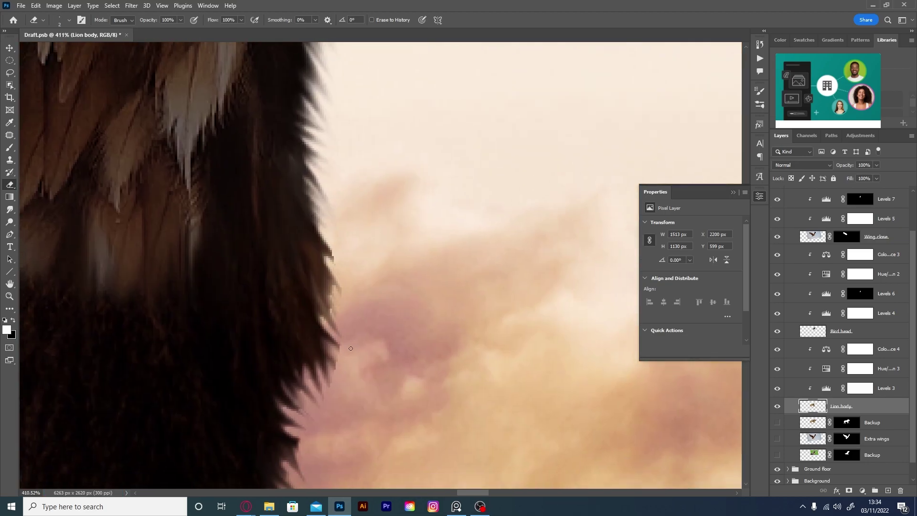
pyautogui.scroll(-5, 364, 184)
pyautogui.scroll(5, 301, 258)
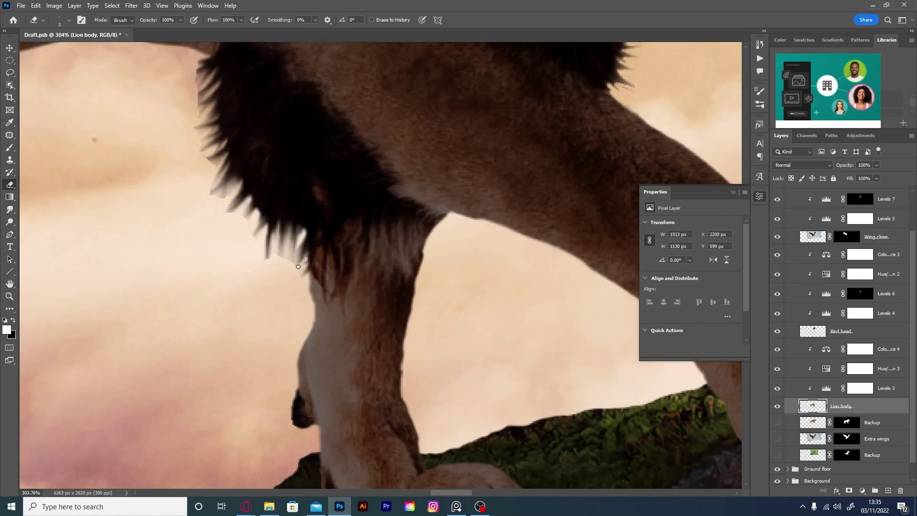
pyautogui.moveTo(303, 268)
pyautogui.mouseDown()
pyautogui.moveTo(290, 231)
pyautogui.moveTo(245, 200)
pyautogui.moveTo(225, 169)
pyautogui.mouseUp()
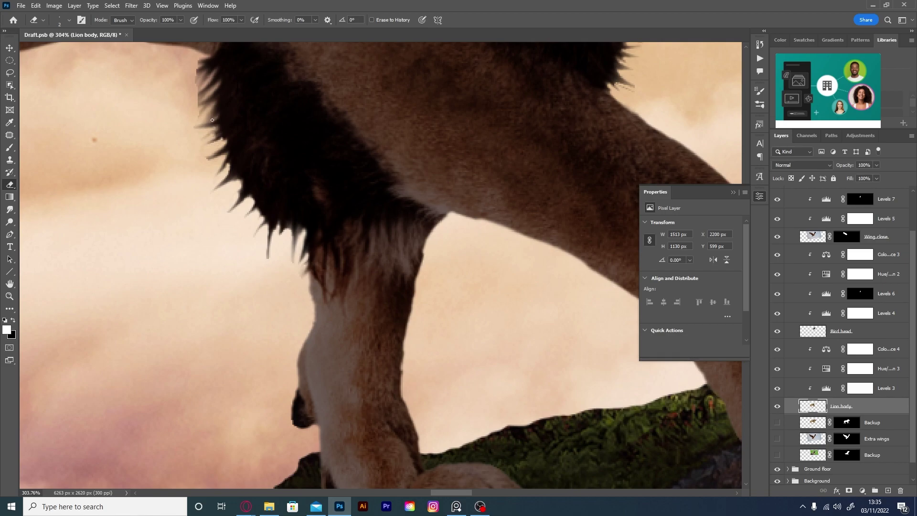
pyautogui.moveTo(212, 120); pyautogui.dragTo(245, 313)
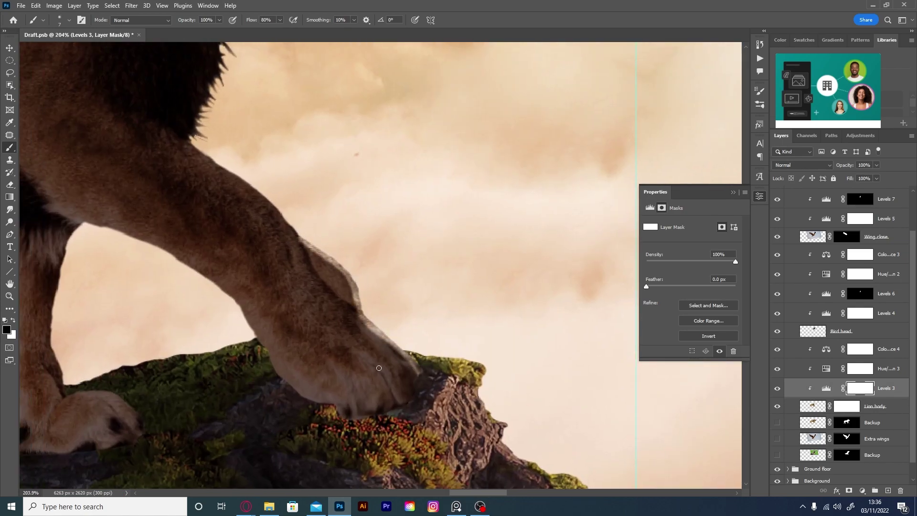
# Paint white highlights on the paw claws, then brighten the paw fur at 15% flow.
pyautogui.press(']')
pyautogui.press(']')
pyautogui.press(']')
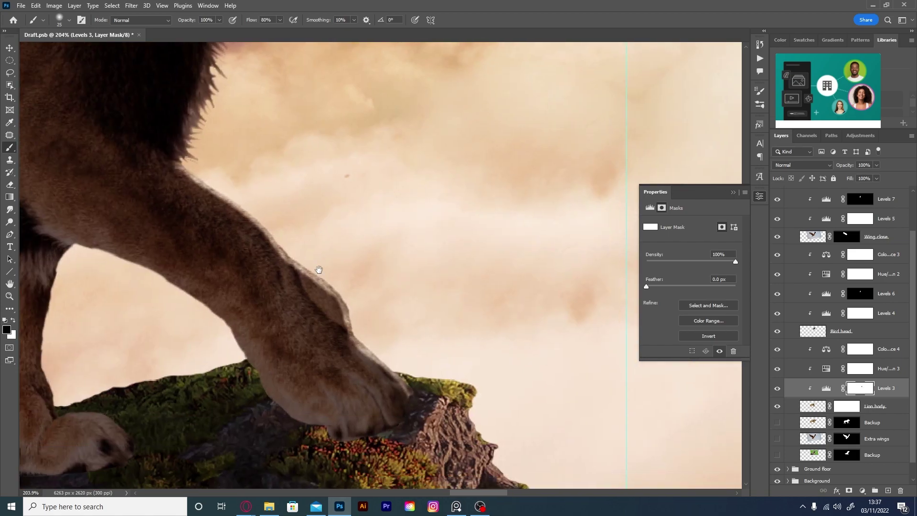
pyautogui.scroll(3, 362, 362)
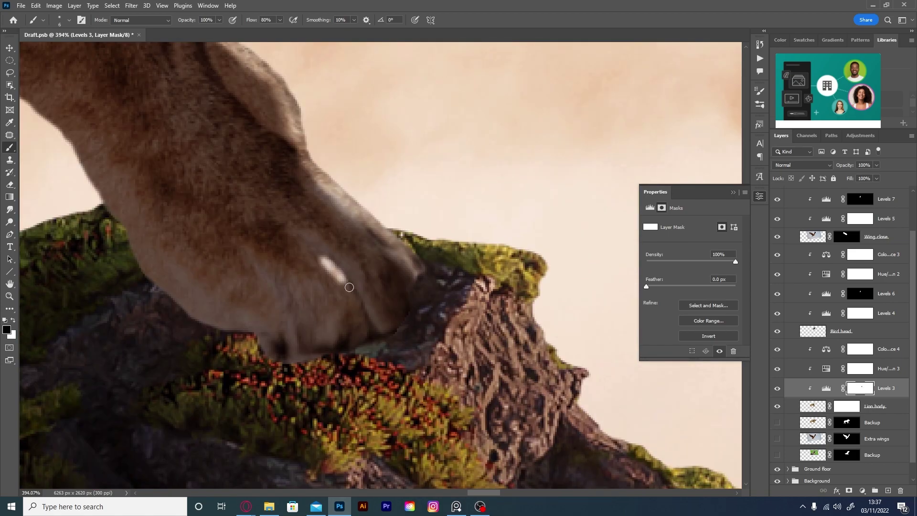
pyautogui.moveTo(280, 301); pyautogui.dragTo(295, 360)
pyautogui.moveTo(372, 237); pyautogui.dragTo(408, 284)
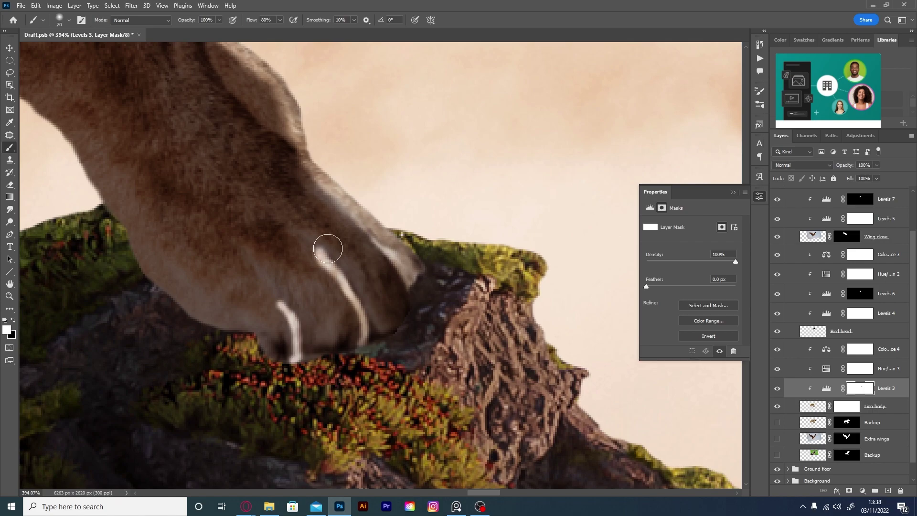
pyautogui.hotkey('ctrl', 'z')
pyautogui.press('[')
pyautogui.scroll(-5, 287, 359)
pyautogui.moveTo(252, 21); pyautogui.dragTo(241, 21)
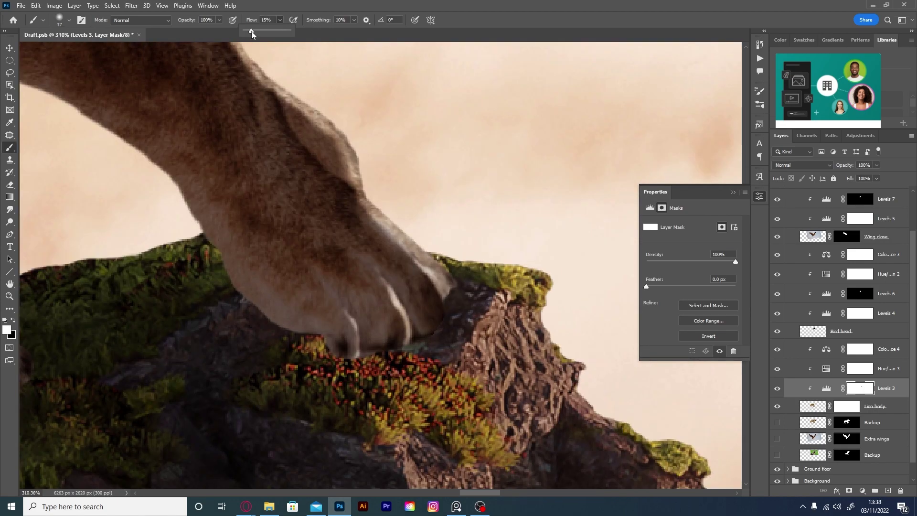
pyautogui.press('x')
pyautogui.scroll(5, 366, 252)
pyautogui.moveTo(366, 252)
pyautogui.mouseDown()
pyautogui.moveTo(467, 276)
pyautogui.moveTo(296, 82)
pyautogui.moveTo(389, 379)
pyautogui.moveTo(348, 362)
pyautogui.mouseUp()
pyautogui.press(']')
pyautogui.press(']')
pyautogui.press(']')
pyautogui.scroll(-5, 338, 242)
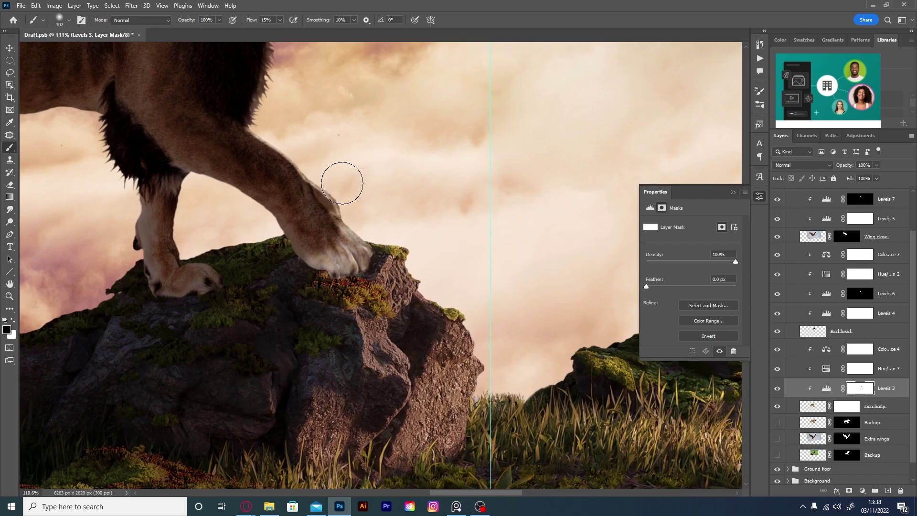
pyautogui.press('x')
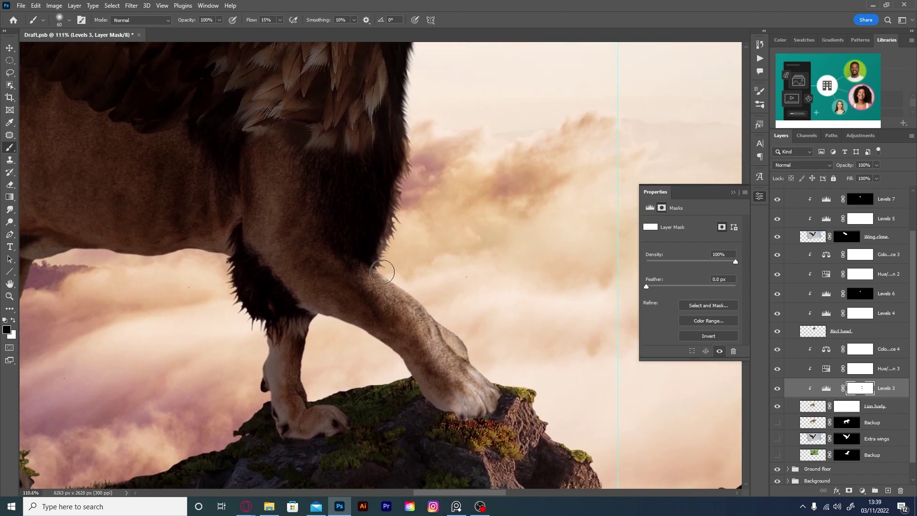
# Shade and lighten the upper leg and the back leg's edge on the Levels 3 mask.
pyautogui.moveTo(306, 196); pyautogui.dragTo(433, 334)
pyautogui.press(']')
pyautogui.press(']')
pyautogui.press(']')
pyautogui.press('x')
pyautogui.press('[')
pyautogui.press('[')
pyautogui.moveTo(302, 149)
pyautogui.mouseDown()
pyautogui.moveTo(381, 196)
pyautogui.moveTo(317, 201)
pyautogui.moveTo(325, 253)
pyautogui.mouseUp()
pyautogui.press('x')
pyautogui.moveTo(262, 201)
pyautogui.mouseDown()
pyautogui.moveTo(446, 401)
pyautogui.moveTo(292, 239)
pyautogui.mouseUp()
pyautogui.moveTo(279, 346)
pyautogui.mouseDown()
pyautogui.moveTo(338, 290)
pyautogui.moveTo(349, 368)
pyautogui.moveTo(341, 296)
pyautogui.mouseUp()
pyautogui.press('x')
pyautogui.press('[')
pyautogui.press('[')
pyautogui.press('[')
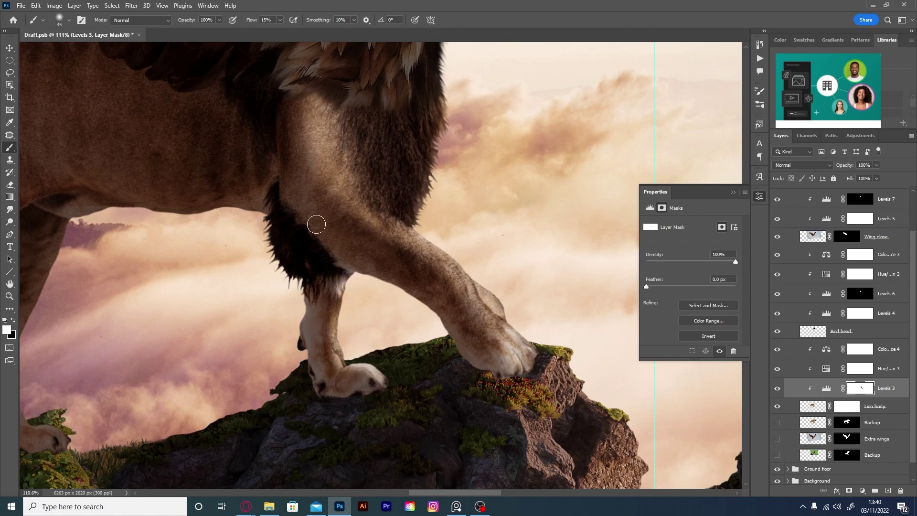
pyautogui.scroll(-2, 317, 224)
pyautogui.scroll(-1, 316, 237)
pyautogui.press(']')
pyautogui.press(']')
pyautogui.press(']')
pyautogui.scroll(3, 468, 236)
pyautogui.press('x')
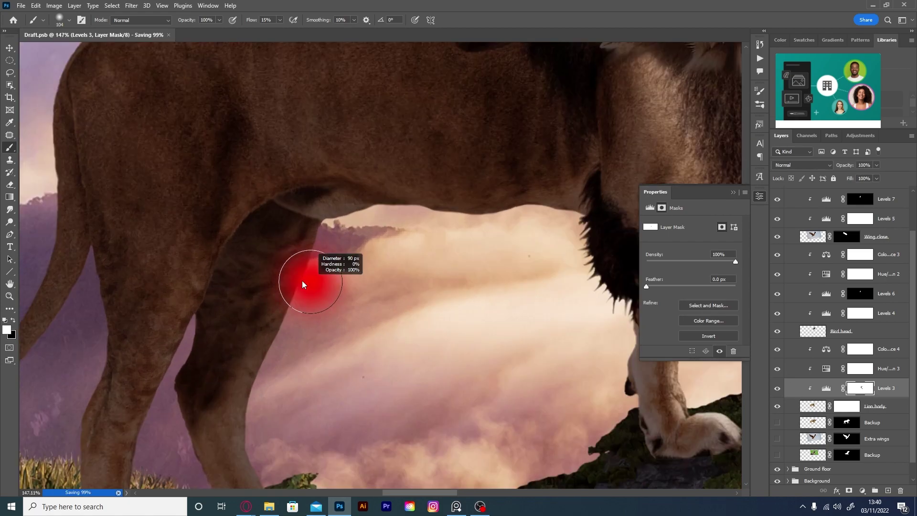
pyautogui.moveTo(316, 215); pyautogui.dragTo(287, 329)
pyautogui.moveTo(305, 244); pyautogui.dragTo(258, 389)
# Lighten the leg edge from the belly down to the paw, then drop flow to 4%.
pyautogui.scroll(-2, 258, 389)
pyautogui.press('[')
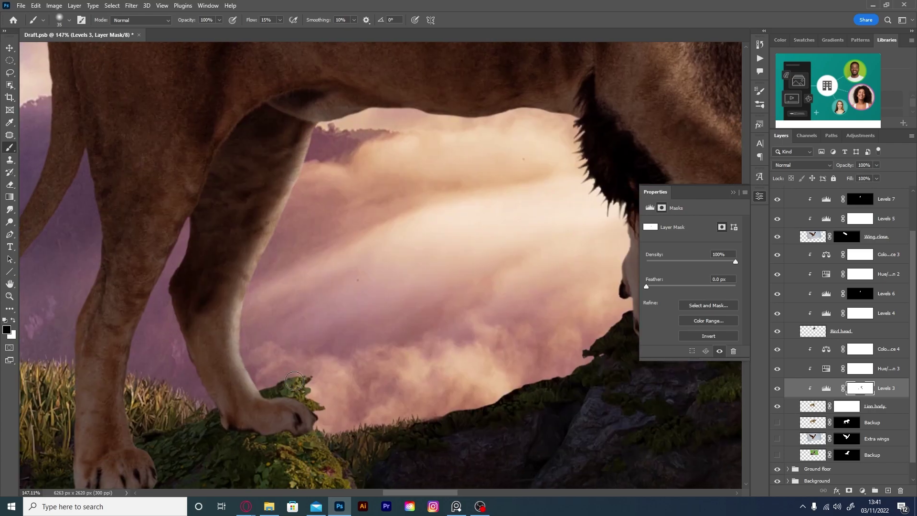
pyautogui.moveTo(241, 310); pyautogui.dragTo(252, 385)
pyautogui.moveTo(334, 123); pyautogui.dragTo(260, 411)
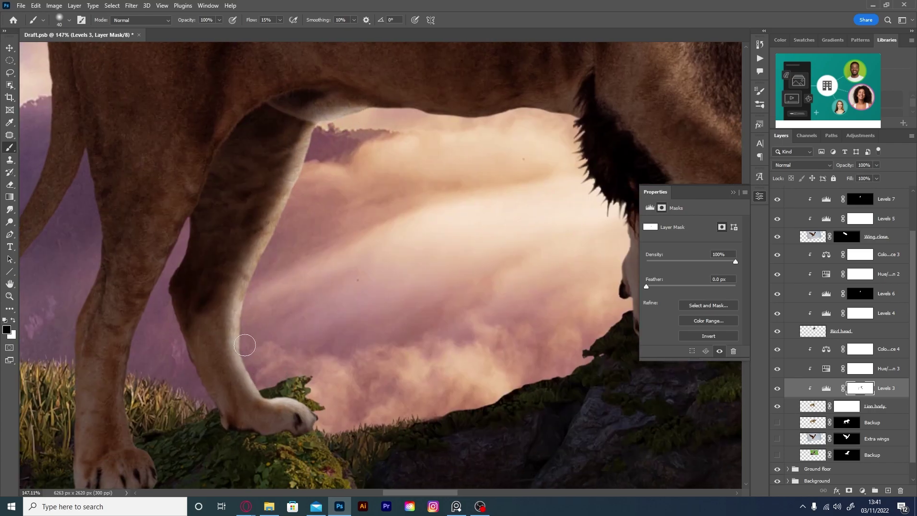
pyautogui.press(']')
pyautogui.press(']')
pyautogui.press(']')
pyautogui.press('[')
pyautogui.press('[')
pyautogui.moveTo(292, 136); pyautogui.dragTo(244, 377)
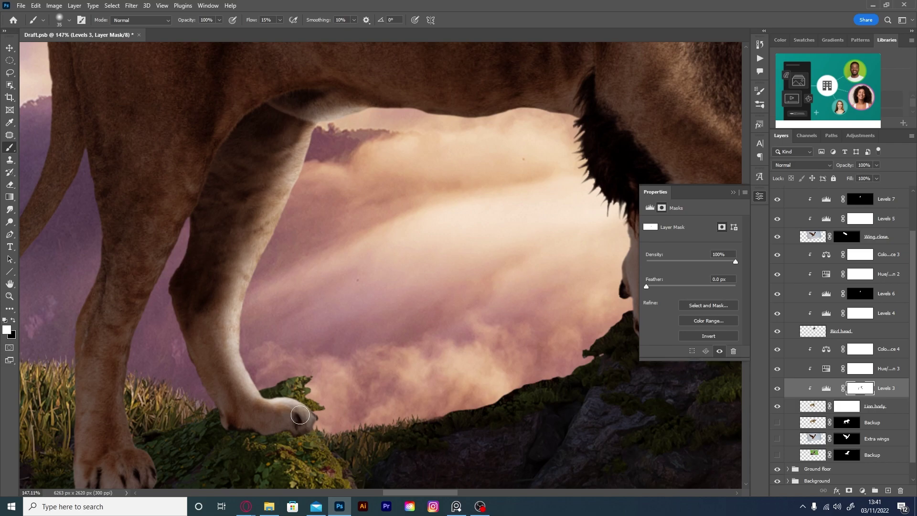
pyautogui.scroll(-2, 266, 212)
pyautogui.scroll(-1, 283, 234)
pyautogui.press(']')
pyautogui.press(']')
pyautogui.press(']')
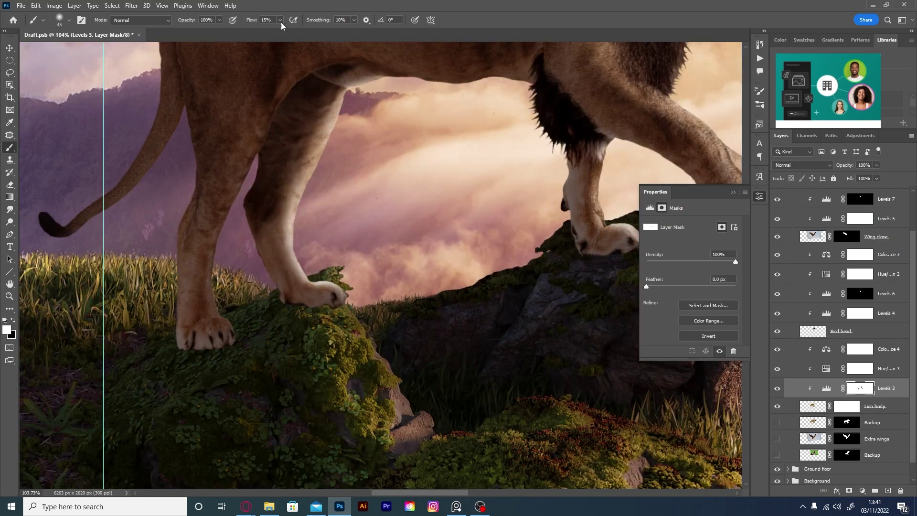
pyautogui.moveTo(281, 21); pyautogui.dragTo(270, 32)
pyautogui.press('[')
pyautogui.moveTo(179, 127); pyautogui.dragTo(167, 208)
pyautogui.press(']')
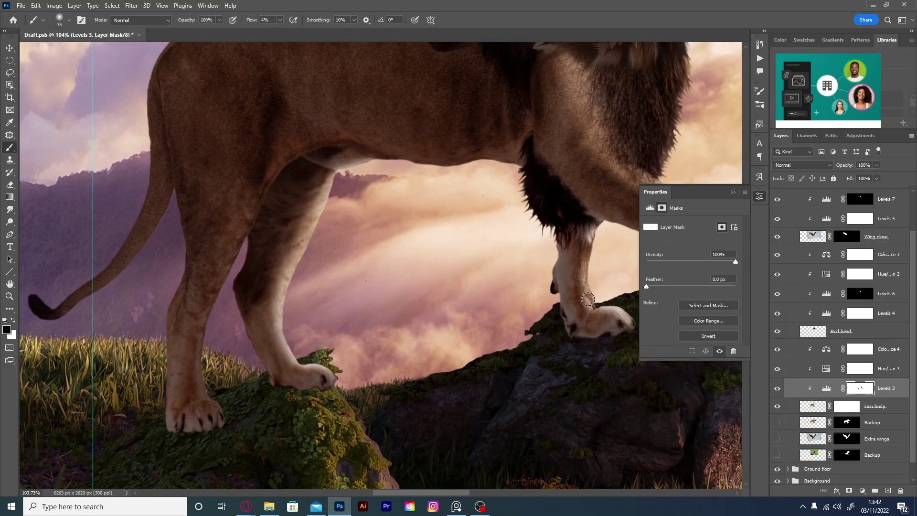
pyautogui.hscroll(3, 583, 246)
pyautogui.scroll(1, 340, 205)
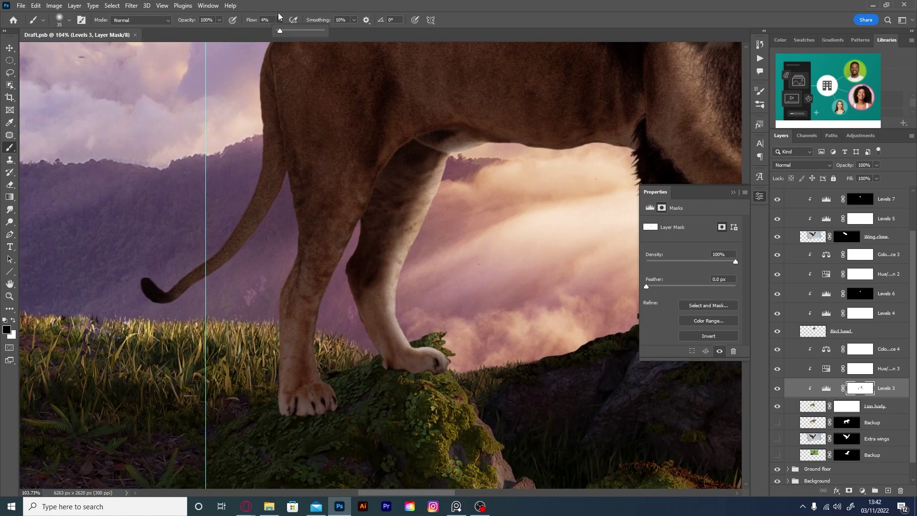
pyautogui.scroll(1, 342, 268)
# Lighten the left foreleg and the belly-side leg edge at 13% flow, then save.
pyautogui.hotkey('shift', '1')
pyautogui.hotkey('shift', '3')
pyautogui.press(']')
pyautogui.press(']')
pyautogui.press(']')
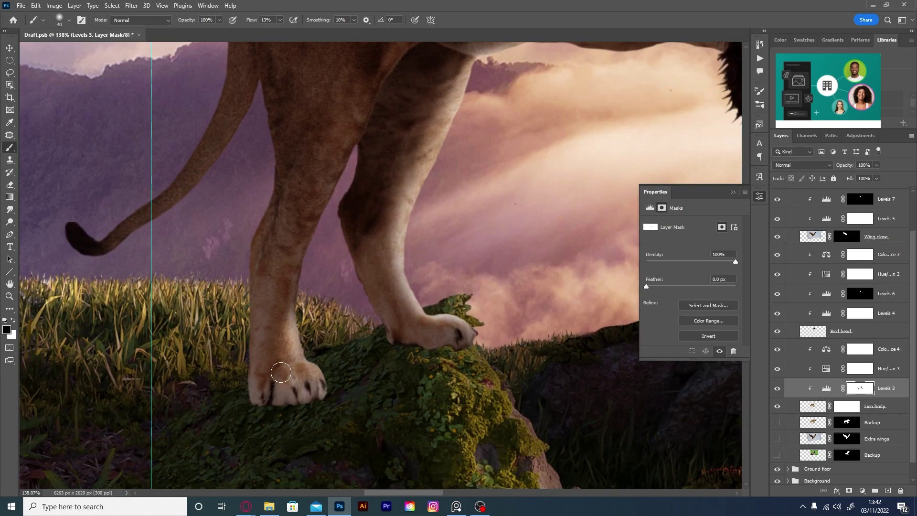
pyautogui.moveTo(281, 374); pyautogui.dragTo(302, 240)
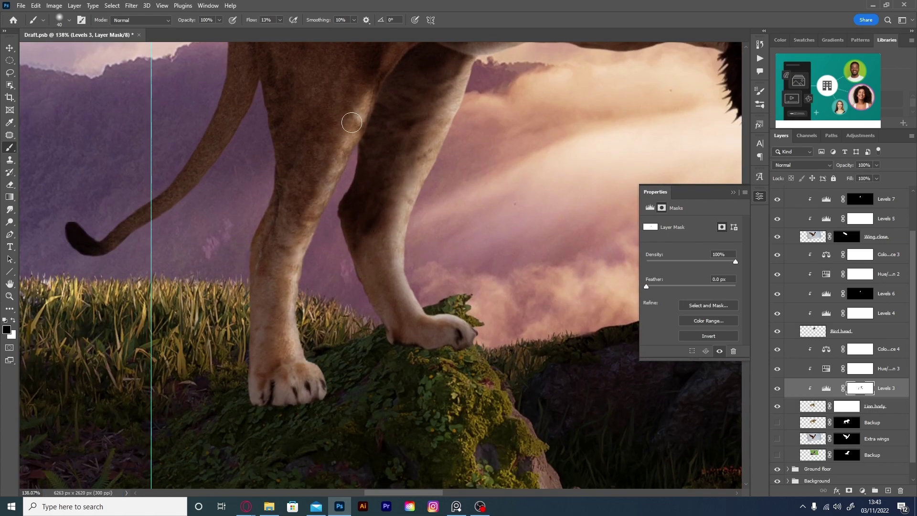
pyautogui.scroll(5, 301, 244)
pyautogui.hscroll(3, 301, 244)
pyautogui.press('[')
pyautogui.press('[')
pyautogui.moveTo(289, 254)
pyautogui.mouseDown()
pyautogui.moveTo(299, 244)
pyautogui.moveTo(207, 406)
pyautogui.mouseUp()
pyautogui.press(']')
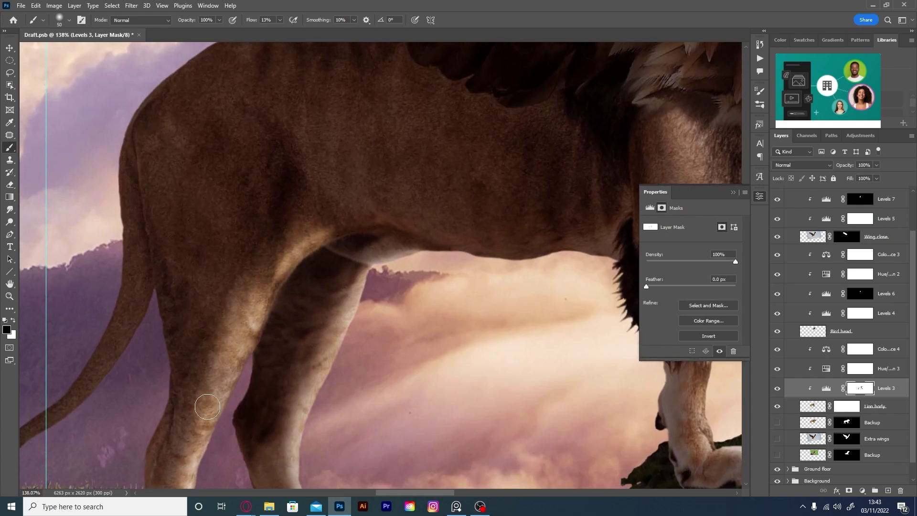
pyautogui.hotkey('ctrl', 's')
# Darken the foreleg from upper leg to paw with the brush at 5% flow.
pyautogui.scroll(-5, 293, 286)
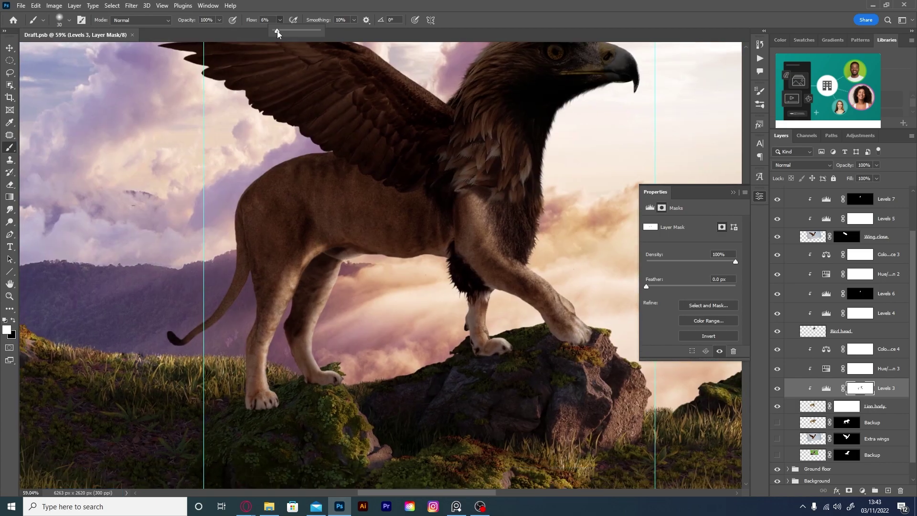
pyautogui.moveTo(277, 32); pyautogui.dragTo(276, 31)
pyautogui.scroll(3, 295, 267)
pyautogui.moveTo(255, 293); pyautogui.dragTo(245, 457)
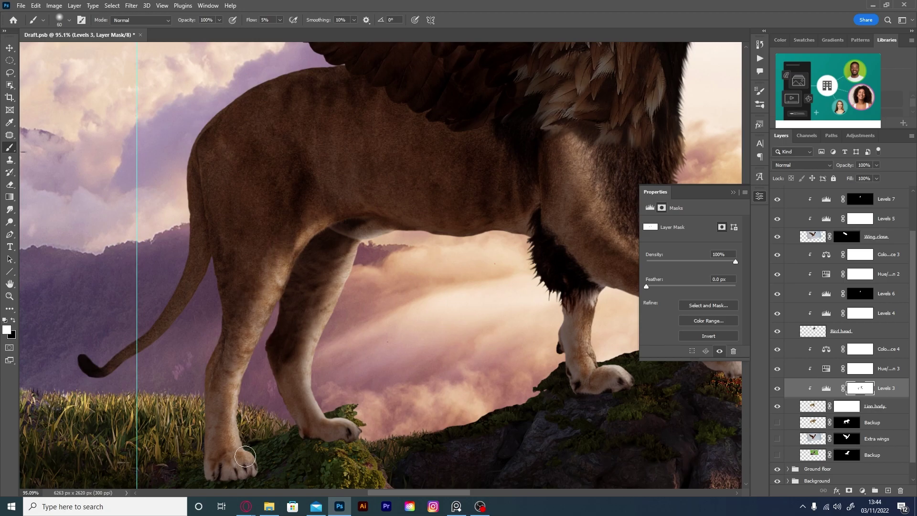
pyautogui.scroll(-5, 227, 438)
pyautogui.scroll(5, 234, 368)
pyautogui.press('x')
pyautogui.press('[')
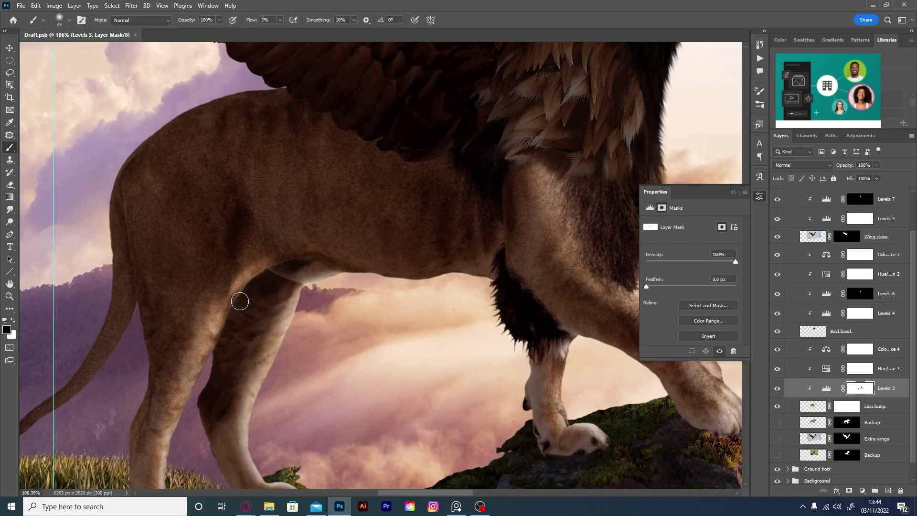
pyautogui.scroll(-5, 237, 271)
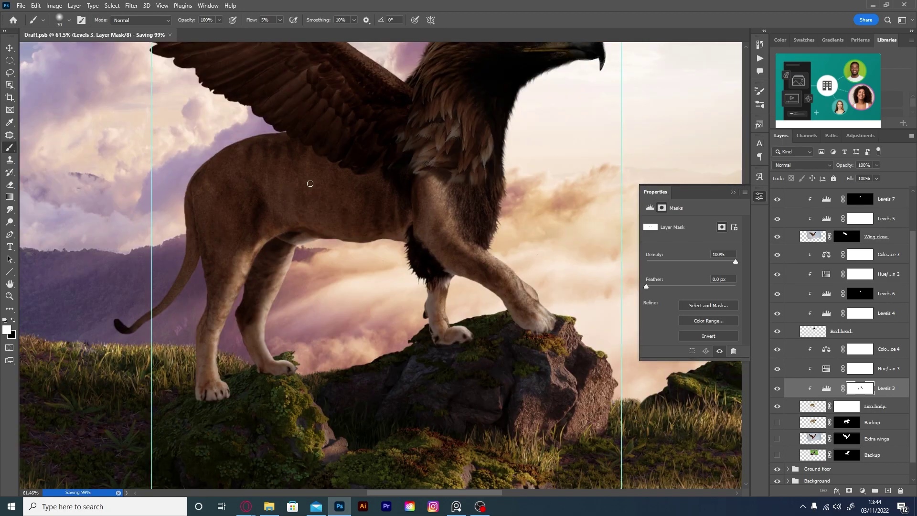
# Add a new default Levels 8 adjustment layer for the lion.
pyautogui.click(860, 349)
pyautogui.scroll(-3, 363, 234)
pyautogui.scroll(3, 363, 234)
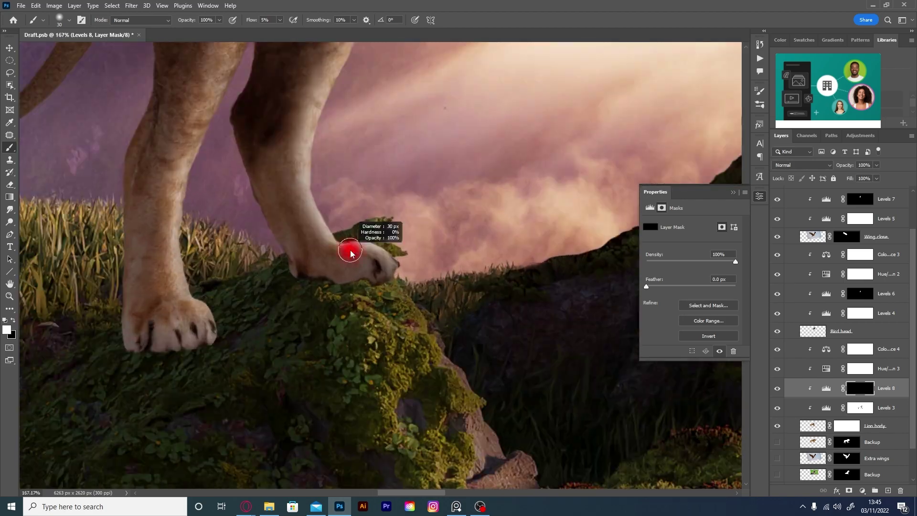
# Raise the brush flow to 19%.
pyautogui.moveTo(351, 253); pyautogui.dragTo(370, 289)
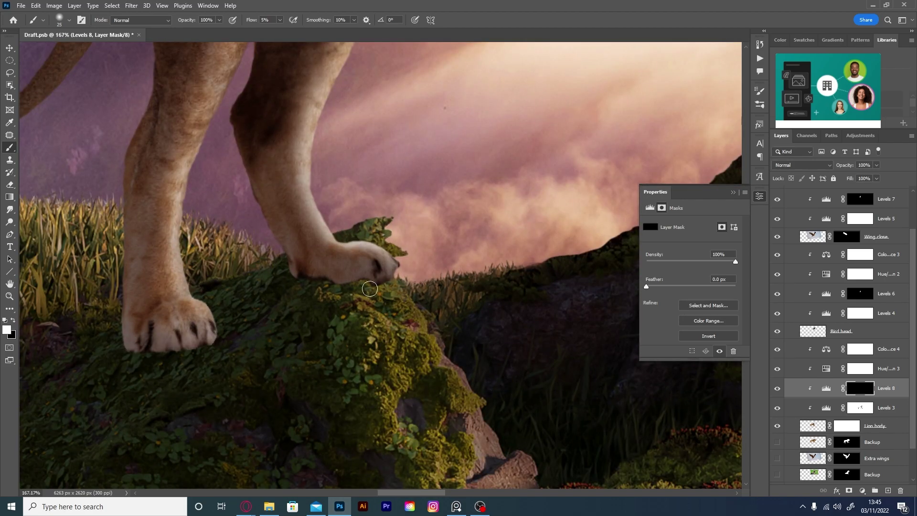
pyautogui.hotkey('shift', '1')
pyautogui.hotkey('shift', '9')
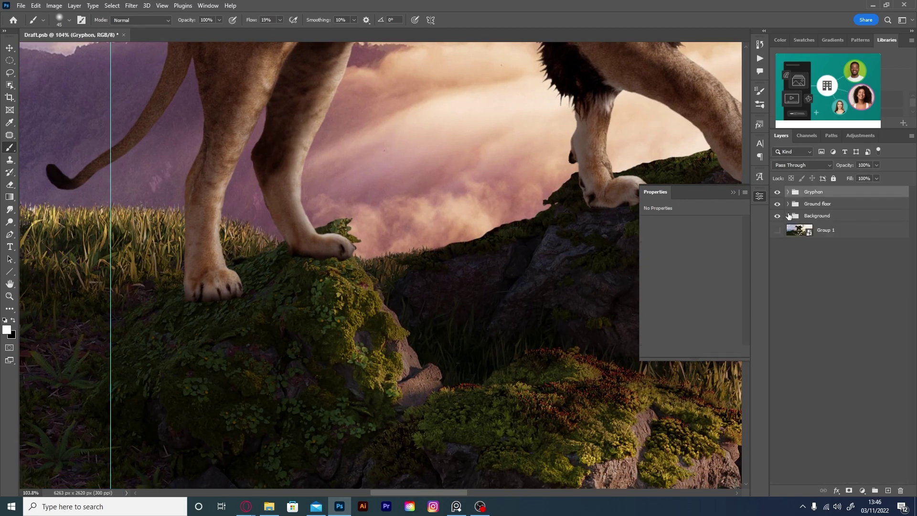
# Move Exposure 3 above Exposure 2 in the Ground floor group.
pyautogui.click(788, 204)
pyautogui.moveTo(884, 295); pyautogui.dragTo(884, 251)
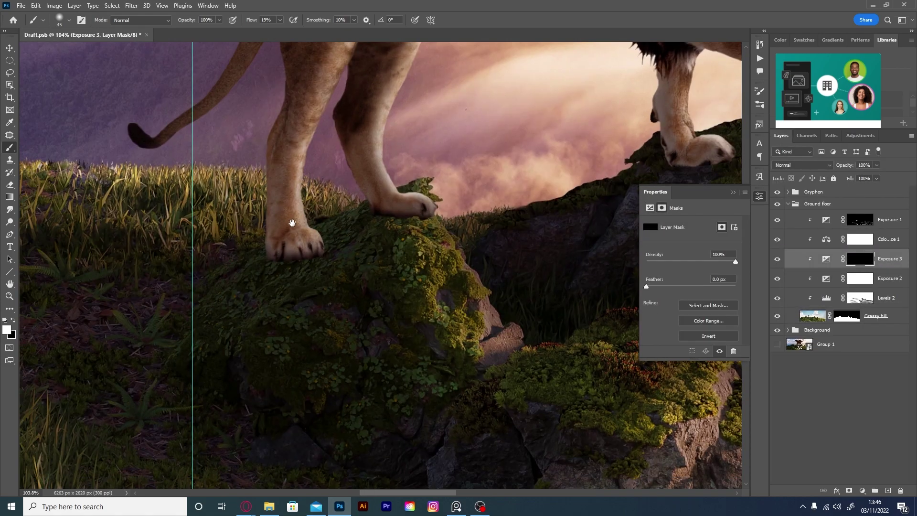
pyautogui.click(69, 20)
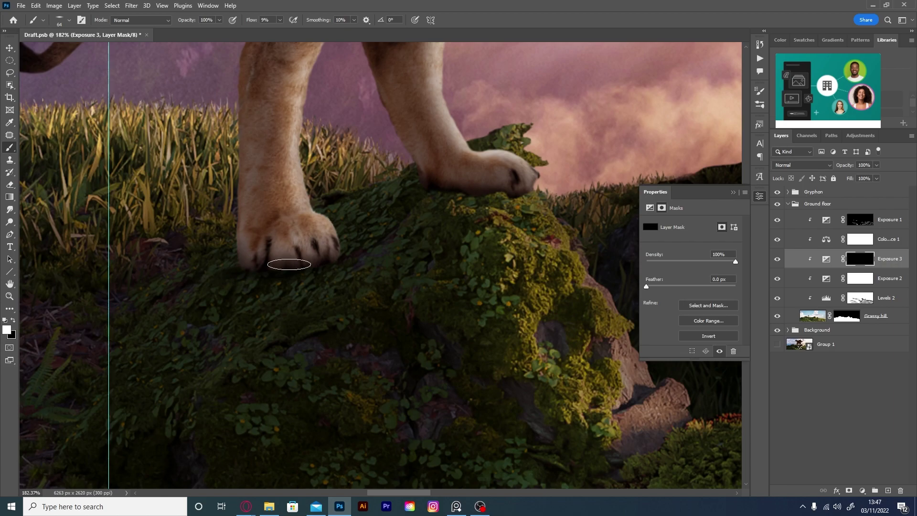
pyautogui.press(']')
pyautogui.press(']')
pyautogui.press(']')
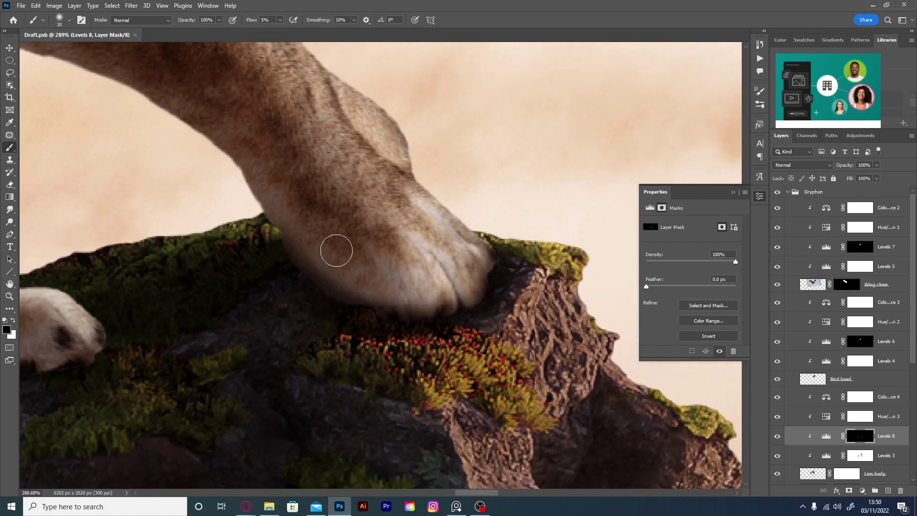
# Darken the shadow under the paw and lighten the neck and chest feathers on the mask.
pyautogui.moveTo(310, 226); pyautogui.dragTo(489, 253)
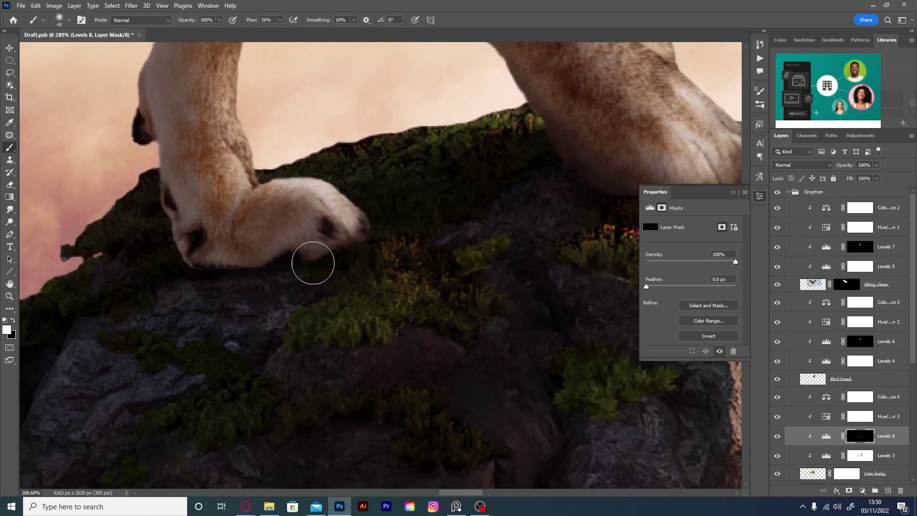
pyautogui.moveTo(311, 262); pyautogui.dragTo(176, 258)
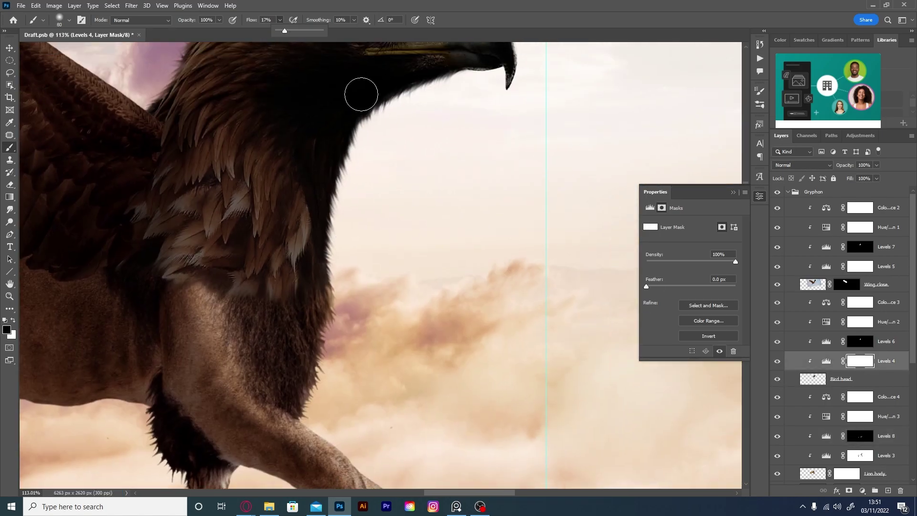
pyautogui.moveTo(335, 158); pyautogui.dragTo(294, 313)
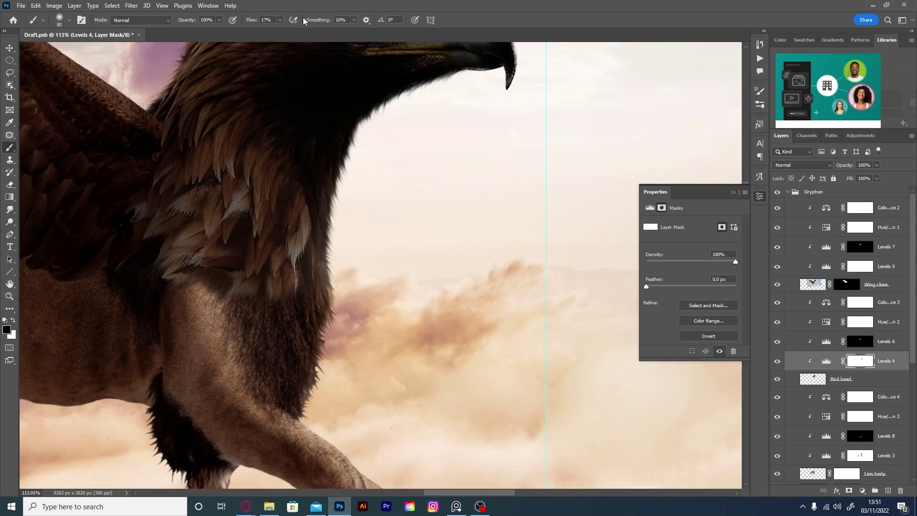
pyautogui.moveTo(287, 180); pyautogui.dragTo(253, 306)
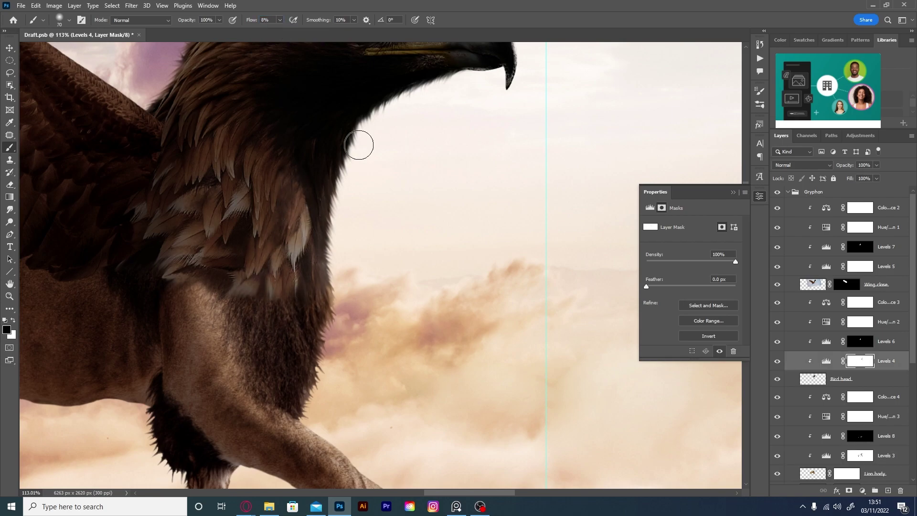
pyautogui.scroll(3, 334, 133)
pyautogui.press(']')
pyautogui.press(']')
pyautogui.press(']')
pyautogui.moveTo(191, 346)
pyautogui.mouseDown()
pyautogui.moveTo(194, 225)
pyautogui.moveTo(225, 325)
pyautogui.mouseUp()
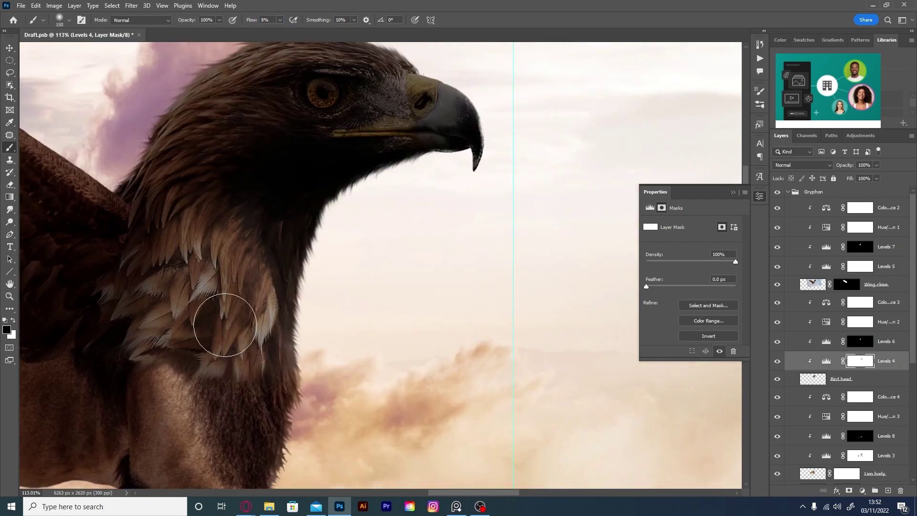
# Switch to the Bird head mask and tune brush size and flow for neck touch-ups.
pyautogui.scroll(2, 167, 258)
pyautogui.press('[')
pyautogui.hotkey('shift', '2')
pyautogui.hotkey('shift', '4')
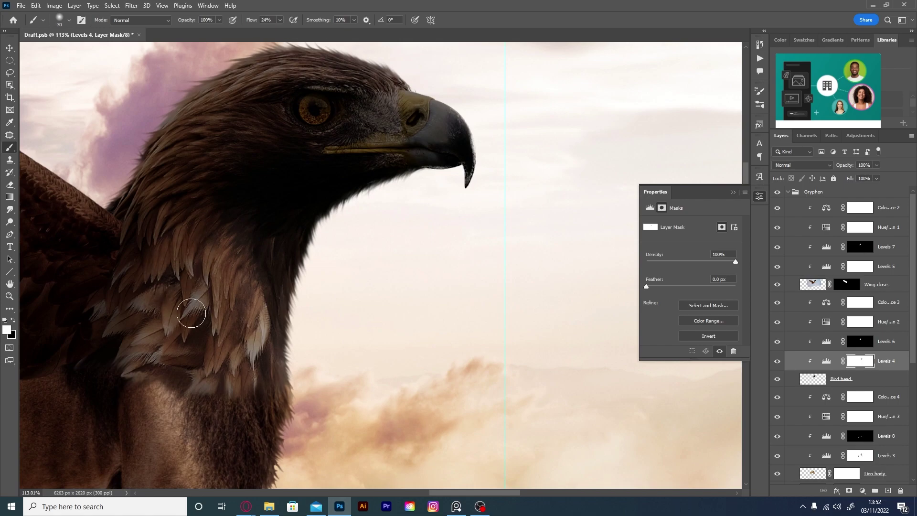
pyautogui.hotkey('alt', '[')
pyautogui.press('[')
pyautogui.press('[')
pyautogui.press('[')
pyautogui.press('x')
pyautogui.hotkey('shift', '0')
pyautogui.hotkey('shift', '9')
pyautogui.scroll(-2, 267, 345)
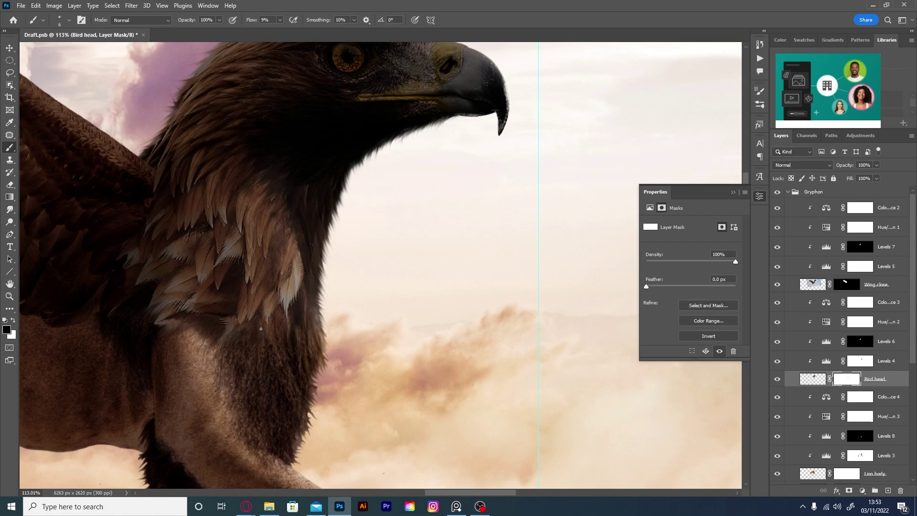
pyautogui.scroll(3, 227, 326)
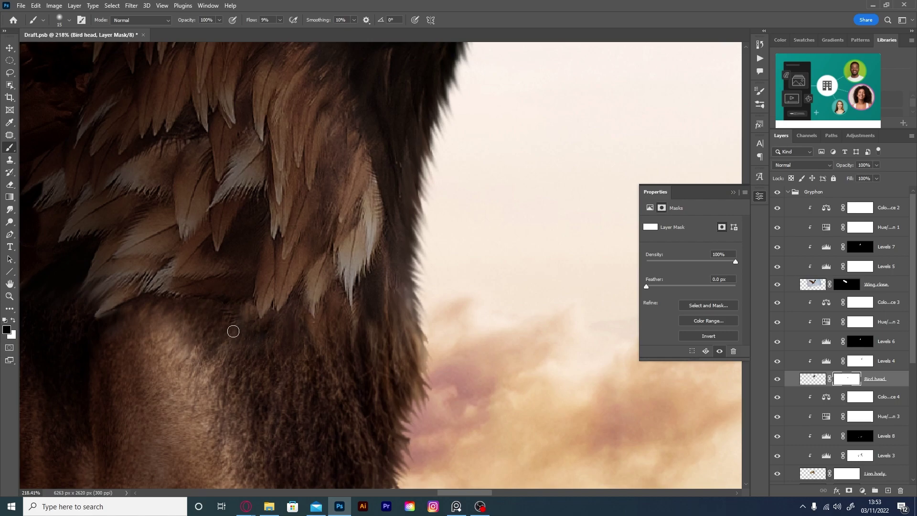
pyautogui.scroll(-5, 134, 313)
pyautogui.scroll(4, 182, 287)
pyautogui.scroll(2, 224, 229)
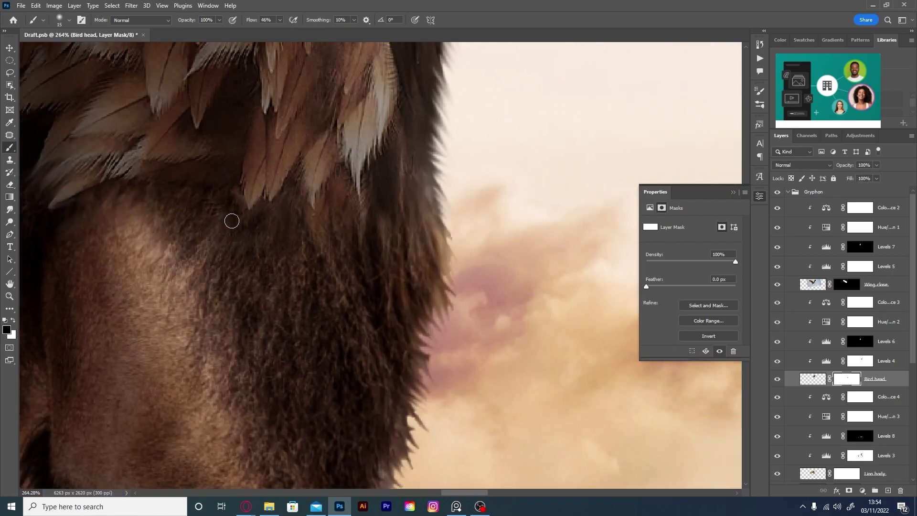
pyautogui.hotkey('shift', '2')
pyautogui.hotkey('shift', '1')
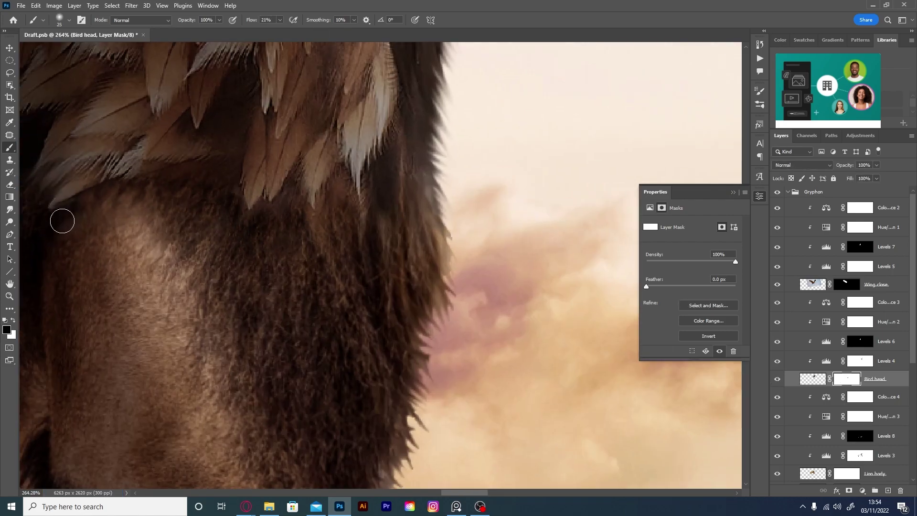
pyautogui.scroll(-4, 62, 221)
# Select the Levels 6 mask, swapping paint colours and setting brush flow and size.
pyautogui.hotkey('alt', ']')
pyautogui.hotkey('alt', ']')
pyautogui.press('x')
pyautogui.hotkey('shift', '1')
pyautogui.hotkey('shift', '1')
pyautogui.scroll(1, 254, 207)
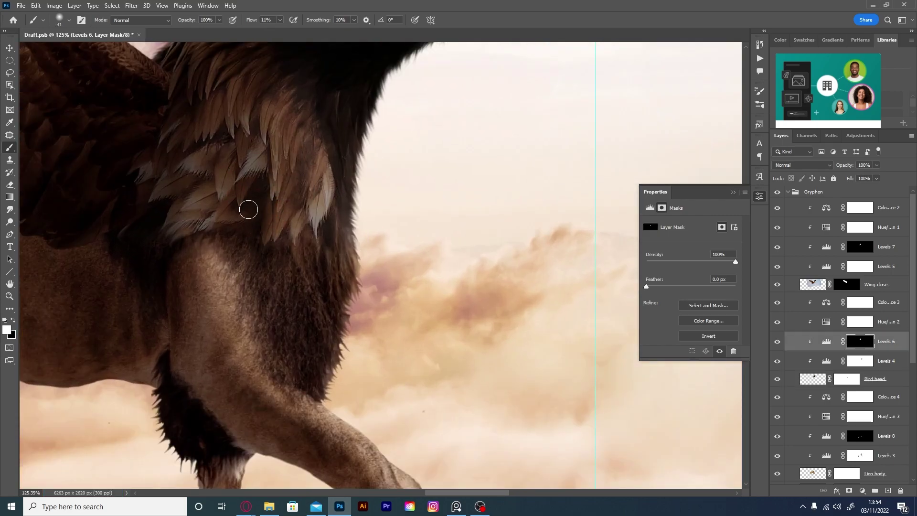
pyautogui.scroll(2, 253, 216)
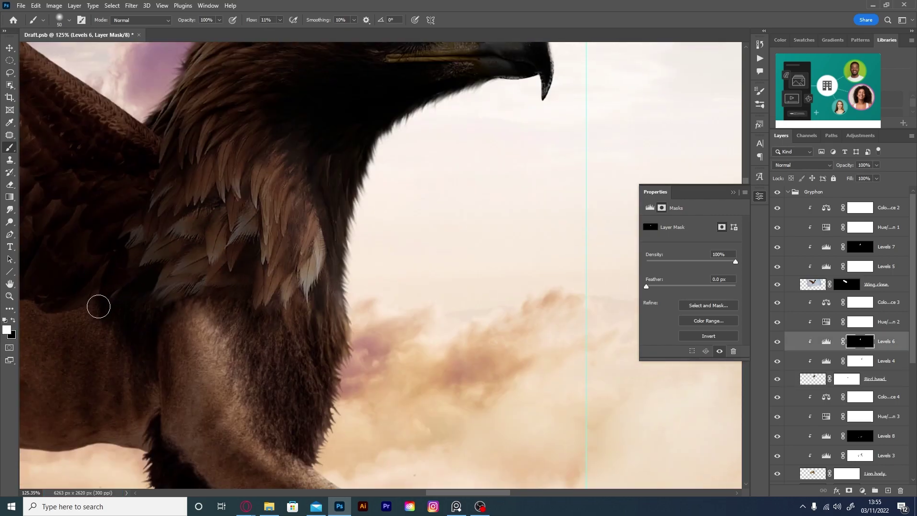
pyautogui.scroll(3, 269, 258)
pyautogui.scroll(-3, 206, 164)
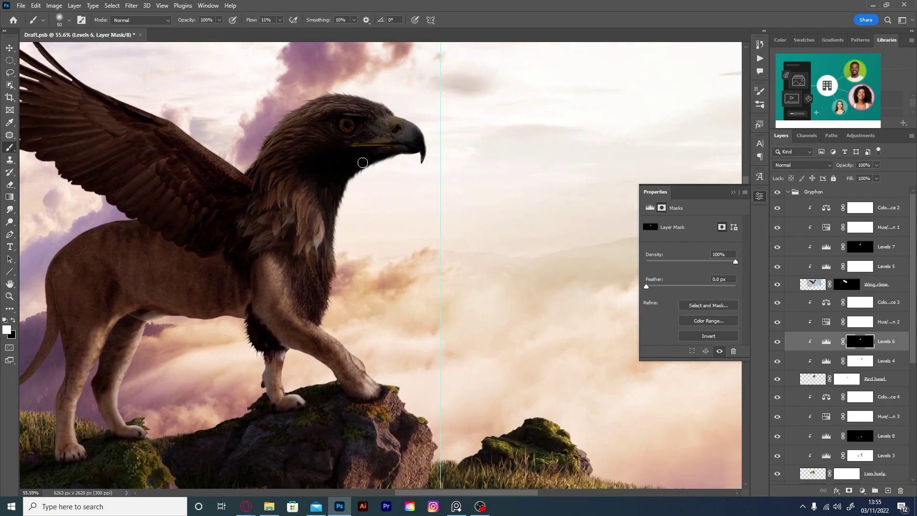
# On the Levels 4 mask, brighten the beak's right edge with a small, stronger brush.
pyautogui.hotkey('alt', '[')
pyautogui.scroll(4, 487, 176)
pyautogui.hotkey('shift', '5')
pyautogui.hotkey('shift', '5')
pyautogui.press('x')
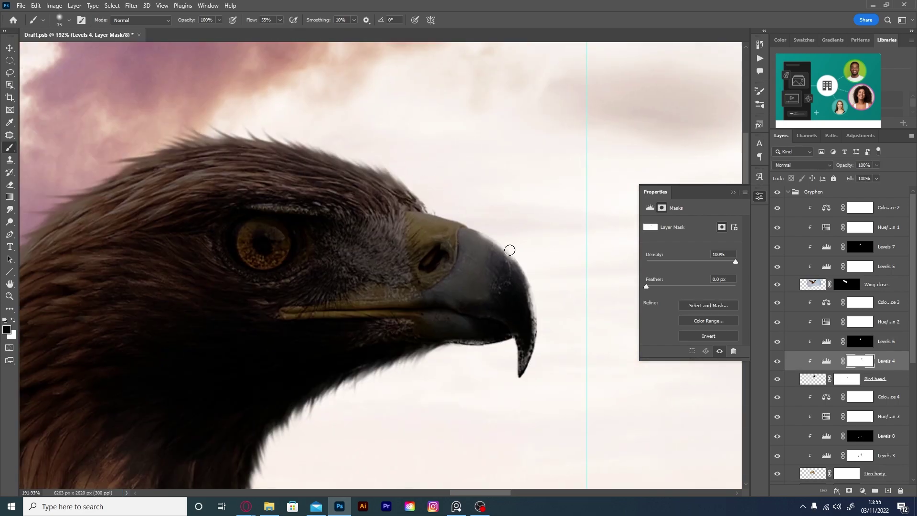
pyautogui.moveTo(510, 250); pyautogui.dragTo(480, 230)
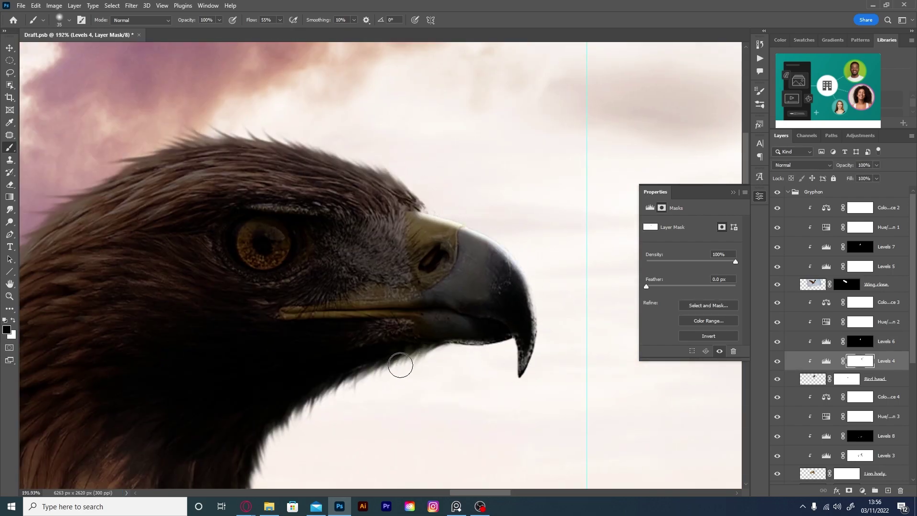
pyautogui.hscroll(-2, 400, 366)
pyautogui.scroll(-3, 400, 365)
pyautogui.scroll(-3, 317, 352)
pyautogui.press(']')
pyautogui.press(']')
pyautogui.press(']')
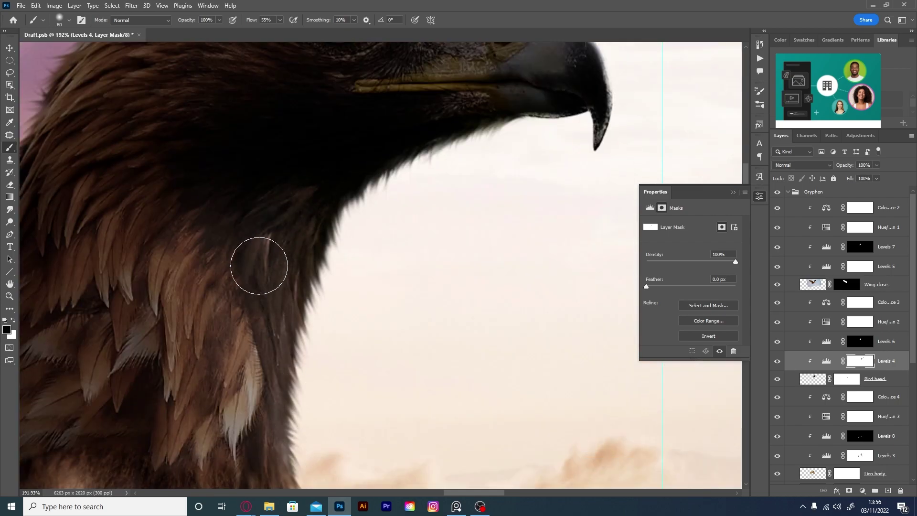
pyautogui.scroll(1, 259, 265)
pyautogui.hscroll(2, 259, 266)
pyautogui.press('[')
pyautogui.press('[')
# Free Transform the Levels 4 mask to stretch it slightly taller.
pyautogui.press('x')
pyautogui.hotkey('shift', '1')
pyautogui.hotkey('shift', '5')
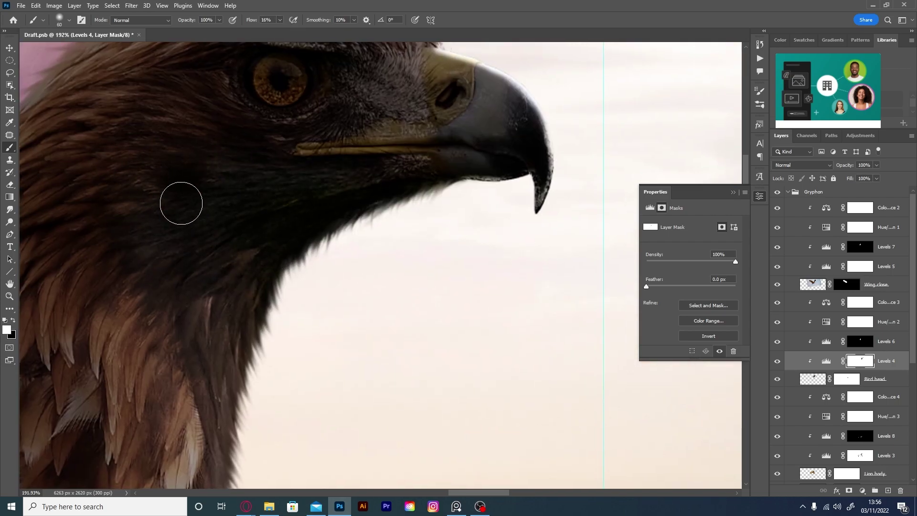
pyautogui.scroll(-5, 309, 318)
pyautogui.scroll(2, 387, 229)
pyautogui.scroll(-1, 387, 229)
pyautogui.hotkey('ctrl', 't')
pyautogui.moveTo(354, 347); pyautogui.dragTo(356, 353)
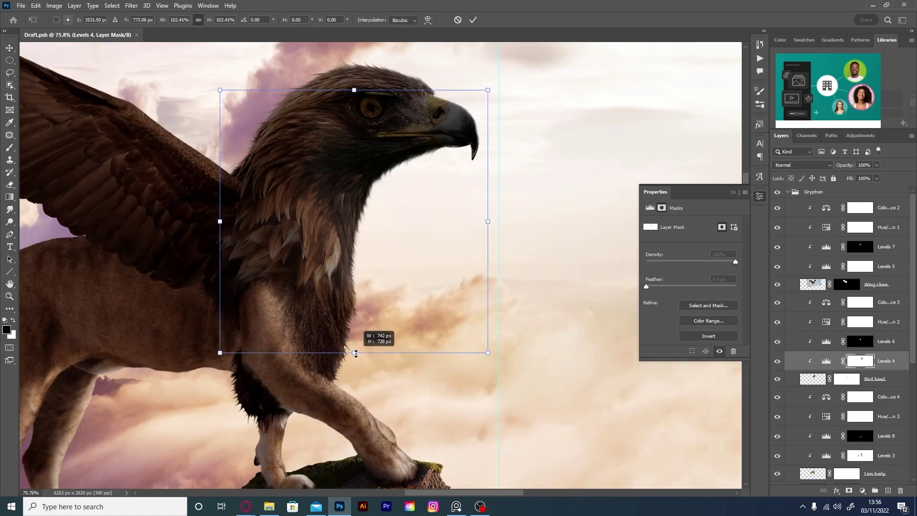
pyautogui.press('Return')
# Brighten the area above the eagle's eye and faintly touch up the top of the beak.
pyautogui.scroll(-5, 445, 256)
pyautogui.scroll(1, 421, 191)
pyautogui.scroll(5, 409, 199)
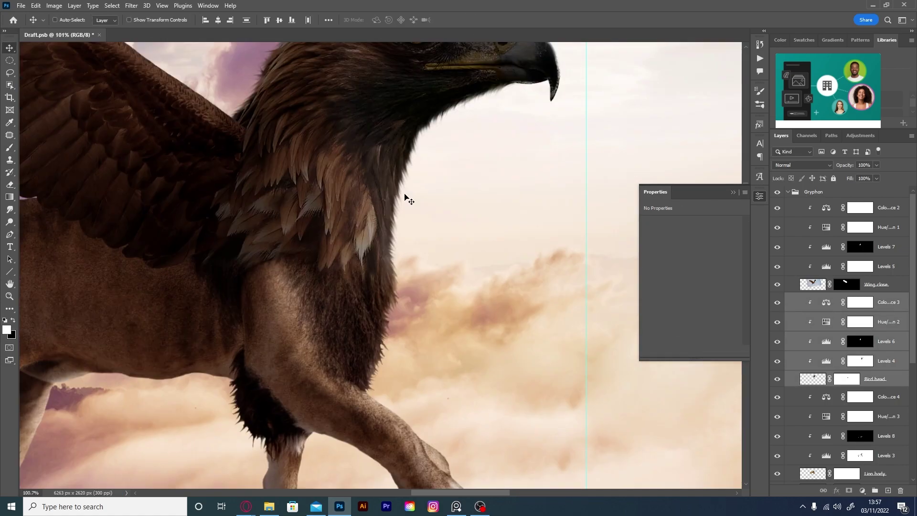
pyautogui.press(']')
pyautogui.moveTo(425, 122); pyautogui.dragTo(303, 121)
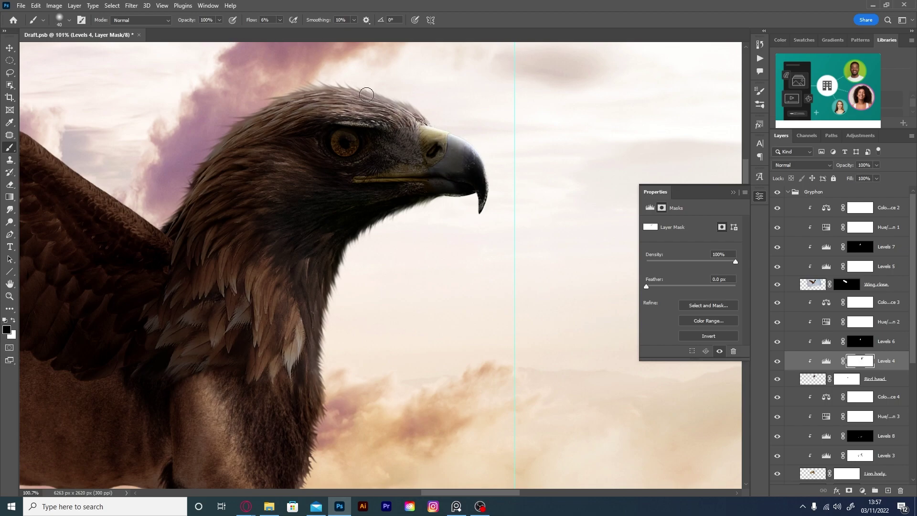
pyautogui.moveTo(399, 107); pyautogui.dragTo(434, 171)
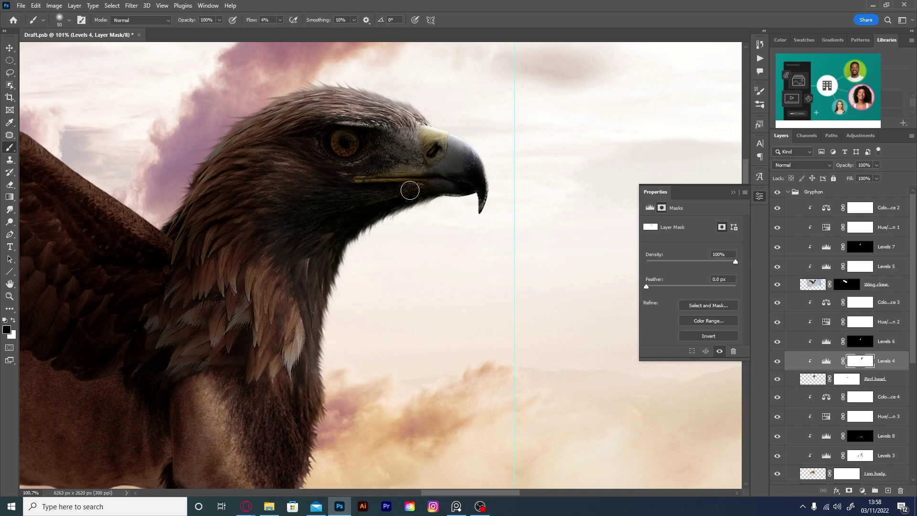
# On the Bird head mask, brighten a light neck feather and darken feathers along the neck edge.
pyautogui.hotkey('ctrl', '0')
pyautogui.keyDown('alt'); pyautogui.scroll(3, 382, 124); pyautogui.keyUp('alt')
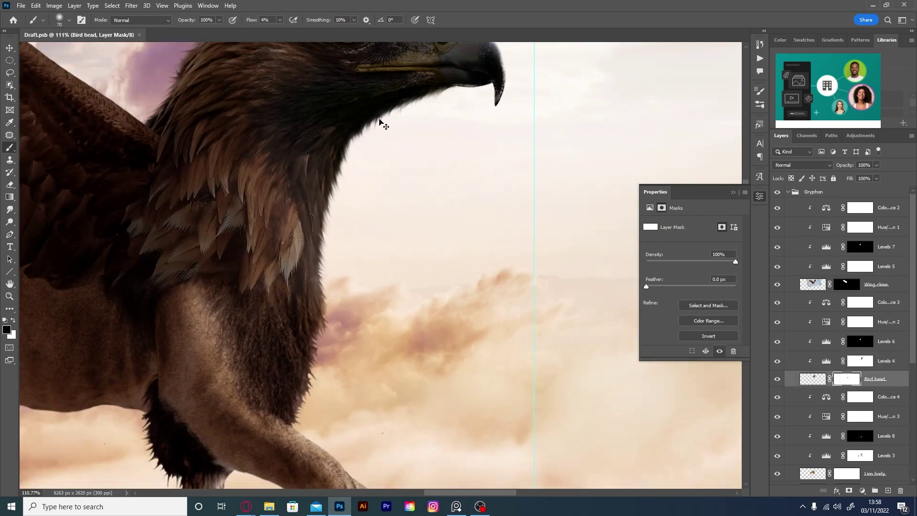
pyautogui.keyDown('alt'); pyautogui.scroll(2, 277, 36); pyautogui.keyUp('alt')
pyautogui.keyDown('ctrl'); pyautogui.click(290, 275); pyautogui.keyUp('ctrl')
pyautogui.moveTo(290, 275); pyautogui.dragTo(286, 311)
pyautogui.hotkey('shift', '0')
pyautogui.hotkey('shift', '9')
pyautogui.press('[')
pyautogui.press('[')
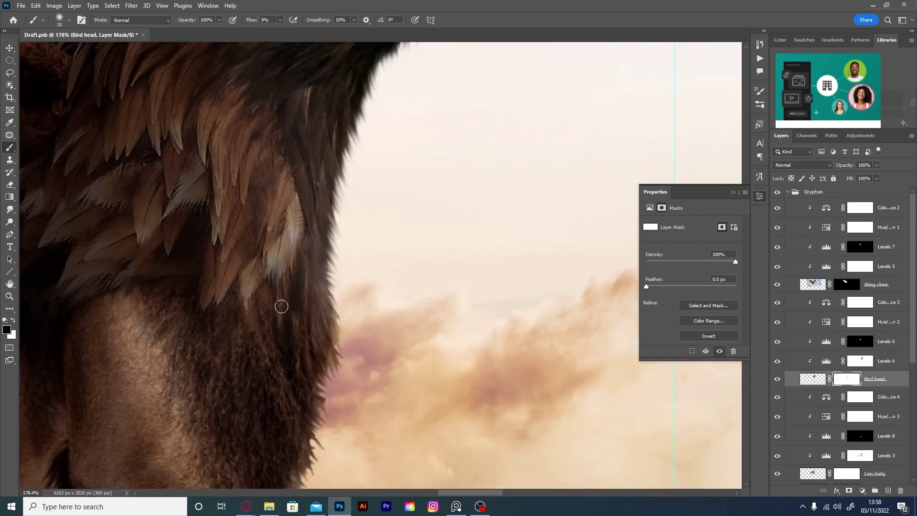
pyautogui.moveTo(277, 254); pyautogui.dragTo(294, 244)
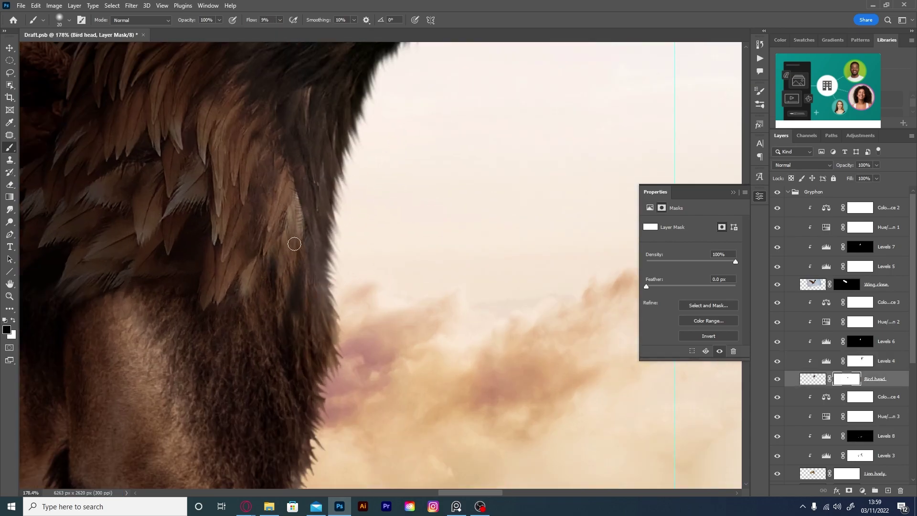
# Back on the Levels 4 mask, brighten the iris to bright golden yellow.
pyautogui.keyDown('alt'); pyautogui.scroll(-3, 312, 299); pyautogui.keyUp('alt')
pyautogui.keyDown('alt'); pyautogui.scroll(4, 294, 160); pyautogui.keyUp('alt')
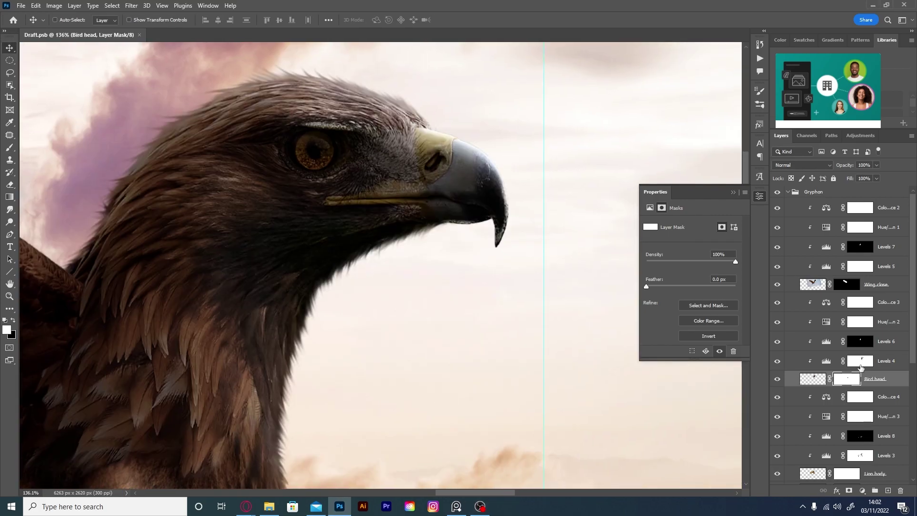
pyautogui.keyDown('alt'); pyautogui.scroll(1, 295, 159); pyautogui.keyUp('alt')
pyautogui.hotkey('alt', ']')
pyautogui.press('x')
pyautogui.press(']')
pyautogui.press(']')
pyautogui.press(']')
pyautogui.keyDown('alt'); pyautogui.scroll(2, 295, 159); pyautogui.keyUp('alt')
pyautogui.press('0')
pyautogui.press('[')
pyautogui.press('[')
pyautogui.press('[')
pyautogui.moveTo(296, 147); pyautogui.dragTo(303, 117)
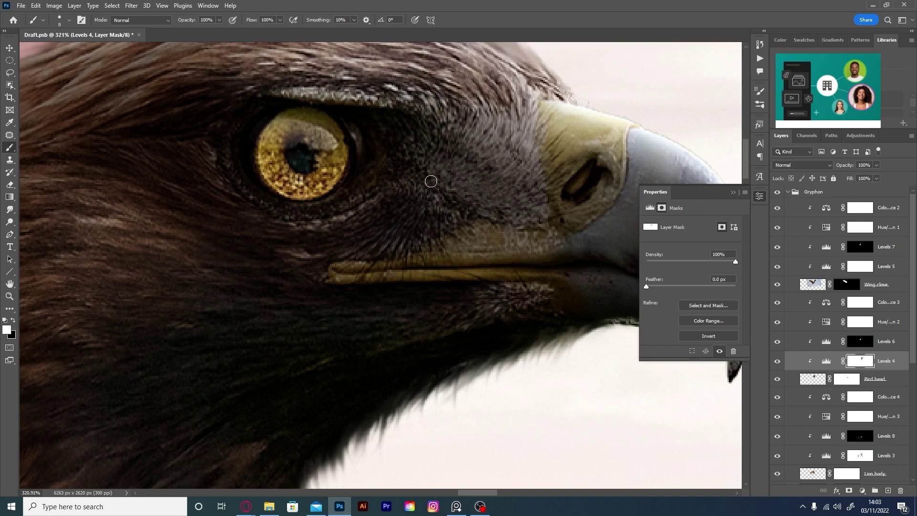
pyautogui.press(']')
pyautogui.press(']')
pyautogui.press(']')
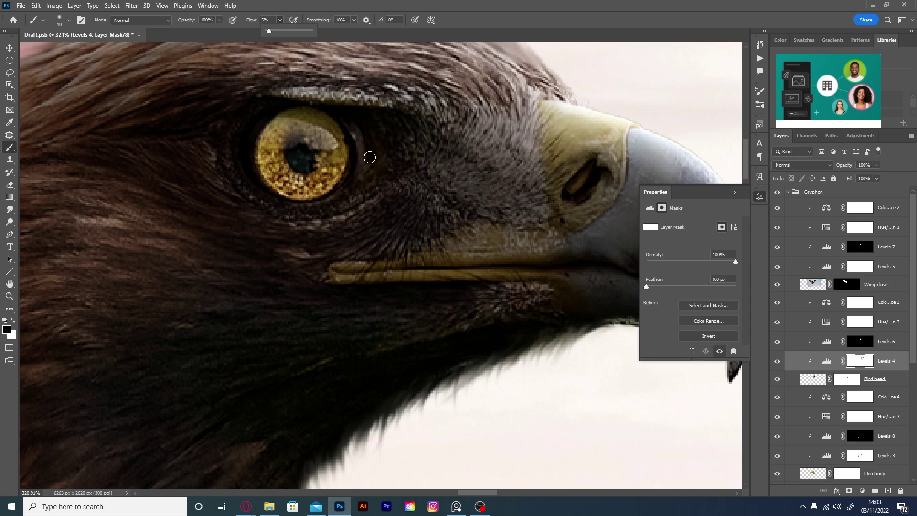
pyautogui.hotkey('shift', '0')
pyautogui.hotkey('shift', '5')
pyautogui.press(']')
pyautogui.press(']')
pyautogui.press(']')
pyautogui.keyDown('alt'); pyautogui.scroll(-8, 213, 118); pyautogui.keyUp('alt')
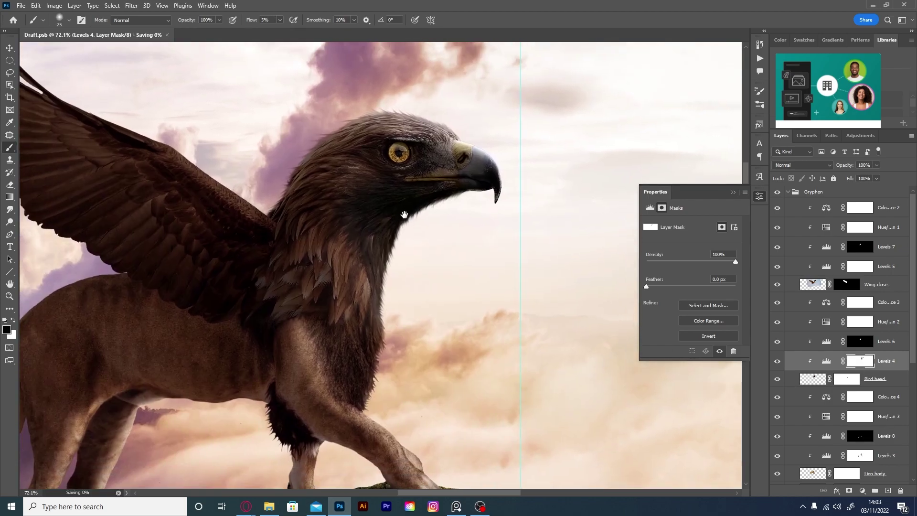
pyautogui.keyDown('alt'); pyautogui.scroll(3, 369, 206); pyautogui.keyUp('alt')
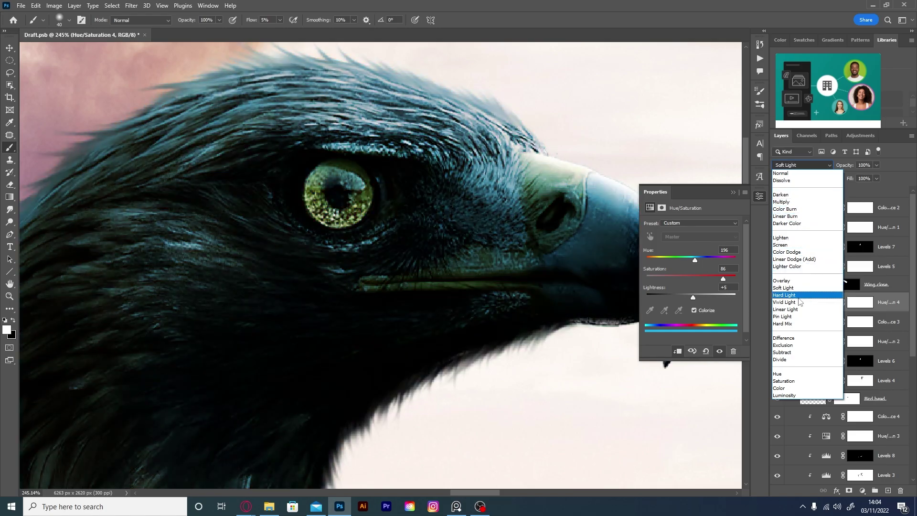
# Set the blue Hue/Saturation layer to Normal and invert its mask to black, hiding the colour.
pyautogui.click(781, 173)
pyautogui.click(860, 302)
pyautogui.hotkey('ctrl', 'i')
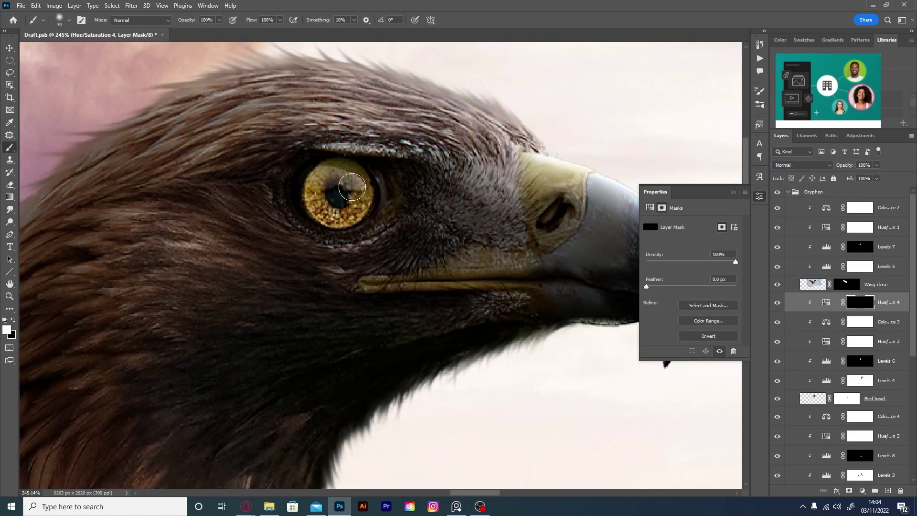
pyautogui.scroll(3, 329, 191)
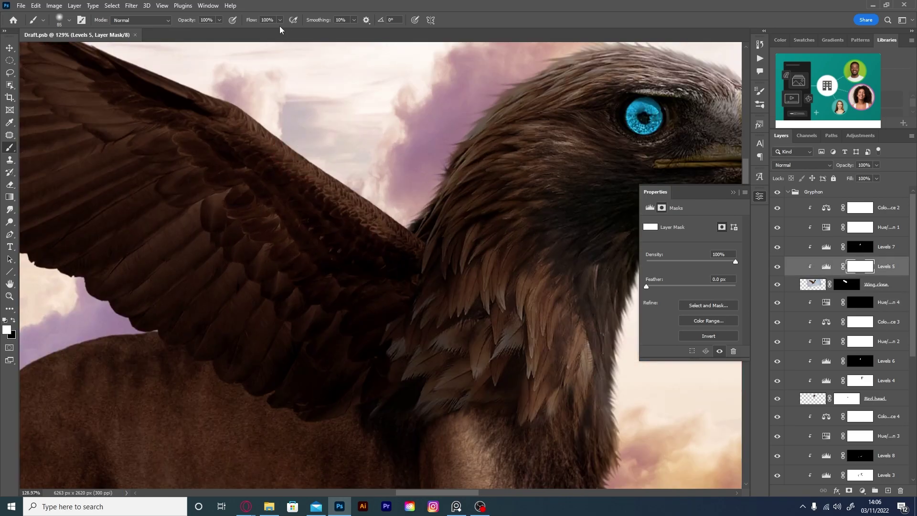
pyautogui.moveTo(280, 19); pyautogui.dragTo(241, 32)
pyautogui.press('x')
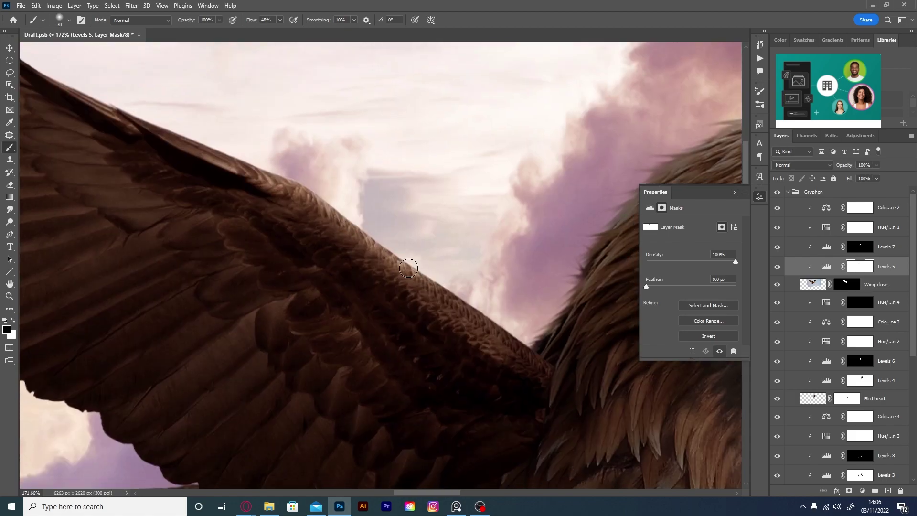
# Paint white on the Levels 5 mask to brighten the feather edges across the wing.
pyautogui.moveTo(409, 268); pyautogui.dragTo(377, 249)
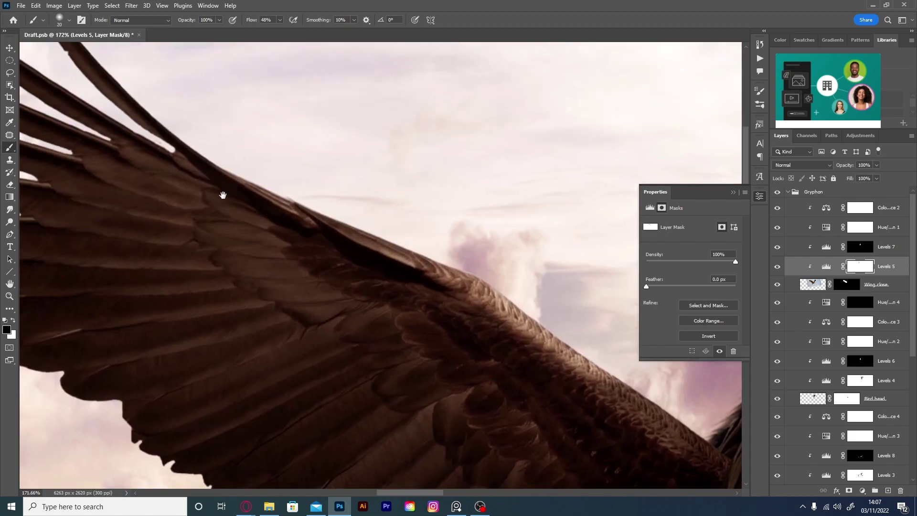
pyautogui.press(']')
pyautogui.press(']')
pyautogui.press(']')
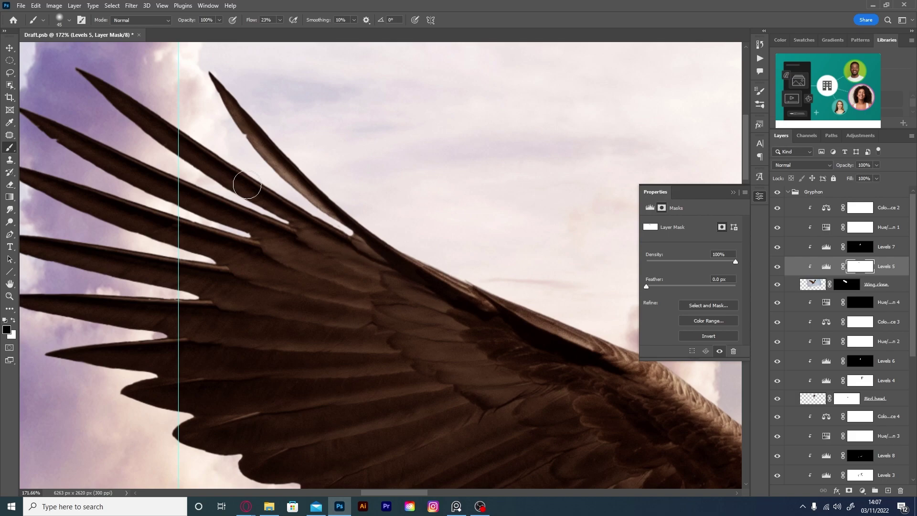
pyautogui.moveTo(350, 234); pyautogui.dragTo(217, 153)
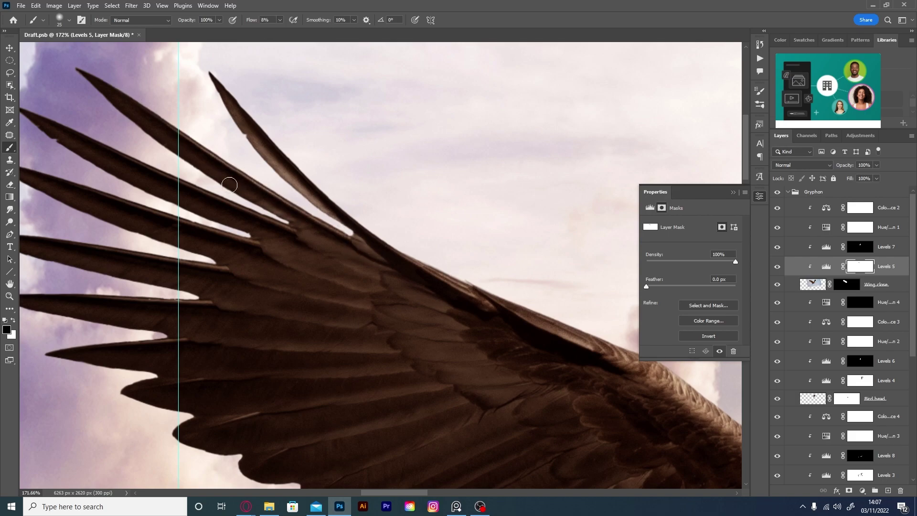
pyautogui.press(']')
pyautogui.press(']')
pyautogui.press(']')
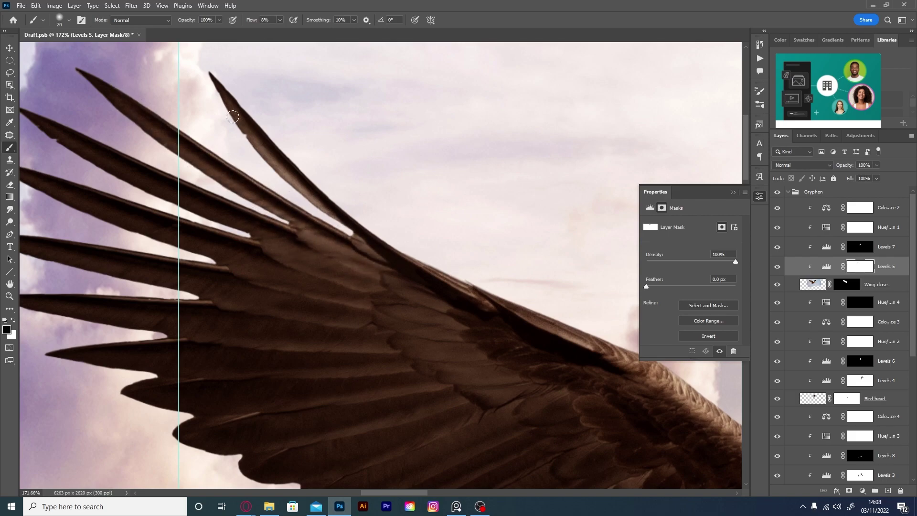
pyautogui.press(']')
pyautogui.moveTo(239, 224); pyautogui.dragTo(180, 202)
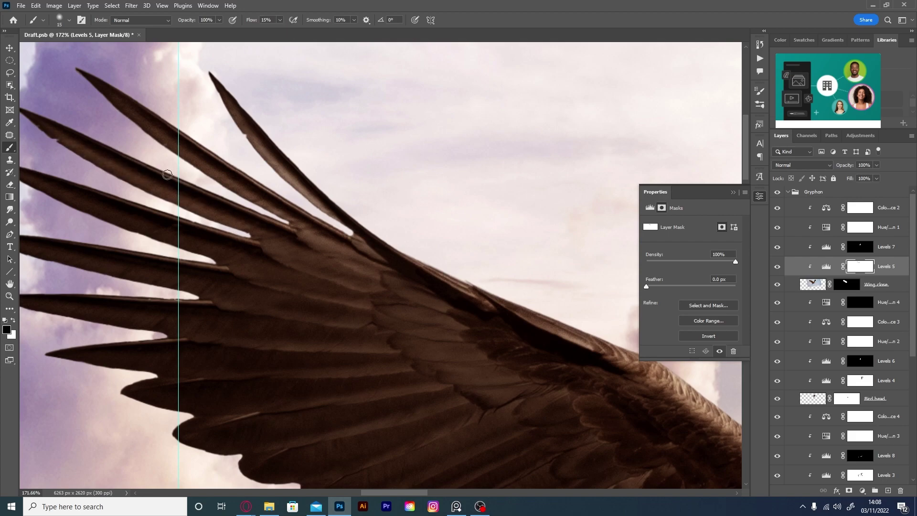
pyautogui.press(']')
pyautogui.press(']')
pyautogui.press(']')
pyautogui.press(']')
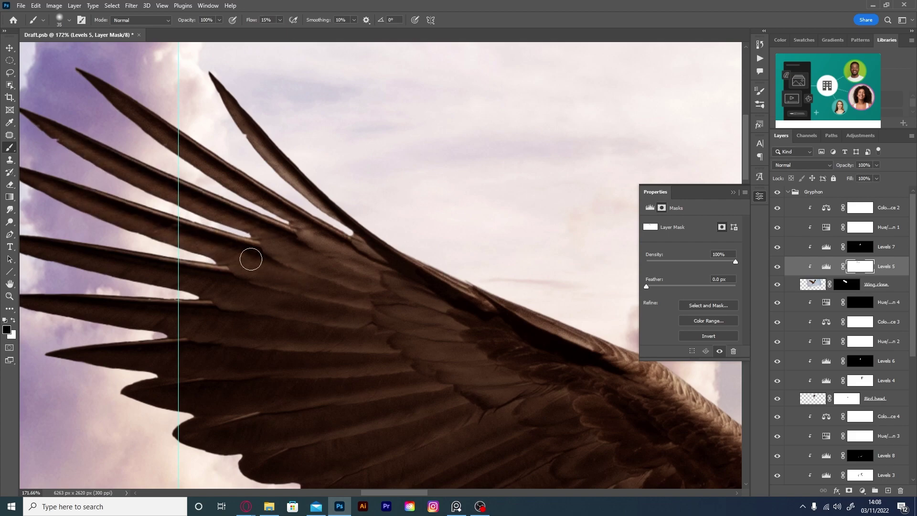
pyautogui.moveTo(258, 277); pyautogui.dragTo(270, 251)
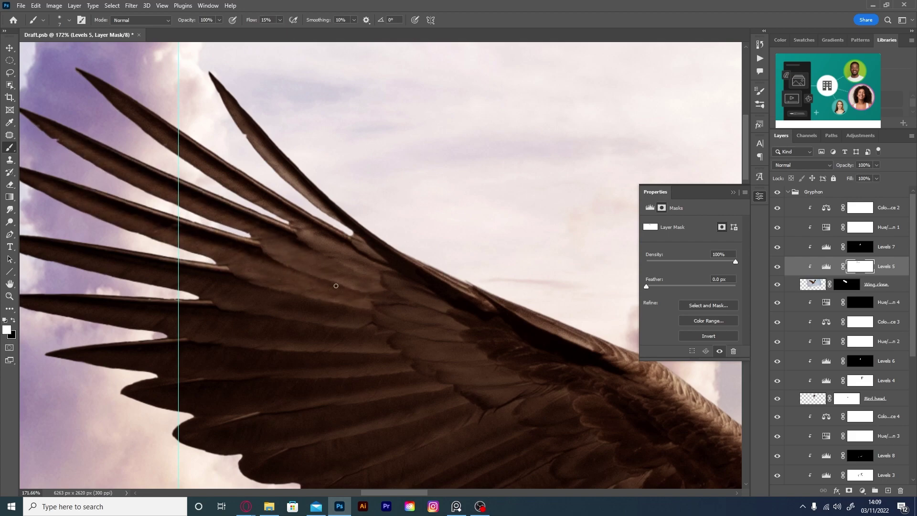
# Switch to black and softly paint along the lower wing feathers.
pyautogui.hscroll(-3, 149, 252)
pyautogui.scroll(1, 149, 252)
pyautogui.press(']')
pyautogui.press(']')
pyautogui.press(']')
pyautogui.press('x')
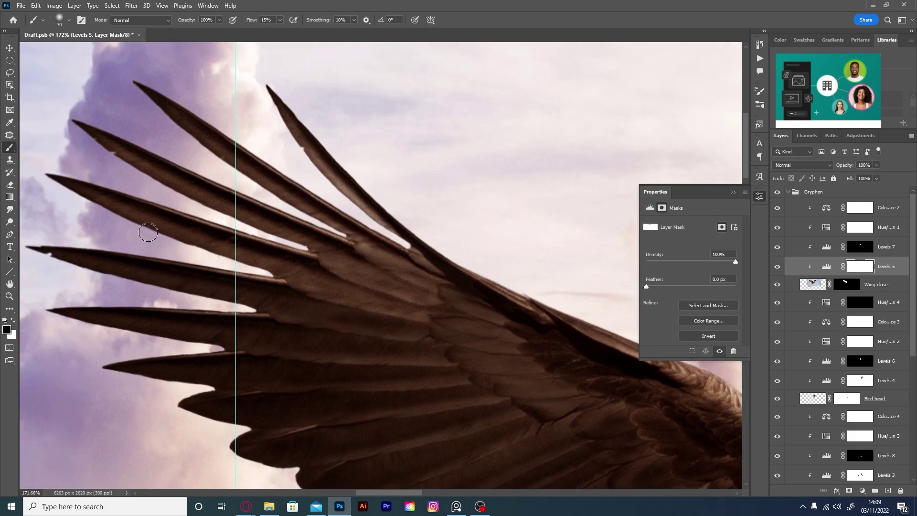
pyautogui.press('[')
pyautogui.moveTo(266, 313)
pyautogui.mouseDown()
pyautogui.moveTo(57, 260)
pyautogui.moveTo(295, 310)
pyautogui.moveTo(180, 324)
pyautogui.mouseUp()
pyautogui.scroll(-3, 220, 306)
pyautogui.hscroll(3, 220, 305)
pyautogui.press(']')
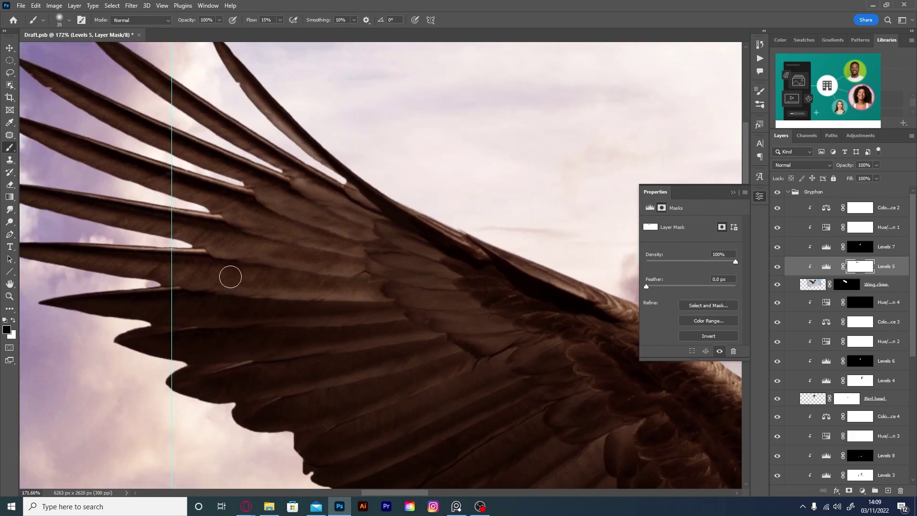
# Check the whole image, then paint faint highlights across the wing feathers.
pyautogui.hotkey('ctrl', '0')
pyautogui.scroll(5, 221, 221)
pyautogui.press(']')
pyautogui.press(']')
pyautogui.press(']')
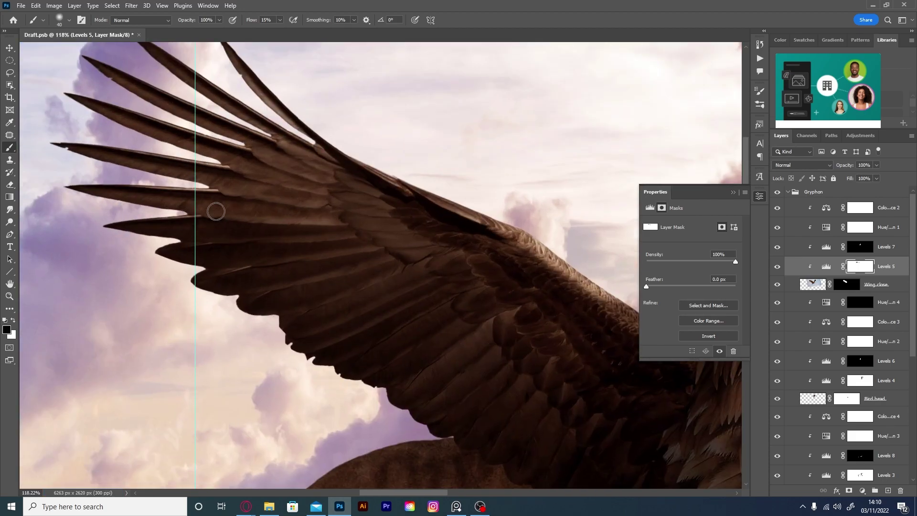
pyautogui.press('x')
pyautogui.press(']')
pyautogui.moveTo(287, 260); pyautogui.dragTo(263, 266)
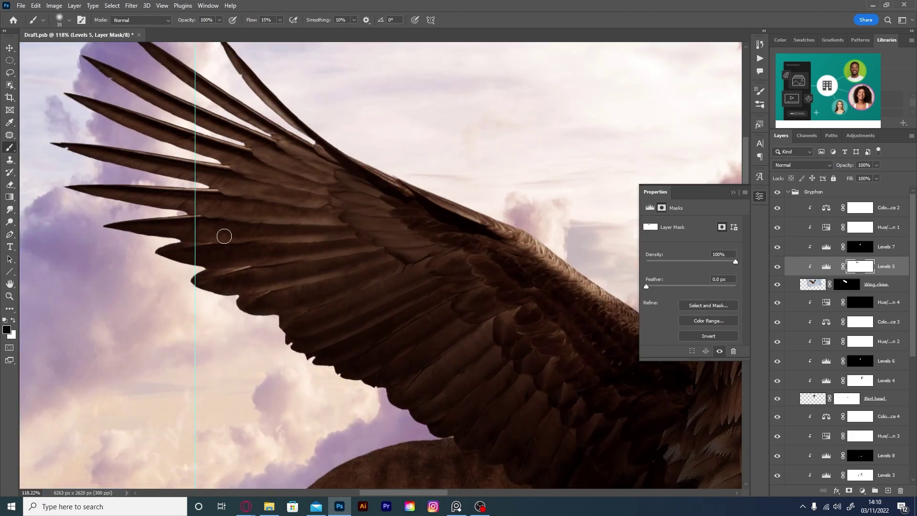
pyautogui.press(']')
pyautogui.press(']')
pyautogui.press(']')
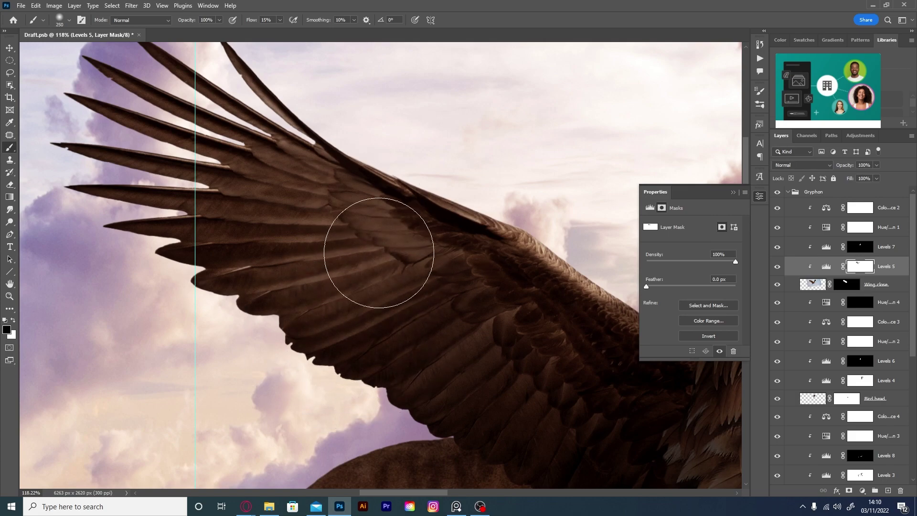
pyautogui.scroll(-3, 378, 246)
pyautogui.press('[')
pyautogui.press('[')
pyautogui.press('[')
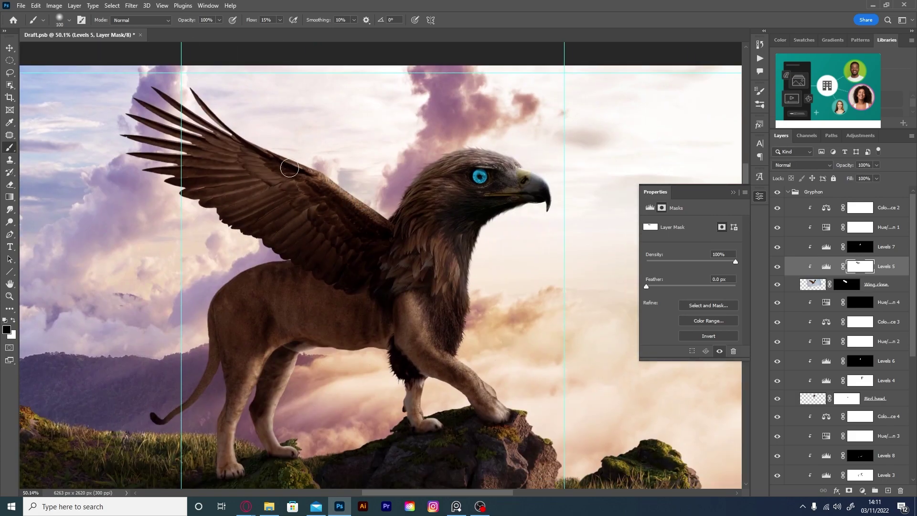
# Save the document and set the brush flow to 10% with swapped colours.
pyautogui.hotkey('ctrl', 's')
pyautogui.hotkey('shift', '1')
pyautogui.press('x')
pyautogui.scroll(-2, 321, 165)
# Slightly reshape the Wing close layer with a transform.
pyautogui.hotkey('alt', '[')
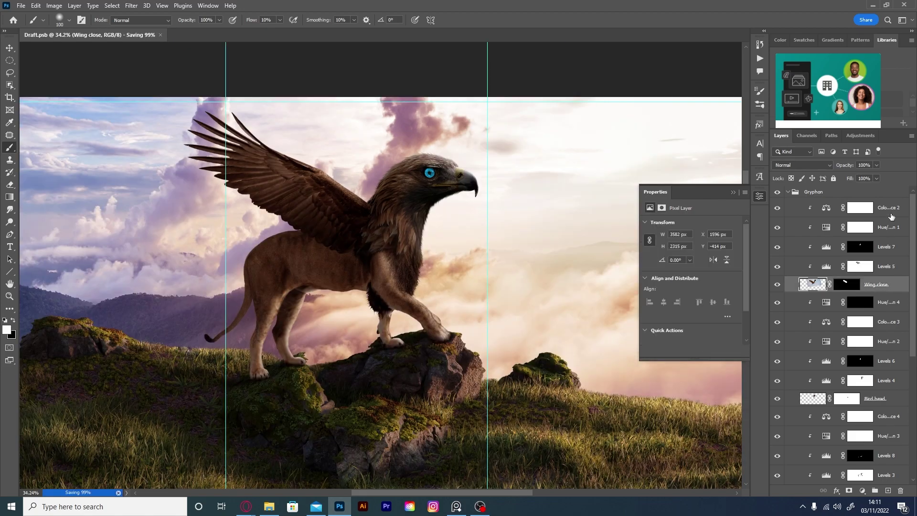
pyautogui.click(36, 5)
pyautogui.click(62, 201)
pyautogui.press('Return')
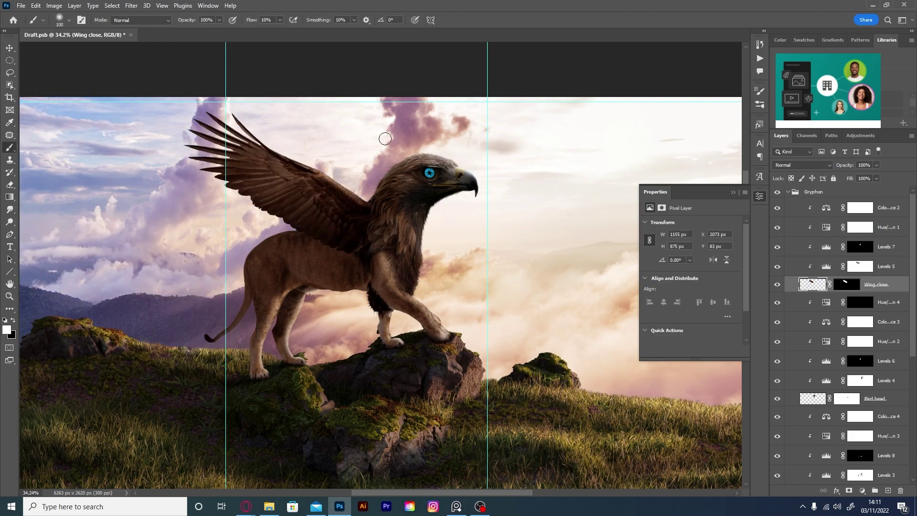
pyautogui.scroll(3, 385, 138)
pyautogui.scroll(3, 338, 143)
# Select the Levels 7 mask with a size 80 brush at 40% flow.
pyautogui.hotkey('alt', ']')
pyautogui.hotkey('alt', ']')
pyautogui.press('[')
pyautogui.press('[')
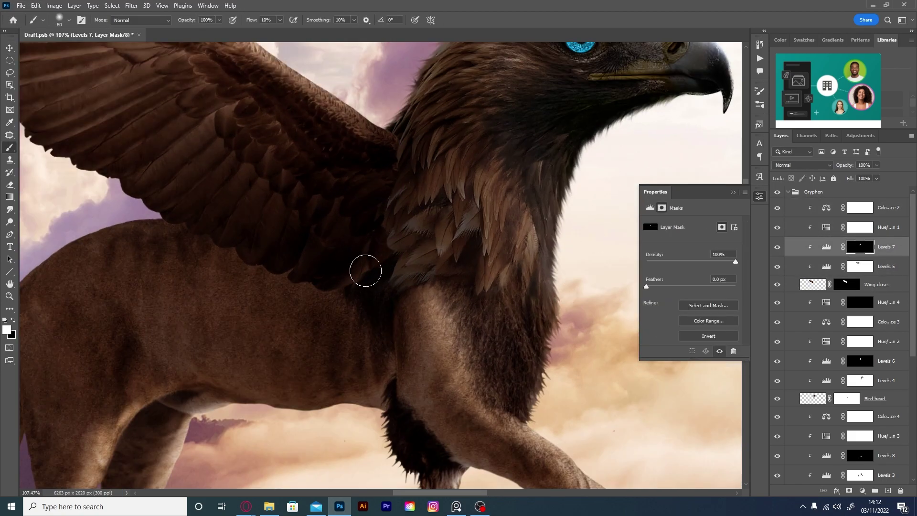
pyautogui.hotkey('shift', '4')
pyautogui.scroll(-5, 368, 218)
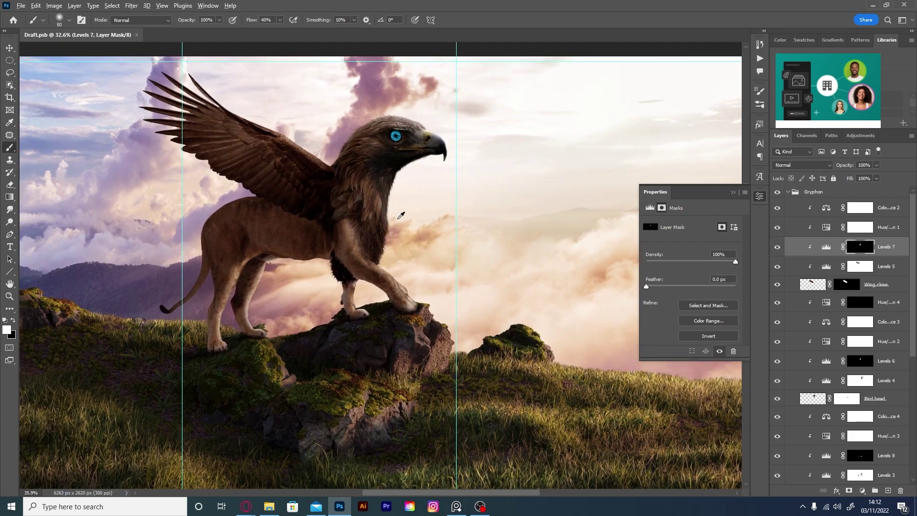
pyautogui.scroll(3, 334, 191)
# Add an Exposure adjustment layer and invert its mask to black to hide it.
pyautogui.click(861, 135)
pyautogui.click(830, 157)
pyautogui.moveTo(688, 248); pyautogui.dragTo(698, 248)
pyautogui.hotkey('ctrl', 'i')
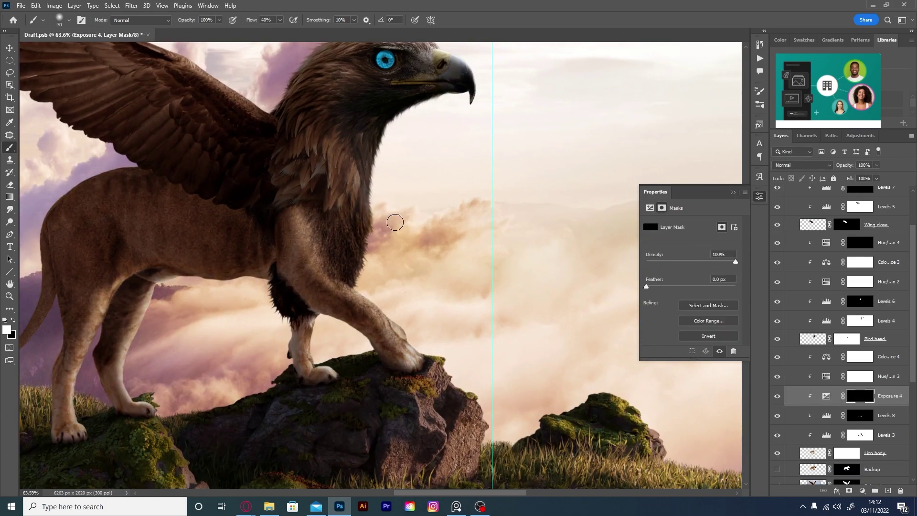
pyautogui.press('[')
pyautogui.press('[')
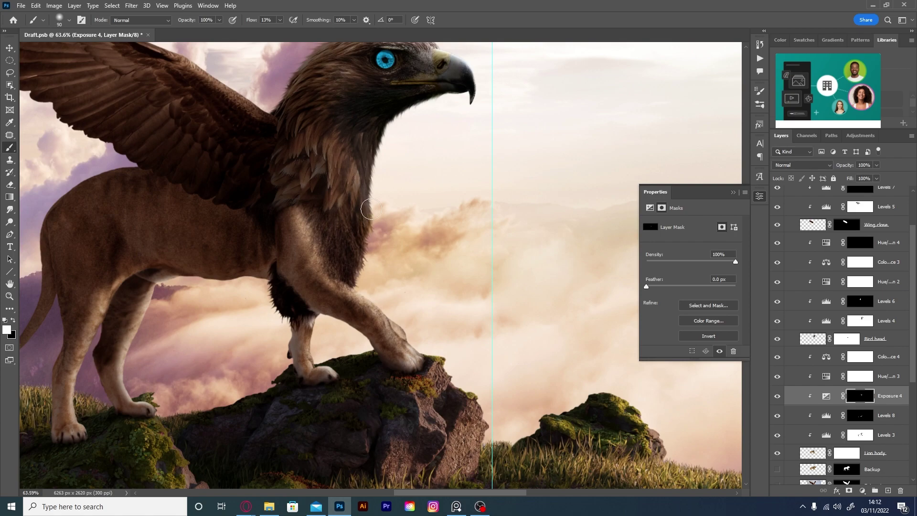
# Brighten the first front leg's edge on the Exposure 4 mask with a small, low-flow white brush.
pyautogui.scroll(5, 382, 330)
pyautogui.moveTo(280, 20); pyautogui.dragTo(316, 35)
pyautogui.press('[')
pyautogui.press('[')
pyautogui.press('[')
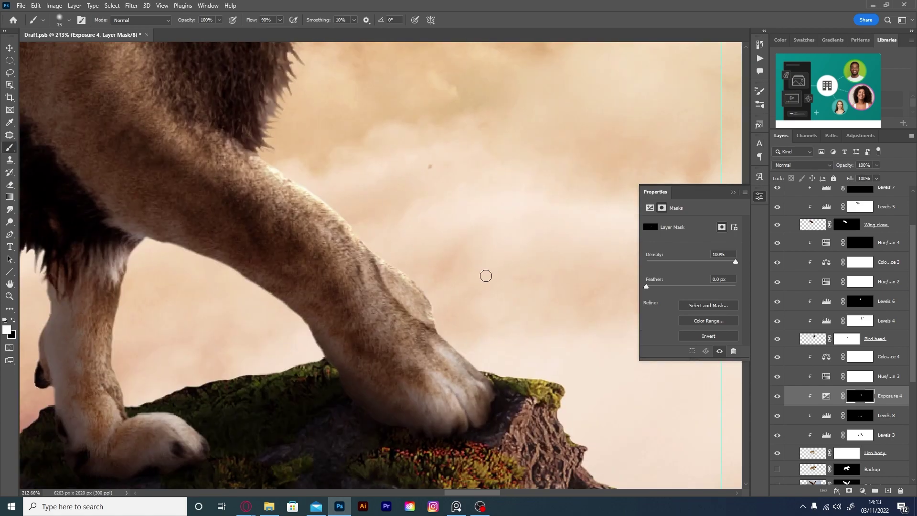
pyautogui.scroll(-2, 468, 297)
pyautogui.press('x')
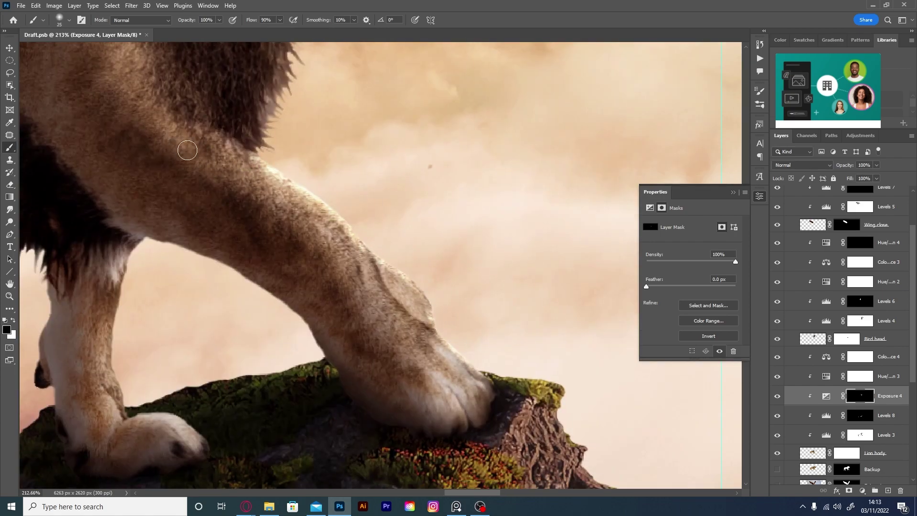
pyautogui.hotkey('shift', '1')
pyautogui.hotkey('shift', '4')
pyautogui.press('[')
pyautogui.press('[')
pyautogui.press('[')
pyautogui.press('x')
pyautogui.press('[')
pyautogui.moveTo(377, 270)
pyautogui.mouseDown()
pyautogui.moveTo(401, 311)
pyautogui.moveTo(386, 295)
pyautogui.mouseUp()
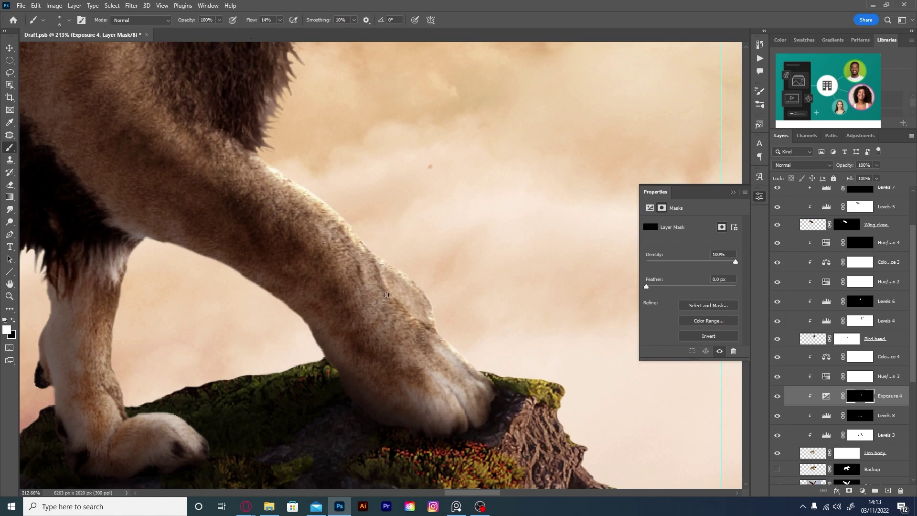
# Rim-light the other front leg's edge with a larger, higher-flow white brush.
pyautogui.hscroll(-3, 452, 405)
pyautogui.scroll(-1, 452, 405)
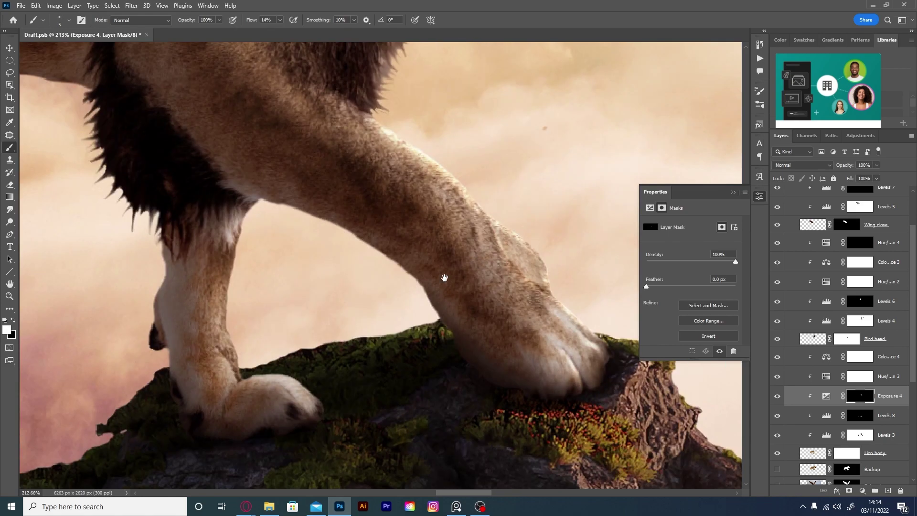
pyautogui.hotkey('shift', '7')
pyautogui.hotkey('shift', '3')
pyautogui.press(']')
pyautogui.press(']')
pyautogui.press(']')
pyautogui.press('x')
pyautogui.moveTo(237, 219); pyautogui.dragTo(237, 354)
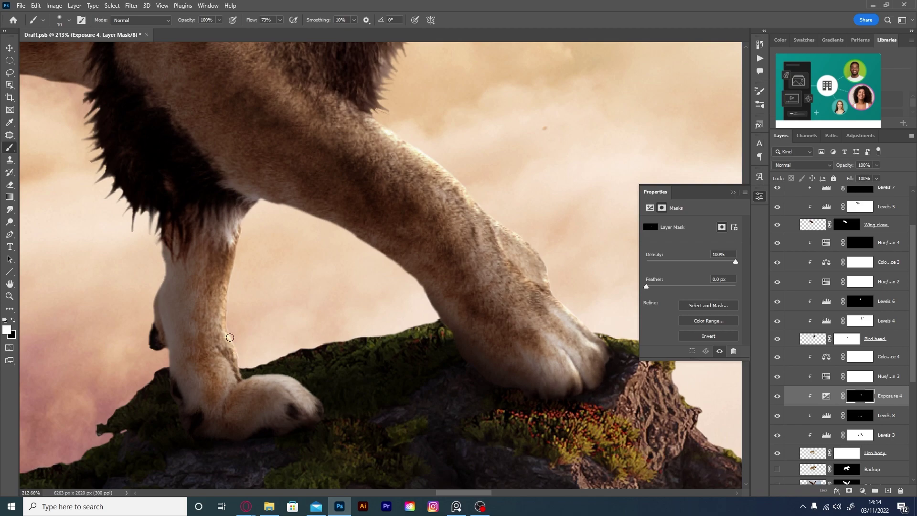
# Set flow to 13% and brush size to 15, then check the paw against the rock.
pyautogui.hotkey('shift', '1')
pyautogui.hotkey('shift', '3')
pyautogui.press(']')
pyautogui.press(']')
pyautogui.press(']')
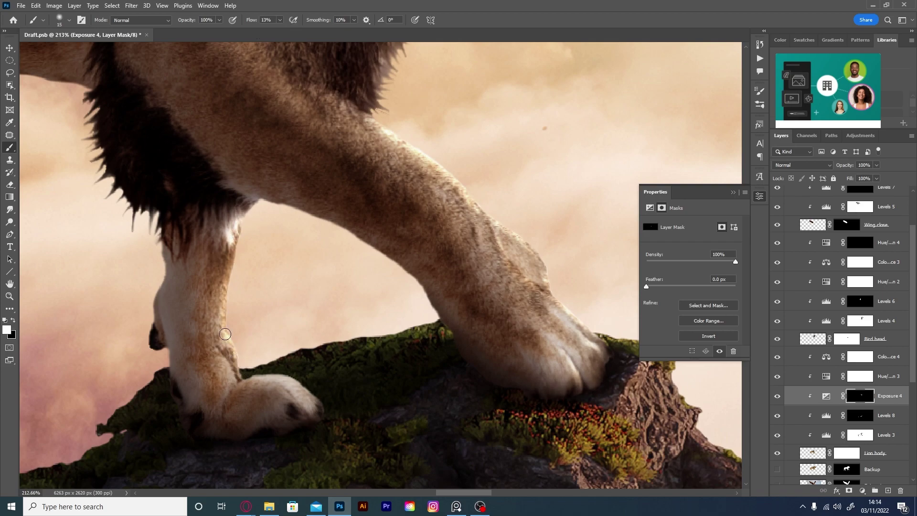
pyautogui.scroll(1, 323, 263)
pyautogui.hscroll(1, 323, 262)
pyautogui.press('[')
pyautogui.press('[')
pyautogui.press('[')
pyautogui.moveTo(360, 217); pyautogui.dragTo(407, 290)
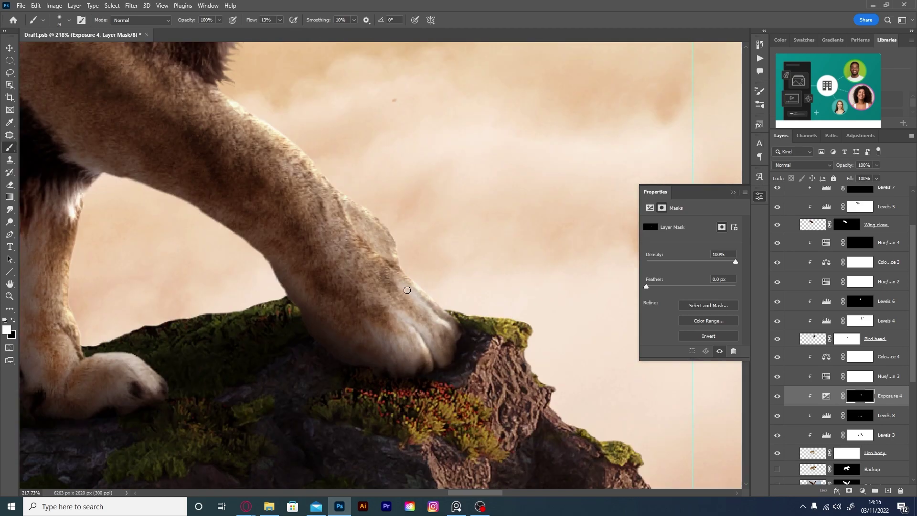
pyautogui.scroll(-5, 430, 305)
pyautogui.scroll(1, 383, 263)
# Adjust the brush flow and enlarge the brush to 165 px for the hind leg.
pyautogui.press(']')
pyautogui.press(']')
pyautogui.press(']')
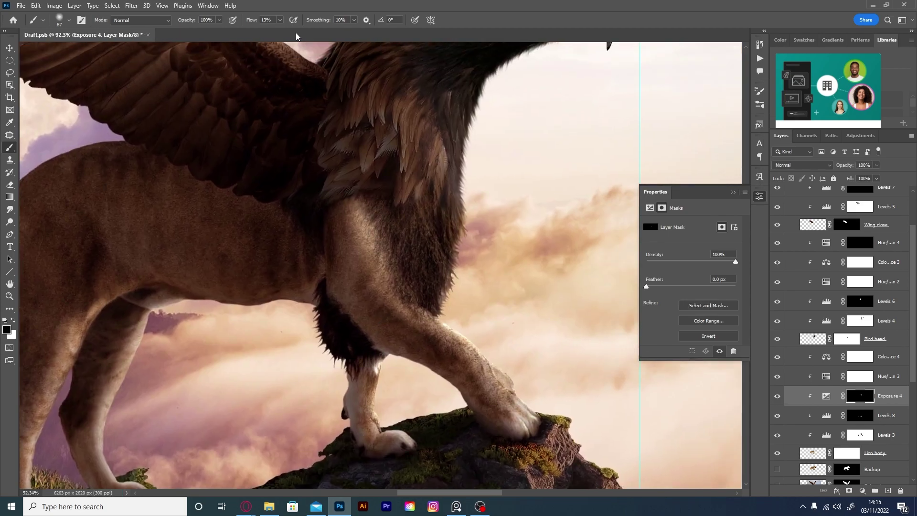
pyautogui.hotkey('shift', '0')
pyautogui.hotkey('shift', '4')
pyautogui.scroll(-5, 477, 288)
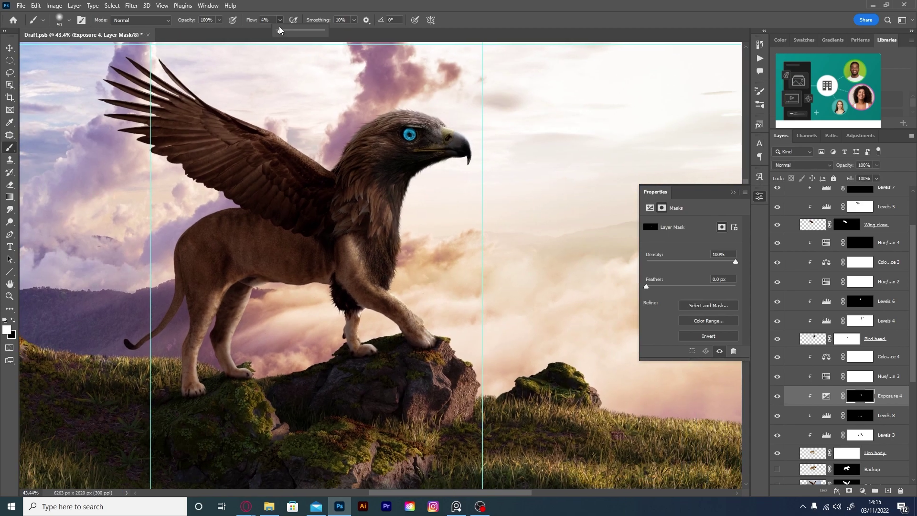
pyautogui.scroll(3, 349, 272)
pyautogui.hotkey('shift', '3')
pyautogui.hotkey('shift', '4')
pyautogui.press(']')
pyautogui.press(']')
pyautogui.press(']')
# Brighten the hind leg's edge with two strokes of a smaller white brush.
pyautogui.scroll(-3, 349, 273)
pyautogui.scroll(5, 352, 269)
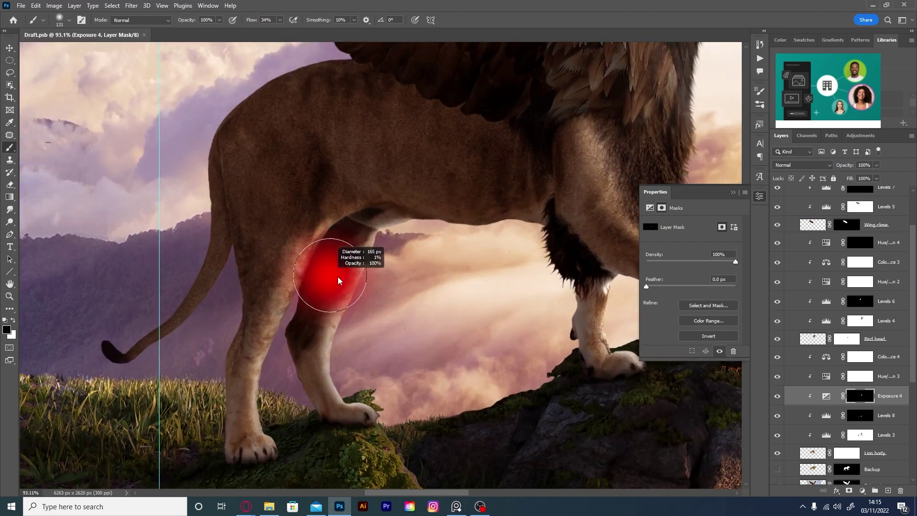
pyautogui.press('x')
pyautogui.hotkey('shift', '7')
pyautogui.hotkey('shift', '2')
pyautogui.scroll(2, 353, 269)
pyautogui.press('[')
pyautogui.press('[')
pyautogui.press('[')
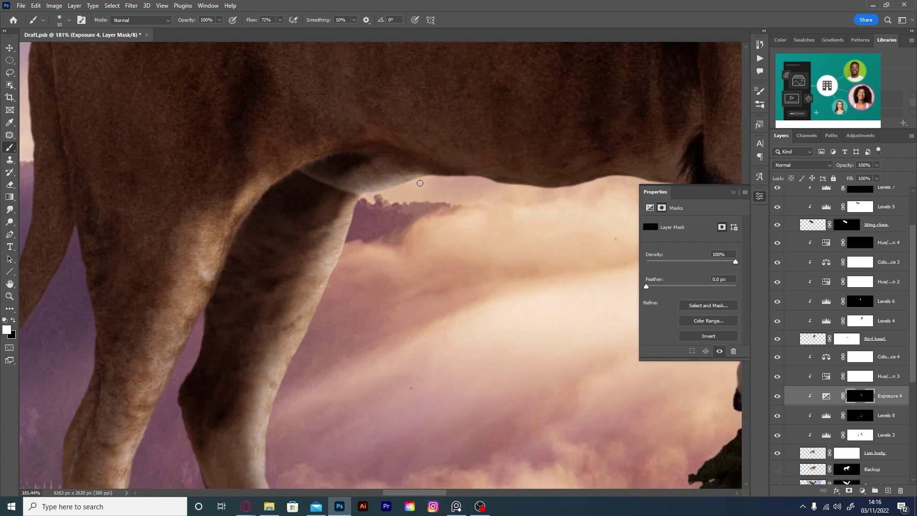
pyautogui.moveTo(358, 225); pyautogui.dragTo(269, 399)
pyautogui.moveTo(357, 196); pyautogui.dragTo(318, 294)
# Resize the brush, swap colours, and paint another pass along the leg edge.
pyautogui.press('x')
pyautogui.scroll(-2, 329, 257)
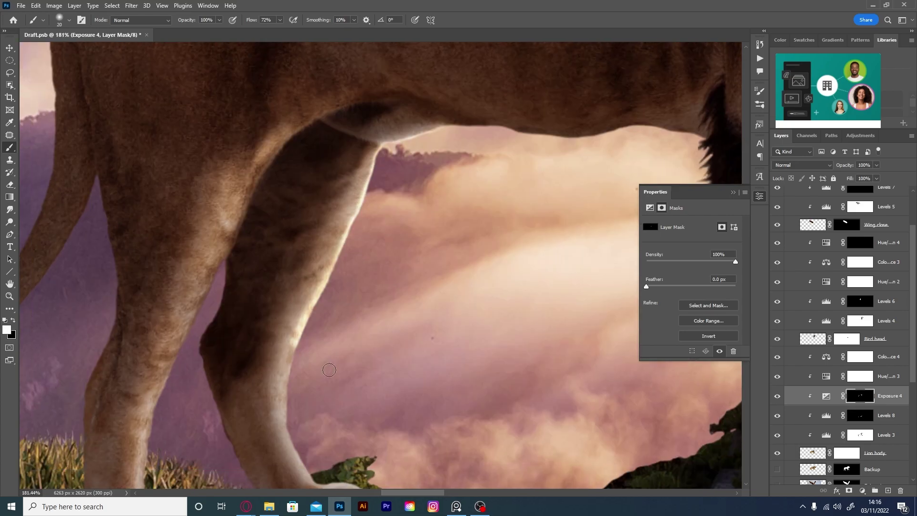
pyautogui.press('x')
pyautogui.press('[')
pyautogui.scroll(-3, 317, 387)
pyautogui.press('x')
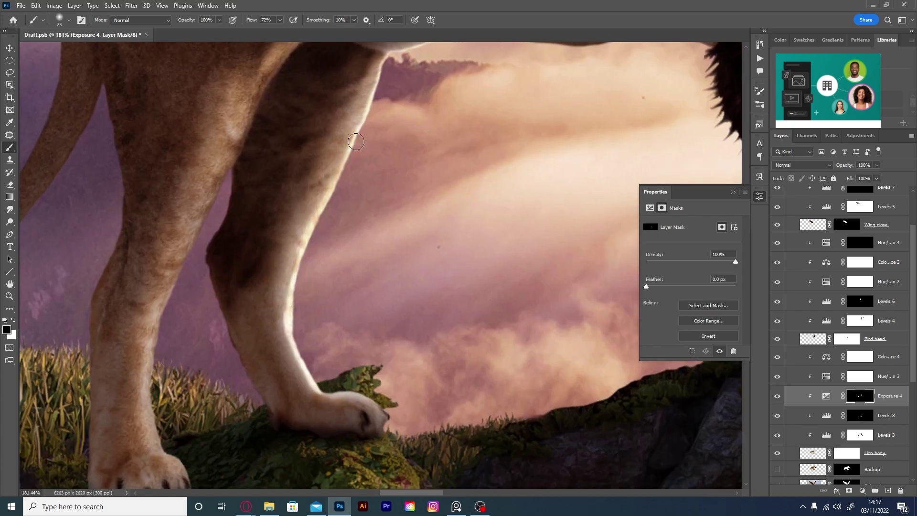
pyautogui.press(']')
pyautogui.moveTo(354, 141)
pyautogui.mouseDown()
pyautogui.moveTo(311, 220)
pyautogui.moveTo(283, 299)
pyautogui.mouseUp()
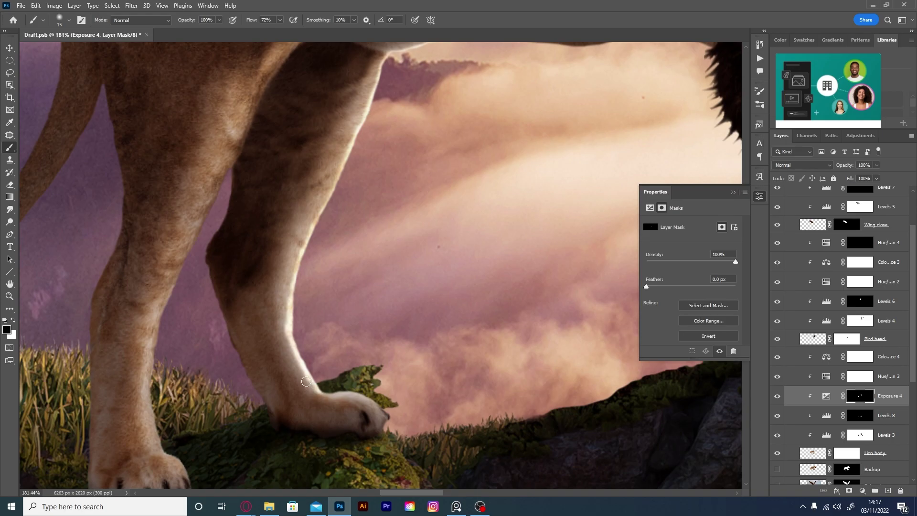
# Brighten the lion's leg edge again with a slightly resized white brush.
pyautogui.press('x')
pyautogui.press('[')
pyautogui.press('[')
pyautogui.scroll(-5, 282, 298)
pyautogui.scroll(6, 401, 267)
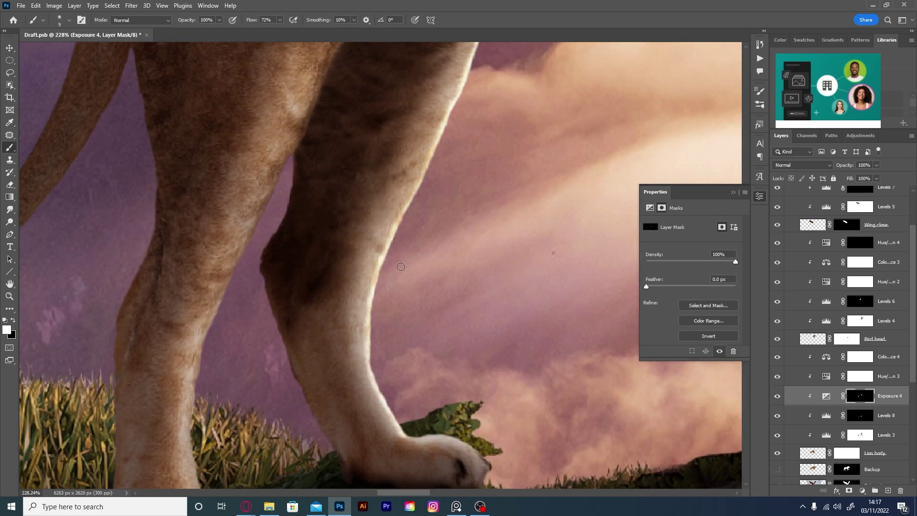
pyautogui.press('x')
pyautogui.press('[')
pyautogui.scroll(-5, 362, 296)
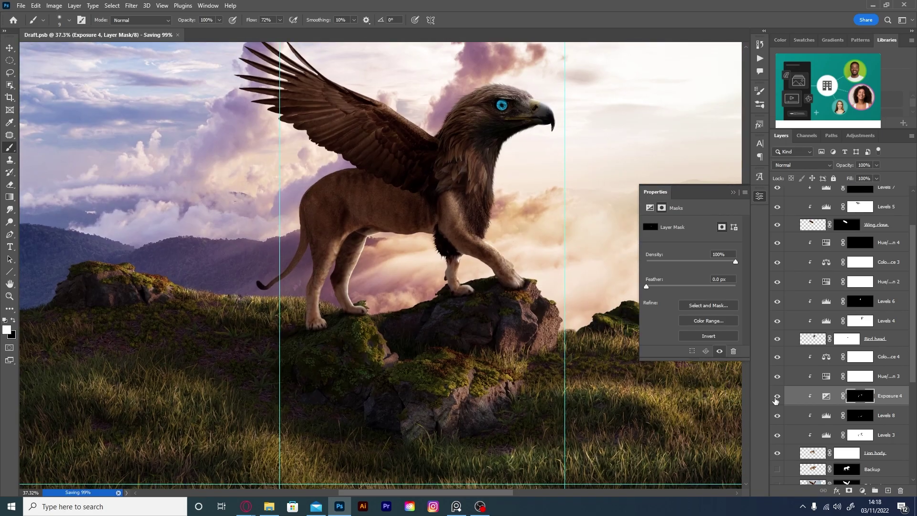
pyautogui.scroll(3, 406, 192)
pyautogui.scroll(2, 424, 157)
pyautogui.press(']')
pyautogui.press(']')
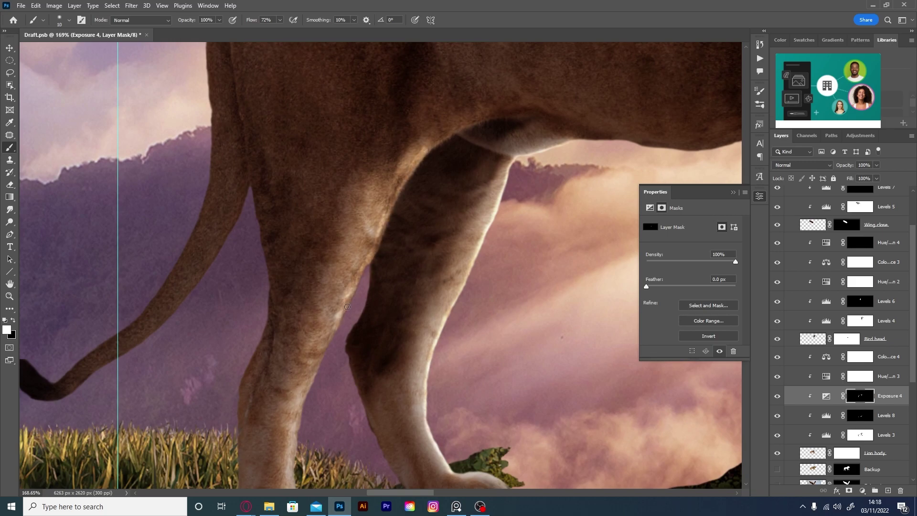
pyautogui.scroll(-3, 325, 353)
pyautogui.scroll(3, 332, 364)
pyautogui.moveTo(423, 156)
pyautogui.mouseDown()
pyautogui.moveTo(325, 354)
pyautogui.moveTo(446, 80)
pyautogui.moveTo(324, 283)
pyautogui.mouseUp()
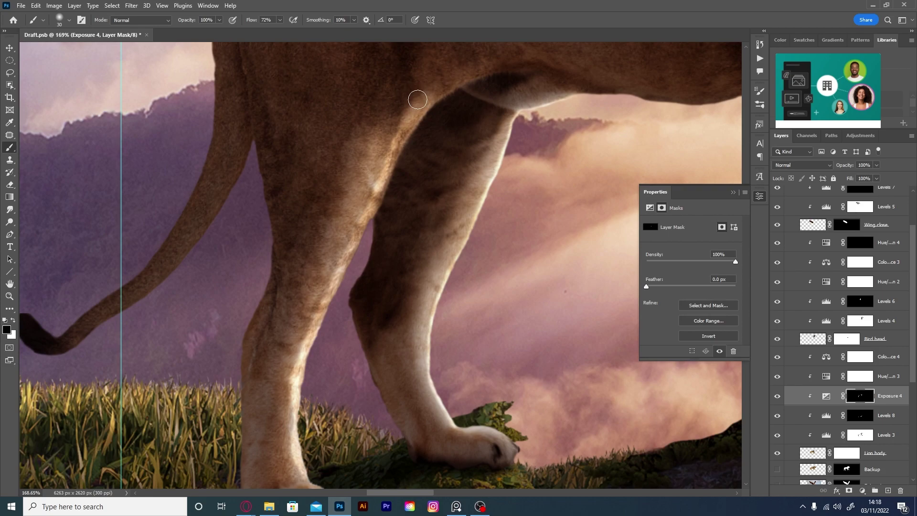
# Darken the front edge of the leg, then save the composite.
pyautogui.press(']')
pyautogui.press('[')
pyautogui.press('[')
pyautogui.scroll(-2, 331, 408)
pyautogui.hscroll(-1, 330, 407)
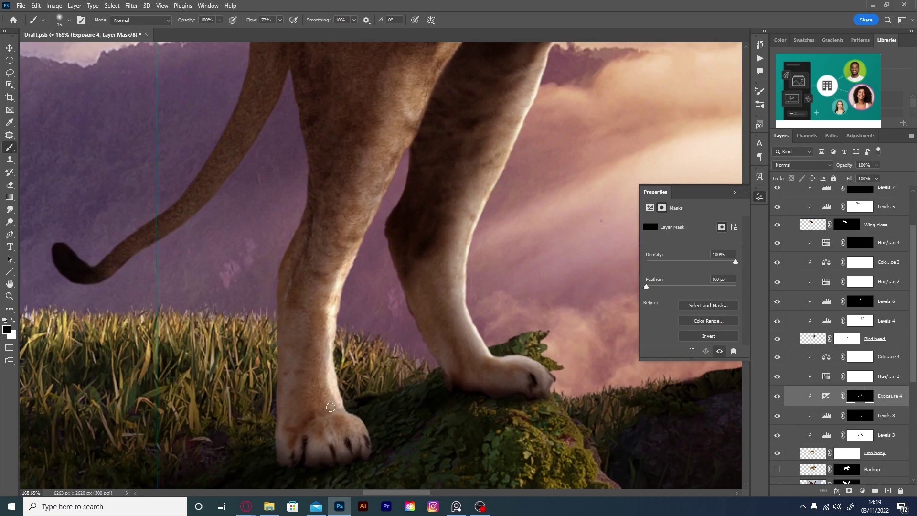
pyautogui.moveTo(325, 376); pyautogui.dragTo(343, 267)
pyautogui.scroll(-5, 330, 309)
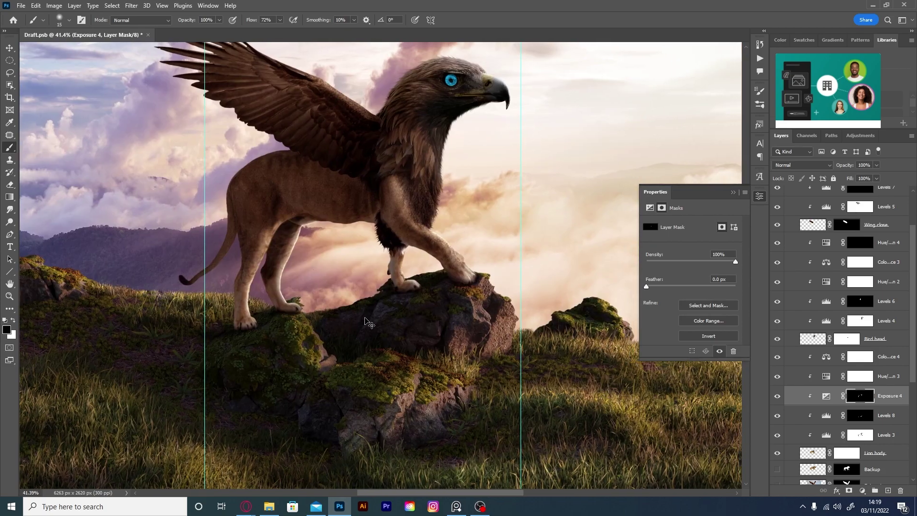
pyautogui.scroll(6, 399, 280)
pyautogui.press('x')
pyautogui.scroll(-5, 389, 314)
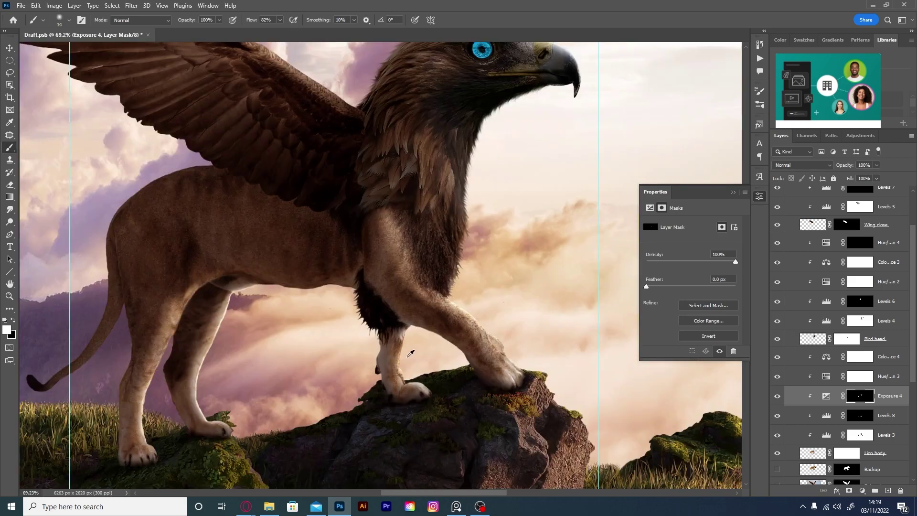
pyautogui.hotkey('ctrl', 's')
# At 72% flow, paint along the edge under the lion's belly and save again.
pyautogui.scroll(5, 349, 286)
pyautogui.scroll(2, 356, 200)
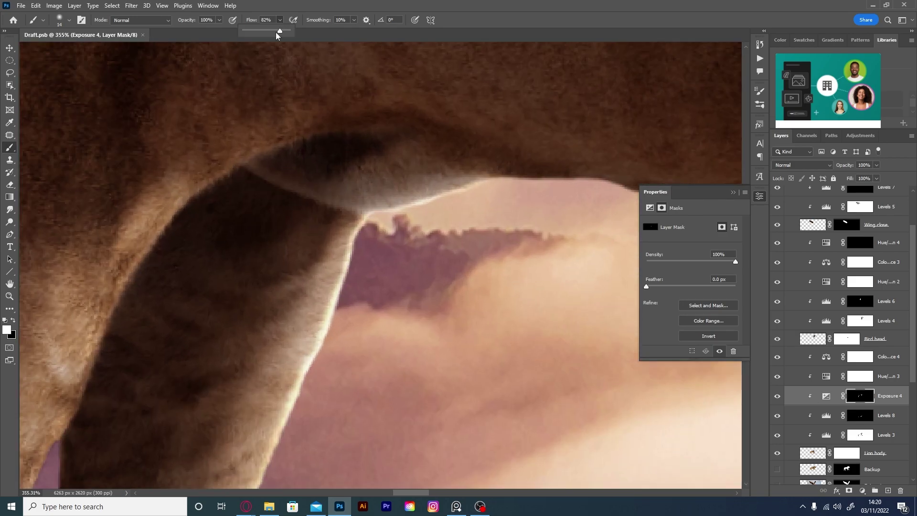
pyautogui.moveTo(252, 19); pyautogui.dragTo(245, 19)
pyautogui.press('x')
pyautogui.moveTo(332, 205); pyautogui.dragTo(301, 189)
pyautogui.scroll(-2, 411, 236)
pyautogui.scroll(3, 411, 235)
pyautogui.press('x')
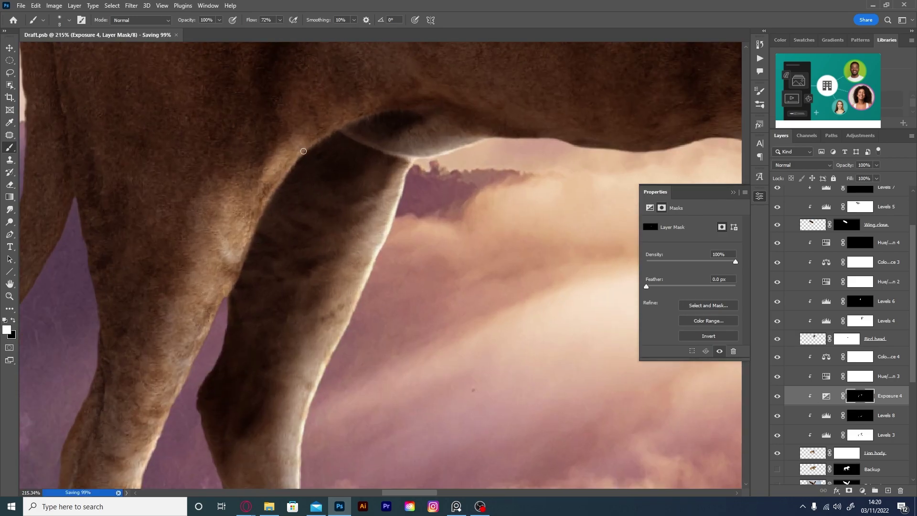
pyautogui.press('[')
pyautogui.scroll(-5, 247, 255)
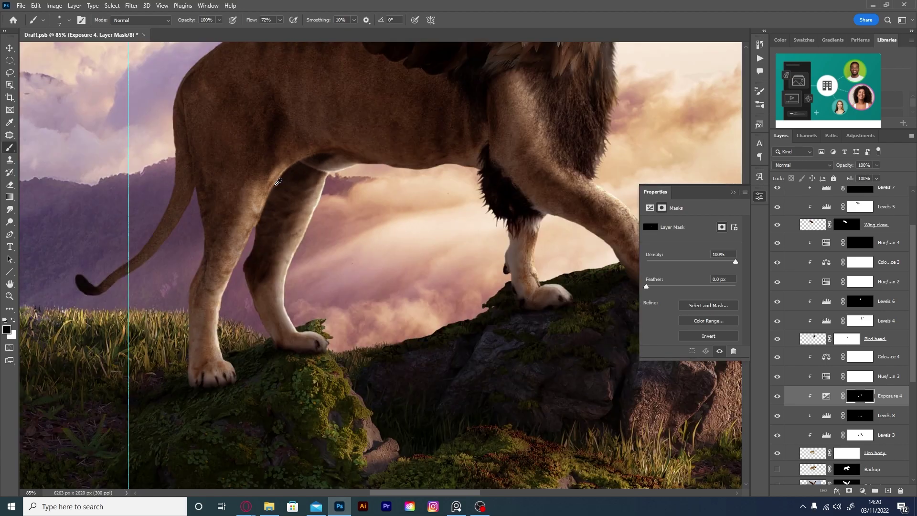
pyautogui.scroll(4, 239, 247)
pyautogui.scroll(-4, 275, 223)
pyautogui.hotkey('ctrl', 's')
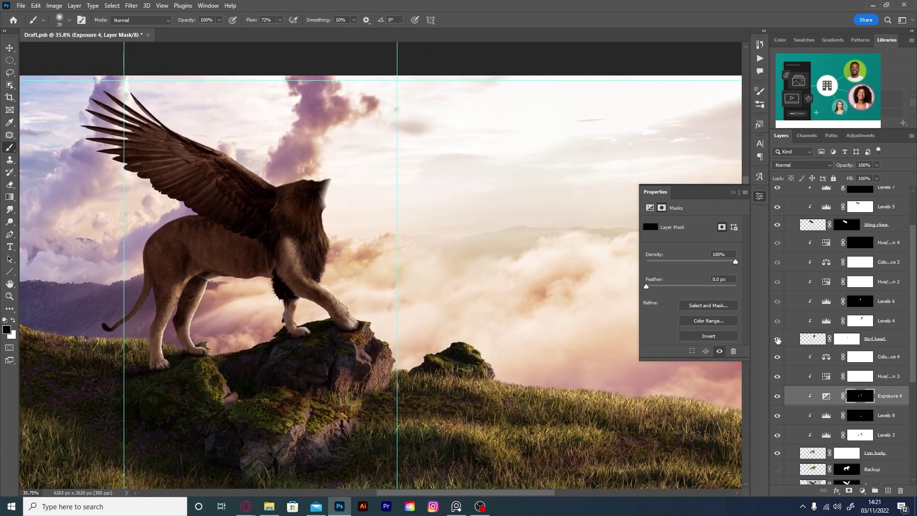
# Raise Exposure 5 to +1.82, invert its mask, and paint the head-top feathers white at low flow.
pyautogui.moveTo(889, 396); pyautogui.dragTo(882, 253)
pyautogui.press('x')
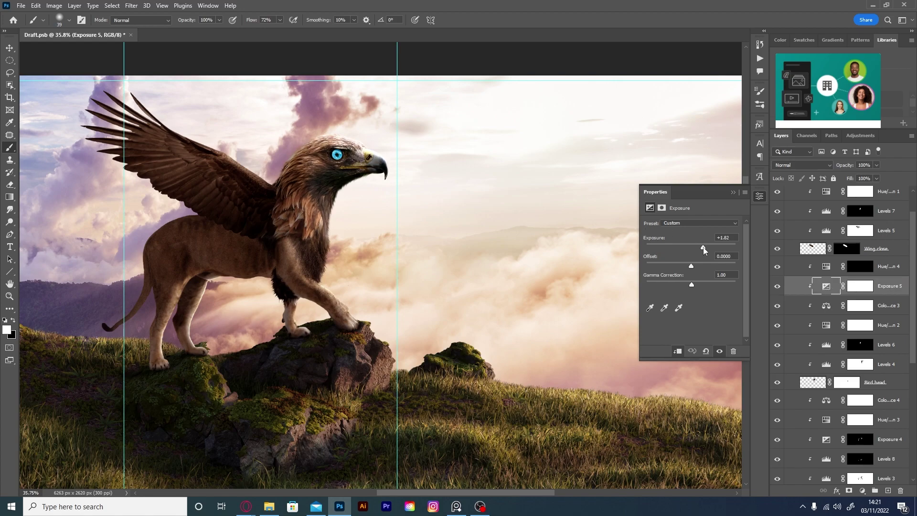
pyautogui.hotkey('ctrl', 'i')
pyautogui.scroll(4, 412, 197)
pyautogui.press('[')
pyautogui.press('[')
pyautogui.press('[')
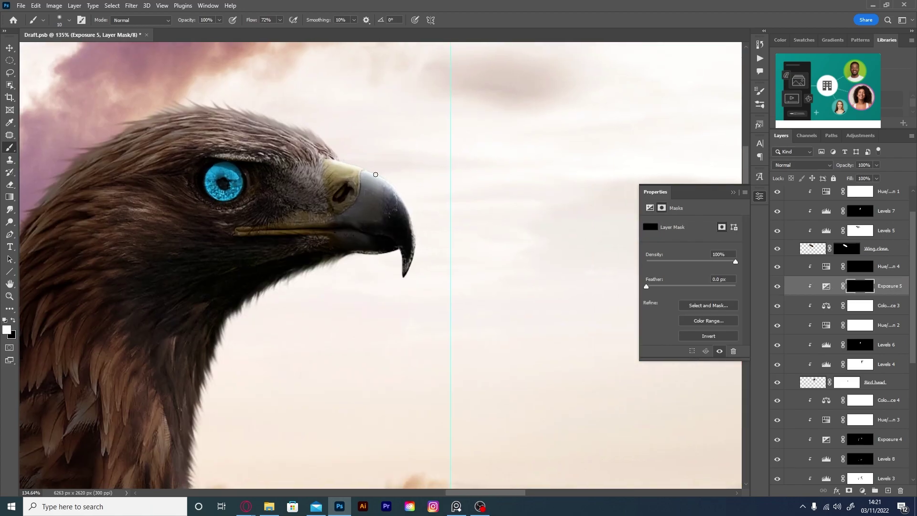
pyautogui.press(']')
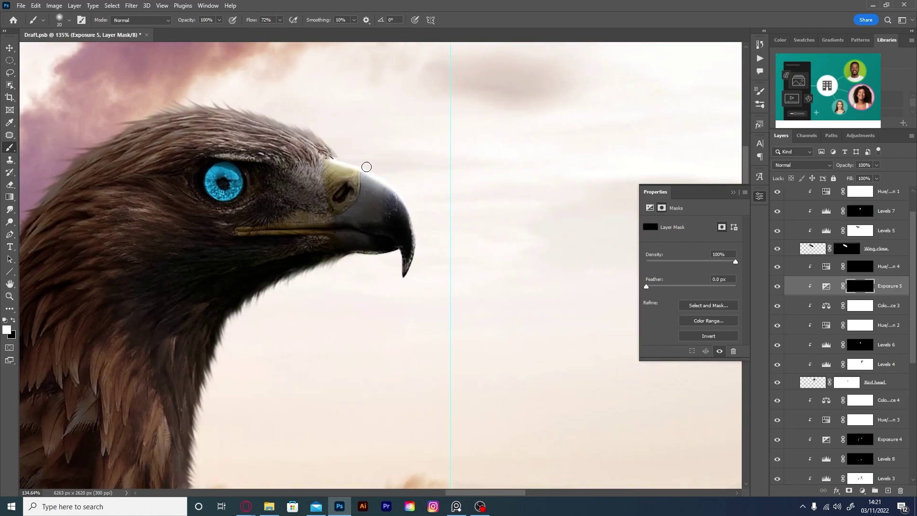
pyautogui.hotkey('shift', '1')
pyautogui.moveTo(330, 151); pyautogui.dragTo(153, 117)
# Paint more passes over the head-top feathers with a larger brush, lowering flow to 5%.
pyautogui.press(']')
pyautogui.press(']')
pyautogui.press(']')
pyautogui.hotkey('shift', '7')
pyautogui.hotkey('shift', '5')
pyautogui.press(']')
pyautogui.press(']')
pyautogui.press(']')
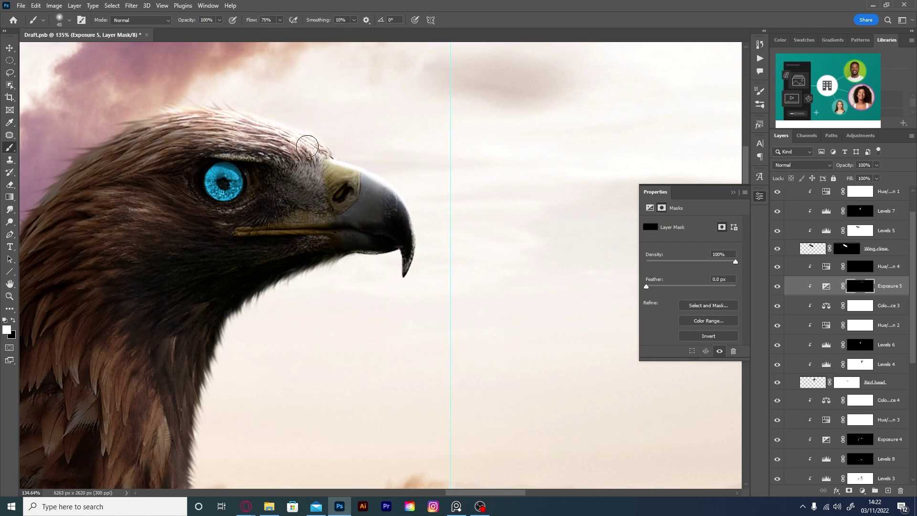
pyautogui.moveTo(326, 139); pyautogui.dragTo(143, 124)
pyautogui.press('x')
pyautogui.click(280, 20)
pyautogui.moveTo(282, 31); pyautogui.dragTo(250, 31)
pyautogui.moveTo(153, 129); pyautogui.dragTo(191, 115)
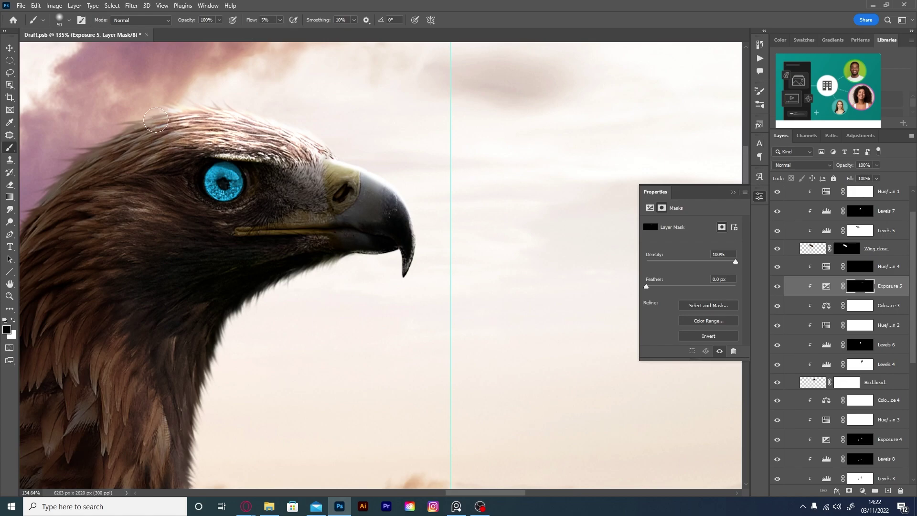
# Repaint the head-top feathers at 25% flow, then switch to black.
pyautogui.scroll(-5, 301, 117)
pyautogui.scroll(6, 209, 188)
pyautogui.press('x')
pyautogui.press('[')
pyautogui.press('[')
pyautogui.press('[')
pyautogui.hotkey('shift', '2')
pyautogui.hotkey('shift', '5')
pyautogui.moveTo(209, 188); pyautogui.dragTo(143, 210)
pyautogui.press('x')
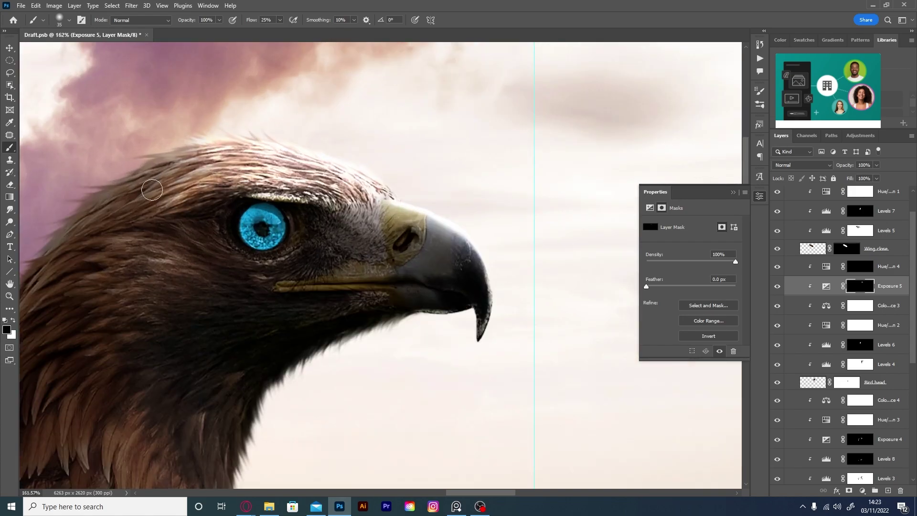
pyautogui.moveTo(286, 239); pyautogui.dragTo(262, 216)
# Soften the beak's cere shading with low-flow strokes on the Levels 4 mask.
pyautogui.click(860, 364)
pyautogui.hotkey('shift', '0')
pyautogui.hotkey('shift', '5')
pyautogui.press(']')
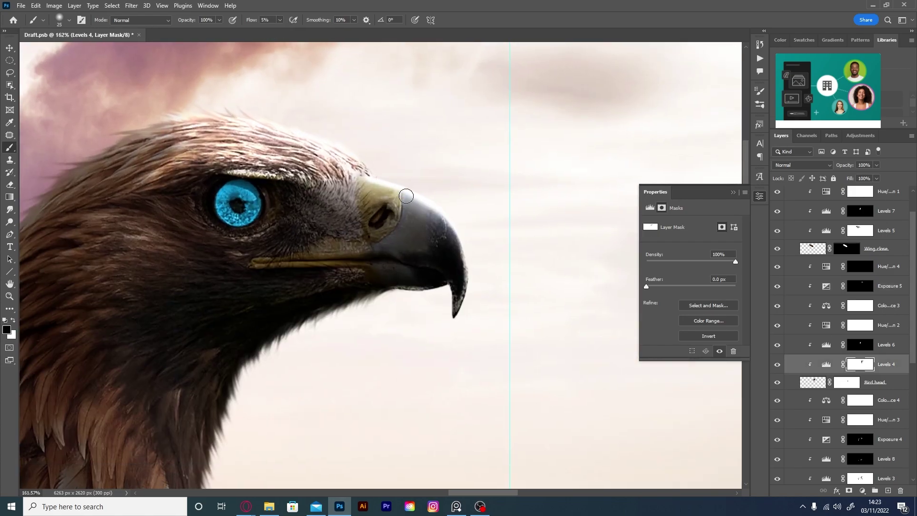
pyautogui.moveTo(406, 224); pyautogui.dragTo(377, 184)
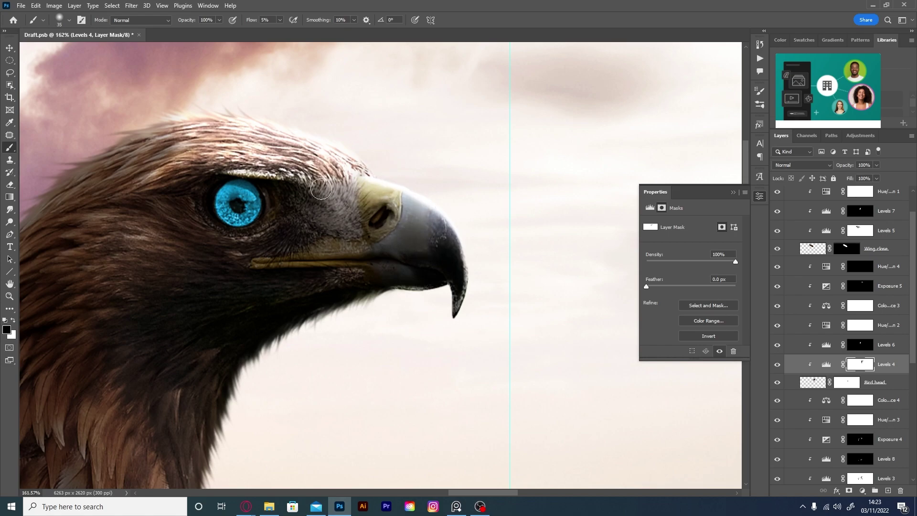
# Brighten the head-top feathers on the Exposure 5 mask, then set flow 5% and brush size 30.
pyautogui.hotkey('alt', ']')
pyautogui.hotkey('alt', ']')
pyautogui.hotkey('alt', ']')
pyautogui.moveTo(179, 129)
pyautogui.mouseDown()
pyautogui.moveTo(144, 143)
pyautogui.moveTo(208, 127)
pyautogui.mouseUp()
pyautogui.hotkey('shift', '2')
pyautogui.hotkey('shift', '1')
pyautogui.hotkey('shift', '0')
pyautogui.hotkey('shift', '5')
pyautogui.press('[')
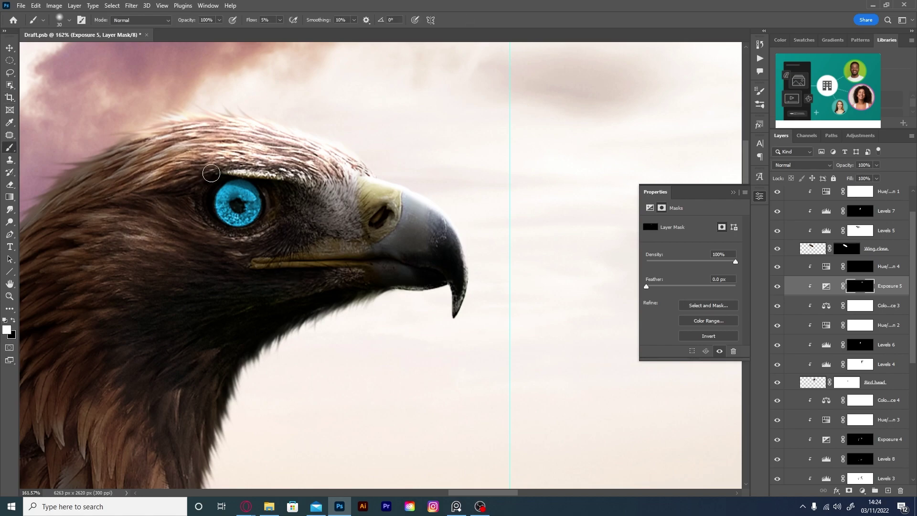
pyautogui.press(']')
pyautogui.press(']')
pyautogui.press(']')
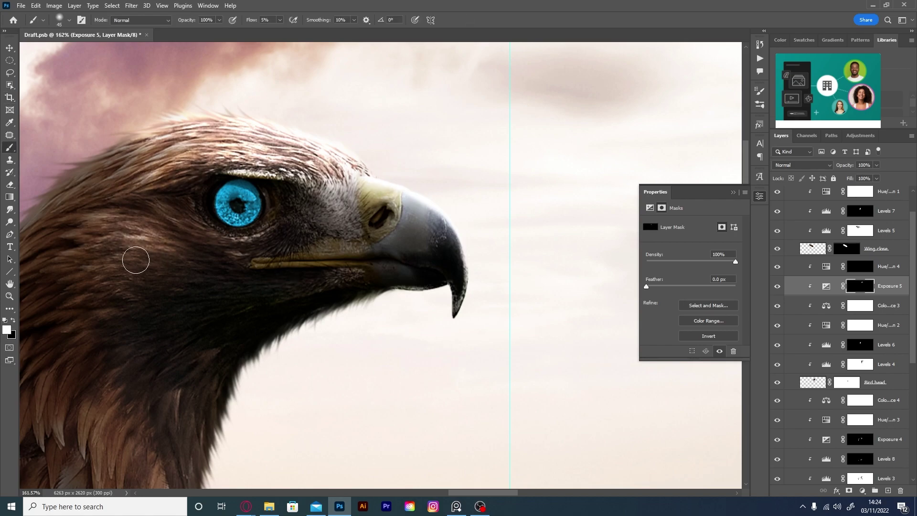
pyautogui.scroll(-3, 135, 260)
pyautogui.scroll(-2, 283, 153)
pyautogui.scroll(1, 303, 219)
pyautogui.press(']')
pyautogui.press(']')
pyautogui.press(']')
pyautogui.hotkey('shift', '0')
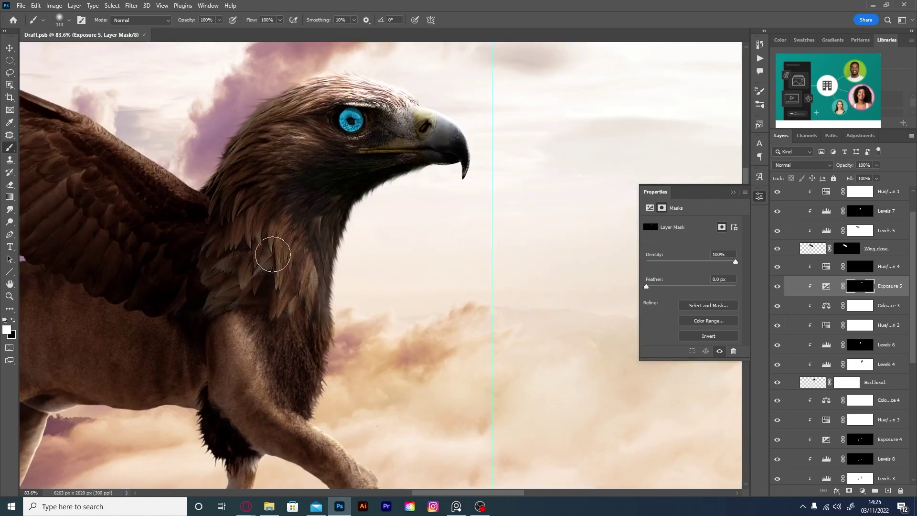
pyautogui.scroll(2, 273, 254)
pyautogui.press('[')
pyautogui.press('[')
pyautogui.press('[')
pyautogui.press('1')
pyautogui.press('4')
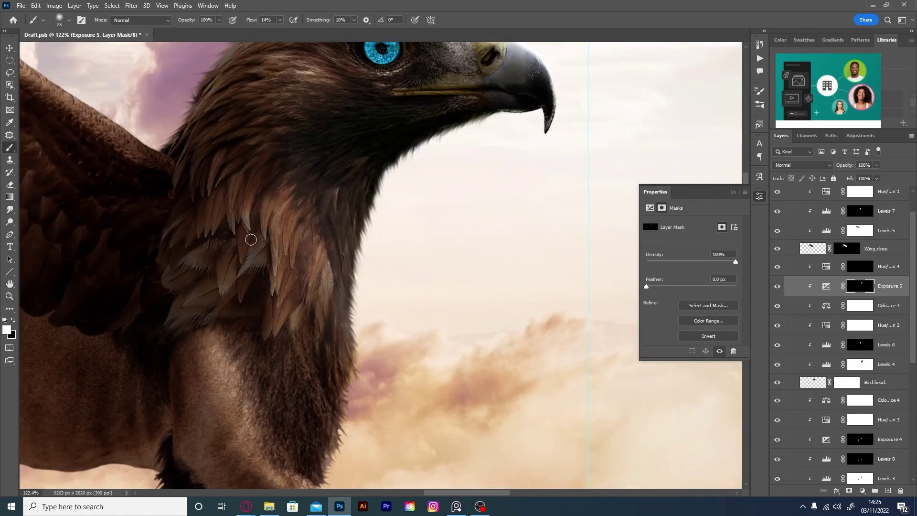
pyautogui.press('[')
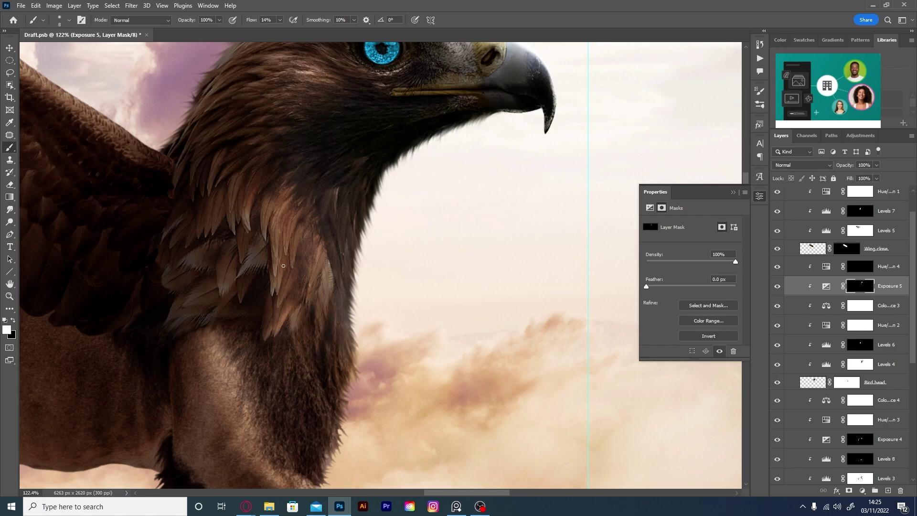
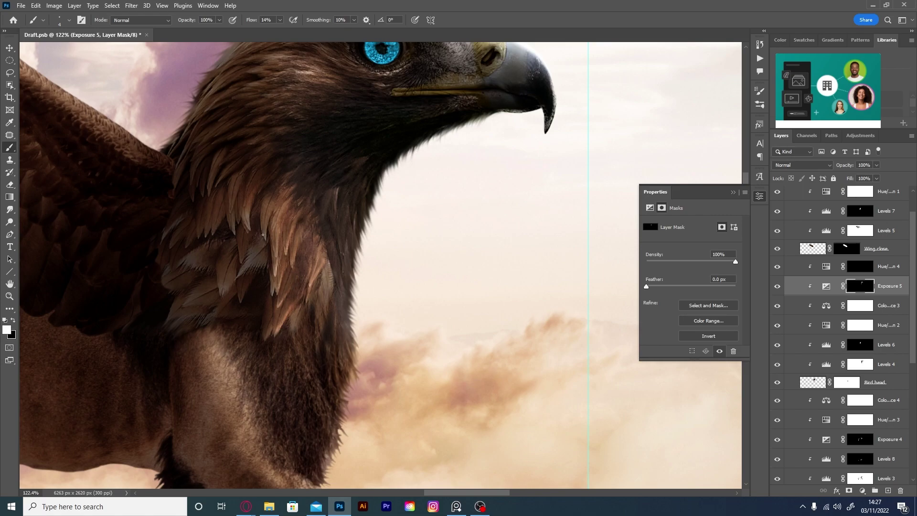
# Save the composite with the head and neck exposure touch-ups.
pyautogui.scroll(-2, 264, 224)
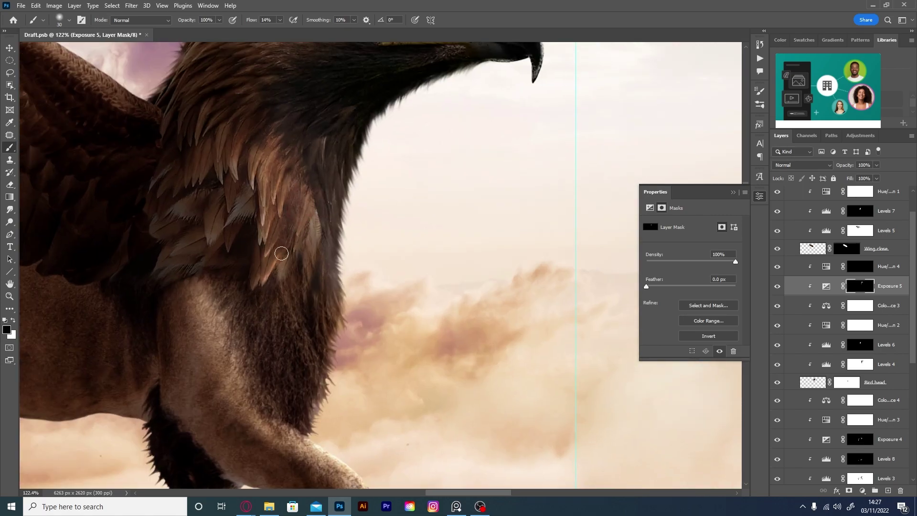
pyautogui.scroll(-3, 280, 252)
pyautogui.hotkey('ctrl', 's')
pyautogui.scroll(2, 360, 212)
pyautogui.scroll(2, 330, 124)
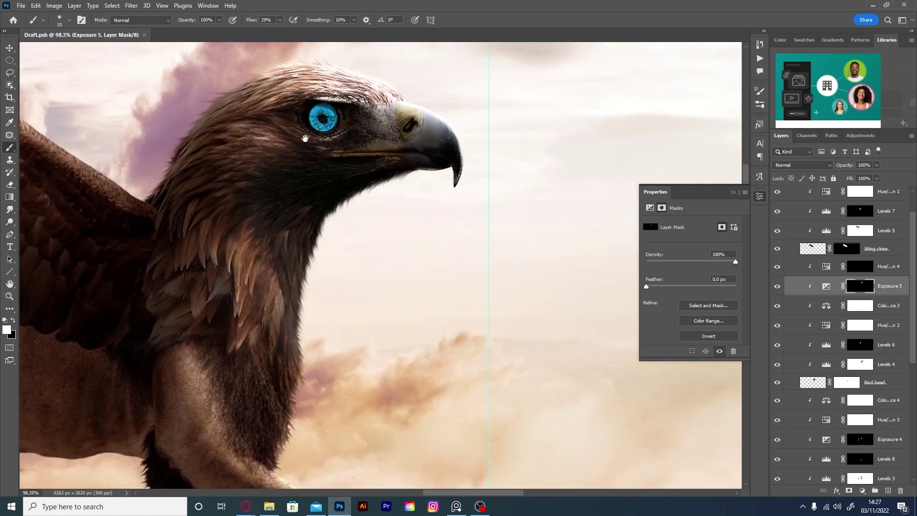
pyautogui.press('x')
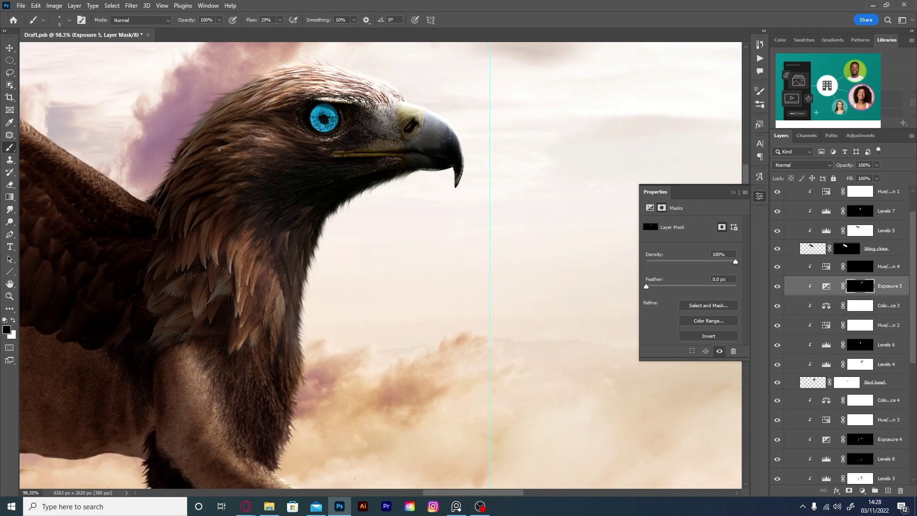
pyautogui.scroll(-3, 361, 172)
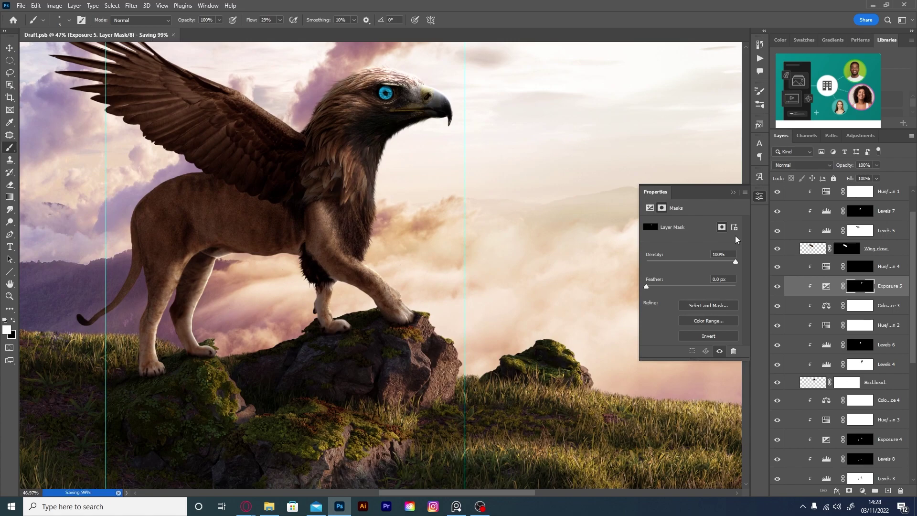
pyautogui.scroll(3, 430, 239)
pyautogui.hotkey('ctrl', 's')
# Select the Exposure 4 adjustment mask and switch to the Move tool.
pyautogui.press('x')
pyautogui.scroll(-3, 430, 180)
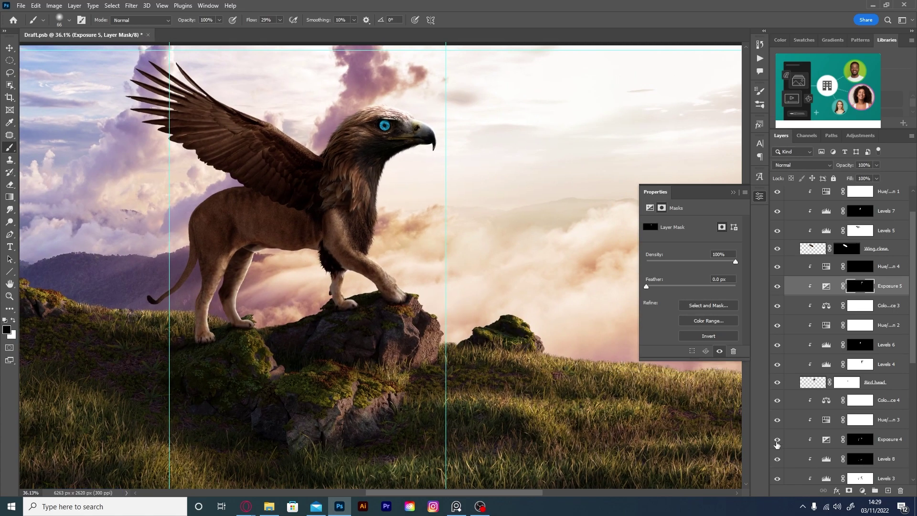
pyautogui.click(860, 439)
pyautogui.press('x')
pyautogui.press('v')
pyautogui.scroll(1, 385, 226)
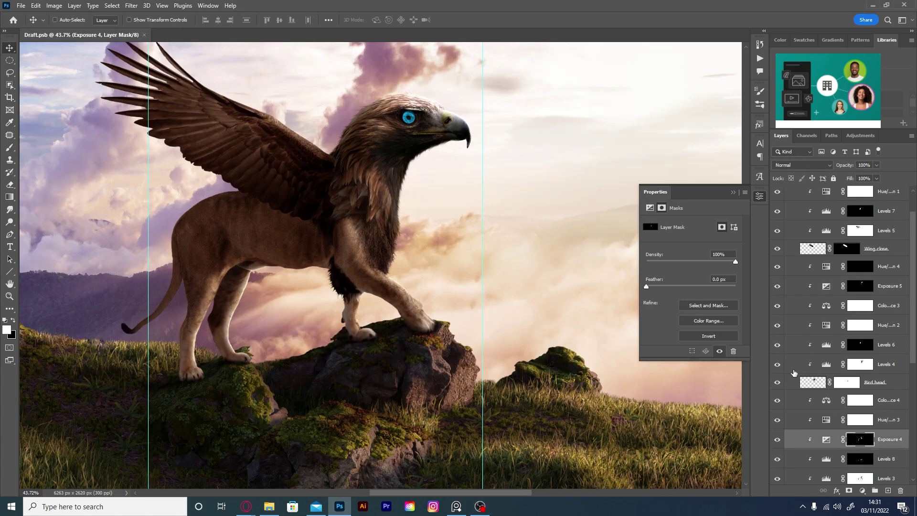
pyautogui.scroll(5, 841, 334)
# Add a new Exposure adjustment layer with its mask inverted to black.
pyautogui.click(860, 247)
pyautogui.hotkey('ctrl', 'i')
pyautogui.press('b')
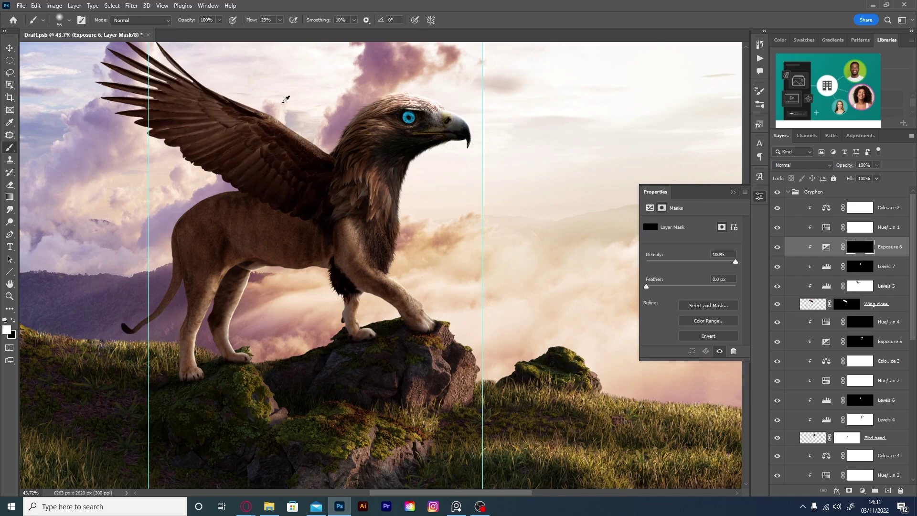
pyautogui.scroll(4, 296, 128)
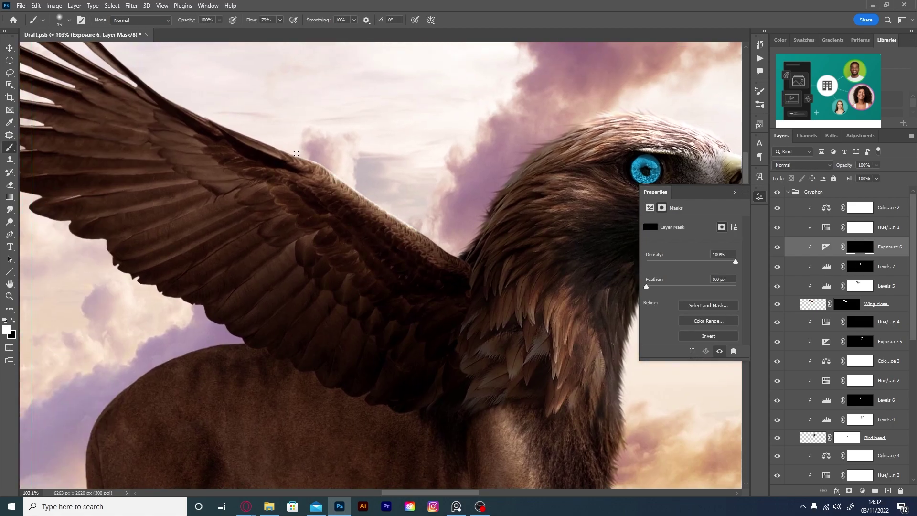
# Paint white on the mask to brighten the wing's leading edge.
pyautogui.moveTo(308, 158); pyautogui.dragTo(483, 283)
pyautogui.moveTo(337, 249); pyautogui.dragTo(526, 339)
pyautogui.press('x')
pyautogui.press(']')
pyautogui.moveTo(339, 245); pyautogui.dragTo(370, 268)
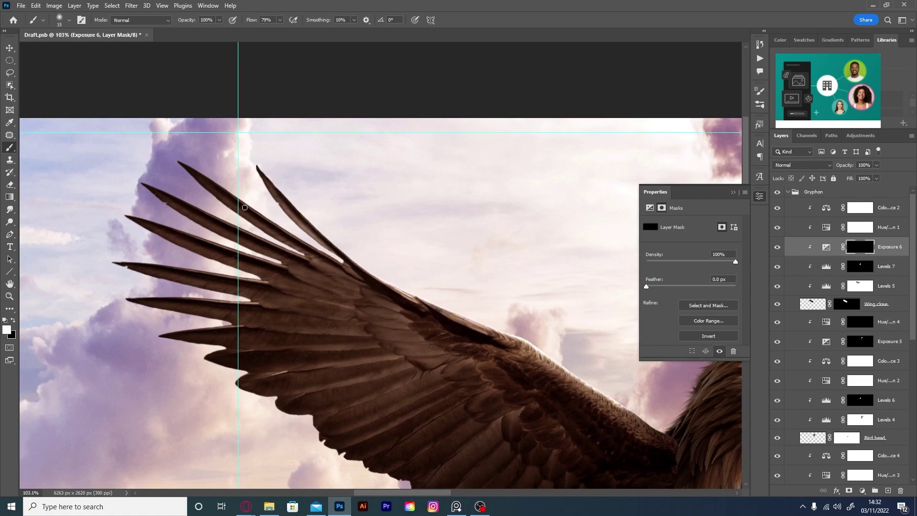
pyautogui.press('[')
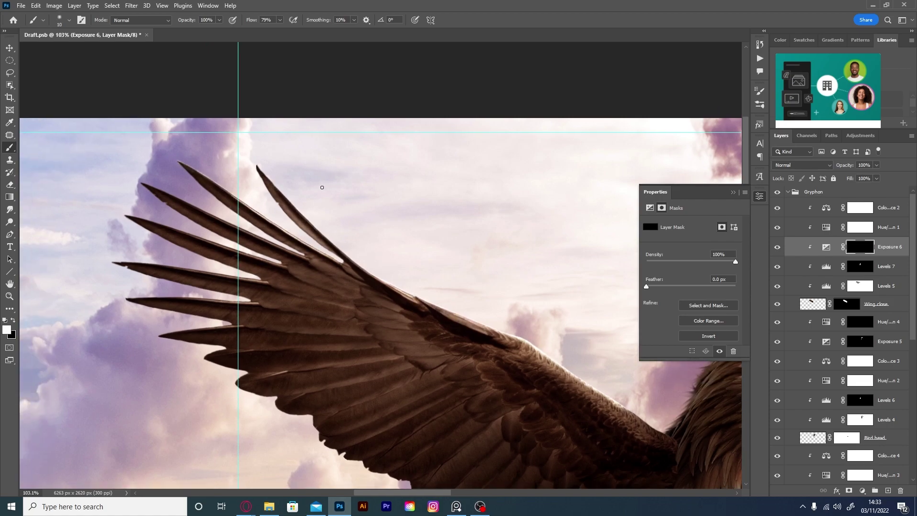
# Brighten thin strips along several wing feather edges with a small brush.
pyautogui.moveTo(242, 229); pyautogui.dragTo(177, 198)
pyautogui.moveTo(209, 239)
pyautogui.mouseDown()
pyautogui.moveTo(286, 266)
pyautogui.moveTo(196, 270)
pyautogui.mouseUp()
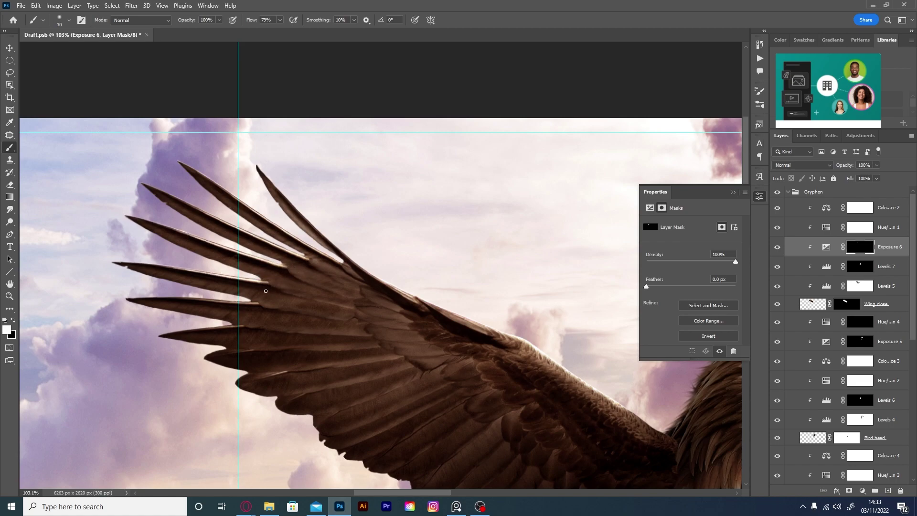
pyautogui.scroll(-1, 266, 291)
pyautogui.moveTo(253, 266); pyautogui.dragTo(164, 261)
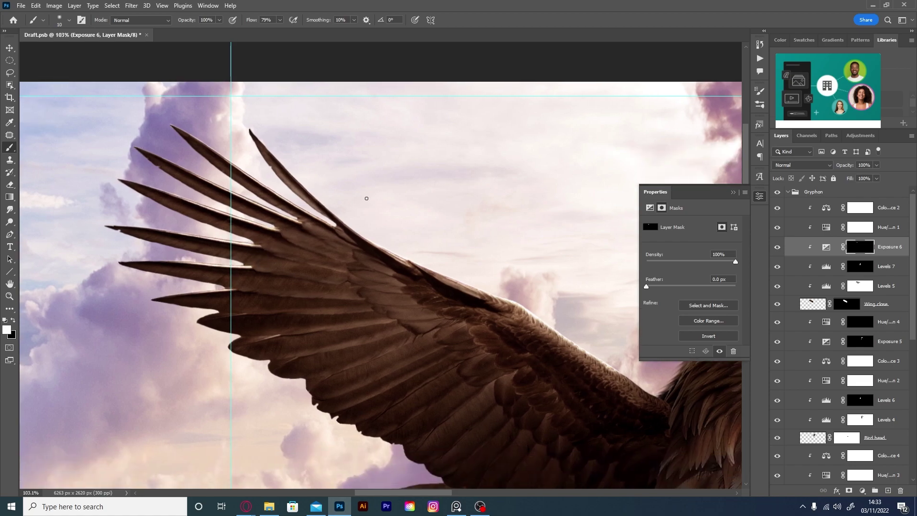
pyautogui.press(']')
pyautogui.scroll(-1, 378, 196)
pyautogui.moveTo(358, 201); pyautogui.dragTo(338, 225)
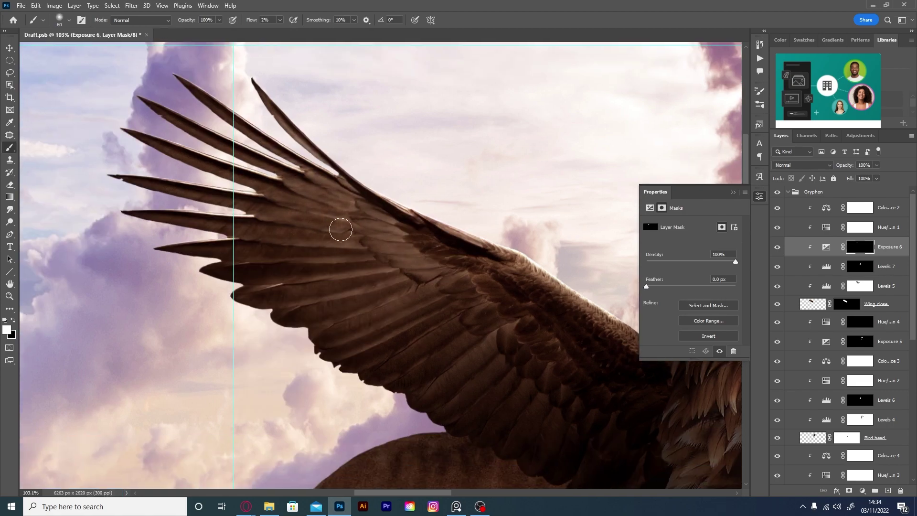
# At 10% flow, brighten the leftmost feather edge and zoom out to check the gryphon.
pyautogui.hotkey('shift', '1')
pyautogui.press('[')
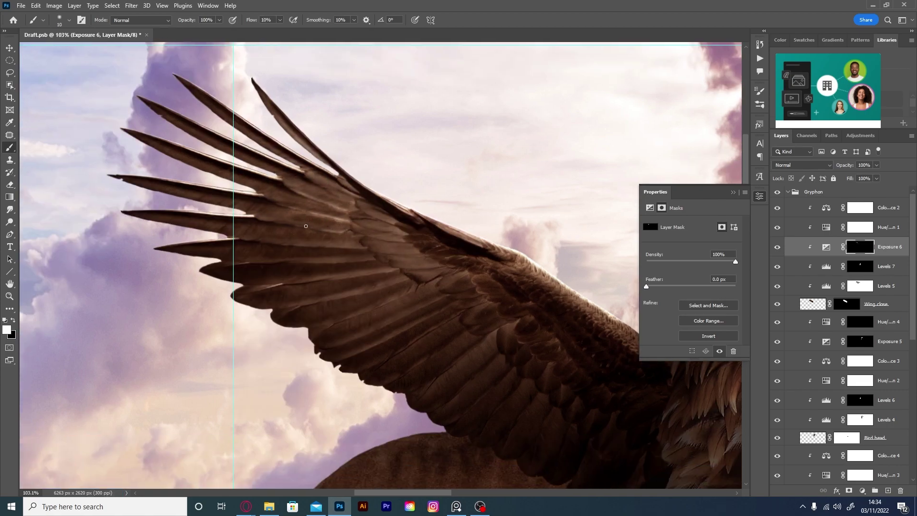
pyautogui.scroll(-3, 286, 224)
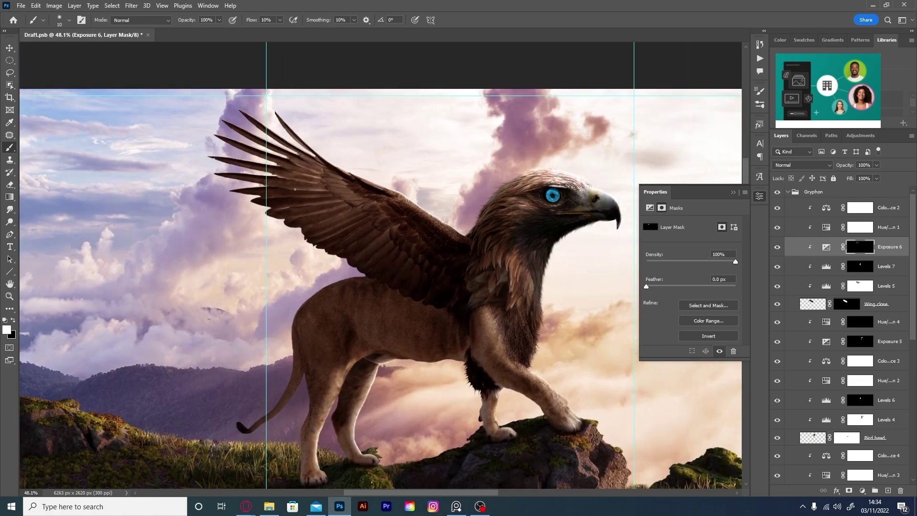
pyautogui.scroll(3, 329, 210)
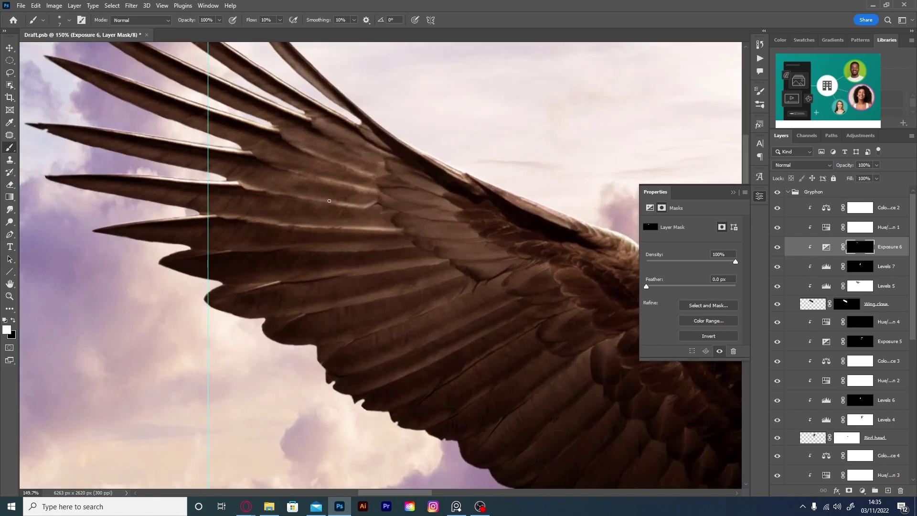
pyautogui.press('x')
pyautogui.moveTo(277, 166); pyautogui.dragTo(377, 189)
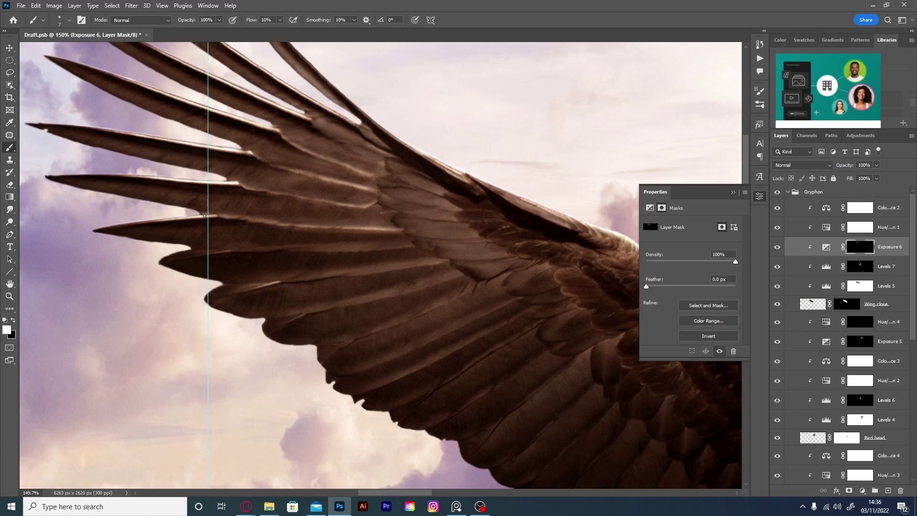
pyautogui.hotkey('ctrl', '0')
# Softly brighten more of the wing with broad 4% flow strokes and save the composite.
pyautogui.scroll(5, 292, 136)
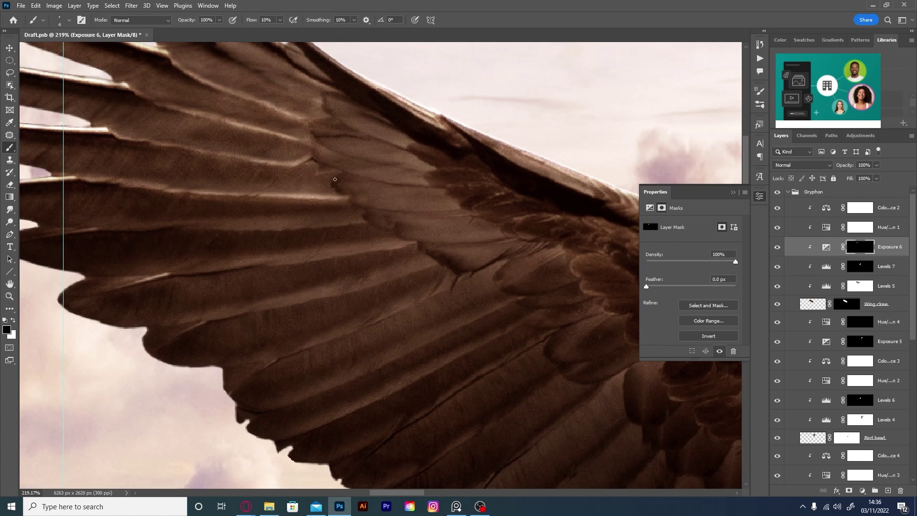
pyautogui.hotkey('ctrl', '0')
pyautogui.scroll(4, 228, 138)
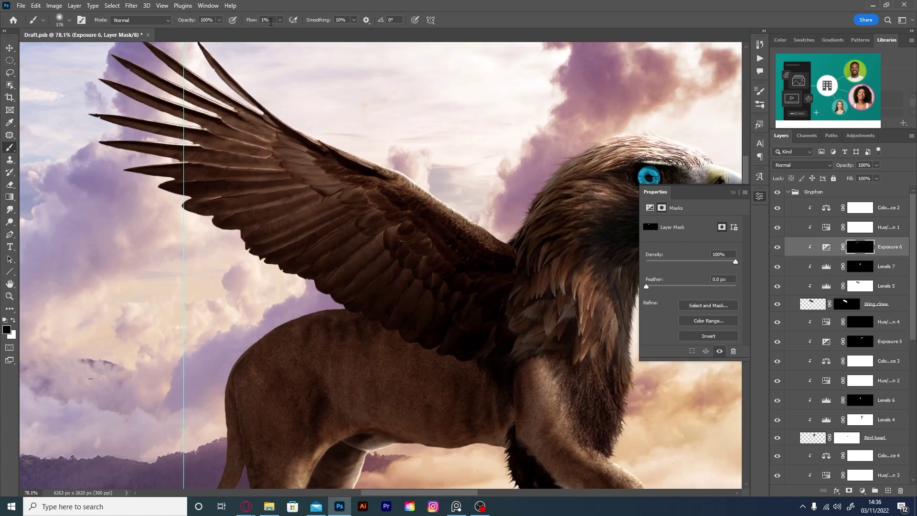
pyautogui.press('x')
pyautogui.moveTo(229, 137); pyautogui.dragTo(287, 148)
pyautogui.moveTo(201, 95); pyautogui.dragTo(348, 164)
pyautogui.scroll(-2, 227, 134)
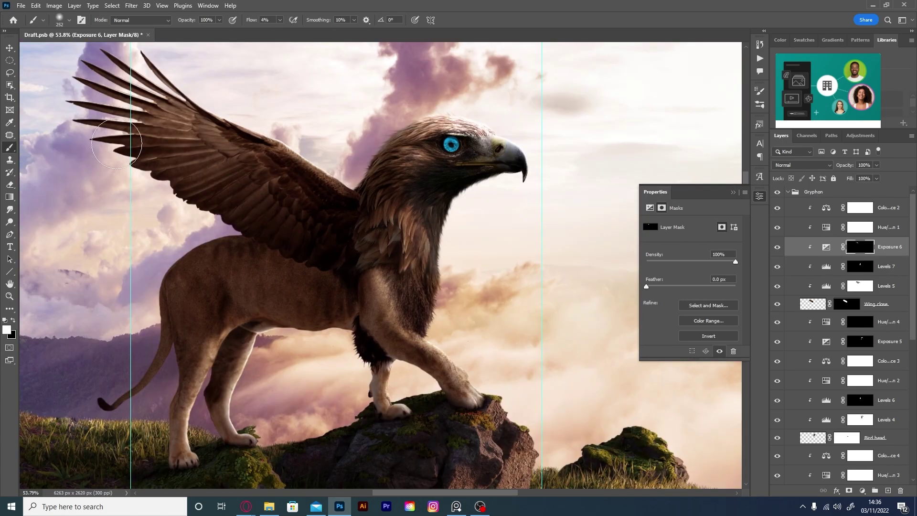
pyautogui.scroll(-2, 227, 132)
pyautogui.hotkey('ctrl', 's')
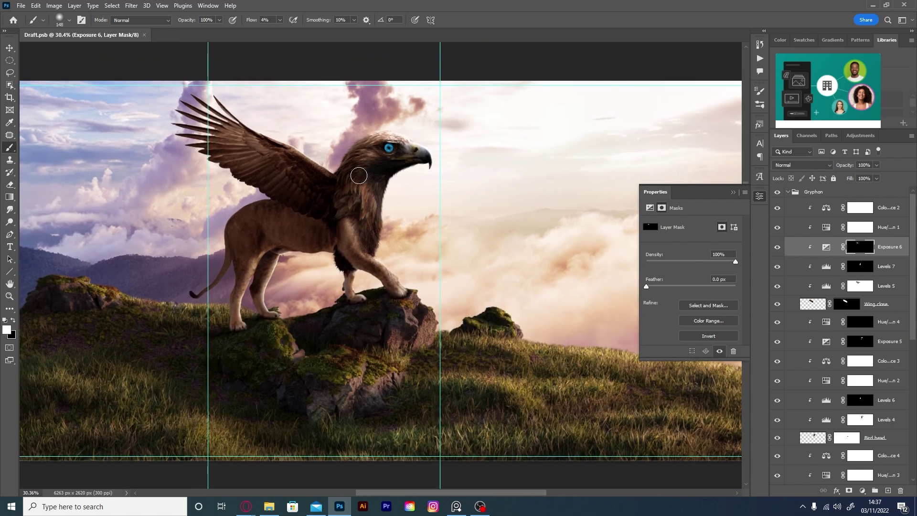
pyautogui.scroll(3, 411, 173)
pyautogui.scroll(2, 412, 173)
pyautogui.scroll(5, 385, 225)
pyautogui.hotkey('shift', '0')
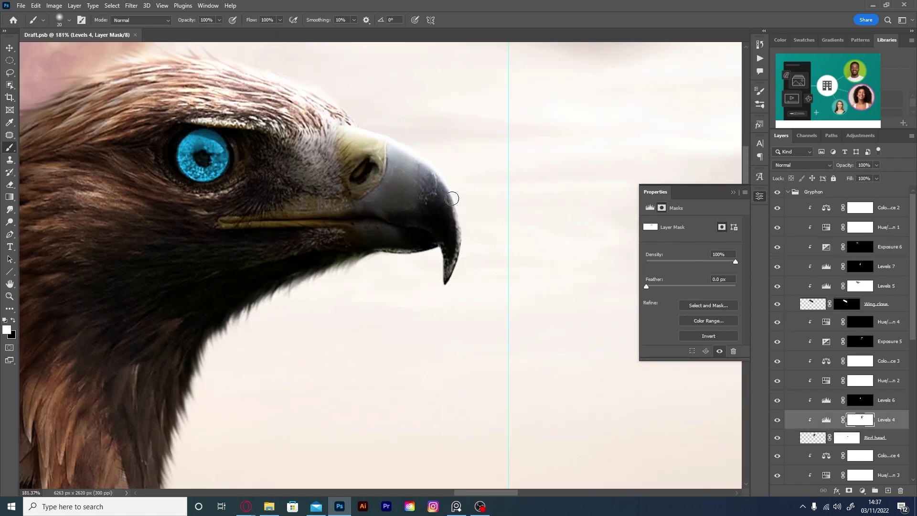
# Paint black on the Levels 4 mask to soften the area around the nostril.
pyautogui.press('x')
pyautogui.scroll(2, 365, 165)
pyautogui.hotkey('shift', '1')
pyautogui.hotkey('shift', '6')
pyautogui.press(']')
pyautogui.moveTo(353, 157)
pyautogui.mouseDown()
pyautogui.moveTo(335, 196)
pyautogui.moveTo(331, 135)
pyautogui.mouseUp()
pyautogui.scroll(-10, 331, 134)
pyautogui.hotkey('ctrl', 's')
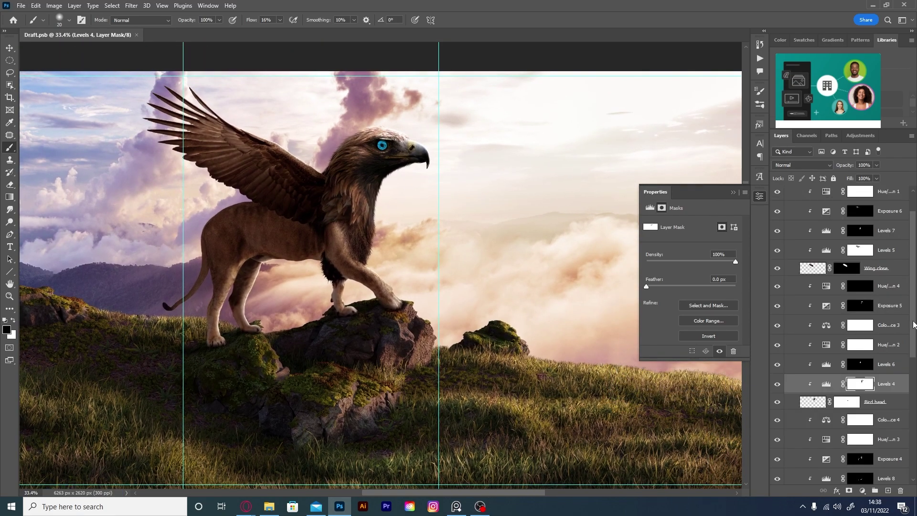
# Copy the Extra wings layer higher in the stack, rename it 'Back wing', and select its mask.
pyautogui.scroll(-5, 860, 335)
pyautogui.moveTo(877, 392)
pyautogui.mouseDown()
pyautogui.moveTo(871, 356)
pyautogui.moveTo(871, 368)
pyautogui.mouseUp()
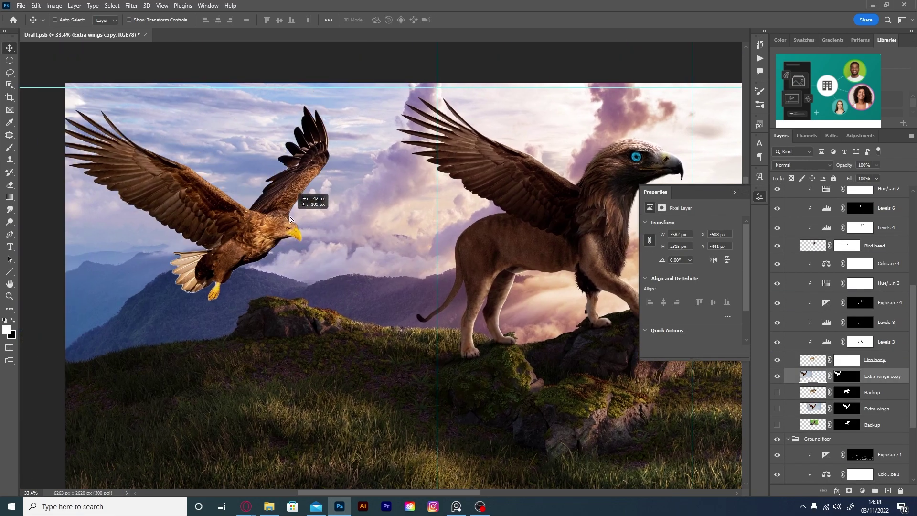
pyautogui.press('l')
pyautogui.doubleClick(882, 376)
pyautogui.write('Back wing')
pyautogui.click(847, 376)
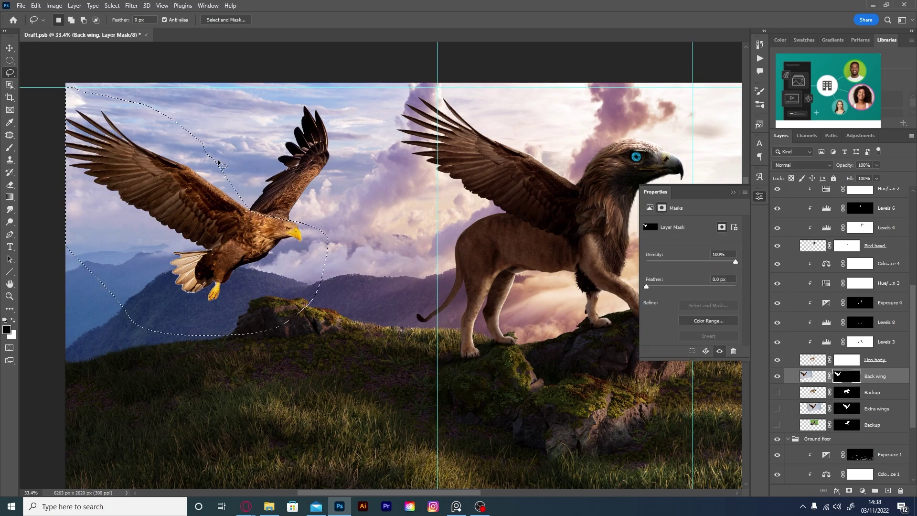
# Move the Back wing copy behind the gryphon's head and save the composite.
pyautogui.press('v')
pyautogui.moveTo(200, 191); pyautogui.dragTo(373, 200)
pyautogui.scroll(1, 373, 200)
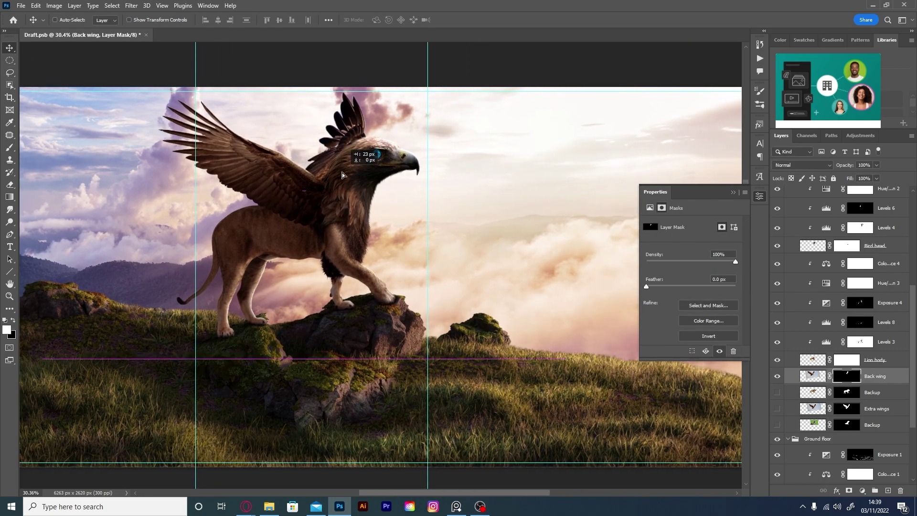
pyautogui.hotkey('ctrl', 's')
pyautogui.scroll(-3, 331, 188)
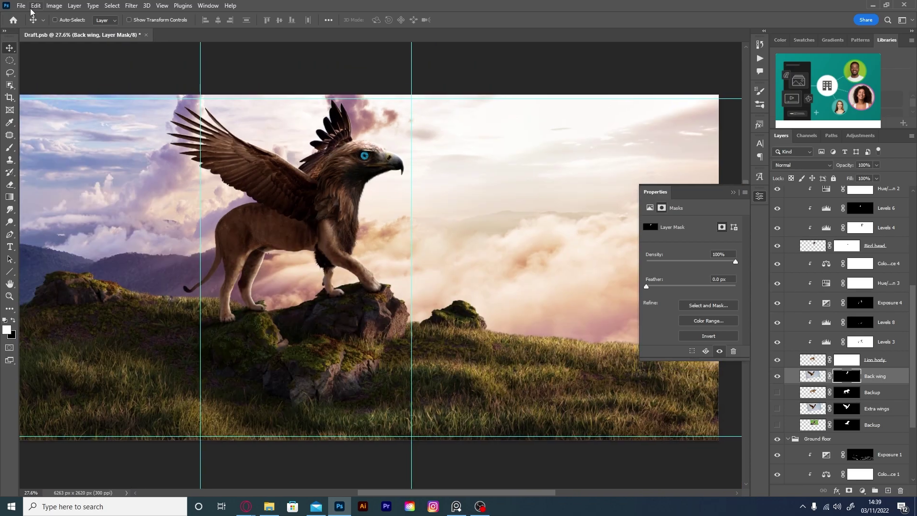
pyautogui.press('b')
pyautogui.scroll(10, 348, 127)
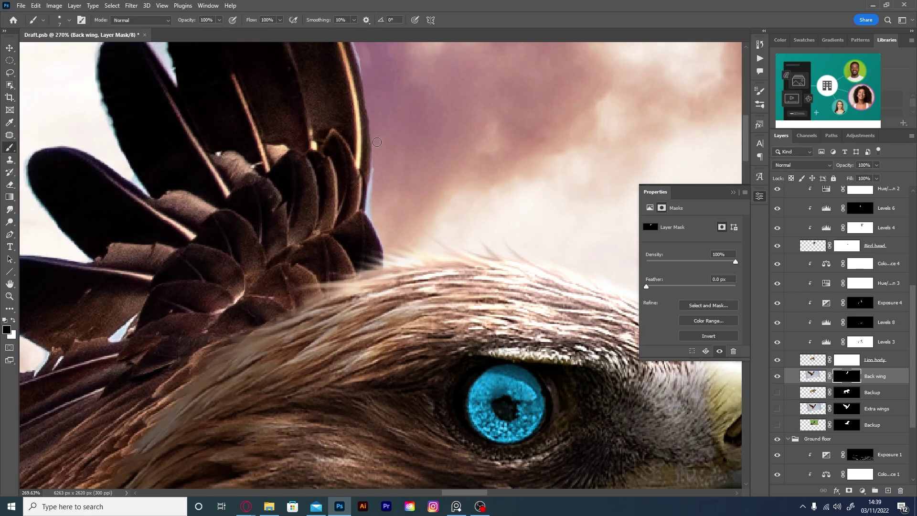
# Paint away the bluish fringe on the back wing's feather in the mask.
pyautogui.press('[')
pyautogui.press(']')
pyautogui.scroll(5, 378, 215)
pyautogui.moveTo(367, 219); pyautogui.dragTo(390, 291)
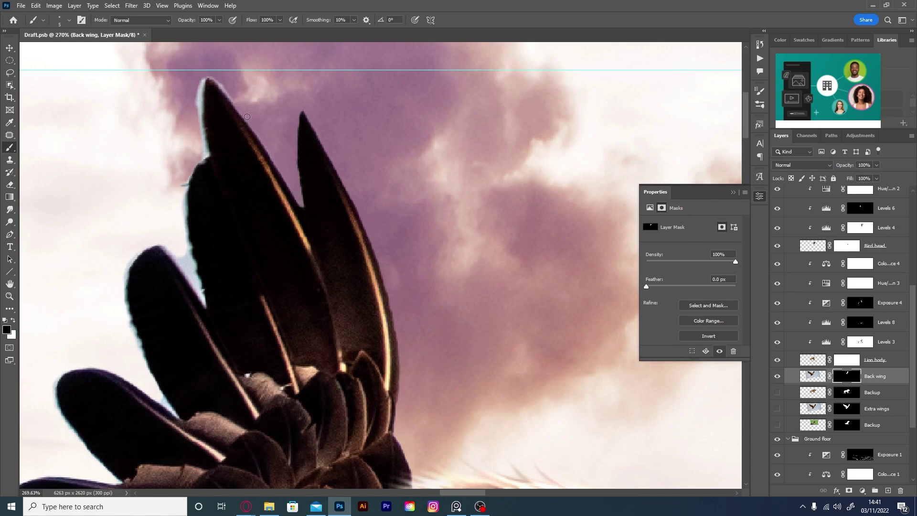
pyautogui.hscroll(-2, 225, 124)
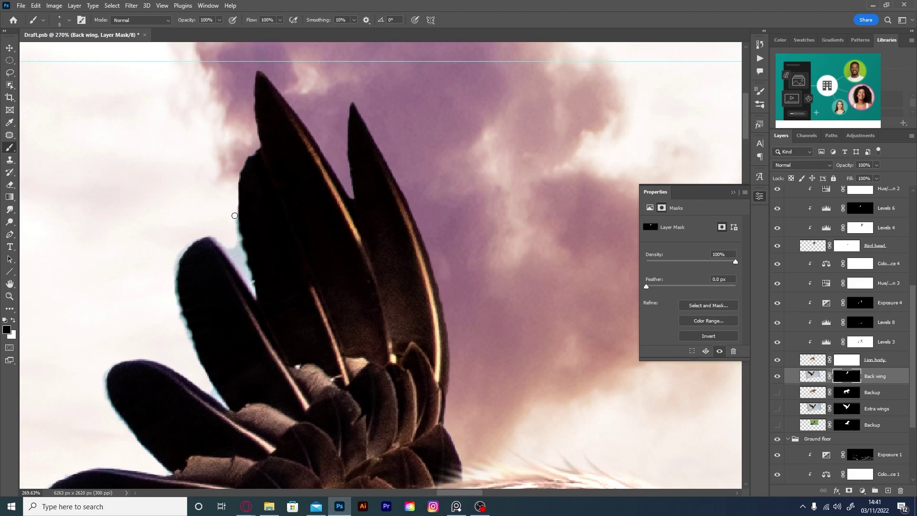
pyautogui.scroll(-1, 236, 208)
pyautogui.press('[')
pyautogui.press('[')
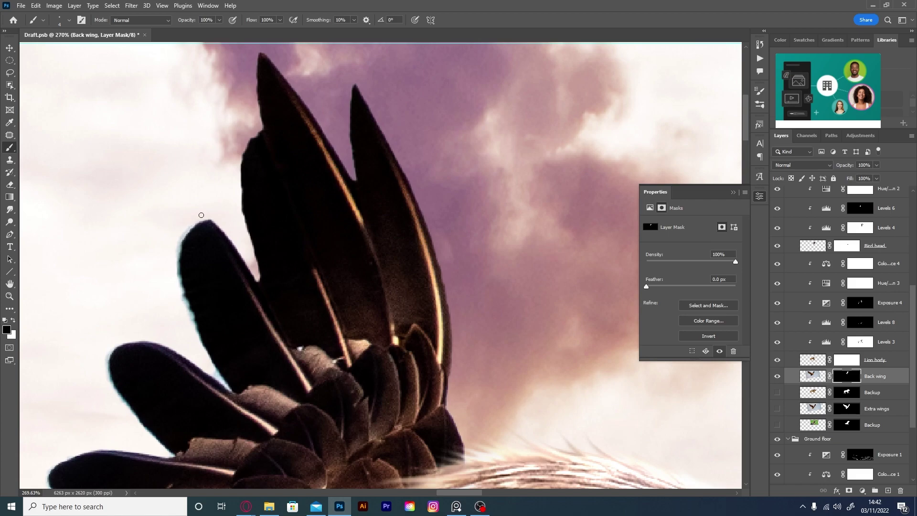
# Clean the next feather edges toward the gryphon's eye with a fine brush and save.
pyautogui.moveTo(187, 260)
pyautogui.mouseDown()
pyautogui.moveTo(222, 233)
pyautogui.moveTo(196, 216)
pyautogui.moveTo(251, 201)
pyautogui.mouseUp()
pyautogui.press(']')
pyautogui.press(']')
pyautogui.press(']')
pyautogui.press('[')
pyautogui.press('[')
pyautogui.press('[')
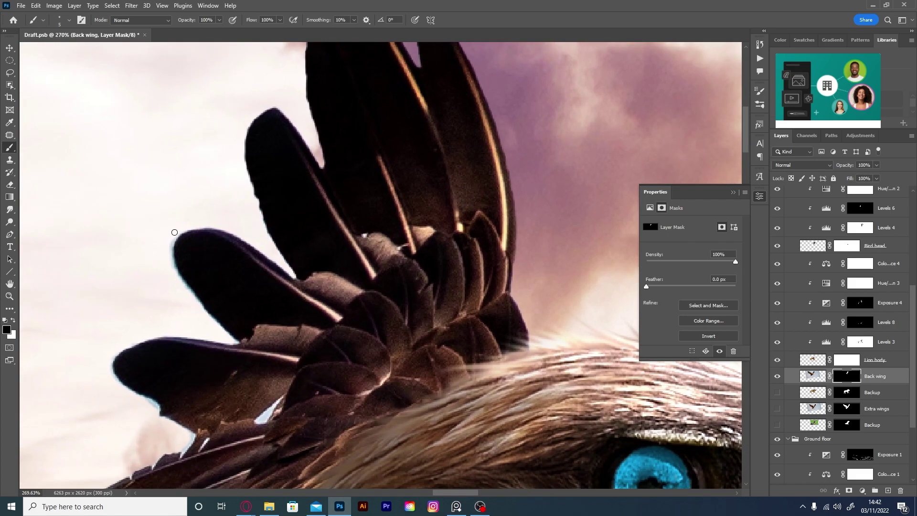
pyautogui.moveTo(216, 324); pyautogui.dragTo(254, 303)
pyautogui.press(']')
pyautogui.press(']')
pyautogui.scroll(-3, 233, 277)
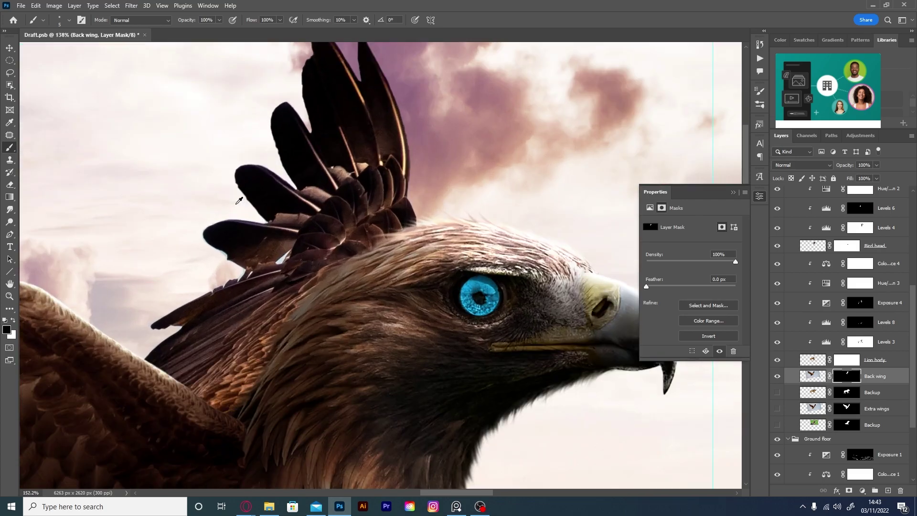
pyautogui.scroll(3, 236, 254)
pyautogui.scroll(2, 239, 238)
pyautogui.hotkey('ctrl', 's')
pyautogui.press('[')
pyautogui.scroll(2, 241, 232)
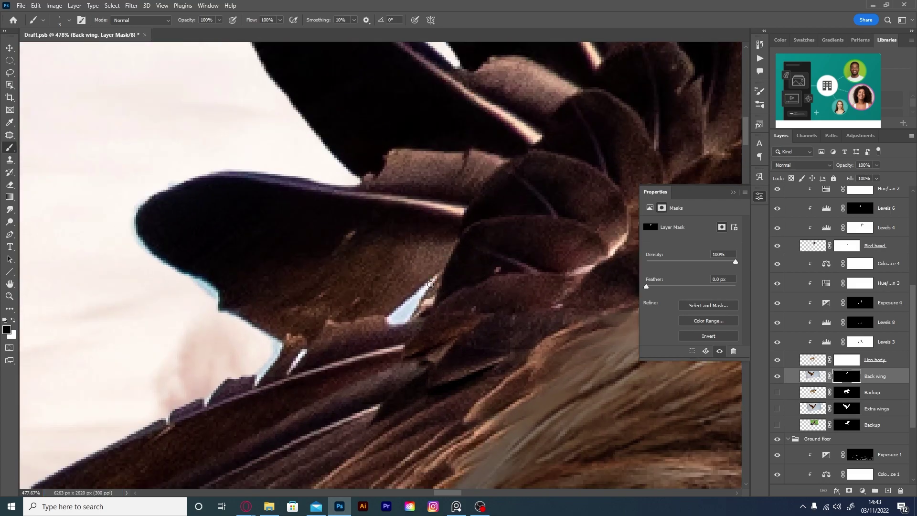
# Patch a gap in the feathers, then resume painting the Back wing mask.
pyautogui.press('j')
pyautogui.scroll(1, 401, 270)
pyautogui.moveTo(428, 262); pyautogui.dragTo(401, 270)
pyautogui.hotkey('ctrl', 'd')
pyautogui.press('b')
pyautogui.hotkey('ctrl', '\\')
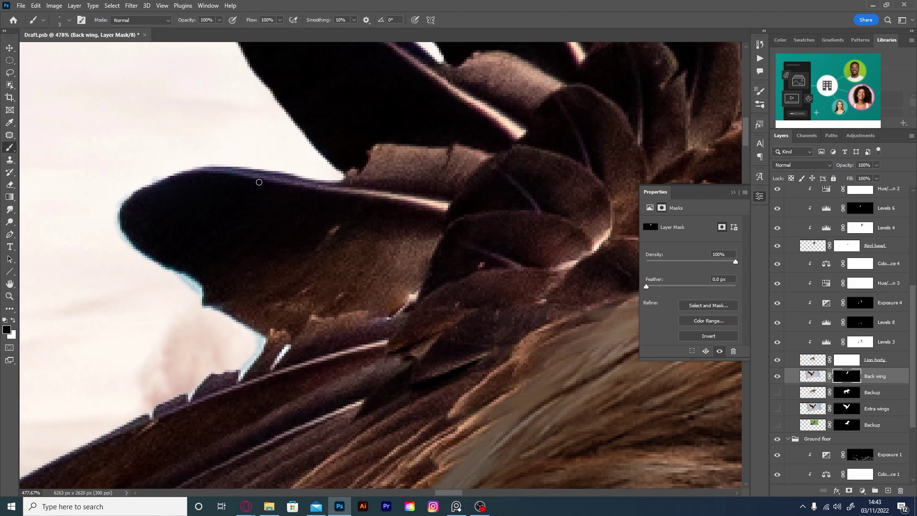
pyautogui.moveTo(145, 183); pyautogui.dragTo(201, 296)
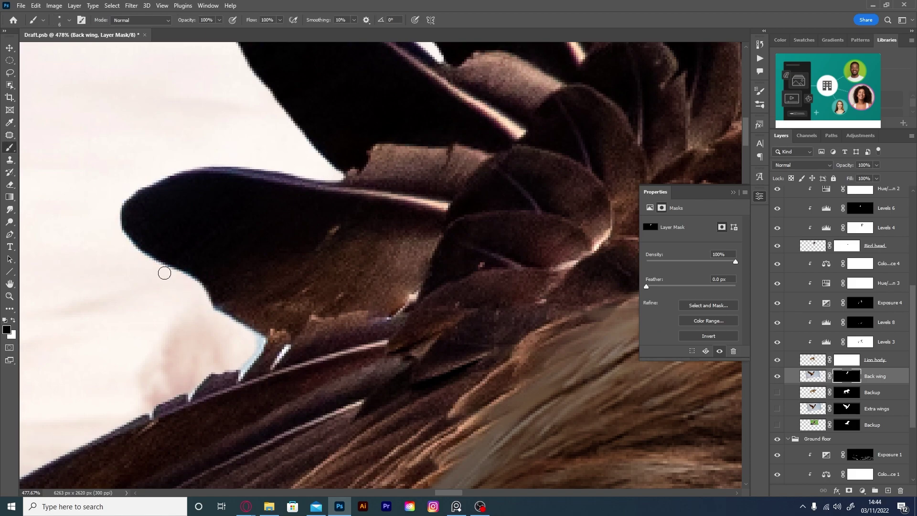
pyautogui.scroll(-5, 230, 286)
pyautogui.scroll(-5, 186, 241)
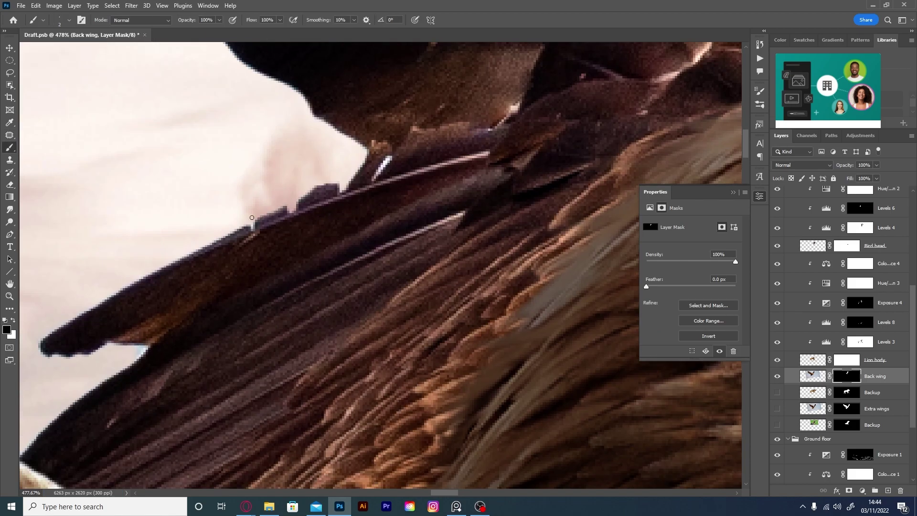
pyautogui.hscroll(-7, 194, 233)
pyautogui.keyDown('alt'); pyautogui.scroll(-10, 254, 170); pyautogui.keyUp('alt')
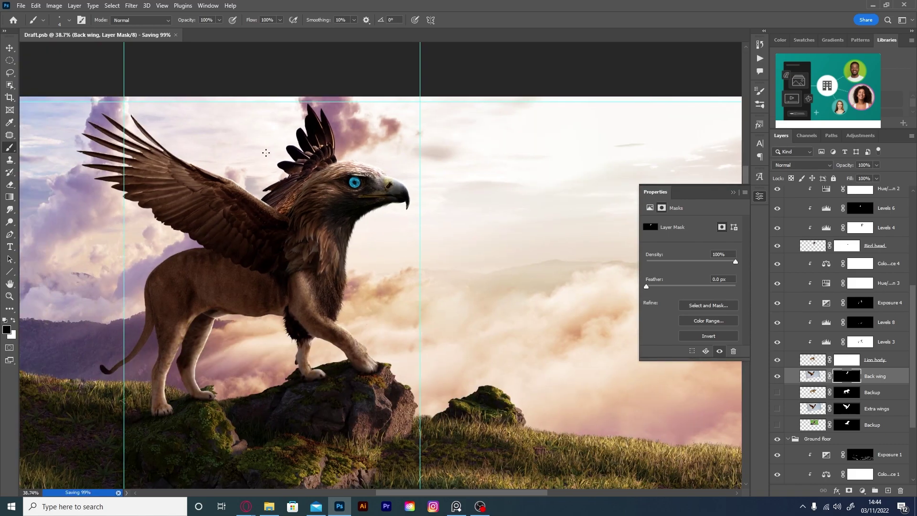
# Duplicate the head adjustment layers above Back wing, clip them to it, and save.
pyautogui.moveTo(879, 459); pyautogui.dragTo(875, 443)
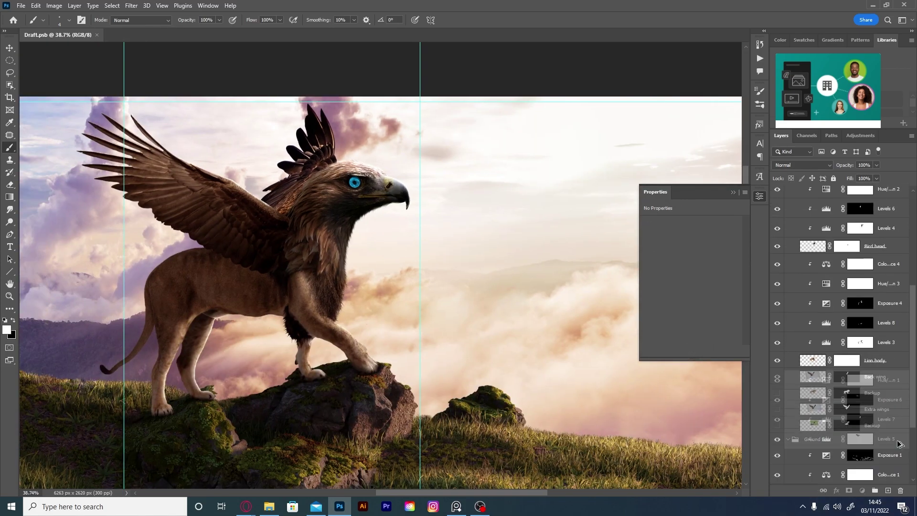
pyautogui.hotkey('ctrl', 'alt', 'g')
pyautogui.click(860, 417)
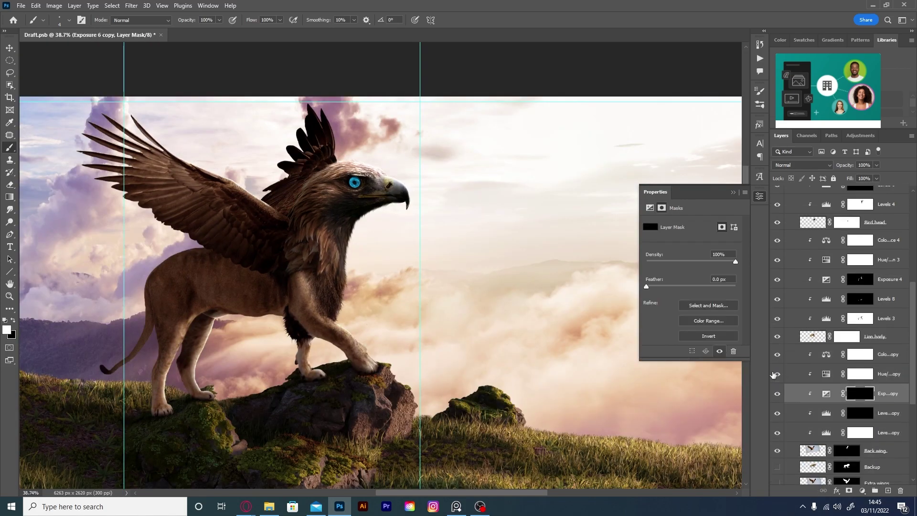
pyautogui.scroll(-1, 825, 368)
pyautogui.hotkey('ctrl', 's')
pyautogui.click(860, 432)
pyautogui.keyDown('alt'); pyautogui.scroll(5, 328, 67); pyautogui.keyUp('alt')
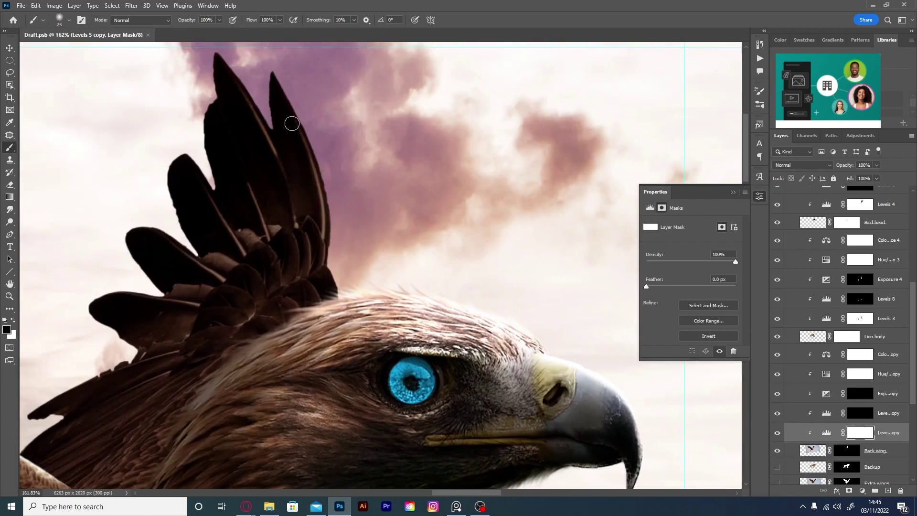
# Lighten the raised feathers on the Levels 5 copy mask with a 38% flow brush.
pyautogui.hotkey('shift', '3')
pyautogui.hotkey('shift', '8')
pyautogui.press('[')
pyautogui.press('[')
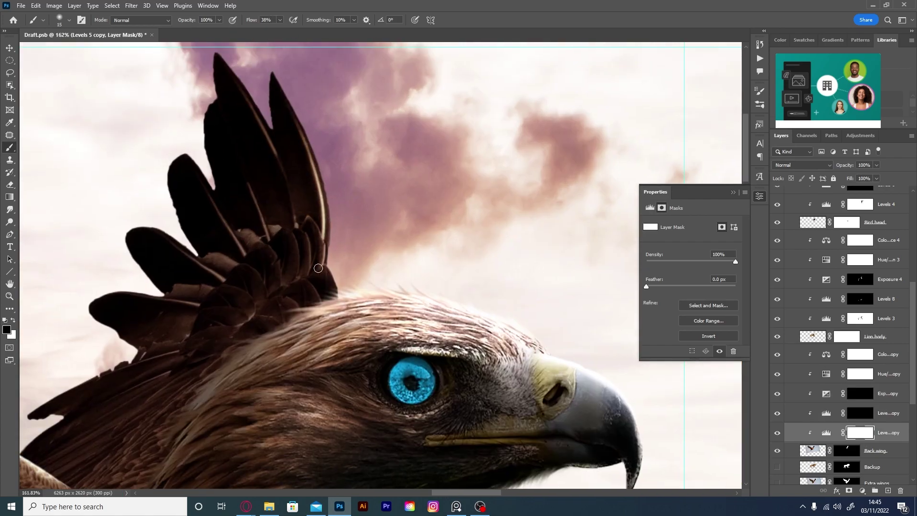
pyautogui.press(']')
pyautogui.moveTo(281, 234); pyautogui.dragTo(198, 253)
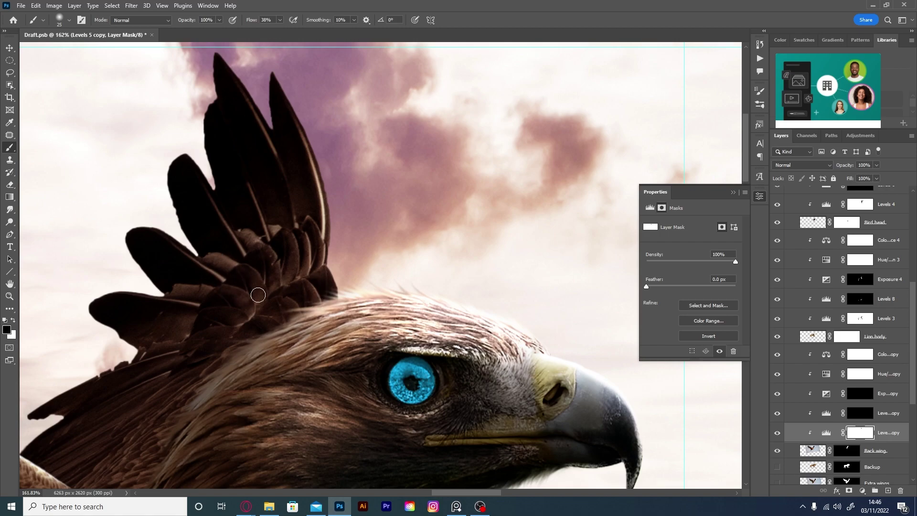
pyautogui.press('x')
pyautogui.press('x')
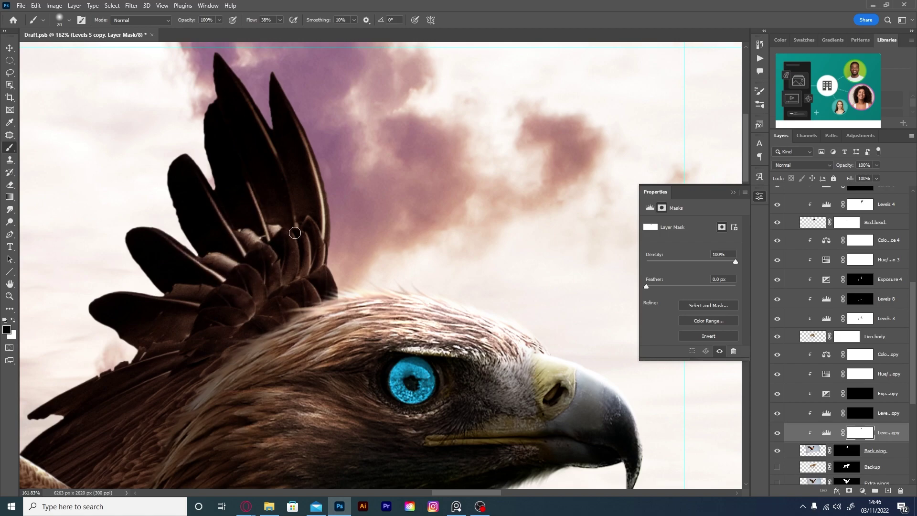
pyautogui.scroll(-3, 261, 130)
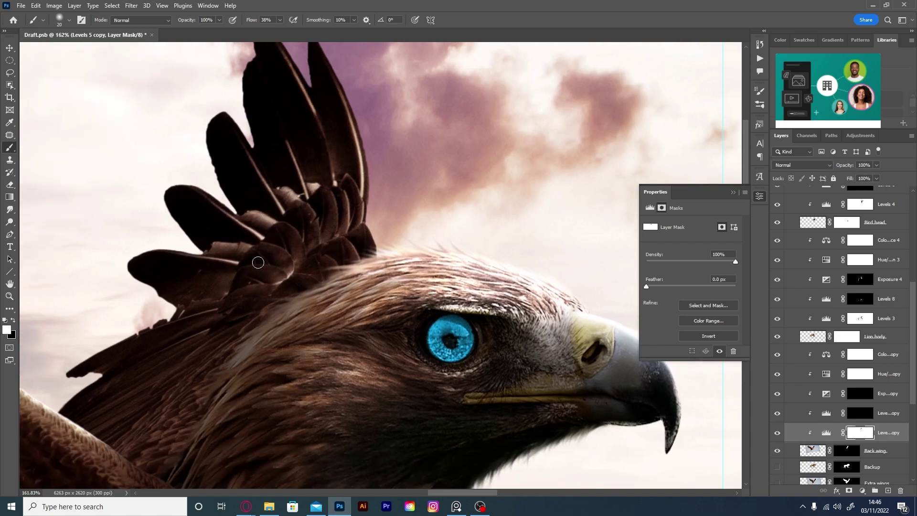
pyautogui.scroll(3, 240, 185)
# Refine the feather edge in black at about 34% flow, then reselect the Levels 5 copy.
pyautogui.press('x')
pyautogui.hotkey('shift', '7')
pyautogui.hotkey('shift', '8')
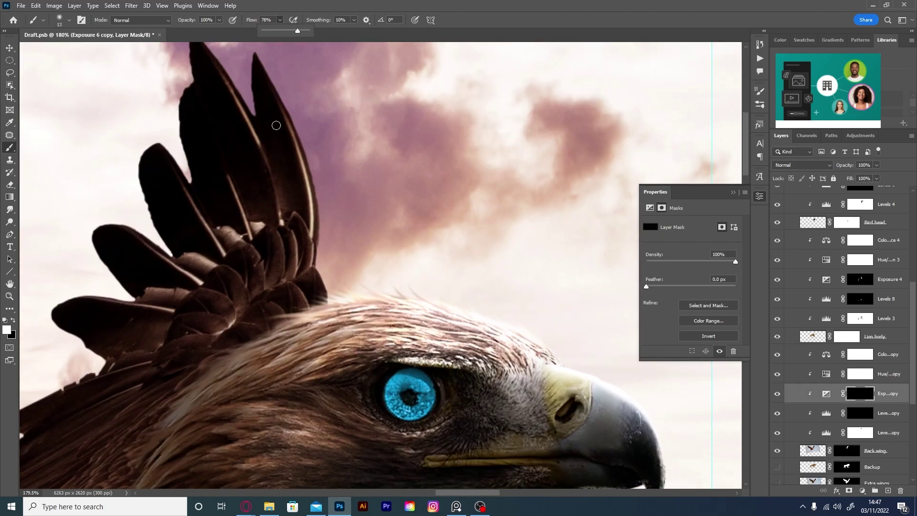
pyautogui.press('x')
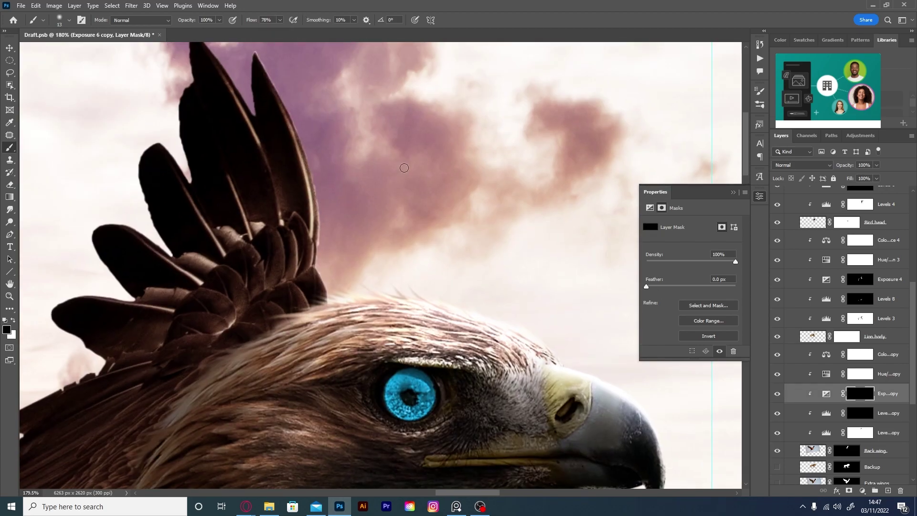
pyautogui.press('[')
pyautogui.hotkey('shift', '3')
pyautogui.hotkey('shift', '4')
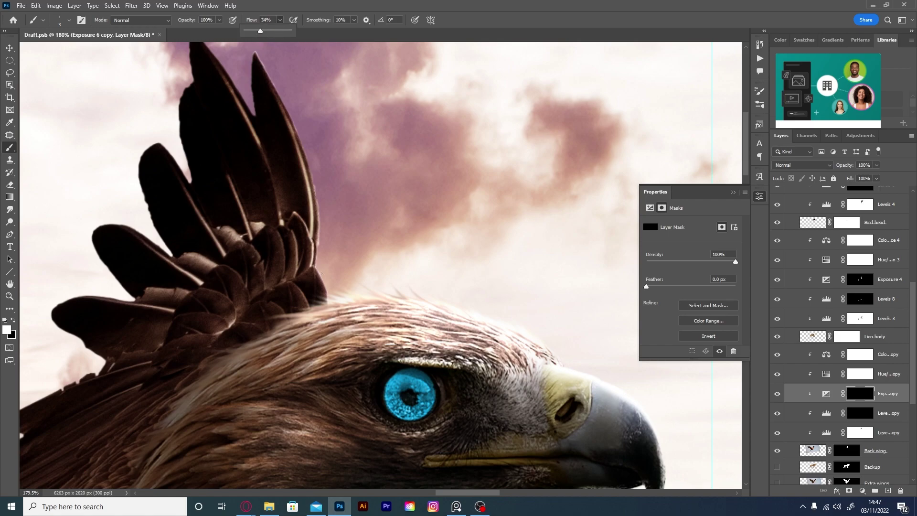
pyautogui.press(']')
pyautogui.press(']')
pyautogui.press(']')
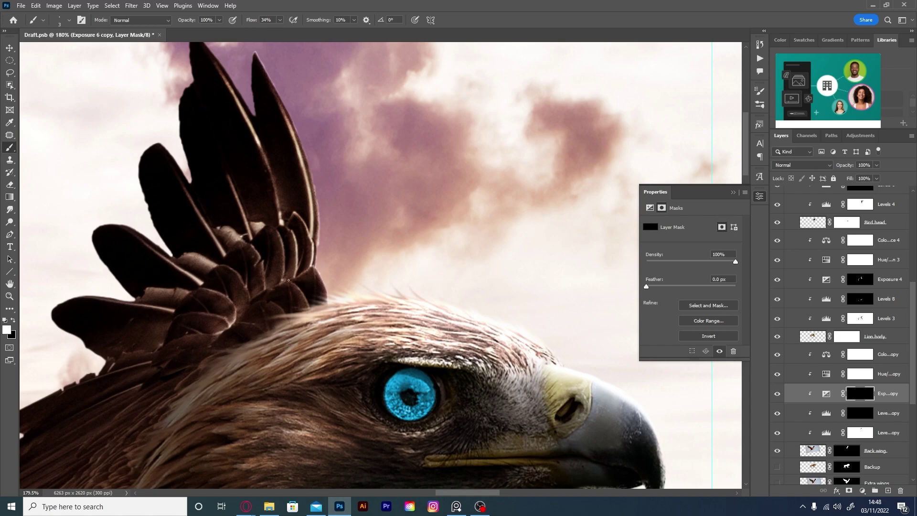
pyautogui.scroll(-5, 254, 303)
pyautogui.scroll(-4, 254, 303)
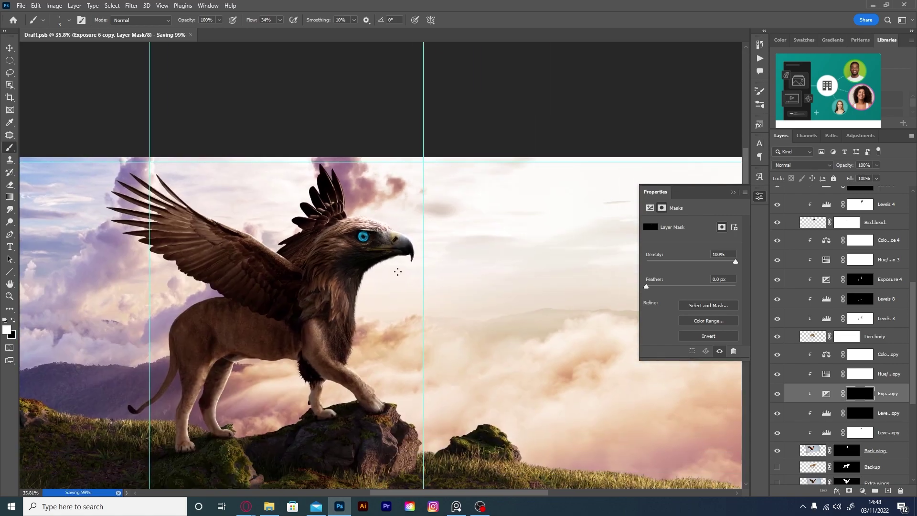
pyautogui.click(860, 432)
# Save, then place the rider layer below Wing close and Free Transform it into position.
pyautogui.click(21, 6)
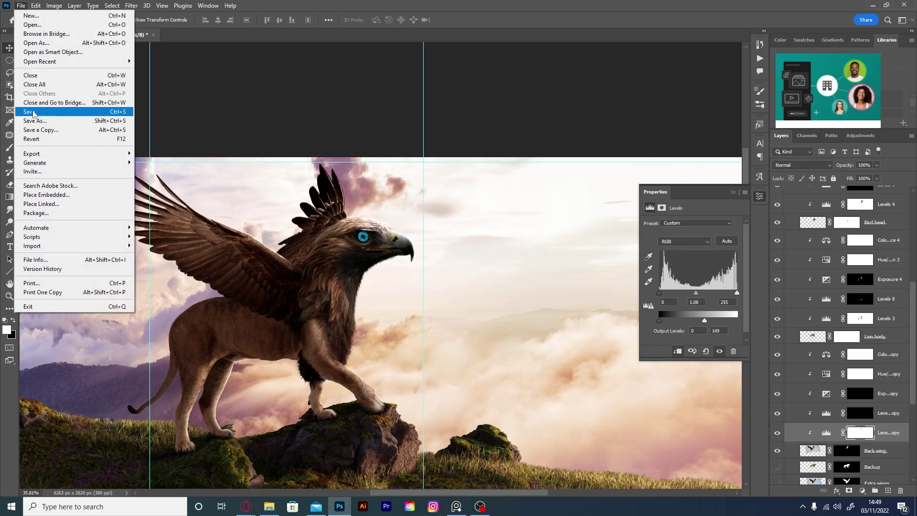
pyautogui.click(41, 112)
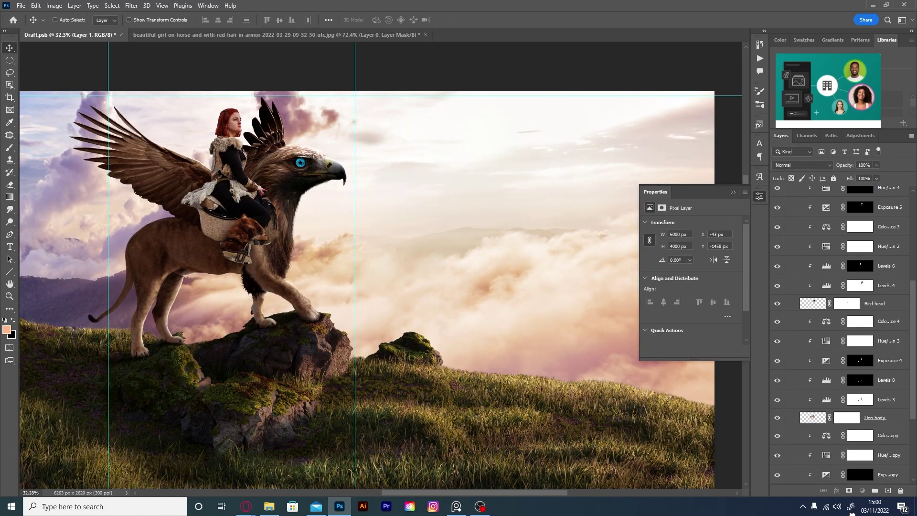
pyautogui.moveTo(875, 213); pyautogui.dragTo(874, 345)
pyautogui.hotkey('ctrl', 't')
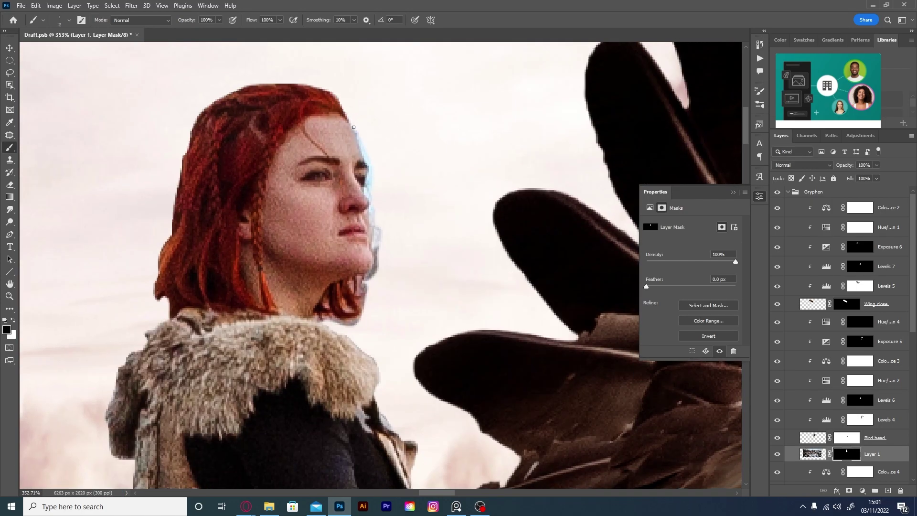
# Mask away the pale fringe along the rider's chin and neck with a small brush.
pyautogui.scroll(3, 372, 138)
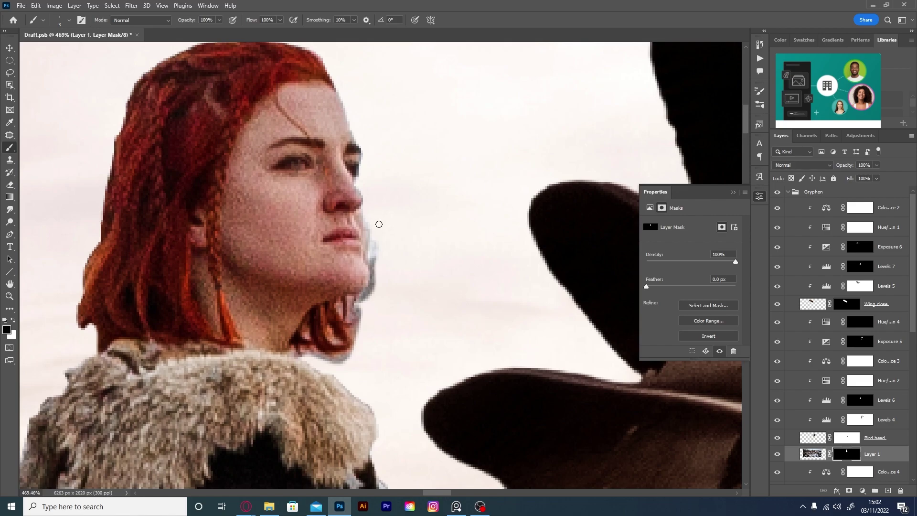
pyautogui.moveTo(376, 262); pyautogui.dragTo(374, 269)
pyautogui.press('[')
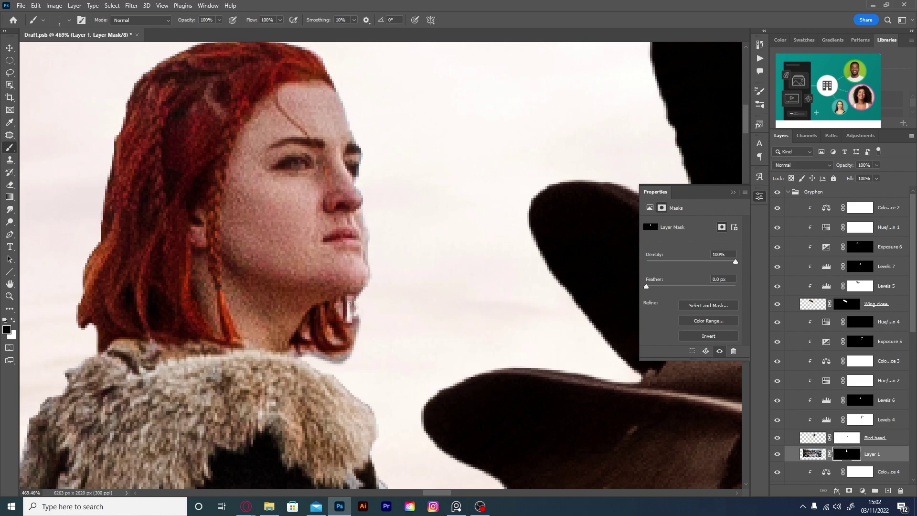
pyautogui.moveTo(341, 359); pyautogui.dragTo(296, 354)
pyautogui.press('[')
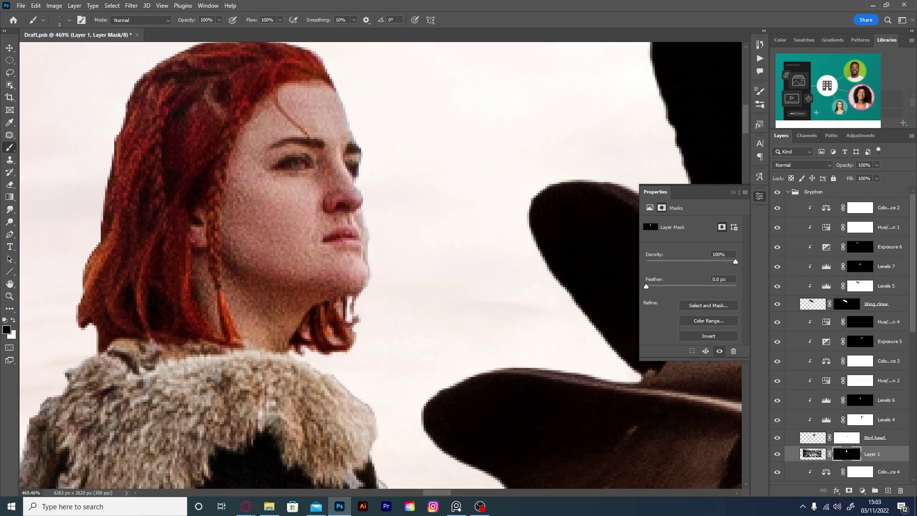
# Clean the mask edge along the nose, lips and chin, then add a Levels adjustment.
pyautogui.scroll(-5, 291, 348)
pyautogui.scroll(5, 344, 210)
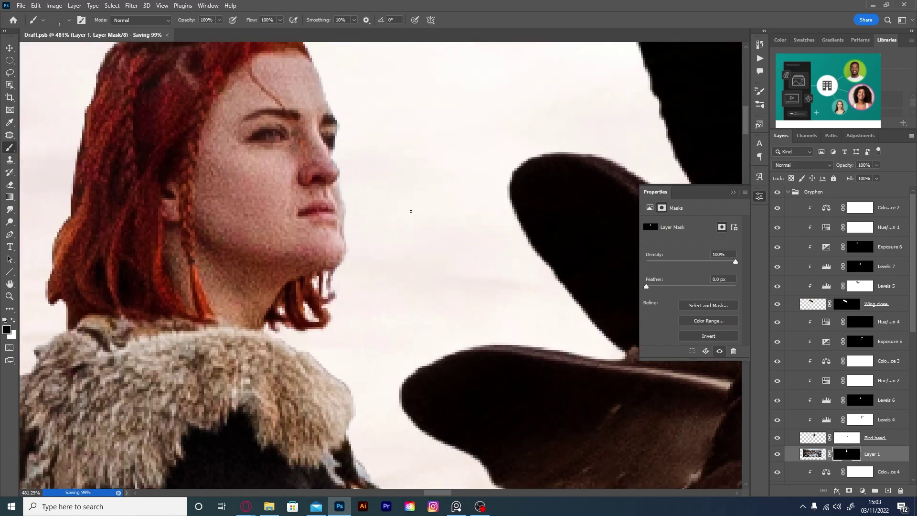
pyautogui.press(']')
pyautogui.moveTo(338, 181); pyautogui.dragTo(345, 237)
pyautogui.press('[')
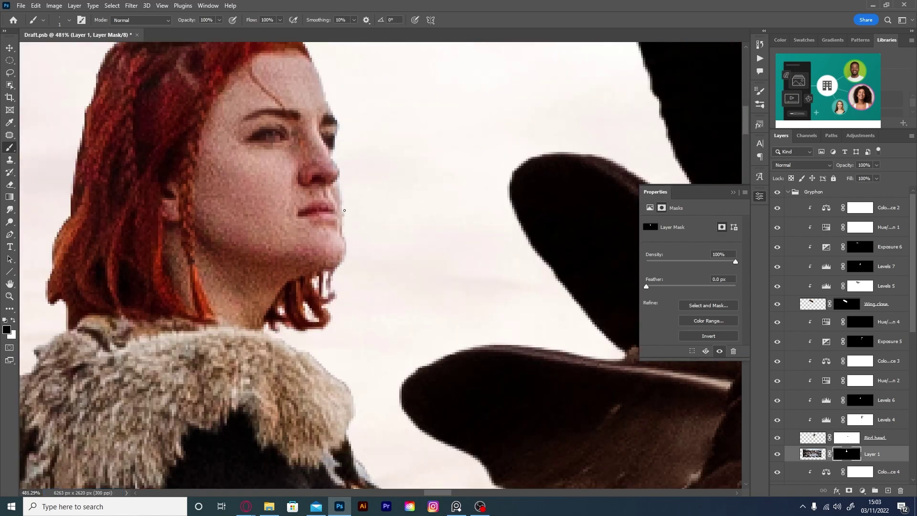
pyautogui.scroll(-5, 413, 159)
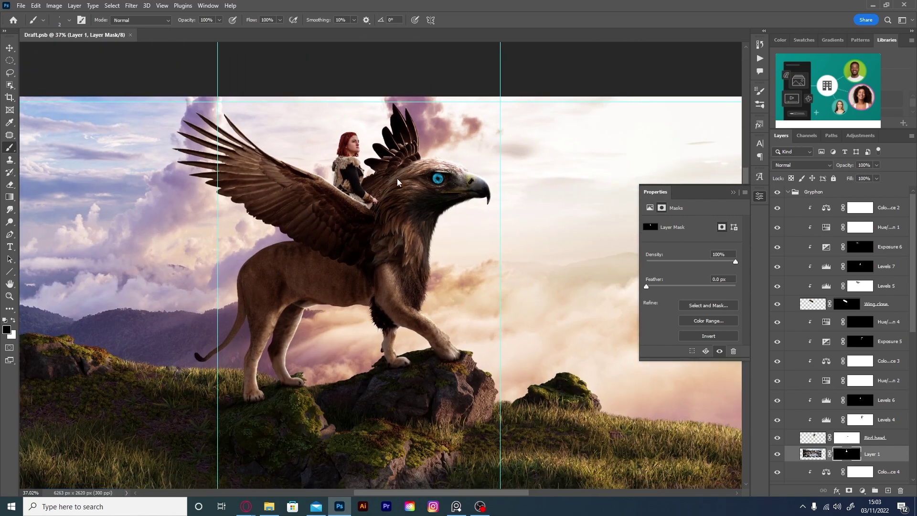
pyautogui.click(862, 491)
# Clip the Levels adjustment to the rider, set brush flow to 80% and save.
pyautogui.keyDown('alt'); pyautogui.click(841, 326); pyautogui.keyUp('alt')
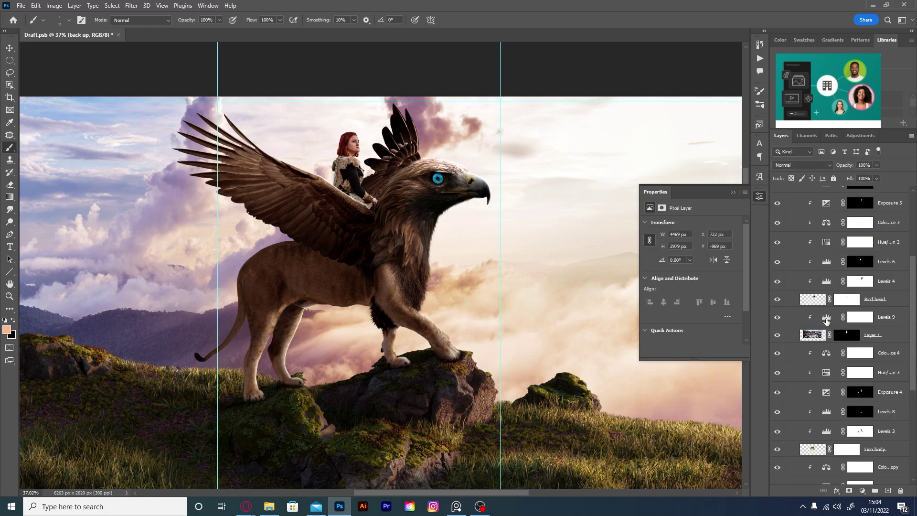
pyautogui.scroll(3, 348, 75)
pyautogui.scroll(4, 363, 90)
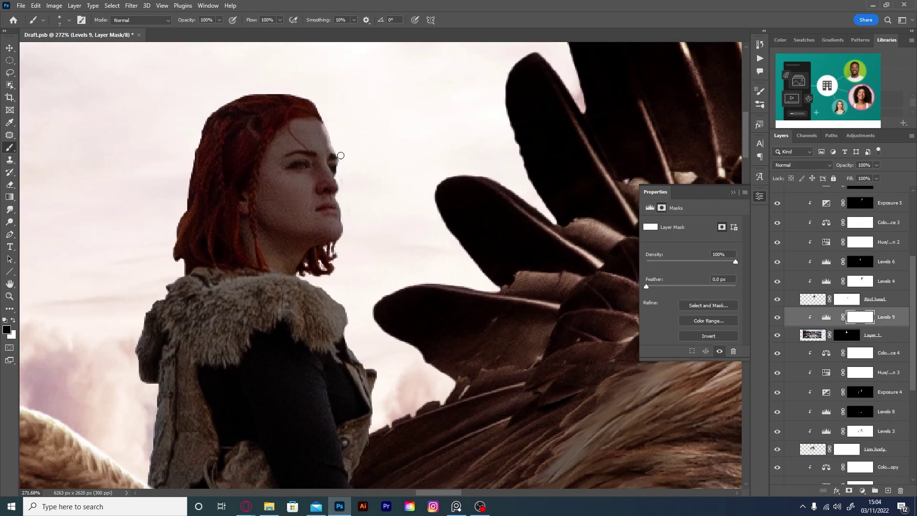
pyautogui.scroll(2, 352, 115)
pyautogui.hotkey('shift', '8')
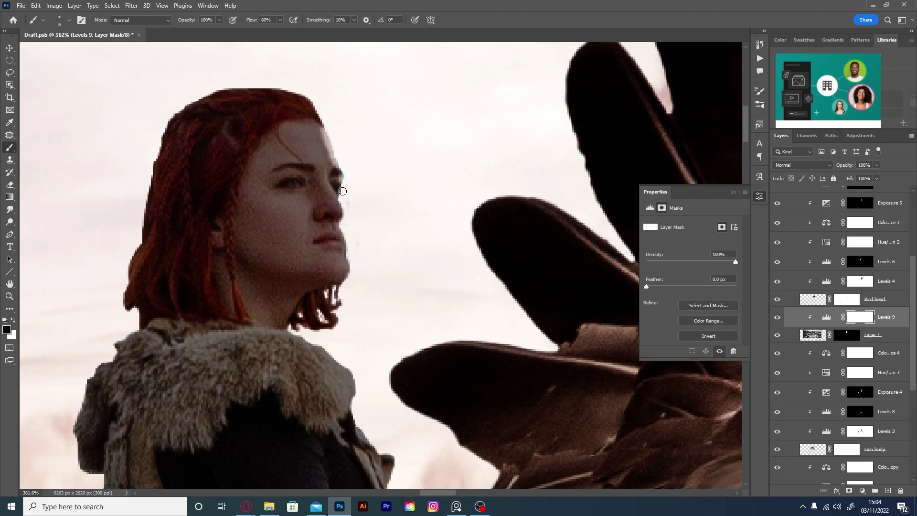
pyautogui.scroll(-5, 349, 257)
pyautogui.hotkey('ctrl', 's')
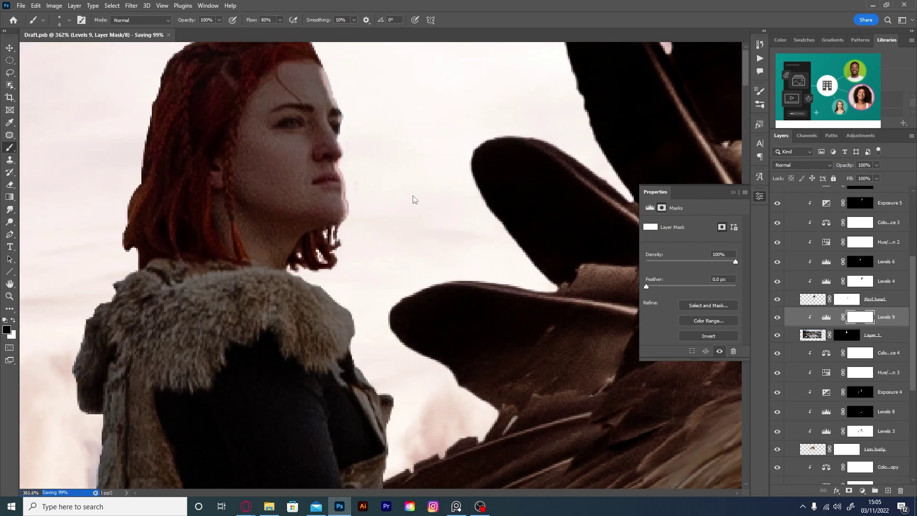
pyautogui.scroll(-5, 341, 228)
pyautogui.scroll(5, 373, 230)
pyautogui.scroll(-3, 832, 370)
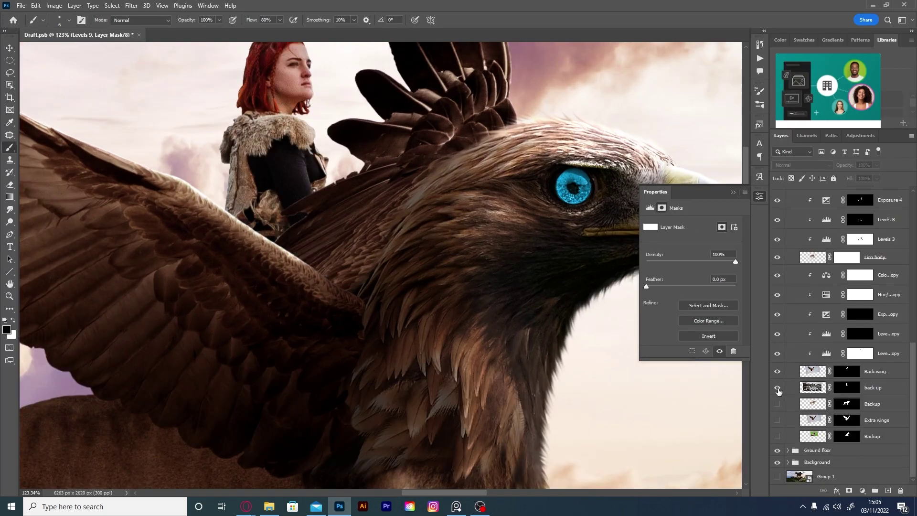
# Delete the layer mask from Layer 1 and pick the Smudge tool.
pyautogui.click(847, 365)
pyautogui.rightClick(847, 365)
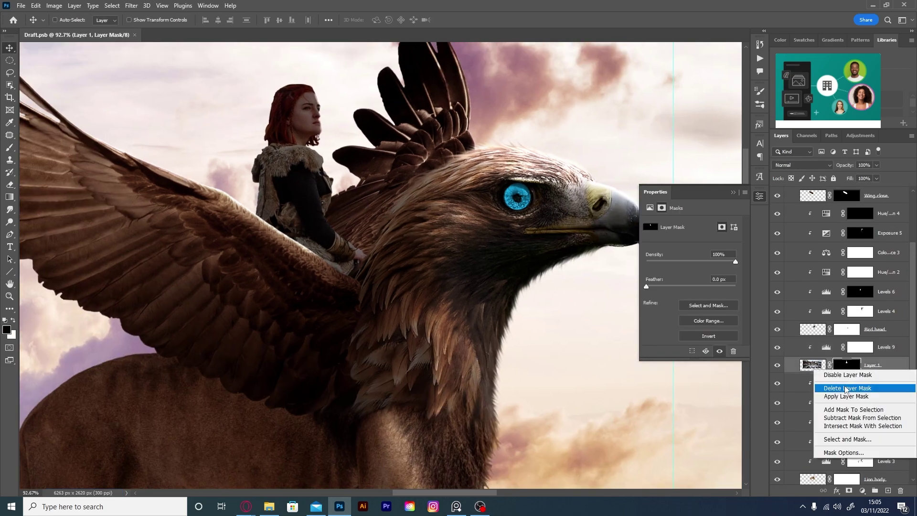
pyautogui.click(808, 389)
pyautogui.scroll(5, 239, 191)
pyautogui.click(10, 211)
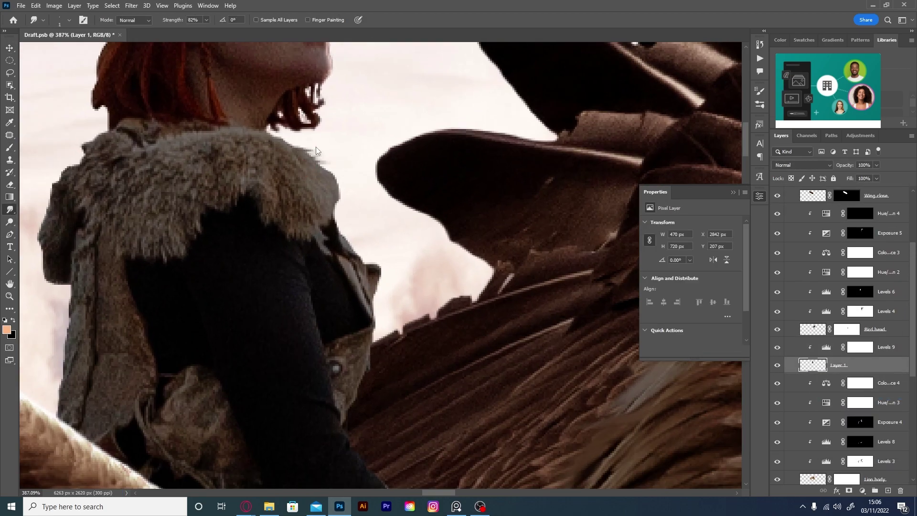
# Smudge thin hair-like wisps outward and down-left from the fur collar's left edge with a 1 px brush.
pyautogui.scroll(2, 316, 147)
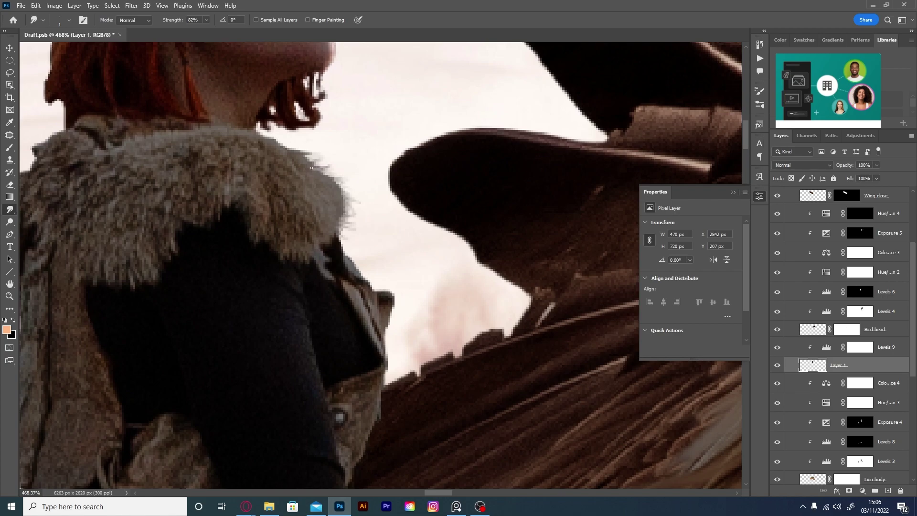
pyautogui.hscroll(-5, 319, 173)
pyautogui.scroll(1, 320, 173)
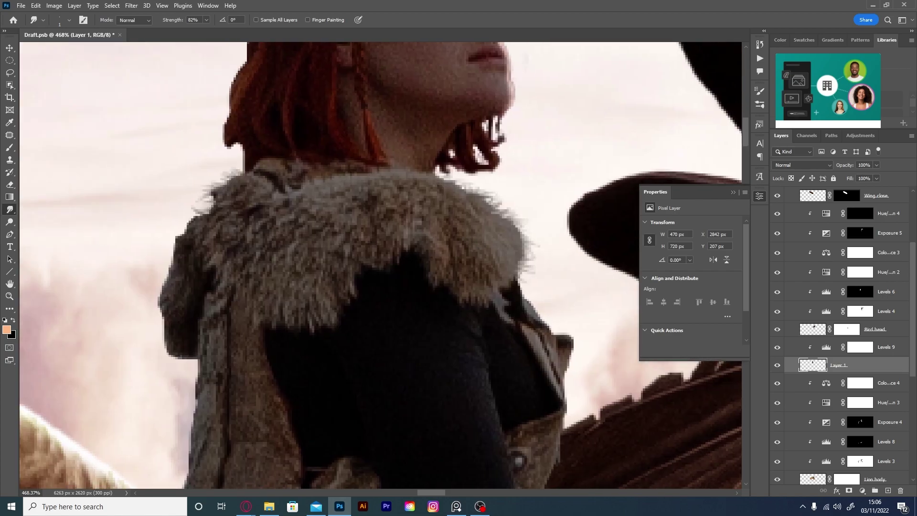
pyautogui.moveTo(186, 230); pyautogui.dragTo(164, 238)
pyautogui.moveTo(184, 244); pyautogui.dragTo(154, 279)
pyautogui.press('[')
pyautogui.press('[')
pyautogui.moveTo(170, 276); pyautogui.dragTo(141, 304)
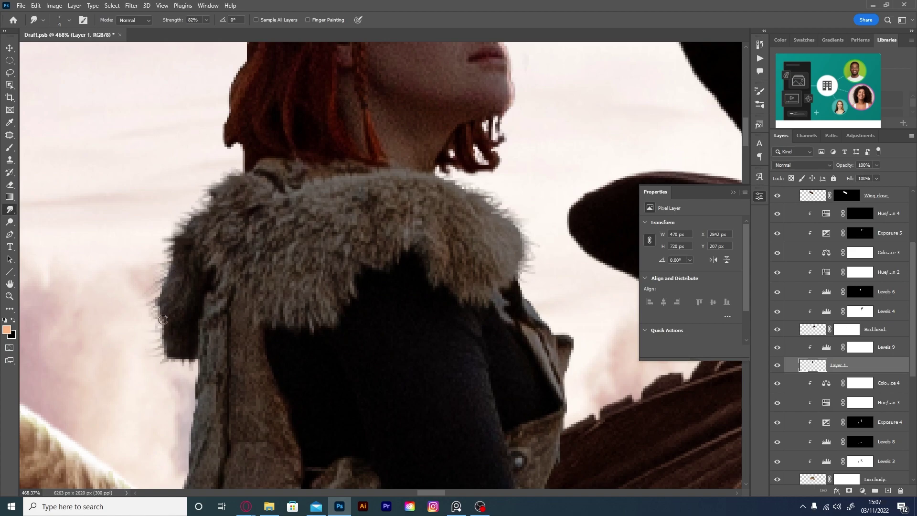
pyautogui.scroll(-5, 327, 193)
pyautogui.hotkey('alt', ']')
pyautogui.press('b')
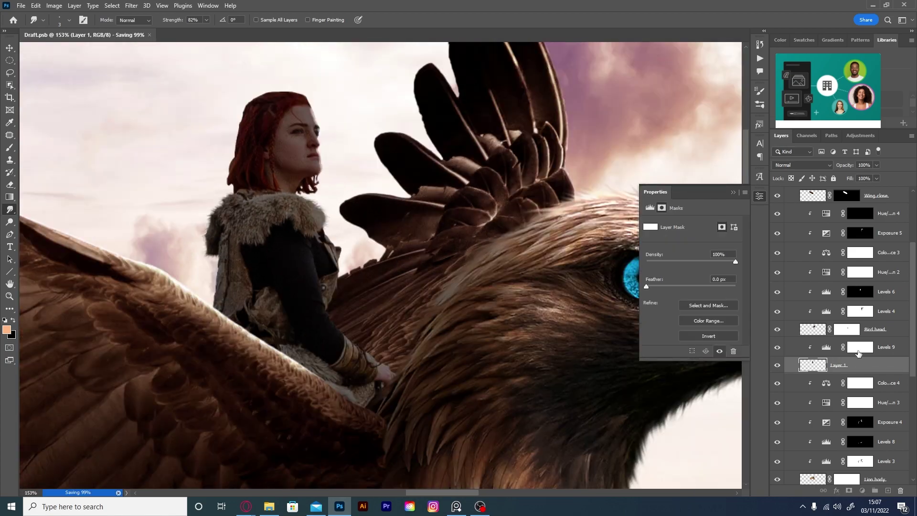
pyautogui.scroll(4, 325, 119)
# Paint the Levels 9 mask along the right edge of the face and neck at 9% flow.
pyautogui.moveTo(271, 64); pyautogui.dragTo(265, 298)
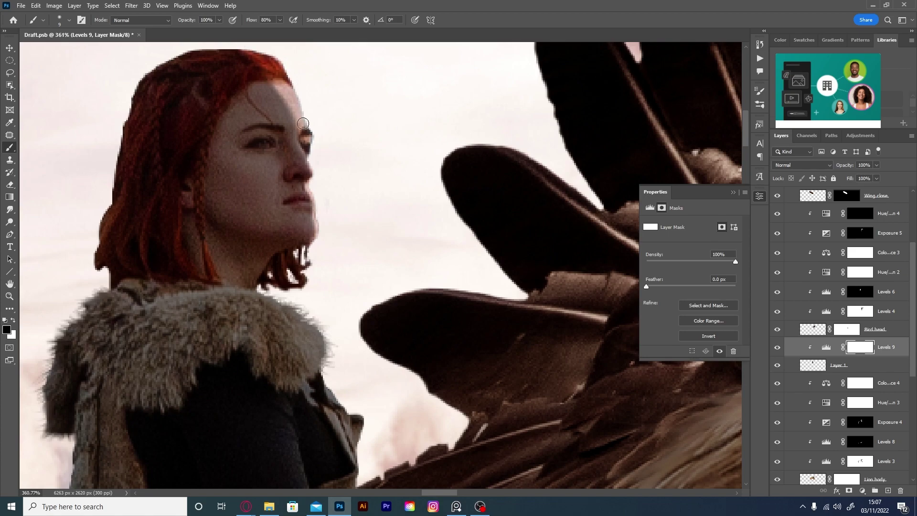
pyautogui.press(']')
pyautogui.scroll(-2, 287, 311)
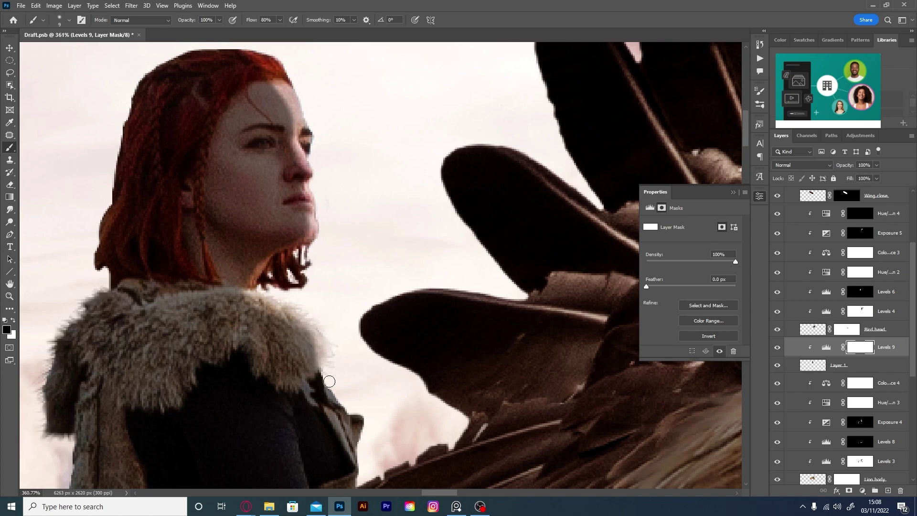
pyautogui.press('x')
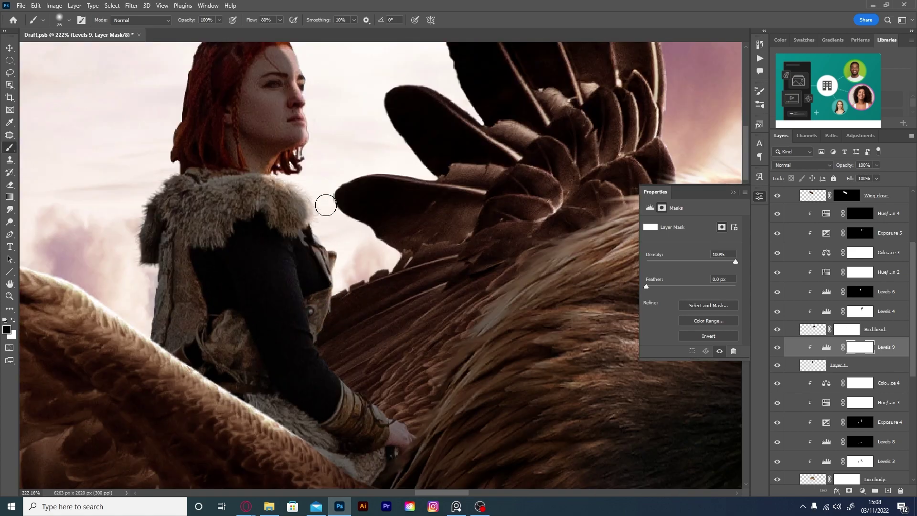
pyautogui.scroll(2, 323, 204)
pyautogui.moveTo(252, 19); pyautogui.dragTo(218, 20)
pyautogui.scroll(2, 259, 182)
pyautogui.press('x')
pyautogui.press('[')
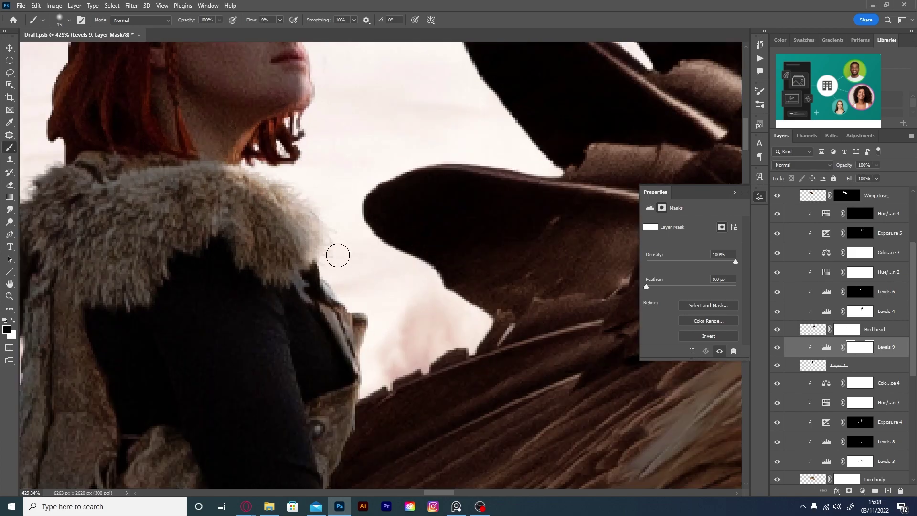
# Reveal the brightening on the forehead, chin, cheek and eye area with a 15–20 px brush.
pyautogui.scroll(5, 334, 273)
pyautogui.hscroll(-2, 335, 273)
pyautogui.press('[')
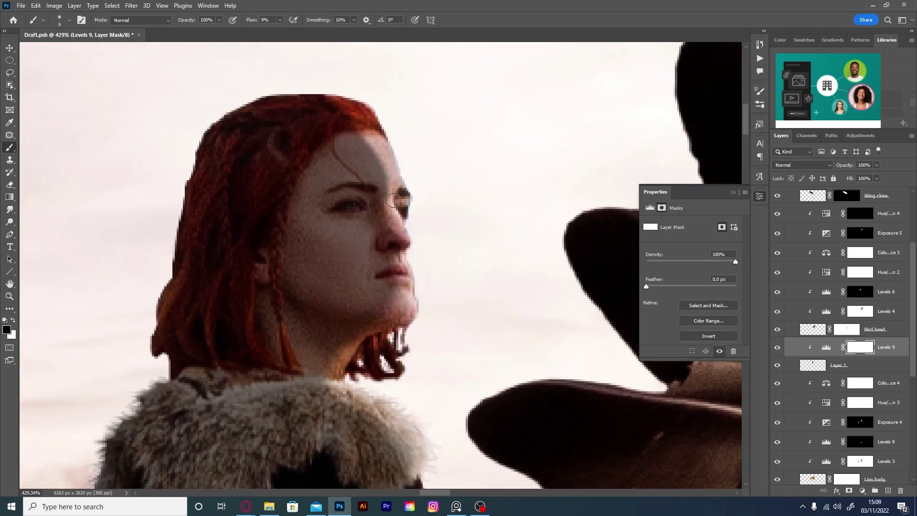
pyautogui.press(']')
pyautogui.press(']')
pyautogui.moveTo(353, 153); pyautogui.dragTo(301, 180)
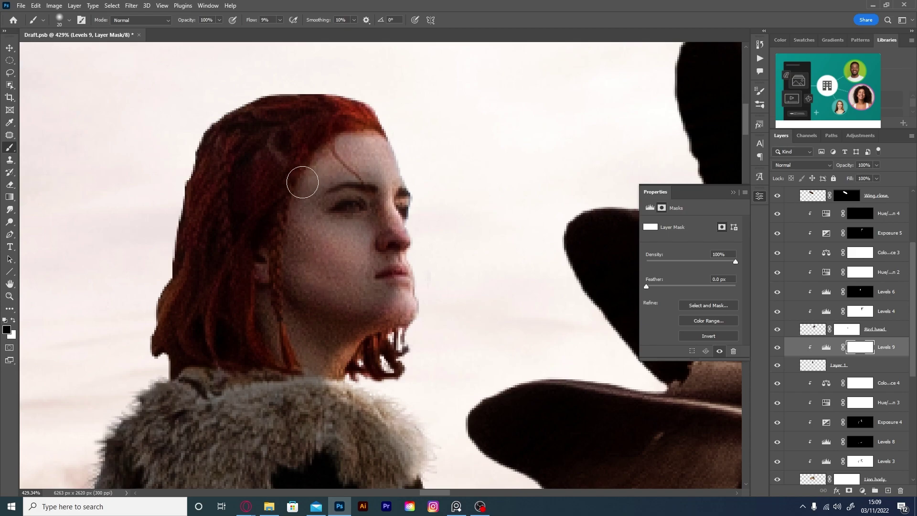
pyautogui.press('[')
pyautogui.moveTo(392, 291)
pyautogui.mouseDown()
pyautogui.moveTo(312, 205)
pyautogui.moveTo(330, 199)
pyautogui.moveTo(316, 335)
pyautogui.mouseUp()
pyautogui.scroll(-1, 311, 205)
pyautogui.press(']')
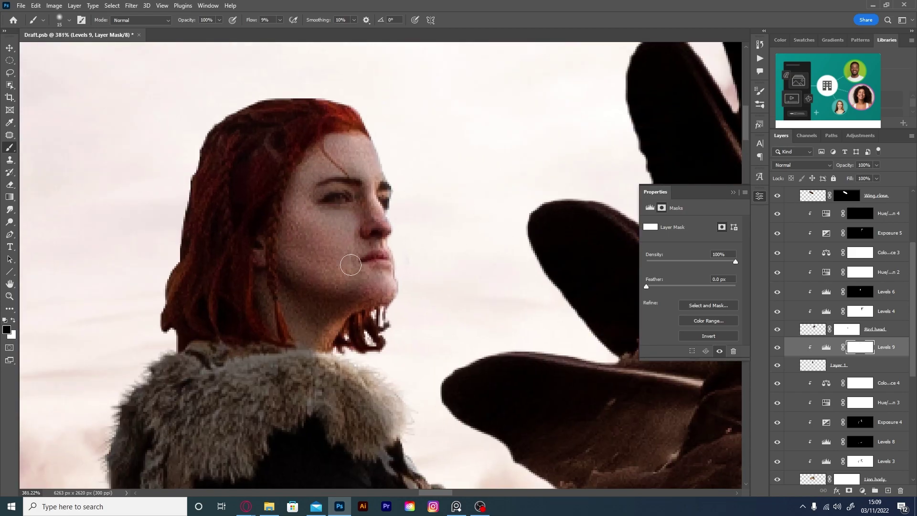
pyautogui.scroll(-10, 266, 211)
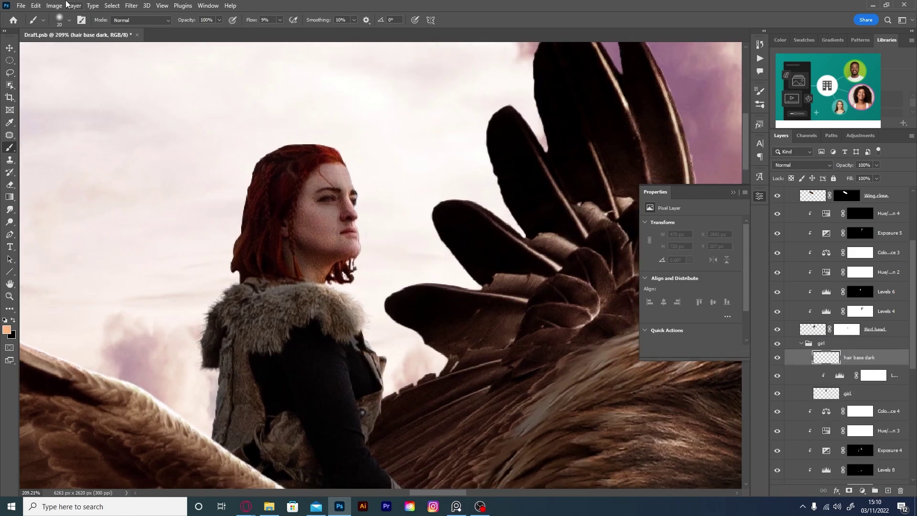
# Undo a stray stroke and paint dark hair on the top, left edge and neck with a 10 px brush.
pyautogui.scroll(2, 322, 149)
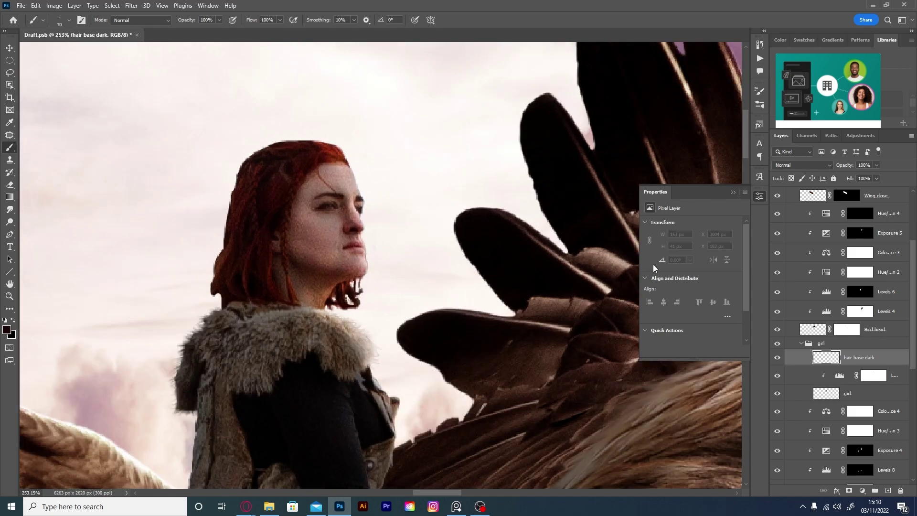
pyautogui.hotkey('ctrl', 'z')
pyautogui.moveTo(325, 150); pyautogui.dragTo(334, 159)
pyautogui.press('[')
pyautogui.press('[')
pyautogui.moveTo(276, 253); pyautogui.dragTo(291, 290)
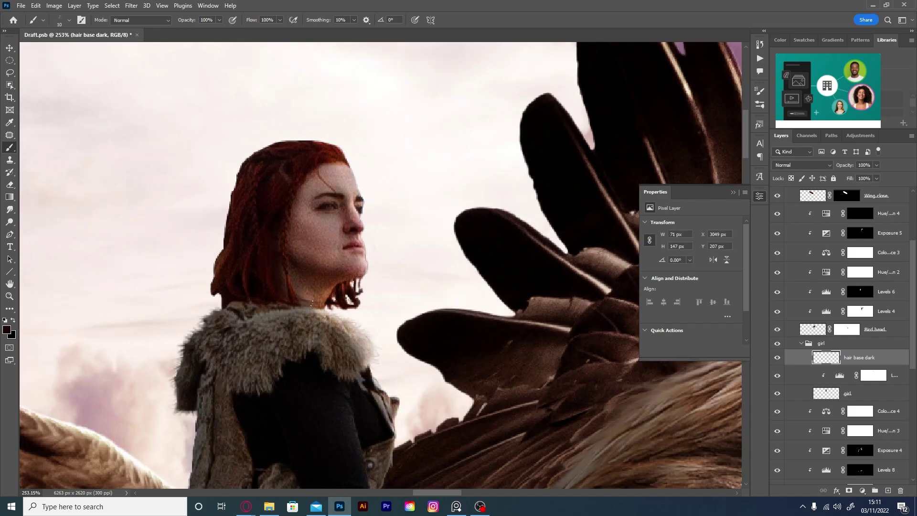
pyautogui.moveTo(295, 152); pyautogui.dragTo(220, 232)
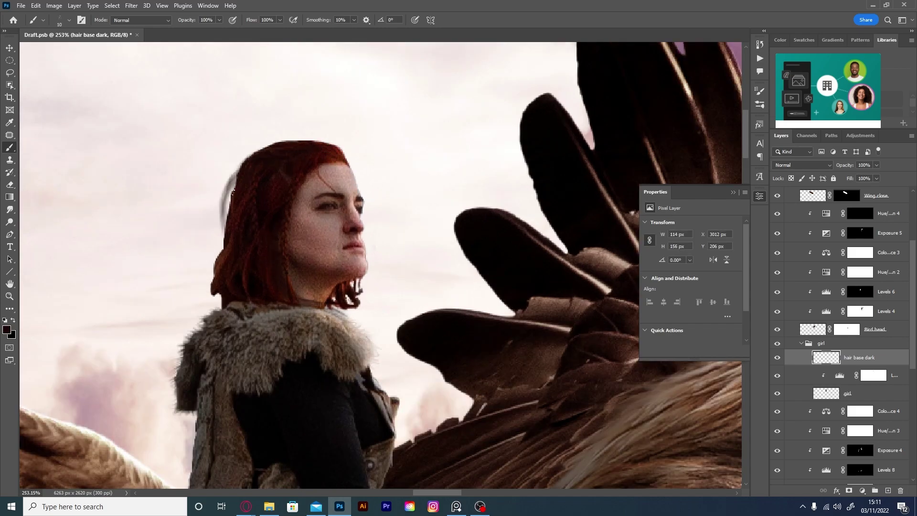
pyautogui.press('[')
pyautogui.moveTo(232, 197); pyautogui.dragTo(216, 273)
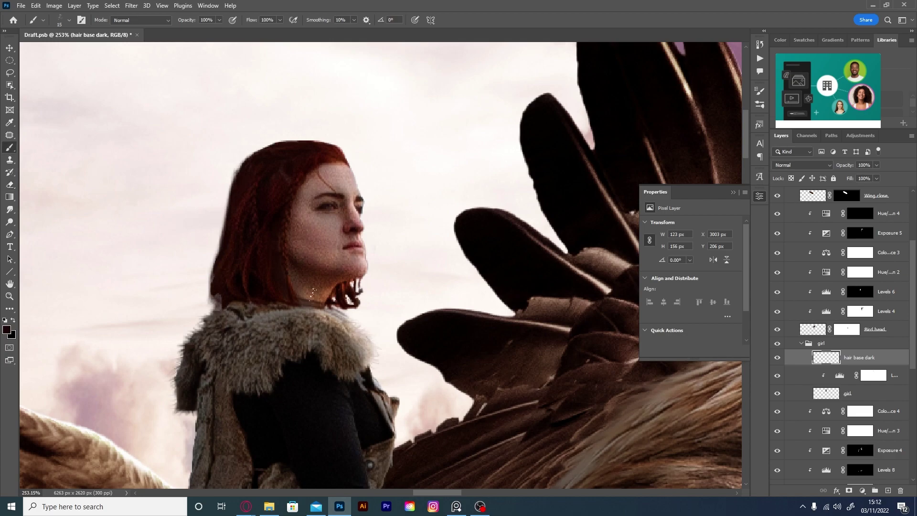
# Paint dark hair strands along the neck and down over the fur collar with a 9–15 px brush.
pyautogui.press('[')
pyautogui.press('[')
pyautogui.moveTo(233, 304); pyautogui.dragTo(352, 326)
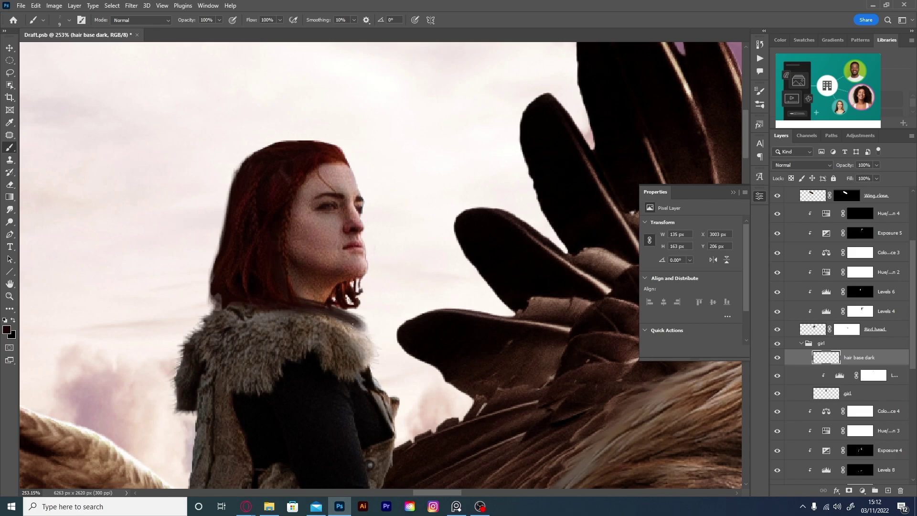
pyautogui.press(']')
pyautogui.press(']')
pyautogui.press(']')
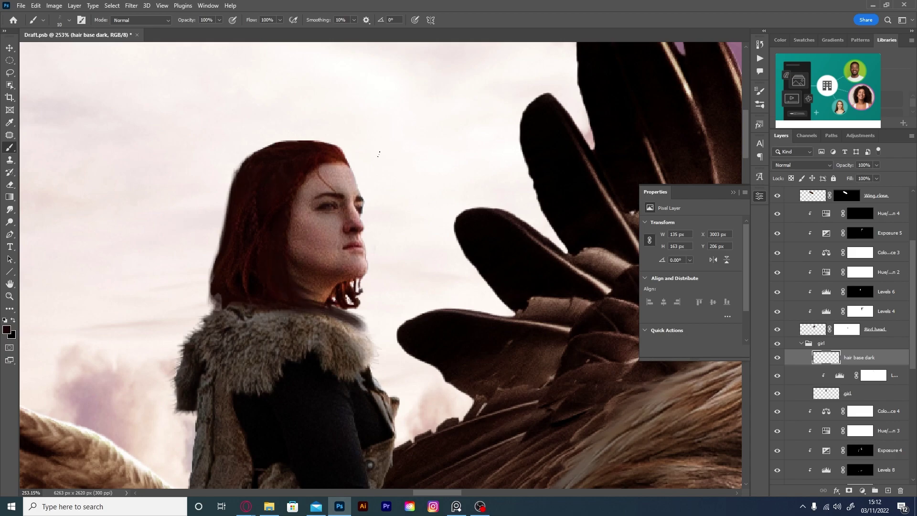
pyautogui.press('[')
pyautogui.press('[')
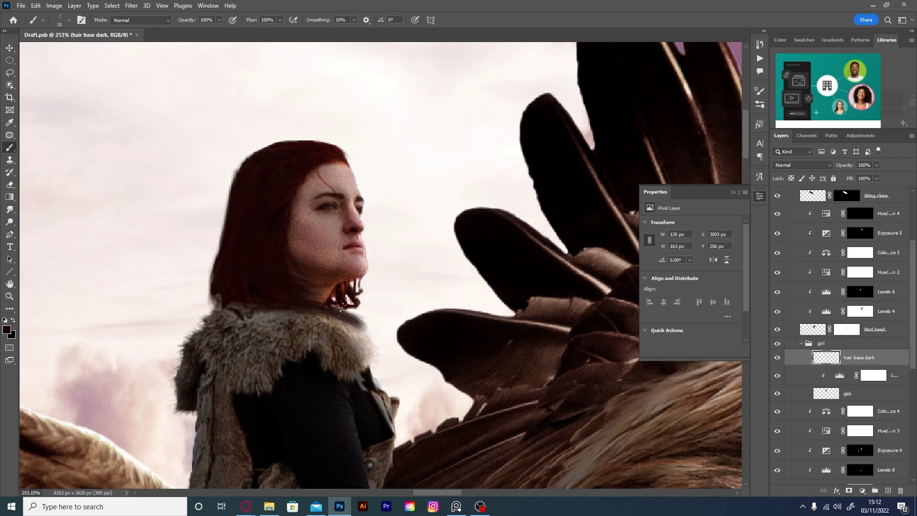
pyautogui.moveTo(332, 305); pyautogui.dragTo(371, 330)
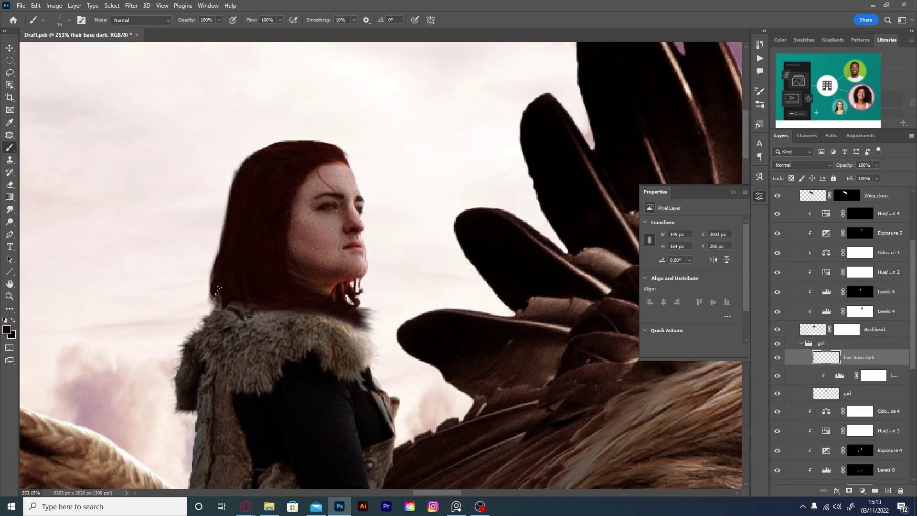
pyautogui.scroll(-2, 337, 159)
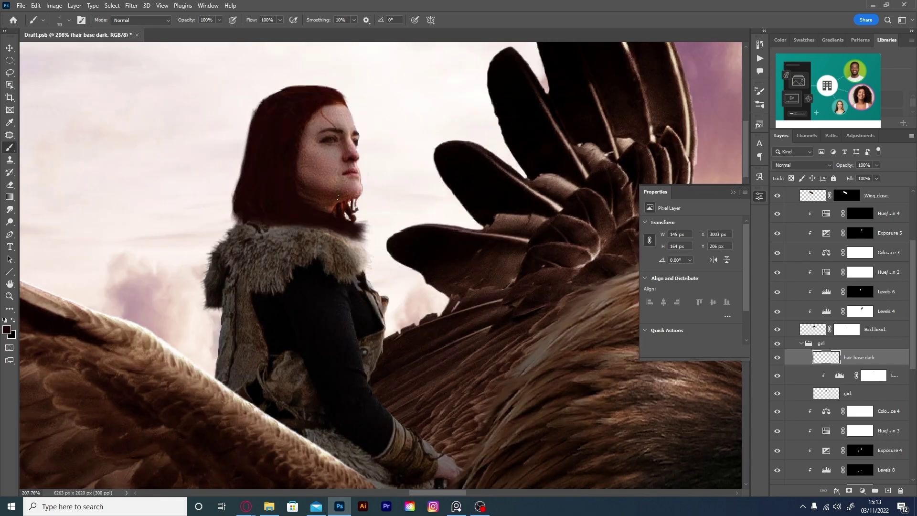
pyautogui.press(']')
pyautogui.press(']')
pyautogui.moveTo(354, 201)
pyautogui.mouseDown()
pyautogui.moveTo(369, 245)
pyautogui.moveTo(347, 210)
pyautogui.mouseUp()
pyautogui.press('[')
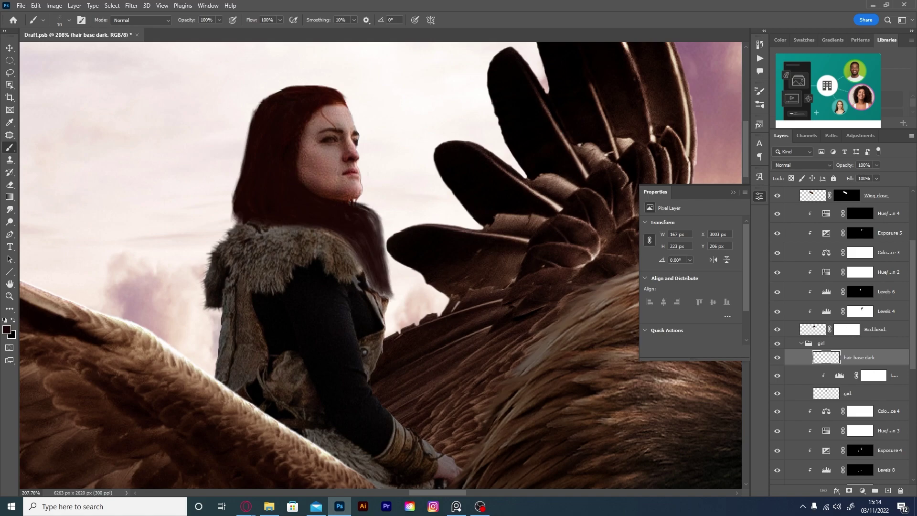
# Paint a soft dark-red tone over the hair on a new layer at 22% flow.
pyautogui.click(889, 491)
pyautogui.click(6, 330)
pyautogui.press('Return')
pyautogui.moveTo(311, 93); pyautogui.dragTo(334, 95)
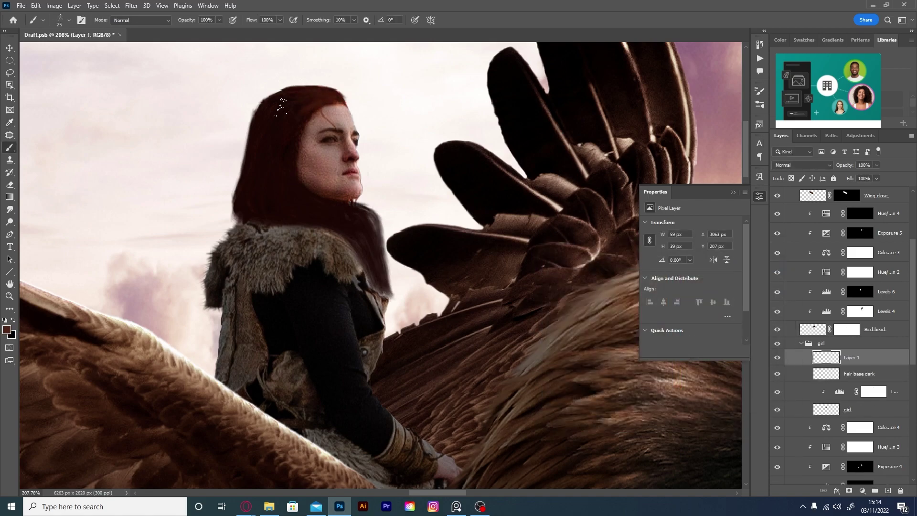
pyautogui.moveTo(281, 106); pyautogui.dragTo(273, 117)
pyautogui.press('[')
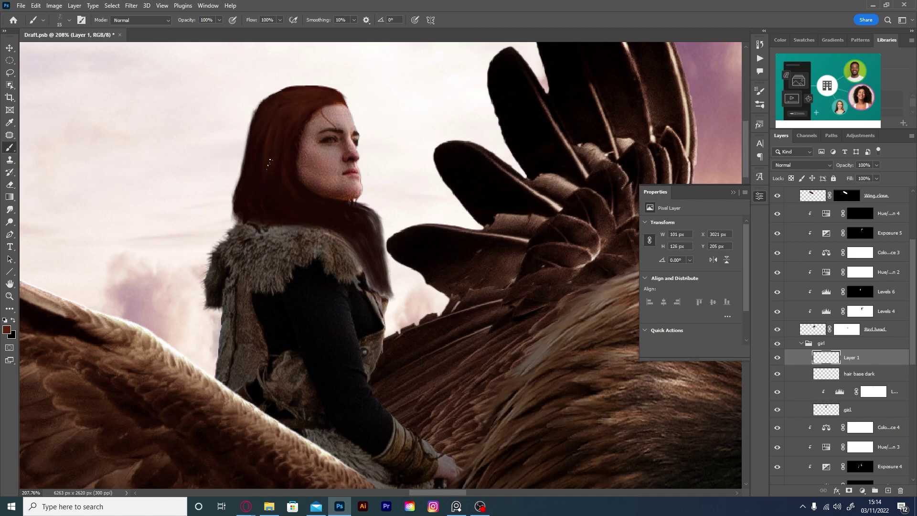
pyautogui.hotkey('shift', '2')
pyautogui.hotkey('shift', '2')
pyautogui.moveTo(330, 211); pyautogui.dragTo(341, 230)
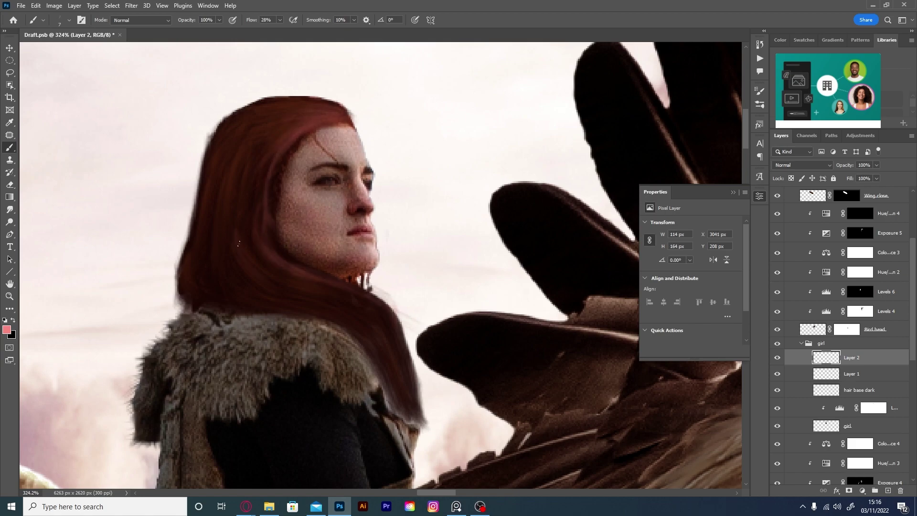
pyautogui.press('[')
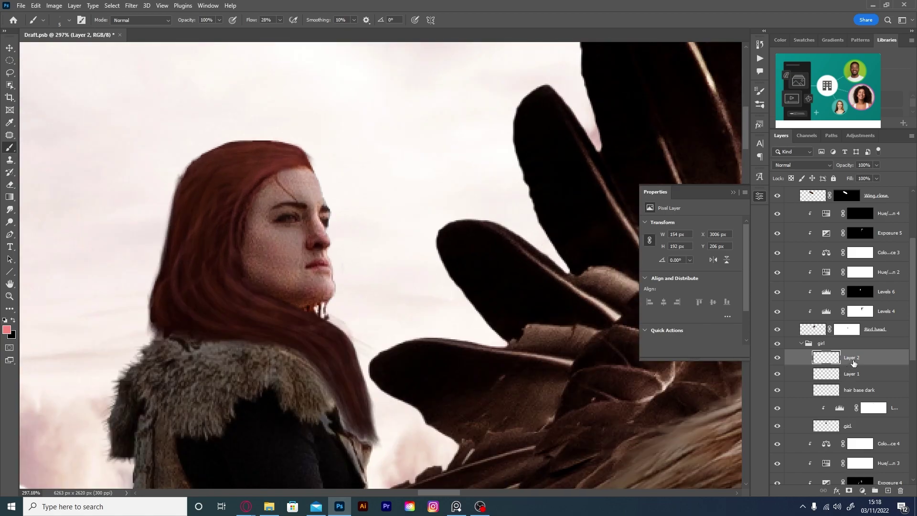
# Name the layer 'highlightish' and save the document.
pyautogui.write('highlightsh')
pyautogui.press('Return')
pyautogui.click(763, 265)
pyautogui.press('b')
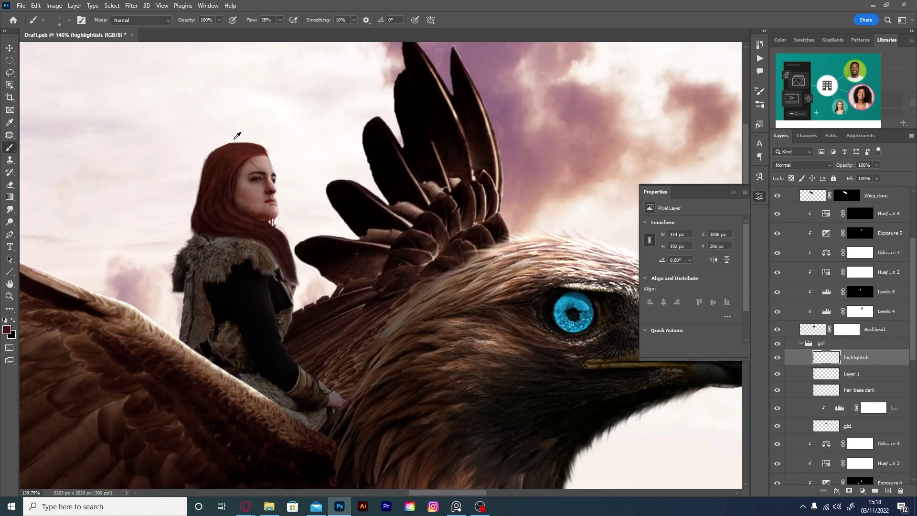
pyautogui.hotkey('ctrl', 's')
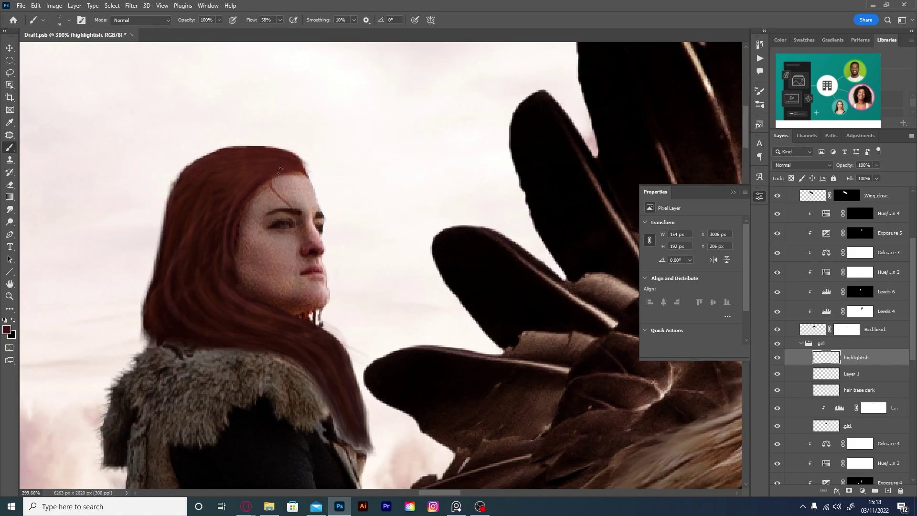
# Move the Levels adjustment into the hair group inside 'girl' and duplicate it.
pyautogui.hotkey('ctrl', 'shift', 'alt', 'n')
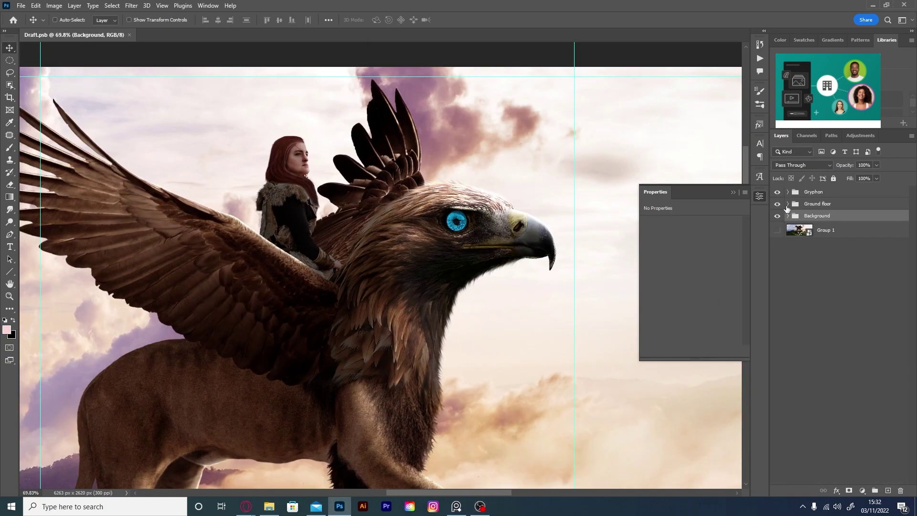
pyautogui.click(787, 208)
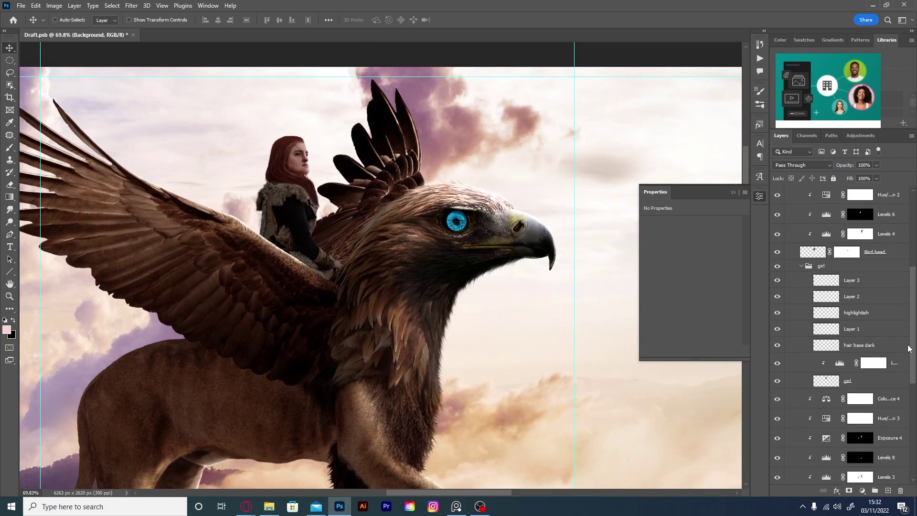
pyautogui.click(826, 306)
pyautogui.click(861, 135)
pyautogui.click(782, 136)
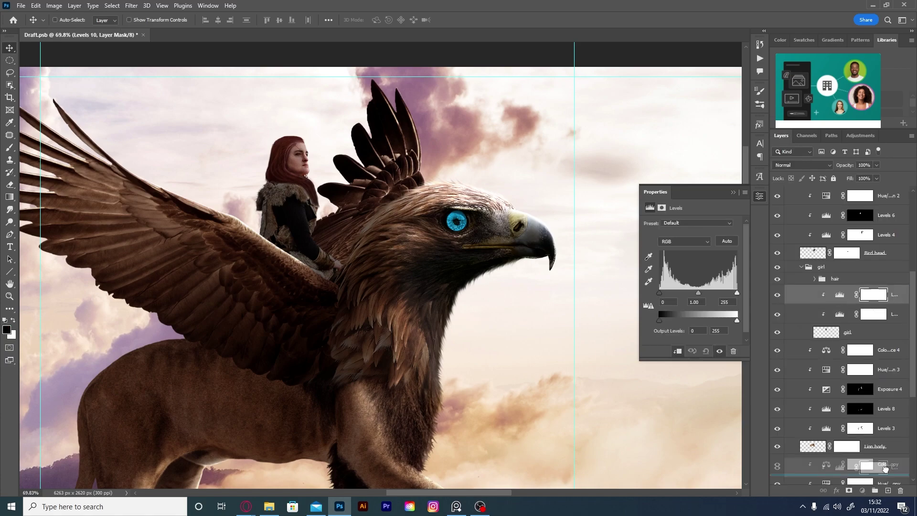
pyautogui.moveTo(860, 295); pyautogui.dragTo(886, 301)
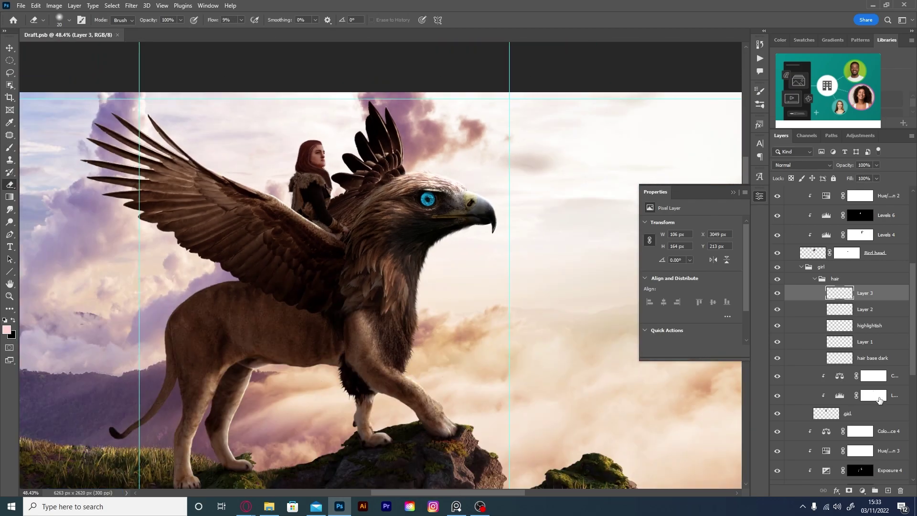
pyautogui.click(881, 400)
pyautogui.hotkey('ctrl', 'j')
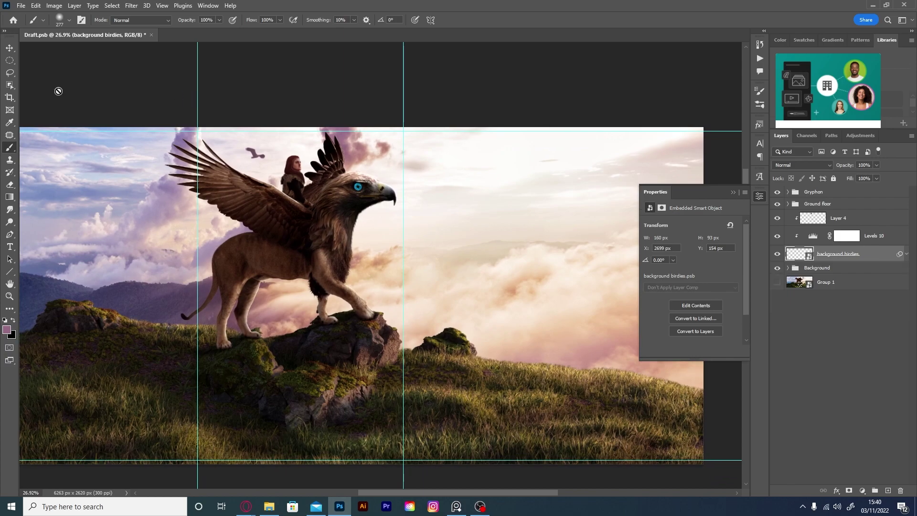
# Position another small bird in the sky and apply a Blur Gallery blur to its layer.
pyautogui.moveTo(373, 287); pyautogui.dragTo(390, 305)
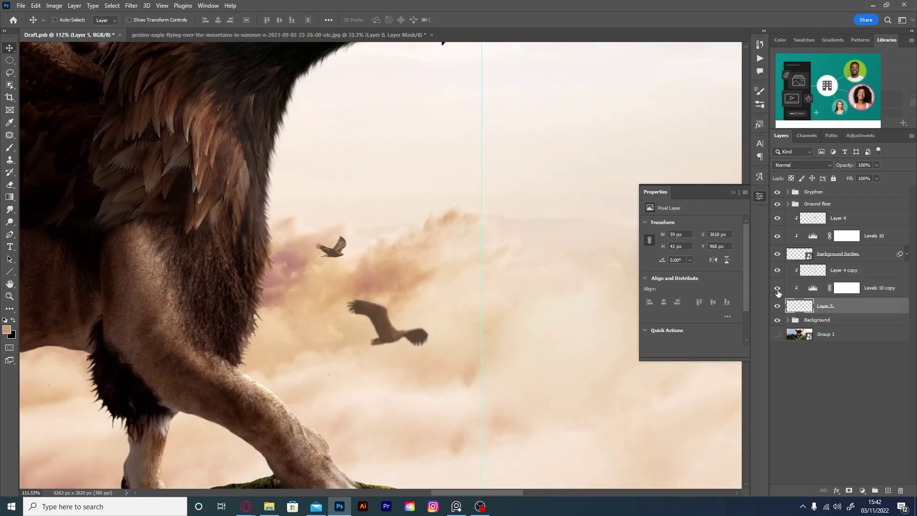
pyautogui.rightClick(841, 305)
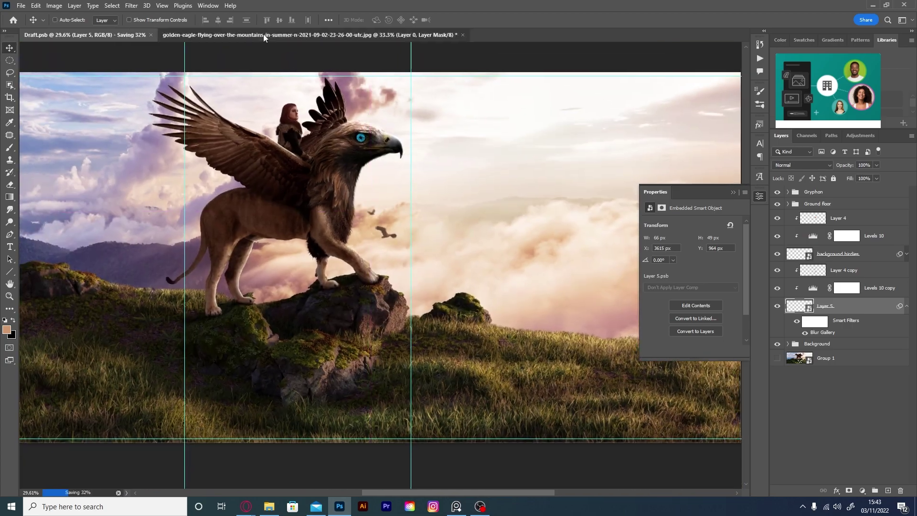
pyautogui.hotkey('ctrl', 'o')
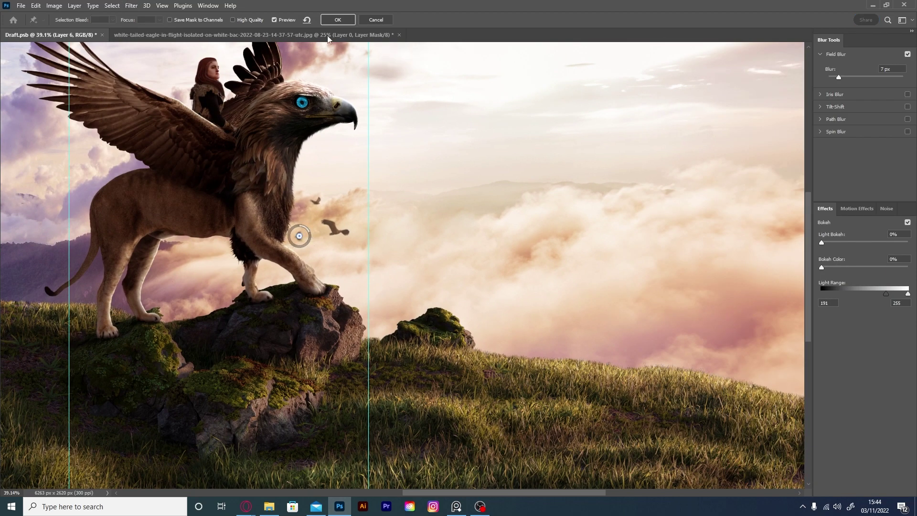
pyautogui.click(337, 19)
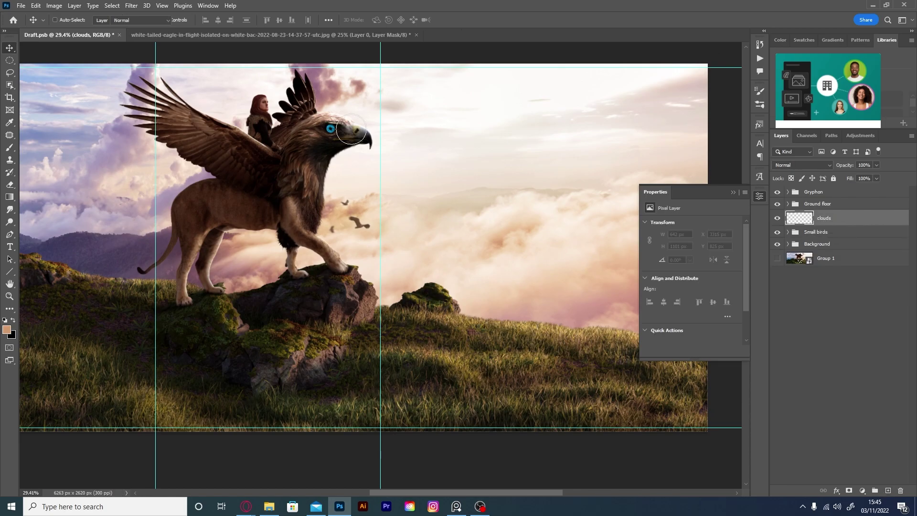
# Dab soft light-cream mist onto the clouds layer with a cloud brush at 8% flow.
pyautogui.press('b')
pyautogui.keyDown('alt'); pyautogui.click(368, 232); pyautogui.keyUp('alt')
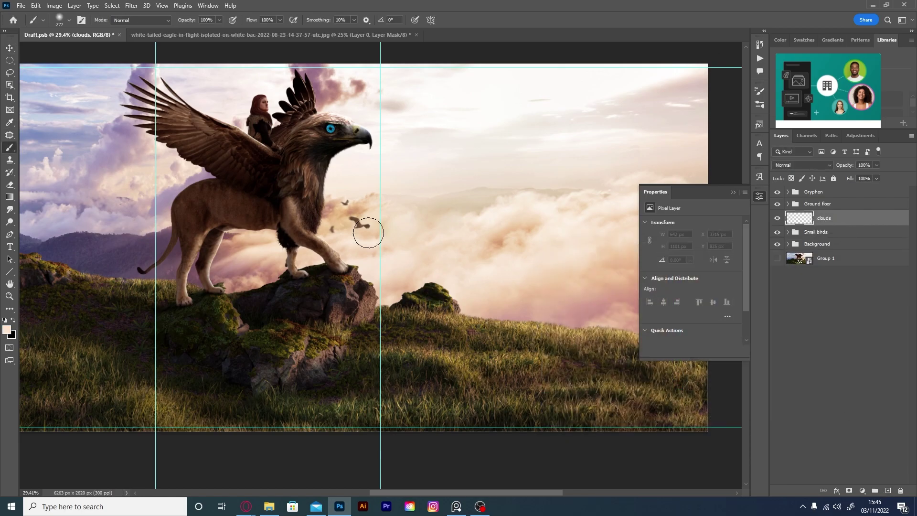
pyautogui.click(59, 19)
pyautogui.click(139, 115)
pyautogui.scroll(2, 158, 272)
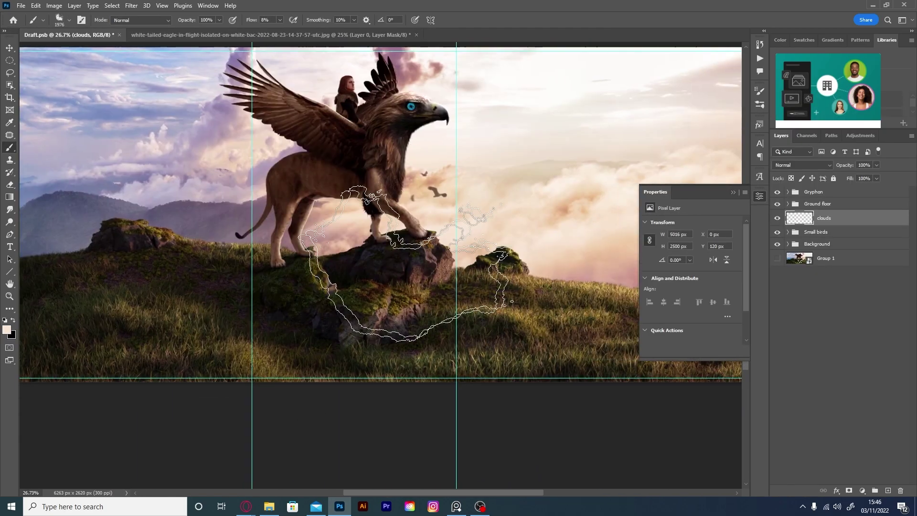
pyautogui.scroll(-2, 382, 215)
pyautogui.click(522, 271)
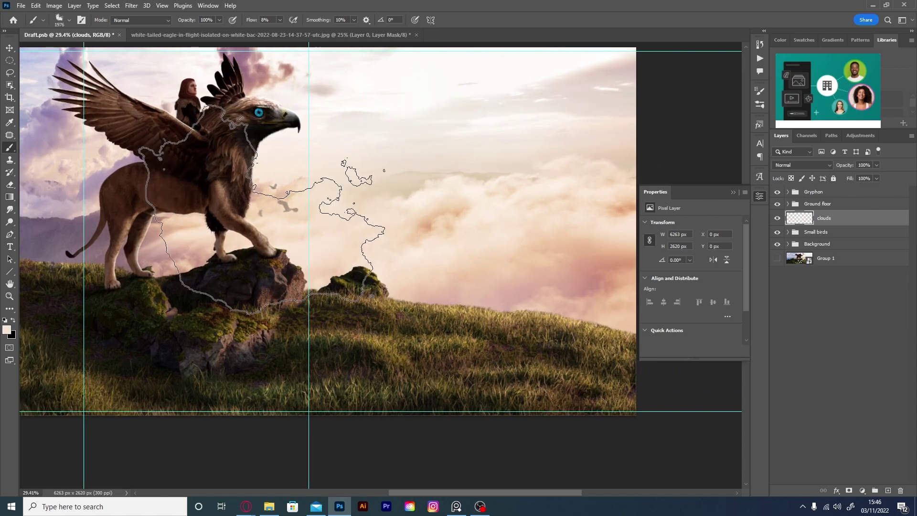
pyautogui.press('[')
pyautogui.press('[')
pyautogui.press('[')
pyautogui.press('e')
pyautogui.scroll(4, 377, 236)
# Motion-blur the background birdies layer and adjust Blend If so the gryphon and grass show through.
pyautogui.keyDown('ctrl'); pyautogui.click(368, 241); pyautogui.keyUp('ctrl')
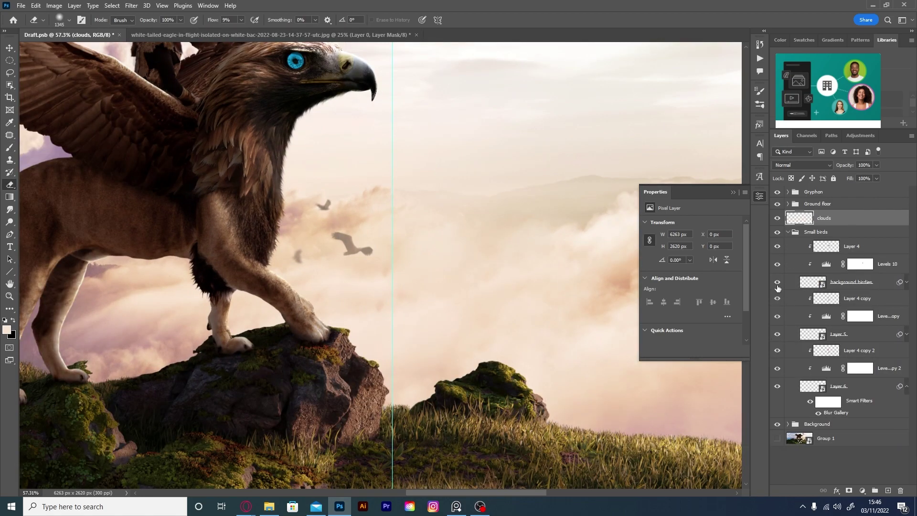
pyautogui.click(131, 6)
pyautogui.click(268, 182)
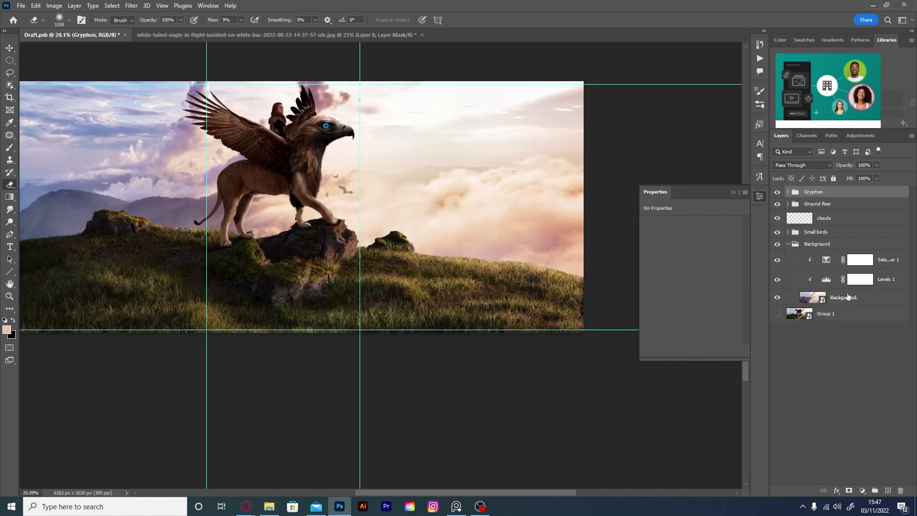
pyautogui.moveTo(688, 403); pyautogui.dragTo(713, 404)
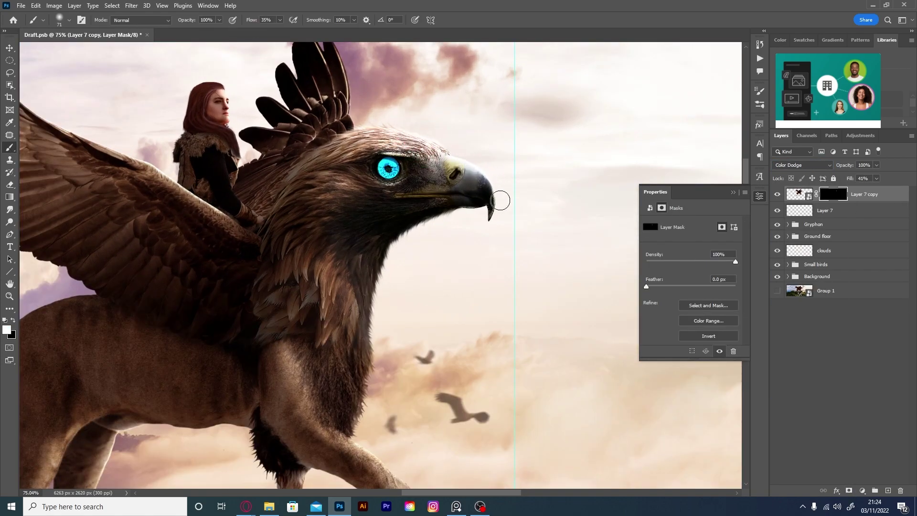
# Paint an orange glow over the gryphon's head and eye on a new layer at 30% fill.
pyautogui.press(']')
pyautogui.press(']')
pyautogui.press(']')
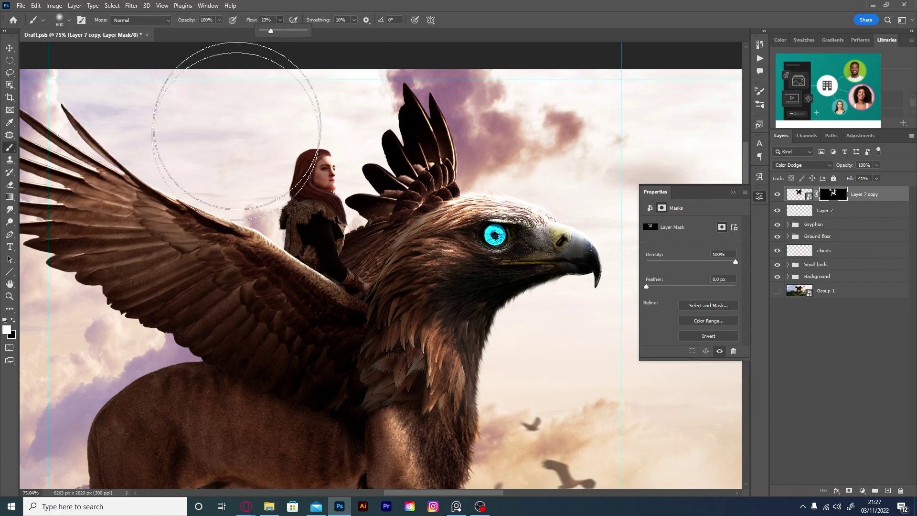
pyautogui.scroll(-3, 325, 190)
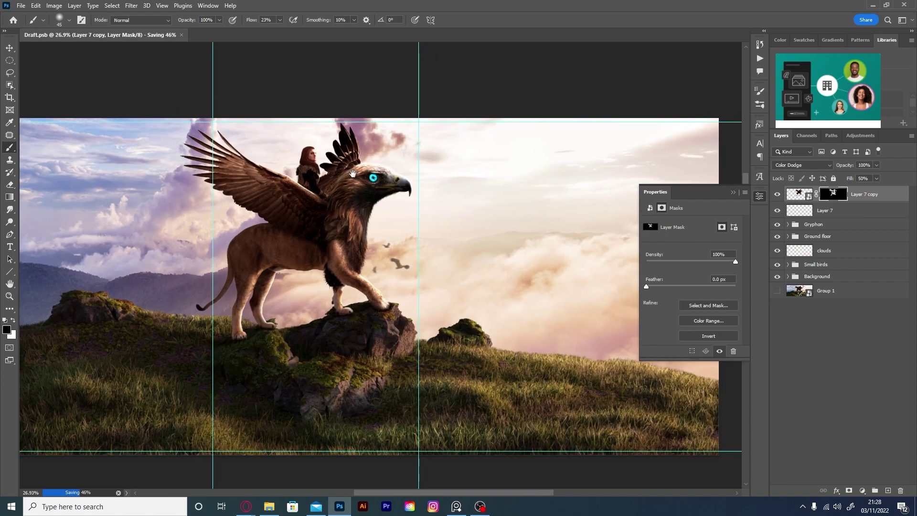
pyautogui.scroll(3, 362, 161)
pyautogui.hotkey('ctrl', 'shift', 'alt', 'n')
pyautogui.click(402, 113)
pyautogui.press('Return')
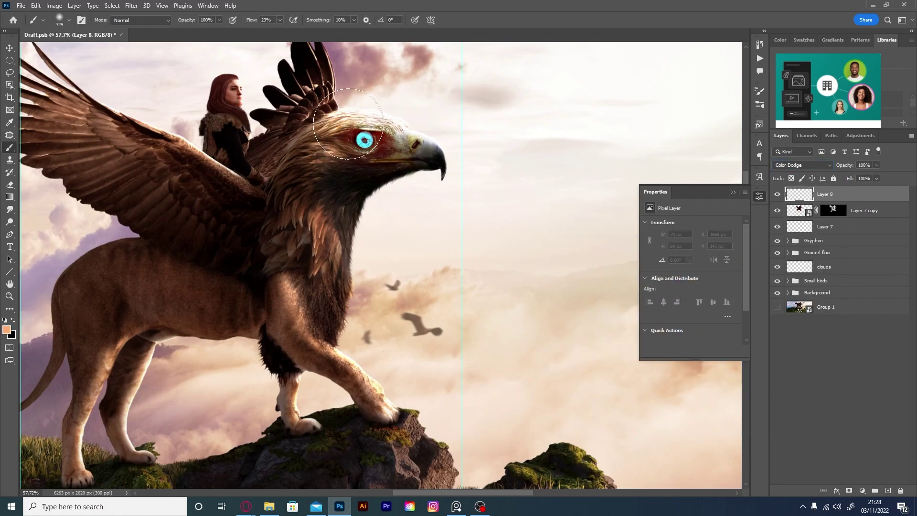
pyautogui.moveTo(325, 122); pyautogui.dragTo(429, 138)
pyautogui.moveTo(849, 191); pyautogui.dragTo(846, 192)
# Extend the glow to the gryphon's legs with a smaller brush and lower the fill to 18%.
pyautogui.scroll(3, 421, 141)
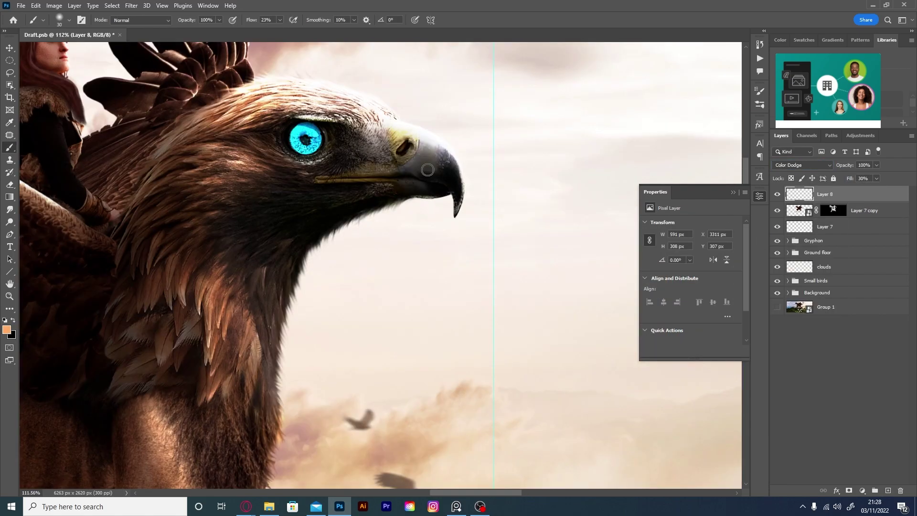
pyautogui.scroll(-3, 301, 283)
pyautogui.moveTo(277, 409); pyautogui.dragTo(356, 215)
pyautogui.press('[')
pyautogui.press('[')
pyautogui.press('[')
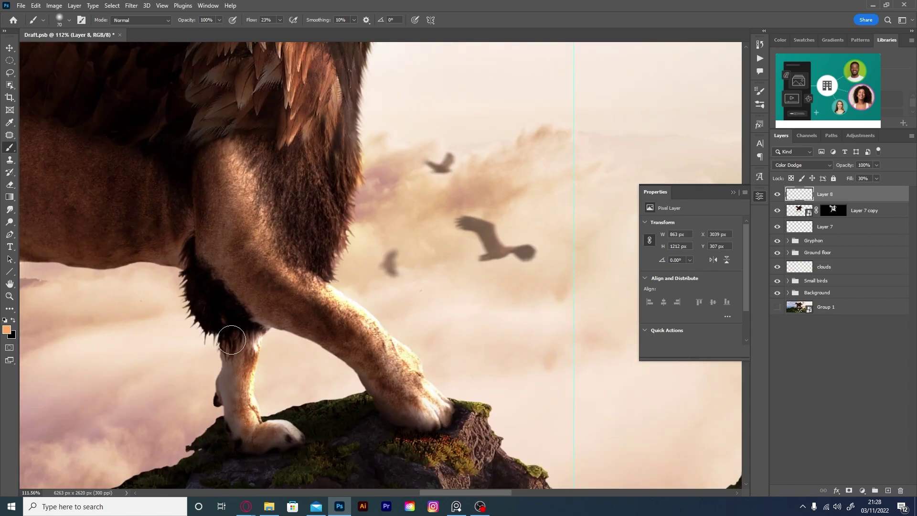
pyautogui.scroll(-5, 231, 340)
pyautogui.press('x')
pyautogui.moveTo(877, 178)
pyautogui.mouseDown()
pyautogui.moveTo(869, 190)
pyautogui.moveTo(876, 193)
pyautogui.mouseUp()
pyautogui.press('e')
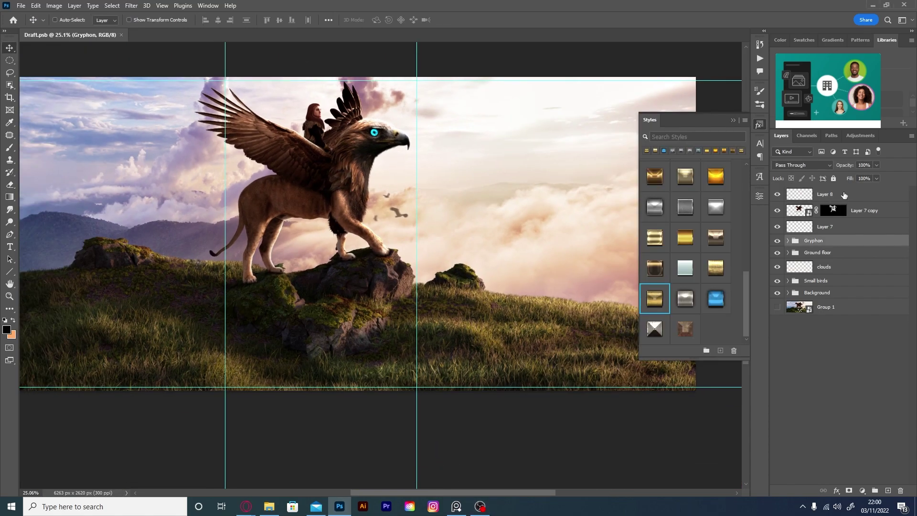
# Group the three glow layers and rename the new group.
pyautogui.hotkey('ctrl', 'g')
pyautogui.doubleClick(812, 192)
pyautogui.write('colour/light fx')
pyautogui.click(21, 6)
pyautogui.press('Escape')
# Add the GRYPHON'S title, rasterize it, and place it over the rock with PEAK beneath.
pyautogui.press('t')
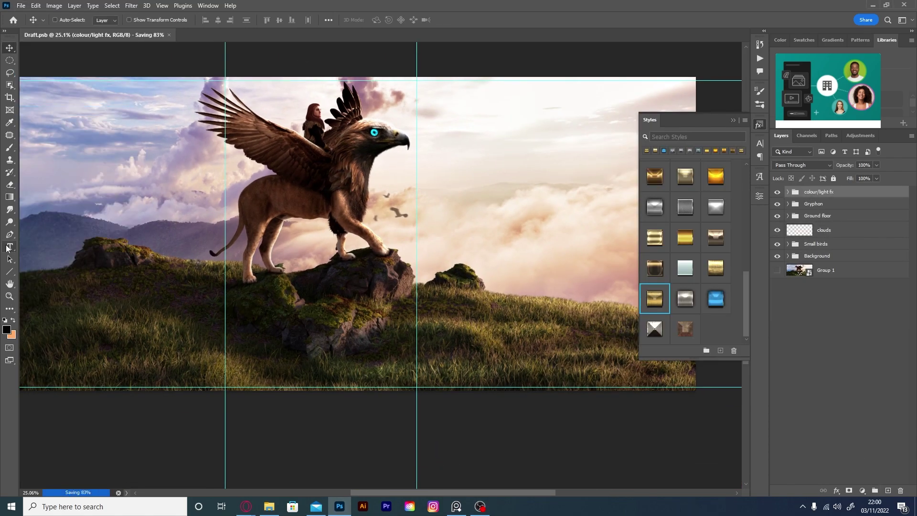
pyautogui.click(272, 282)
pyautogui.write('GRYPHONS')
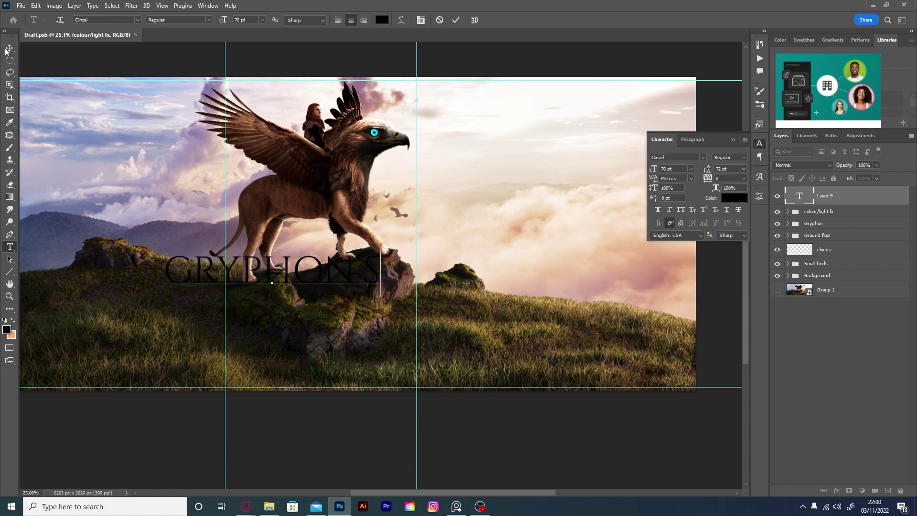
pyautogui.click(10, 48)
pyautogui.rightClick(851, 207)
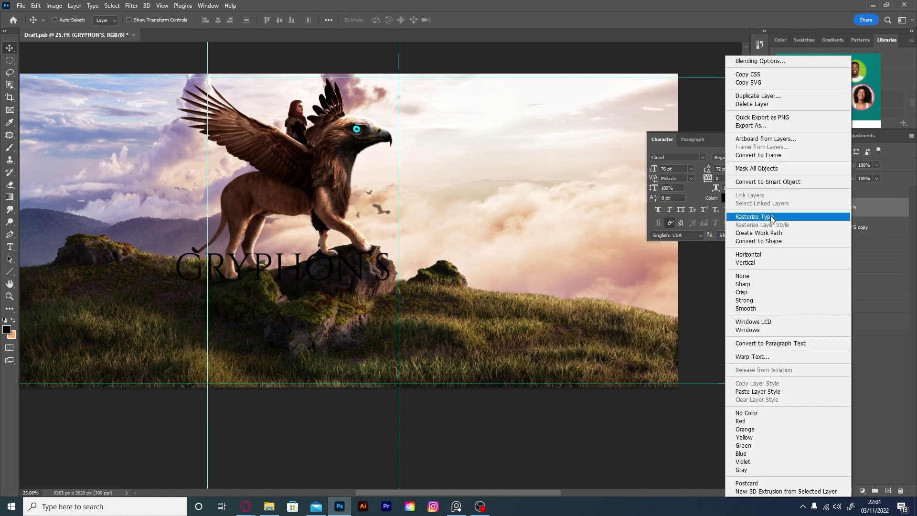
pyautogui.click(755, 217)
pyautogui.moveTo(287, 267); pyautogui.dragTo(301, 286)
pyautogui.scroll(1, 302, 291)
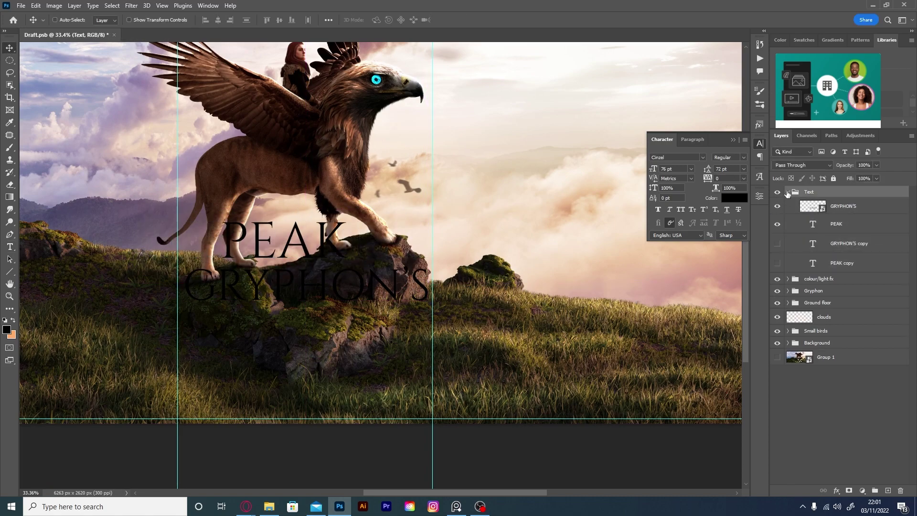
pyautogui.click(836, 223)
pyautogui.moveTo(308, 334); pyautogui.dragTo(308, 339)
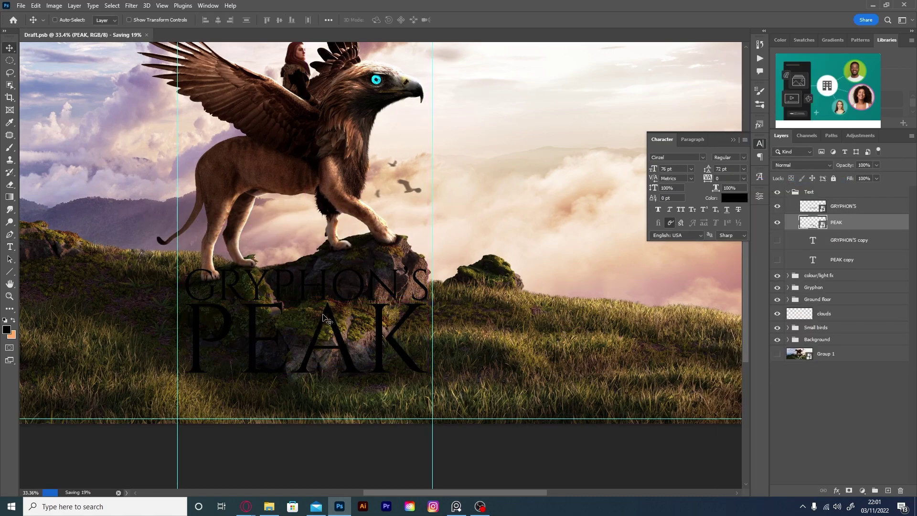
# Apply a gold preset style to GRYPHON'S and scale its effects to fit.
pyautogui.click(843, 206)
pyautogui.click(655, 268)
pyautogui.rightClick(900, 206)
pyautogui.click(784, 385)
pyautogui.moveTo(578, 184); pyautogui.dragTo(555, 186)
pyautogui.press('Return')
pyautogui.click(686, 198)
pyautogui.rightClick(900, 206)
pyautogui.click(860, 381)
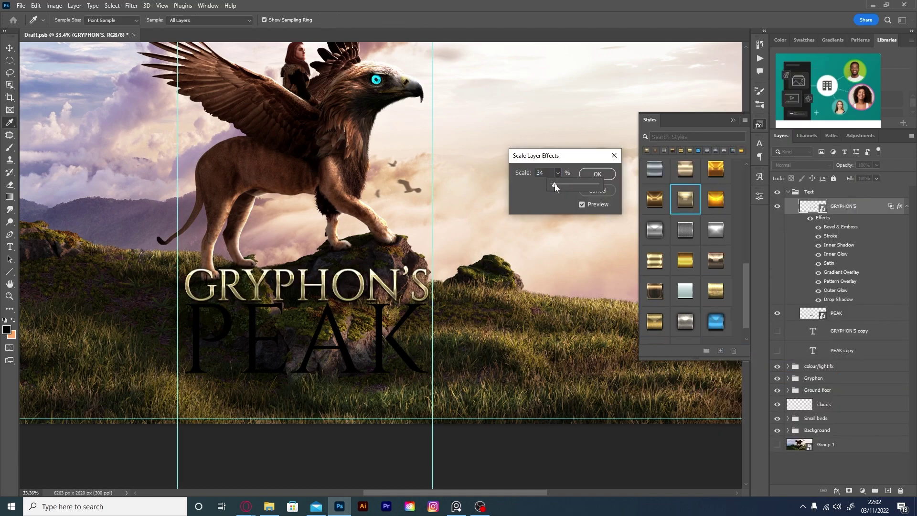
pyautogui.press('Return')
# Switch GRYPHON'S to another gold style with effects scaled to 56%.
pyautogui.click(655, 184)
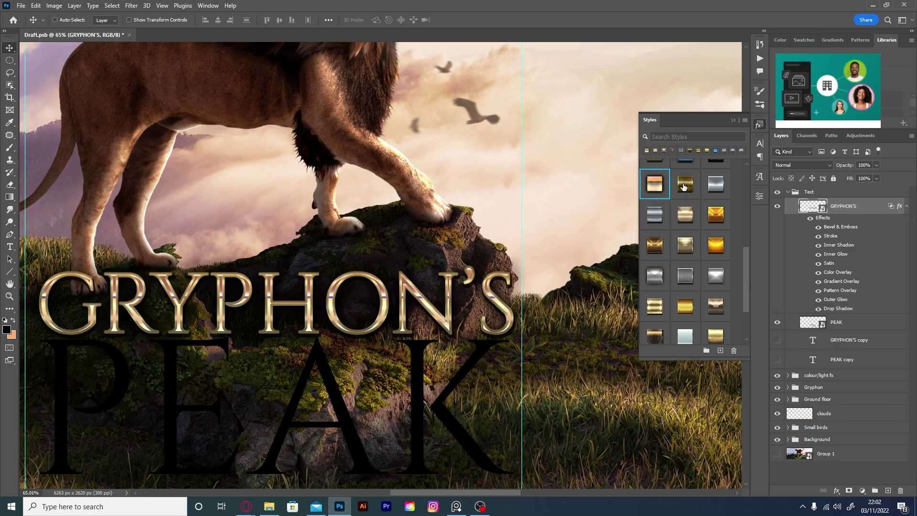
pyautogui.click(684, 186)
pyautogui.scroll(-2, 686, 248)
pyautogui.click(655, 299)
pyautogui.rightClick(900, 206)
pyautogui.click(860, 381)
pyautogui.moveTo(579, 185); pyautogui.dragTo(555, 187)
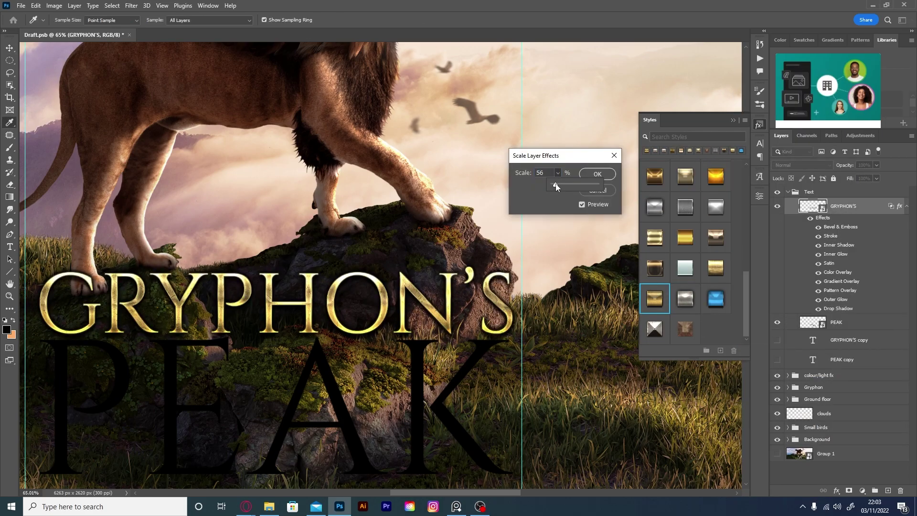
pyautogui.press('Return')
# Give PEAK the same gold style and scale its effects.
pyautogui.click(836, 322)
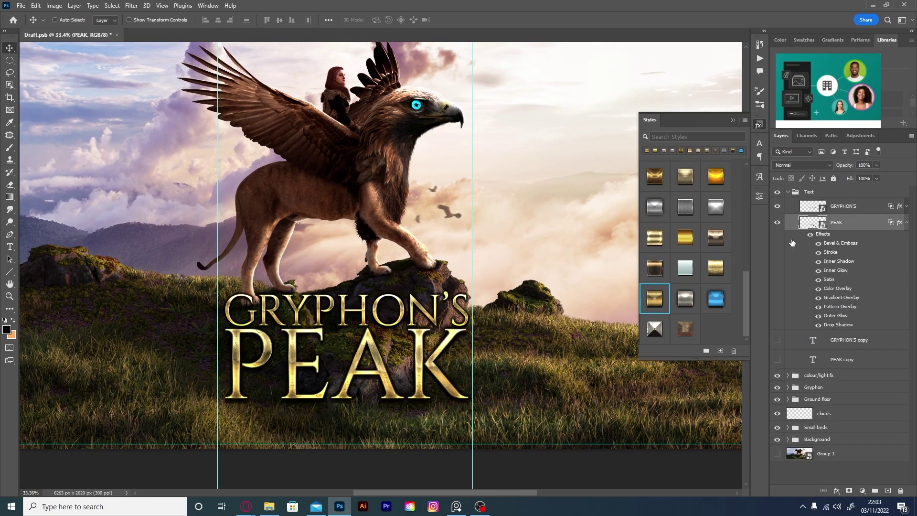
pyautogui.rightClick(900, 222)
pyautogui.click(860, 398)
pyautogui.press('Return')
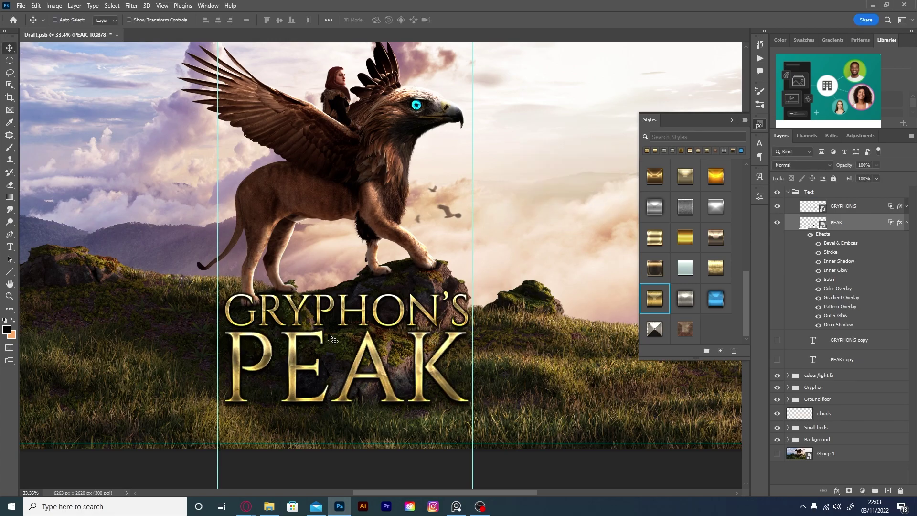
pyautogui.hotkey('ctrl', '-')
# Duplicate the PEAK text and position the copy below GRYPHON'S.
pyautogui.hotkey('ctrl', 'j')
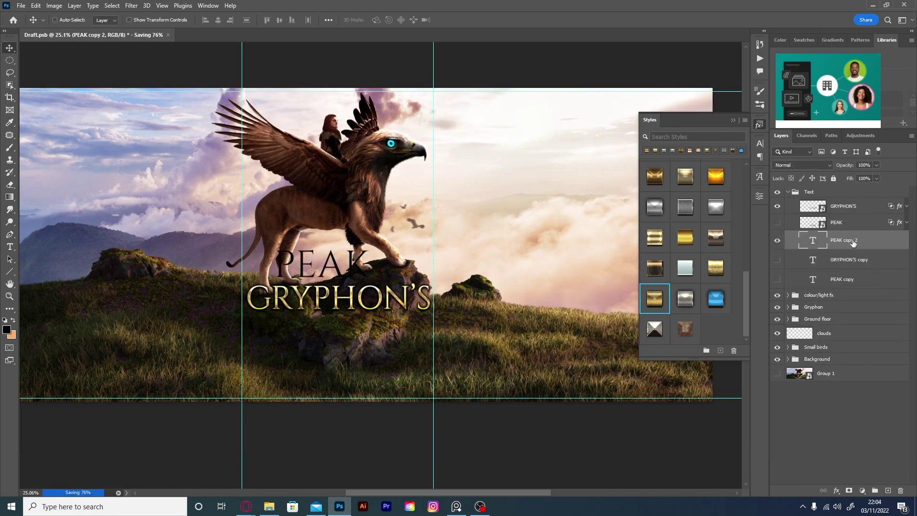
pyautogui.hotkey('ctrl', '+')
pyautogui.press('t')
pyautogui.click(352, 193)
pyautogui.scroll(-4, 352, 193)
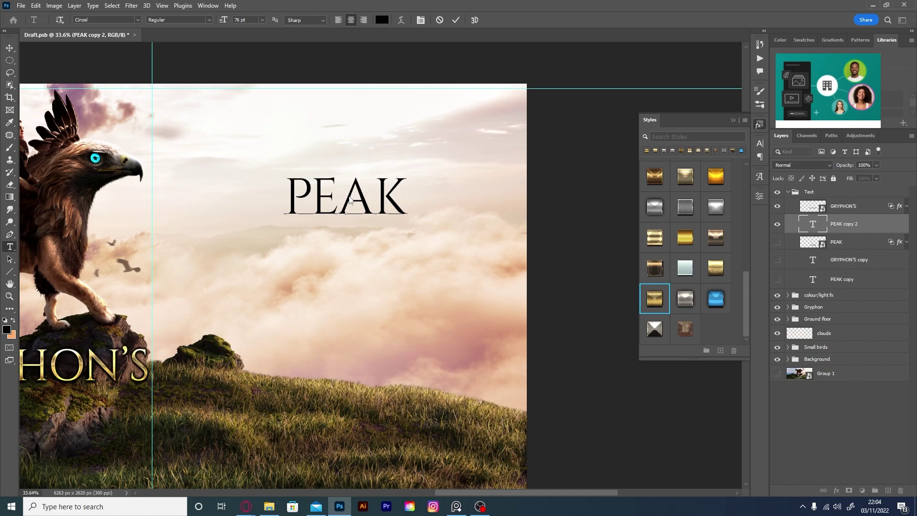
pyautogui.scroll(5, 364, 197)
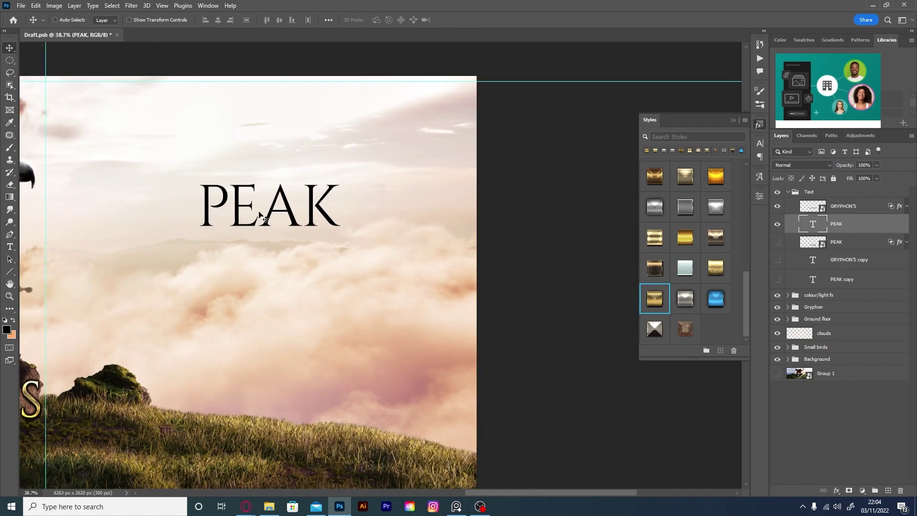
pyautogui.moveTo(271, 261); pyautogui.dragTo(359, 329)
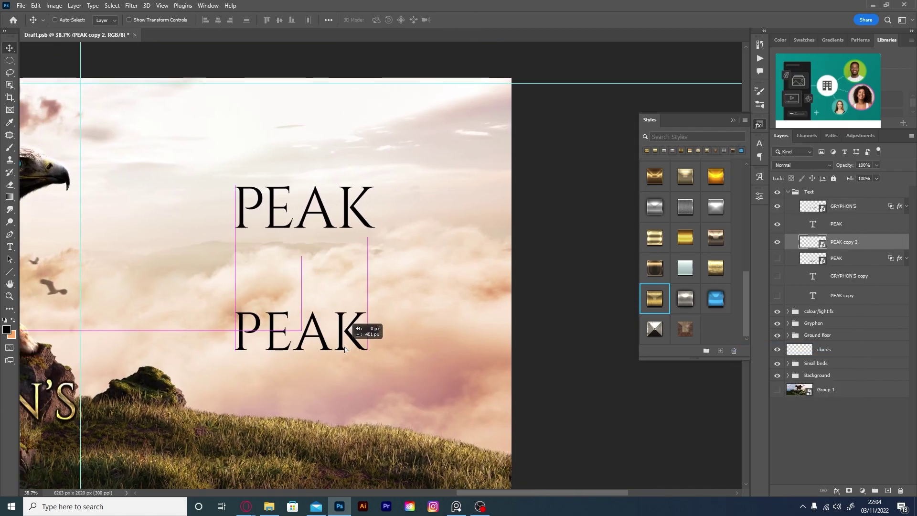
pyautogui.scroll(-3, 359, 329)
pyautogui.moveTo(268, 294)
pyautogui.mouseDown()
pyautogui.moveTo(313, 259)
pyautogui.moveTo(336, 272)
pyautogui.mouseUp()
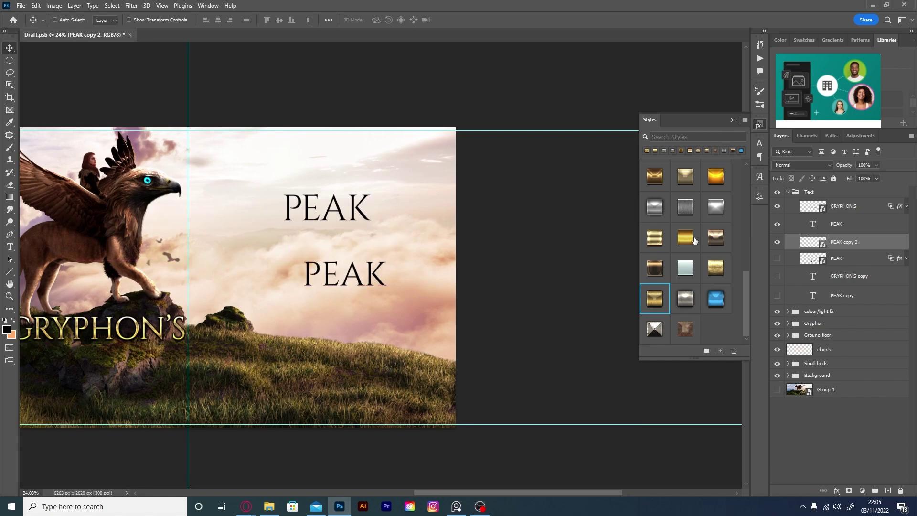
# Free Transform PEAK larger beneath GRYPHON'S and save the document.
pyautogui.press('Delete')
pyautogui.moveTo(260, 200)
pyautogui.mouseDown()
pyautogui.moveTo(443, 146)
pyautogui.moveTo(225, 313)
pyautogui.moveTo(365, 347)
pyautogui.mouseUp()
pyautogui.hotkey('ctrl', 't')
pyautogui.press('Return')
pyautogui.hotkey('ctrl', 's')
# Apply the gold metallic style to PEAK with effects scaled to 78%, then save.
pyautogui.click(655, 298)
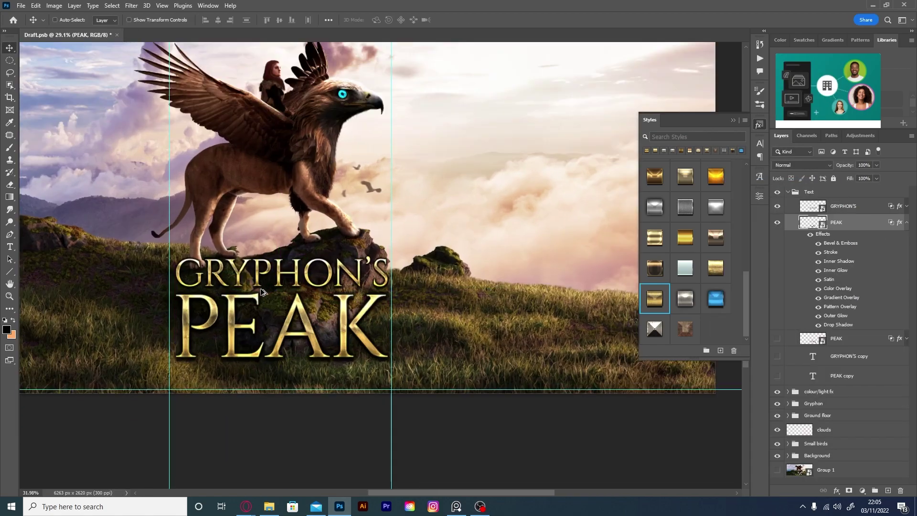
pyautogui.scroll(3, 300, 311)
pyautogui.rightClick(900, 222)
pyautogui.click(831, 393)
pyautogui.moveTo(562, 185); pyautogui.dragTo(557, 186)
pyautogui.press('Return')
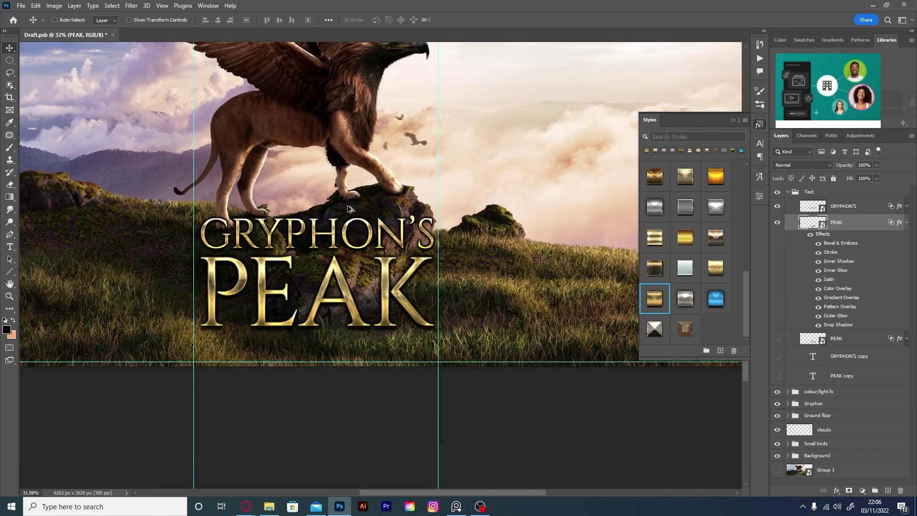
pyautogui.scroll(-5, 342, 306)
pyautogui.hotkey('ctrl', 's')
# Type AUTHOR NAME and give it 500 tracking in the Character panel.
pyautogui.press('v')
pyautogui.scroll(2, 350, 246)
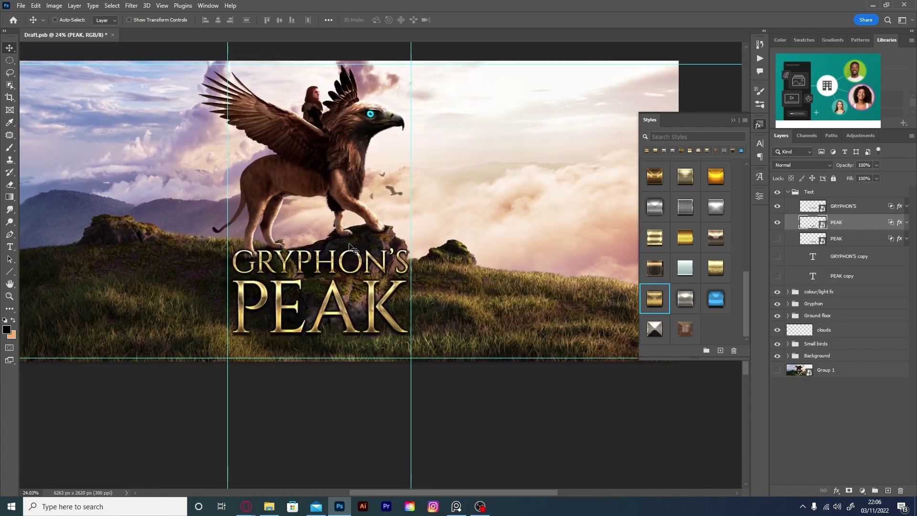
pyautogui.write('AUTHOR NAME')
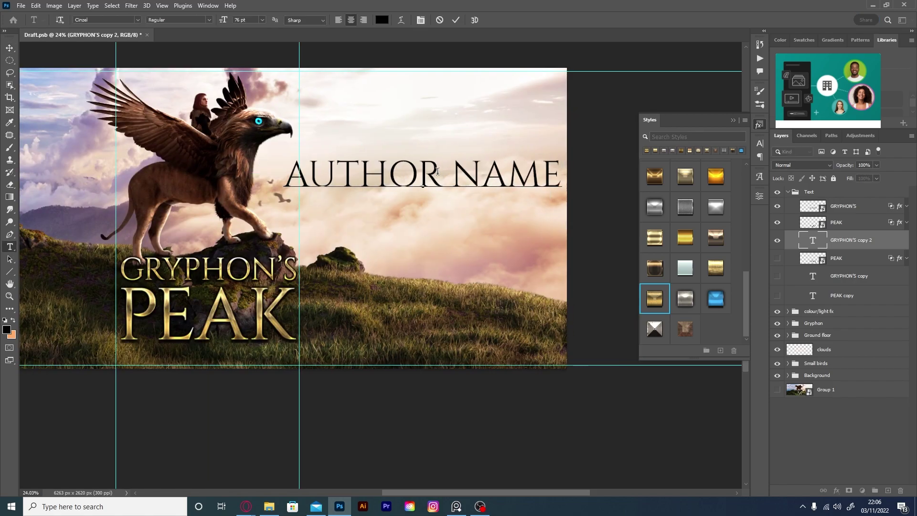
pyautogui.hotkey('ctrl', 'a')
pyautogui.click(760, 143)
pyautogui.write('500')
pyautogui.press('Return')
pyautogui.hotkey('ctrl', 'Return')
pyautogui.press('v')
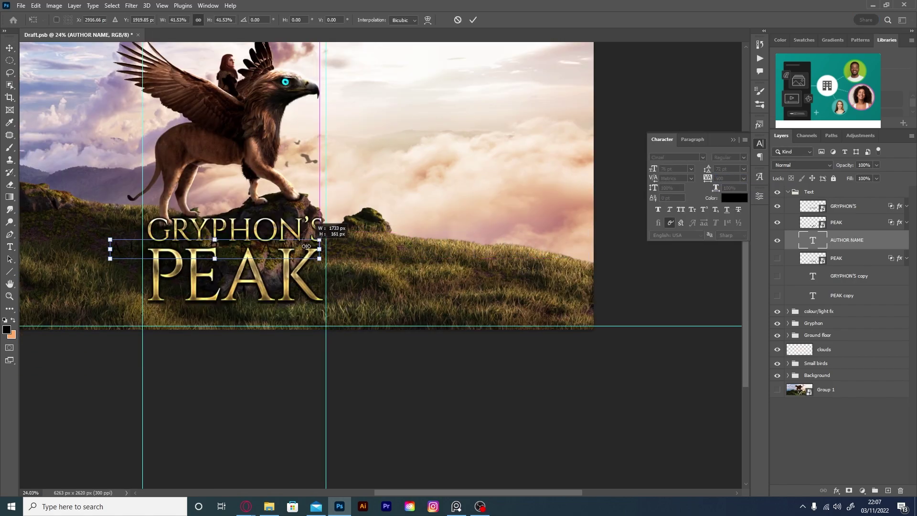
# Shrink AUTHOR NAME to the title's width under PEAK and save.
pyautogui.hotkey('ctrl', 't')
pyautogui.moveTo(571, 246); pyautogui.dragTo(330, 246)
pyautogui.moveTo(215, 246); pyautogui.dragTo(267, 311)
pyautogui.press('Return')
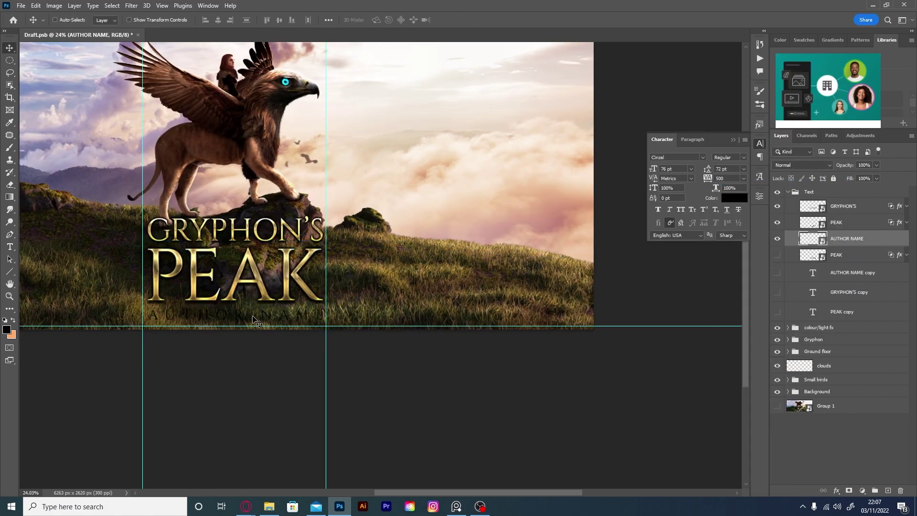
pyautogui.hotkey('ctrl', 's')
# Try silver metallic styles from the Styles panel on AUTHOR NAME.
pyautogui.click(760, 124)
pyautogui.click(655, 207)
pyautogui.press('Return')
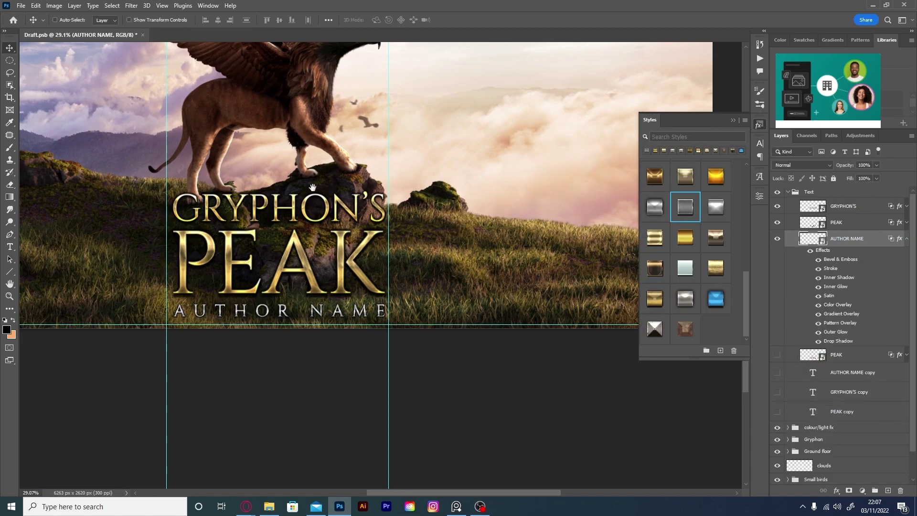
pyautogui.rightClick(900, 242)
pyautogui.click(841, 411)
pyautogui.press('Return')
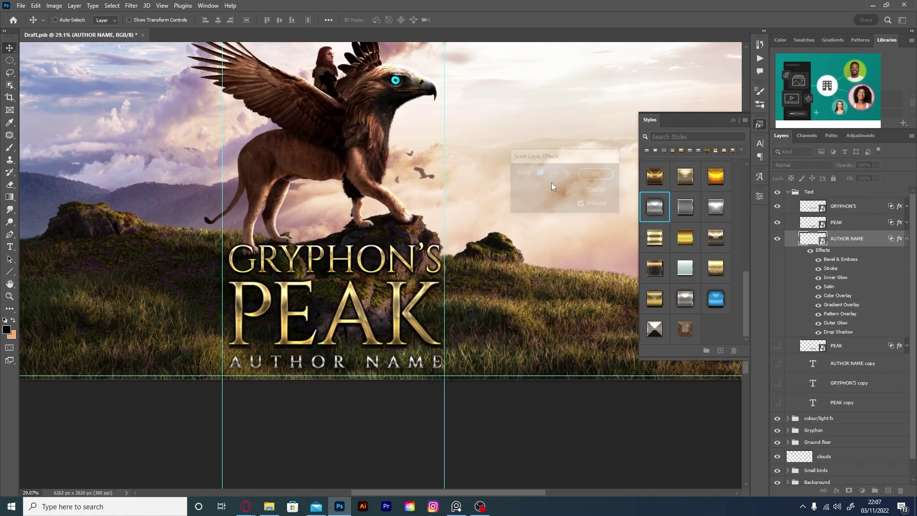
pyautogui.scroll(3, 388, 214)
# Apply a brighter silver style to AUTHOR NAME, scale effects down, and save.
pyautogui.click(686, 299)
pyautogui.rightClick(847, 238)
pyautogui.rightClick(900, 239)
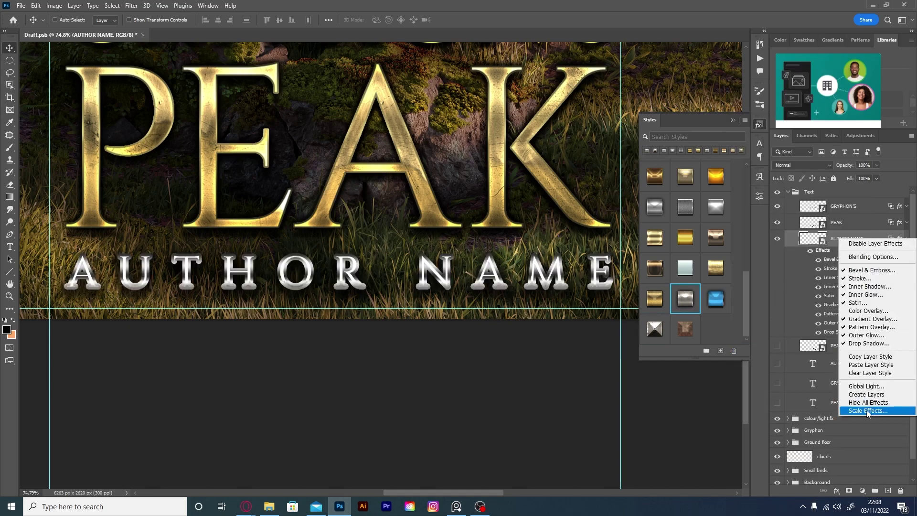
pyautogui.click(855, 458)
pyautogui.moveTo(560, 185); pyautogui.dragTo(554, 185)
pyautogui.press('Return')
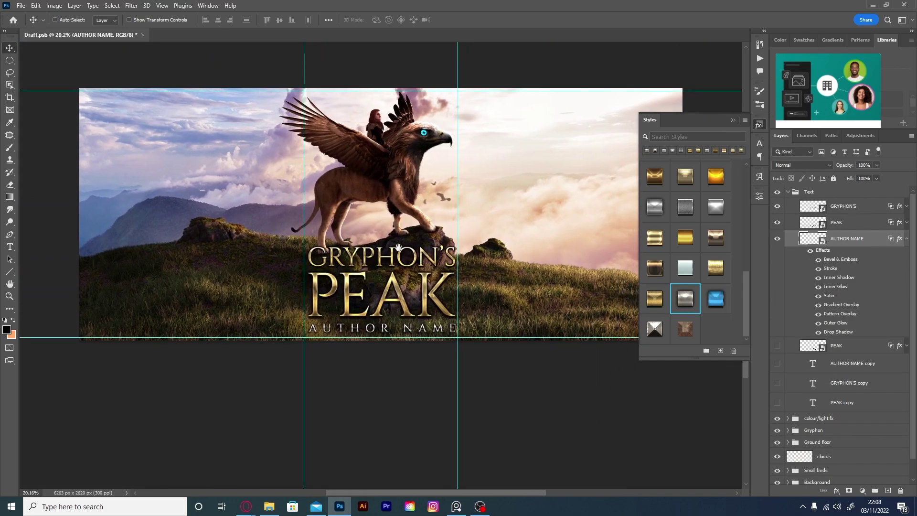
pyautogui.hotkey('ctrl', 's')
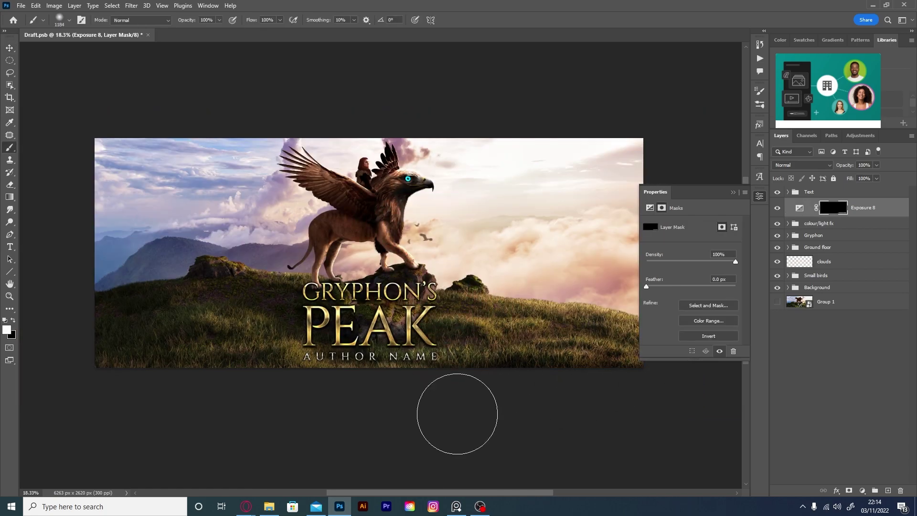
# Set brush flow to 29%, hide Exposure 8, and select the Levels 2 mask.
pyautogui.hotkey('shift', '2')
pyautogui.hotkey('shift', '9')
pyautogui.scroll(2, 328, 374)
pyautogui.click(778, 207)
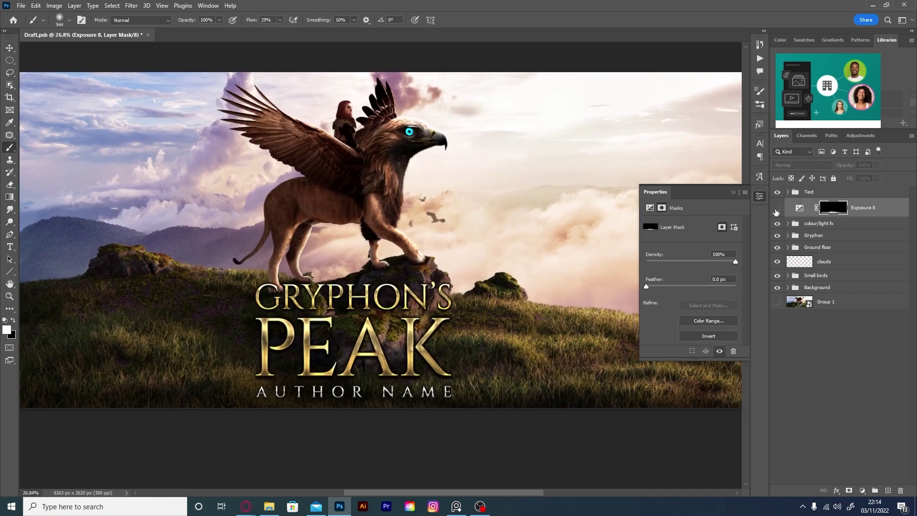
pyautogui.click(788, 247)
pyautogui.click(860, 341)
pyautogui.scroll(-3, 415, 327)
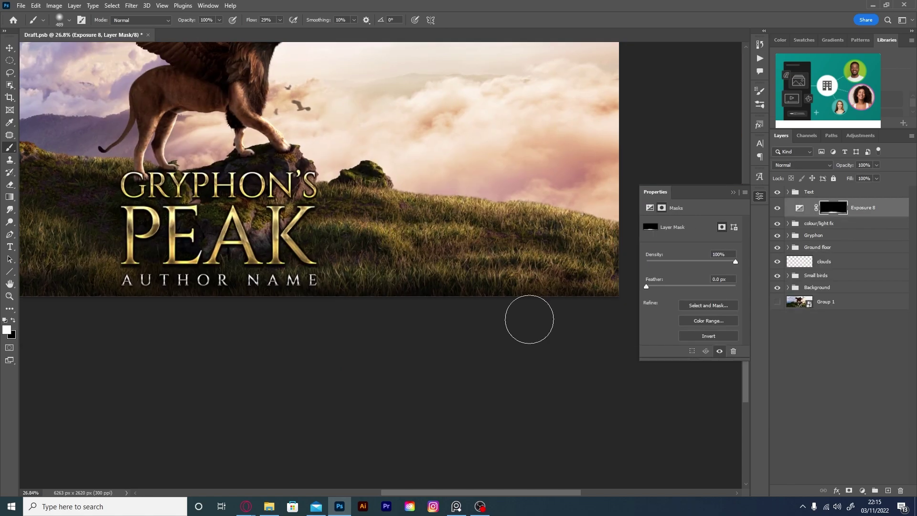
# Launch the Snipping Tool from Windows search.
pyautogui.press('super')
pyautogui.write('sni')
pyautogui.press('Return')
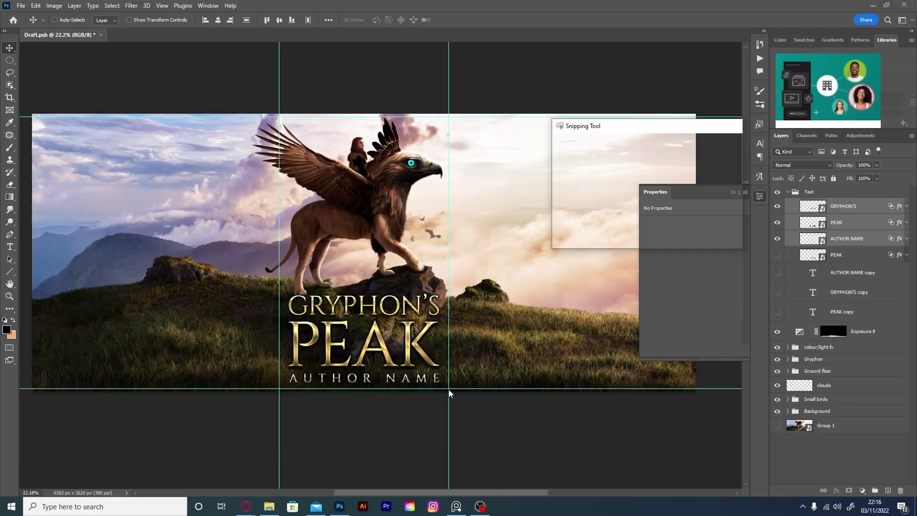
# Add a Linear Dodge (Add) Solid Color fill with inverted mask, painted over right-side clouds.
pyautogui.click(812, 234)
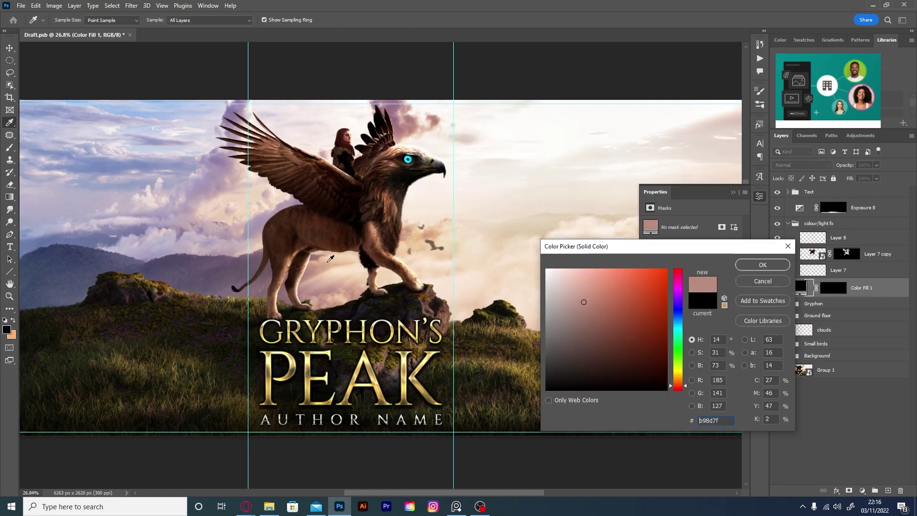
pyautogui.click(423, 232)
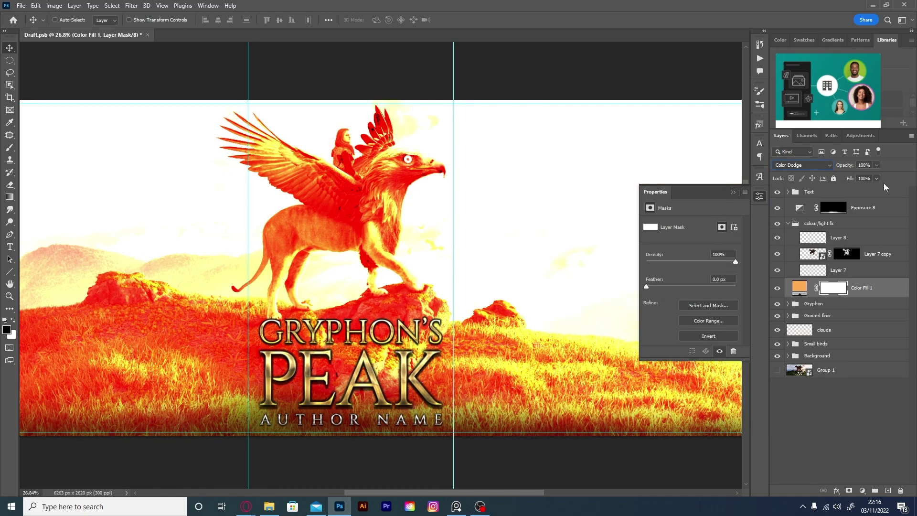
pyautogui.click(803, 165)
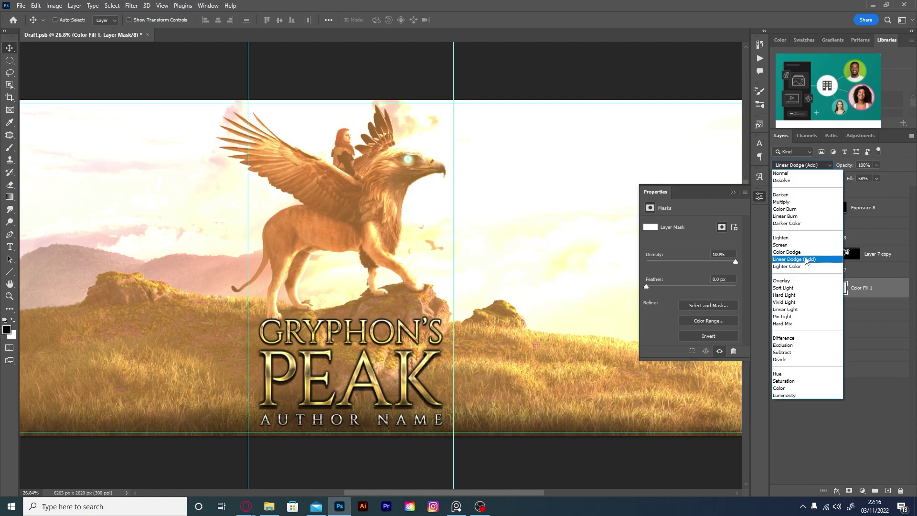
pyautogui.click(803, 272)
pyautogui.hotkey('ctrl', 'i')
pyautogui.press('b')
pyautogui.scroll(-3, 439, 198)
pyautogui.moveTo(506, 206); pyautogui.dragTo(557, 201)
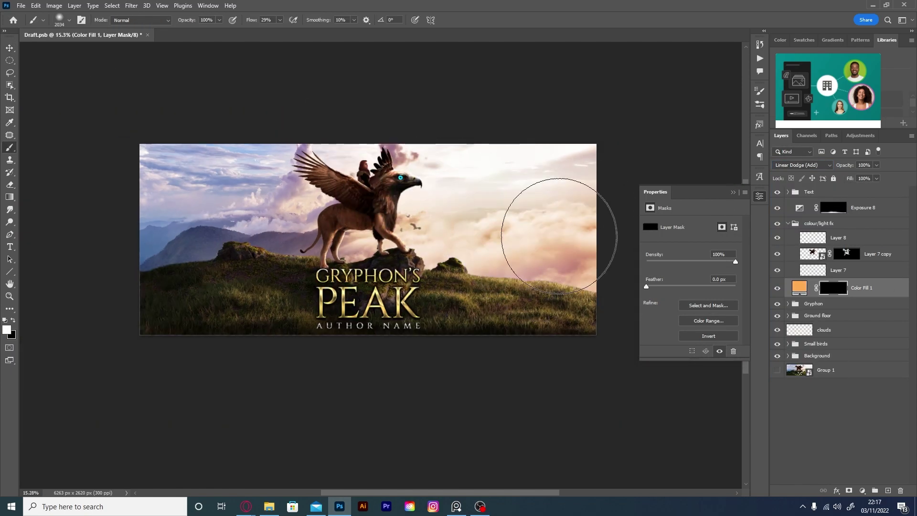
# Change the fill to a darker orange and view the gryphon area.
pyautogui.doubleClick(799, 288)
pyautogui.click(621, 335)
pyautogui.click(763, 267)
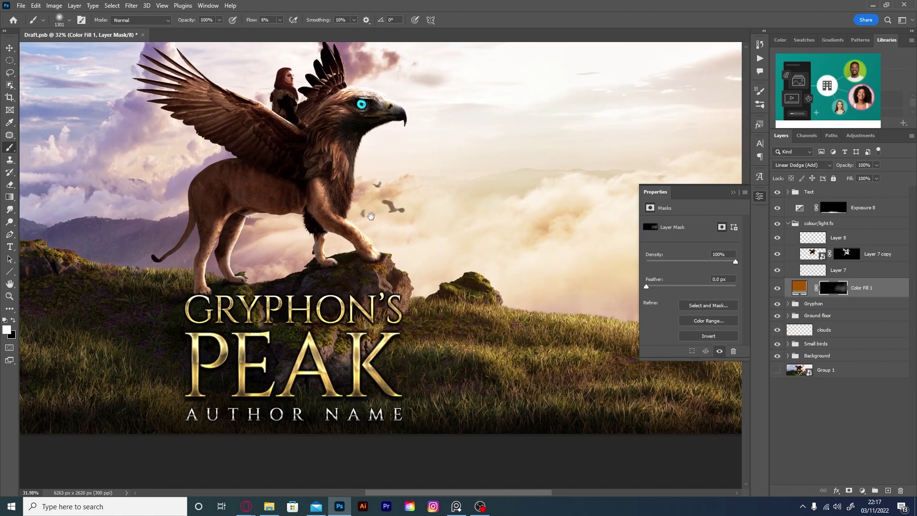
pyautogui.scroll(5, 317, 136)
pyautogui.moveTo(317, 136); pyautogui.dragTo(388, 144)
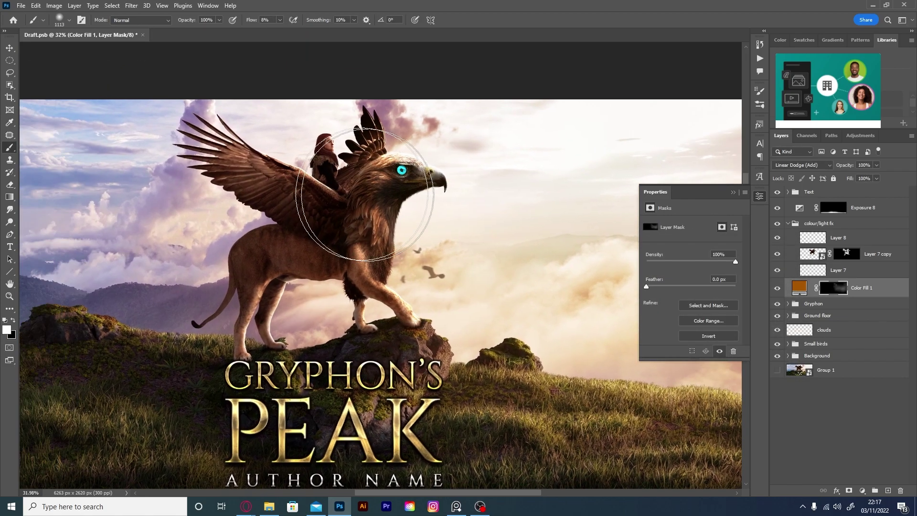
pyautogui.moveTo(440, 236); pyautogui.dragTo(437, 201)
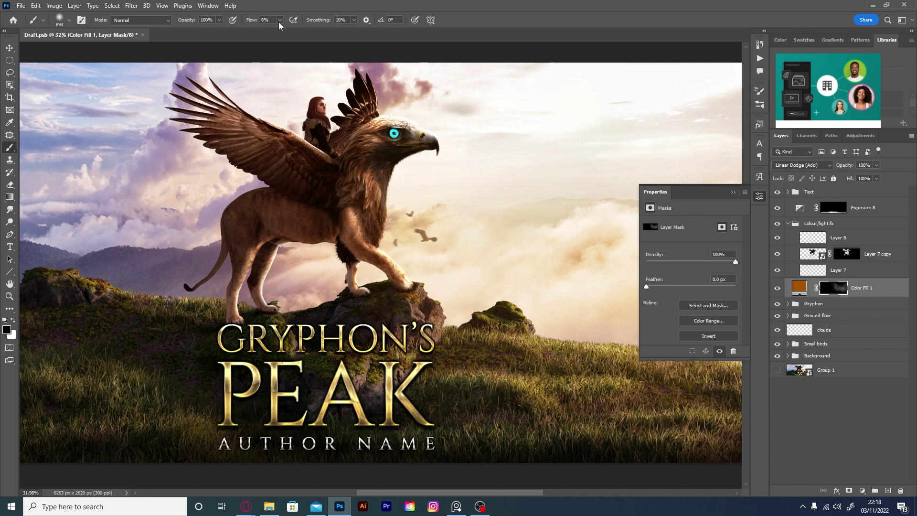
pyautogui.scroll(-3, 427, 201)
# Lower brush flow to 24%, hide the Text group, and select Exposure 8.
pyautogui.click(777, 289)
pyautogui.moveTo(278, 31); pyautogui.dragTo(270, 30)
pyautogui.scroll(1, 130, 191)
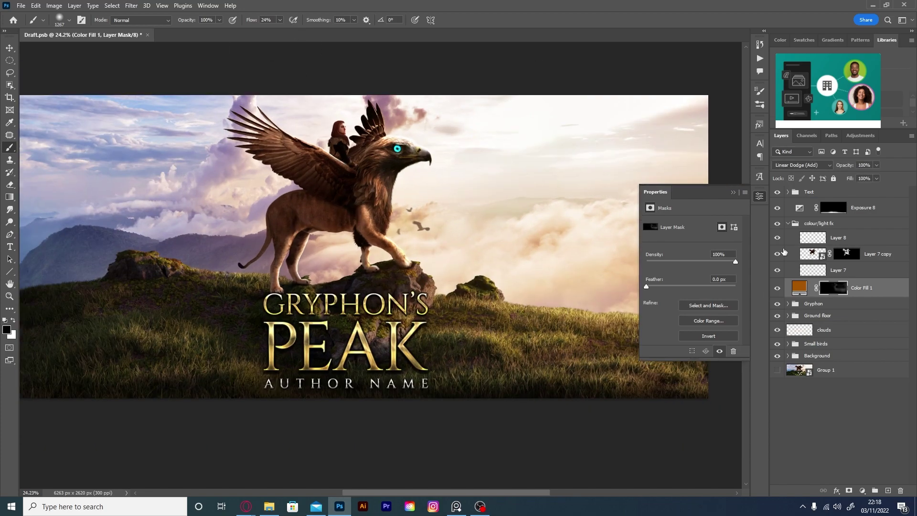
pyautogui.click(788, 223)
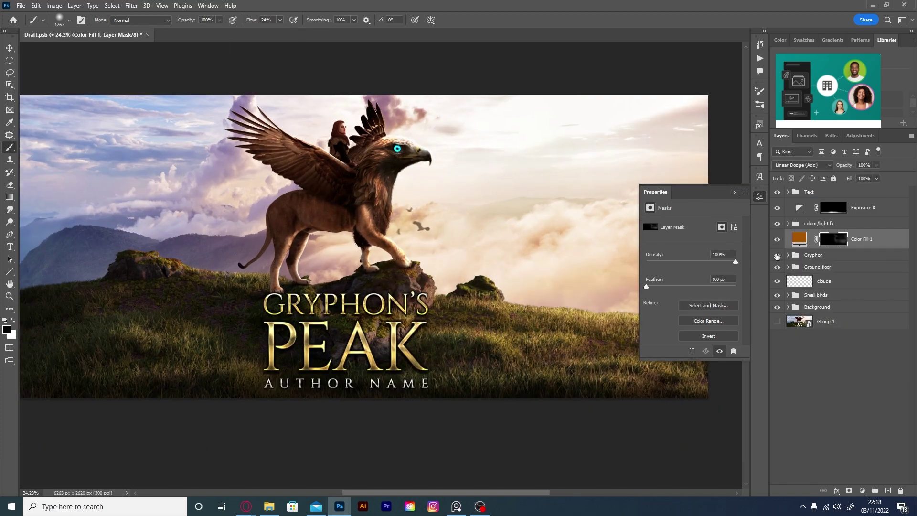
pyautogui.click(778, 192)
pyautogui.click(860, 207)
# Return to the Move tool and save the document.
pyautogui.press('v')
pyautogui.click(21, 5)
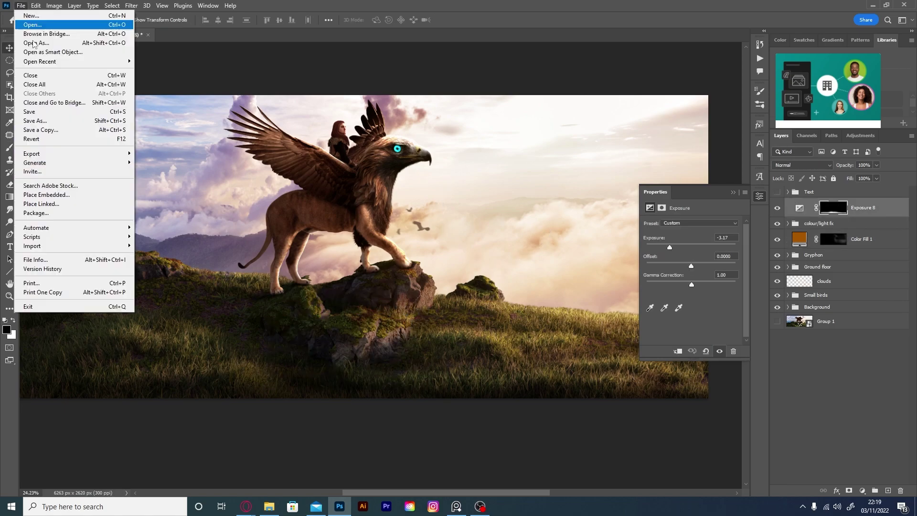
pyautogui.hotkey('ctrl', 's')
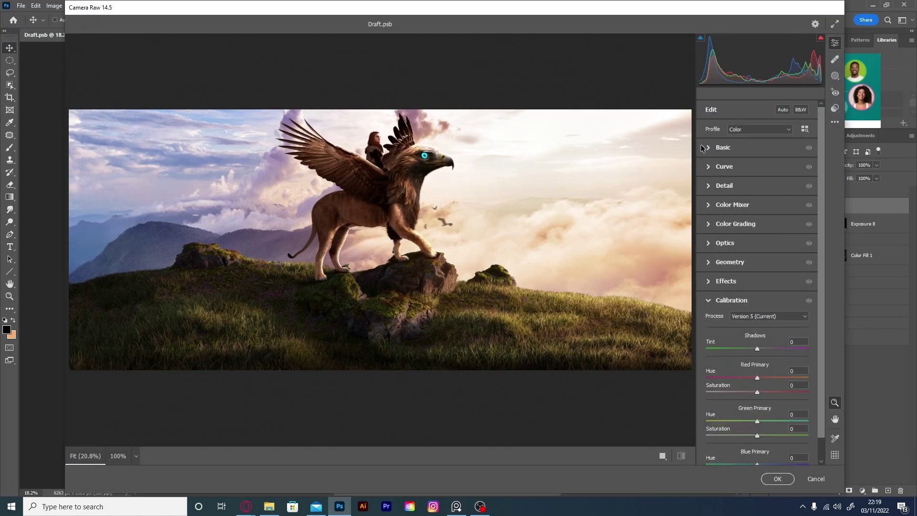
# Lower exposure, raise contrast, add texture, and adjust haze in Camera Raw Basic.
pyautogui.moveTo(758, 223)
pyautogui.mouseDown()
pyautogui.moveTo(722, 223)
pyautogui.moveTo(757, 223)
pyautogui.mouseUp()
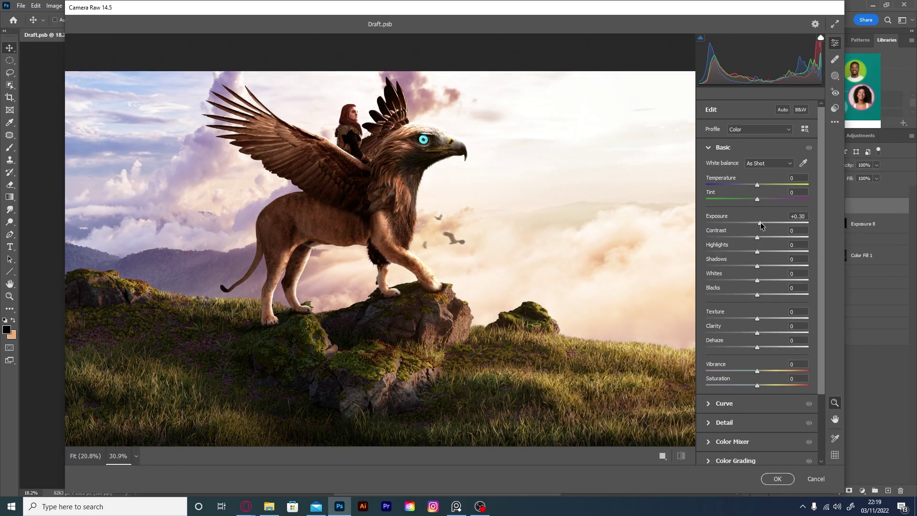
pyautogui.click(758, 239)
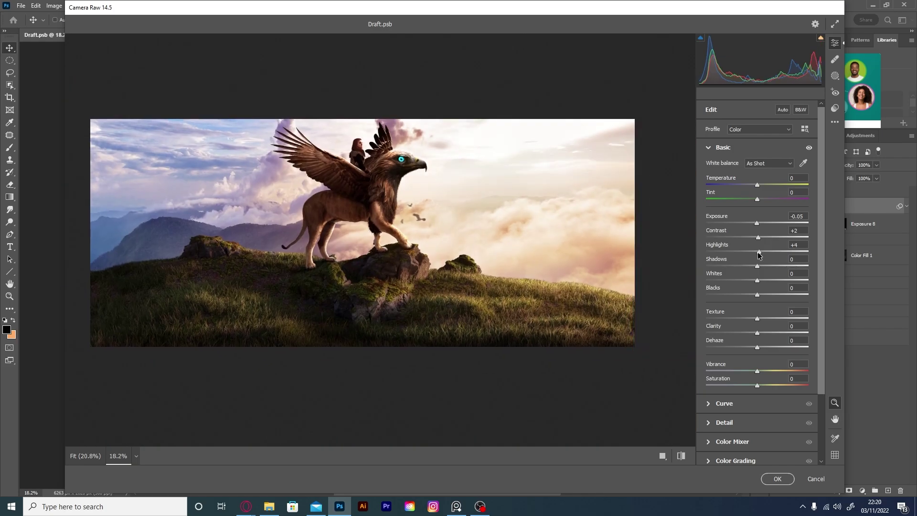
pyautogui.moveTo(757, 319)
pyautogui.mouseDown()
pyautogui.moveTo(810, 319)
pyautogui.moveTo(760, 318)
pyautogui.mouseUp()
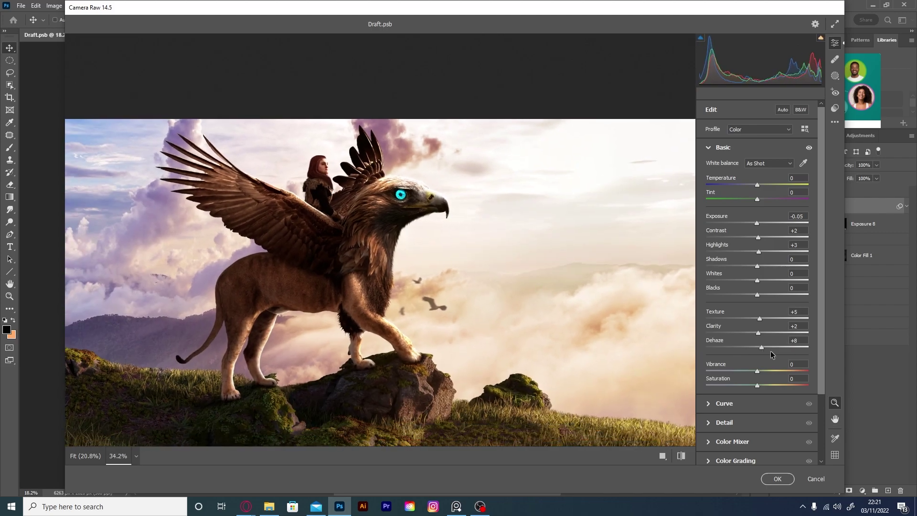
pyautogui.moveTo(757, 385); pyautogui.dragTo(698, 382)
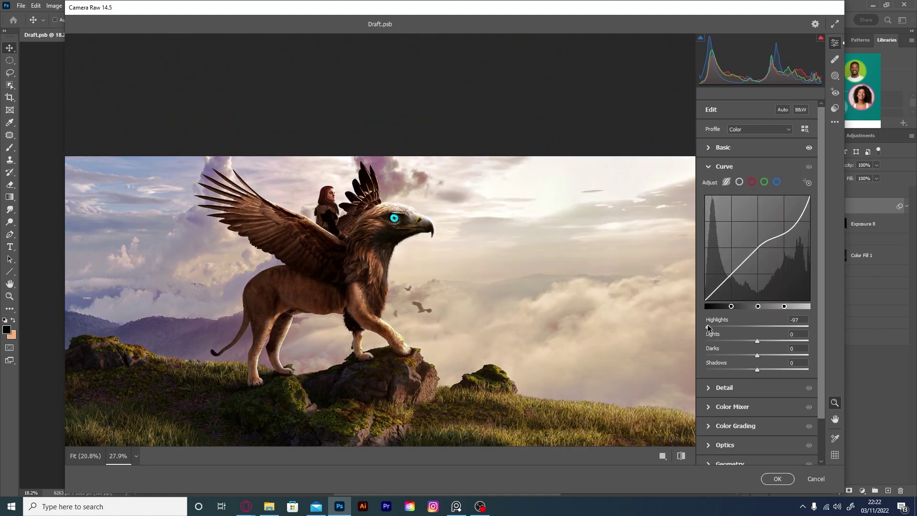
# Set curve Highlights +2, Lights +5, Darks -3, Shadows -5, then shift the Reds hue.
pyautogui.moveTo(708, 326)
pyautogui.mouseDown()
pyautogui.moveTo(759, 326)
pyautogui.moveTo(756, 355)
pyautogui.mouseUp()
pyautogui.moveTo(757, 370); pyautogui.dragTo(755, 370)
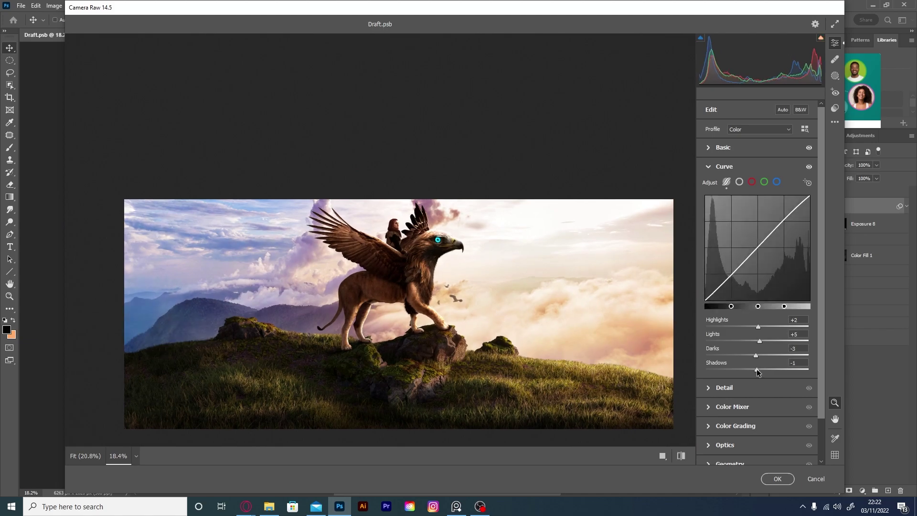
pyautogui.click(725, 166)
pyautogui.click(733, 204)
pyautogui.moveTo(757, 258)
pyautogui.mouseDown()
pyautogui.moveTo(742, 258)
pyautogui.moveTo(760, 260)
pyautogui.moveTo(747, 259)
pyautogui.moveTo(751, 273)
pyautogui.mouseUp()
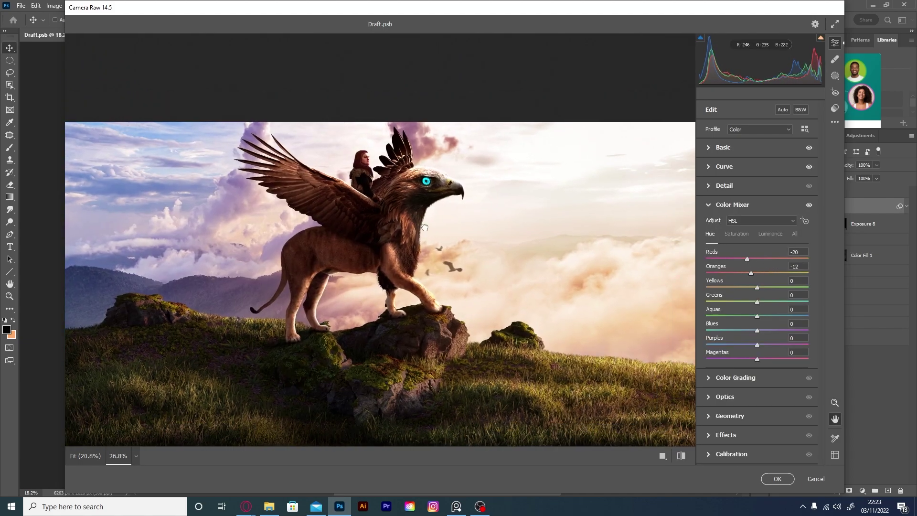
# Reset all Color Mixer hue shifts, including aquas, back to zero.
pyautogui.keyDown('alt'); pyautogui.click(524, 239); pyautogui.keyUp('alt')
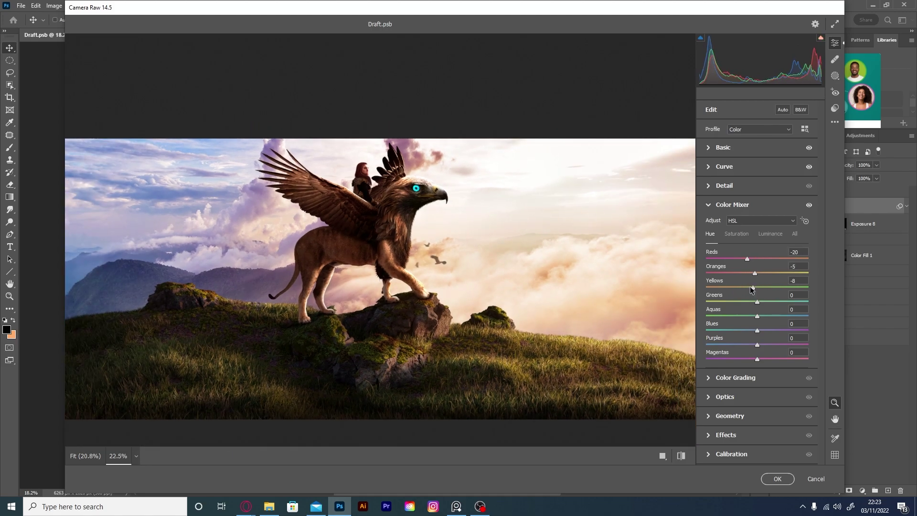
pyautogui.moveTo(758, 319); pyautogui.dragTo(755, 319)
pyautogui.doubleClick(760, 315)
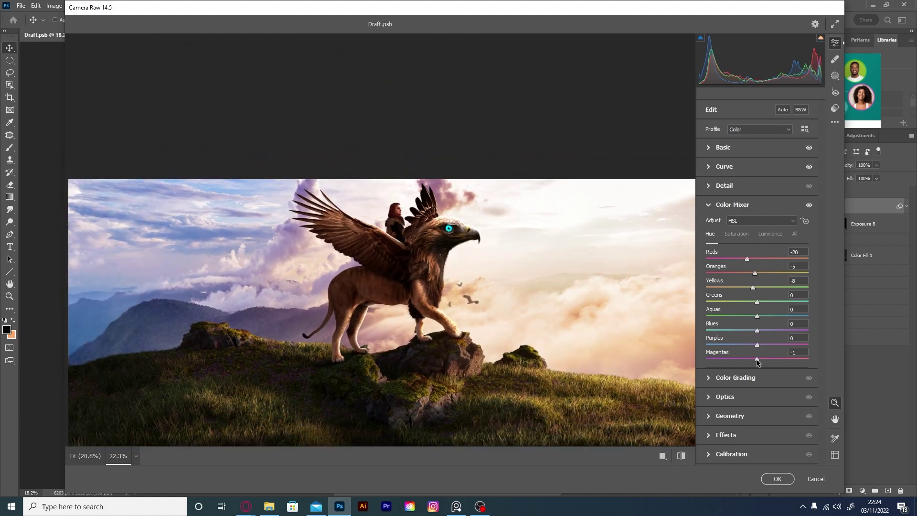
pyautogui.doubleClick(757, 359)
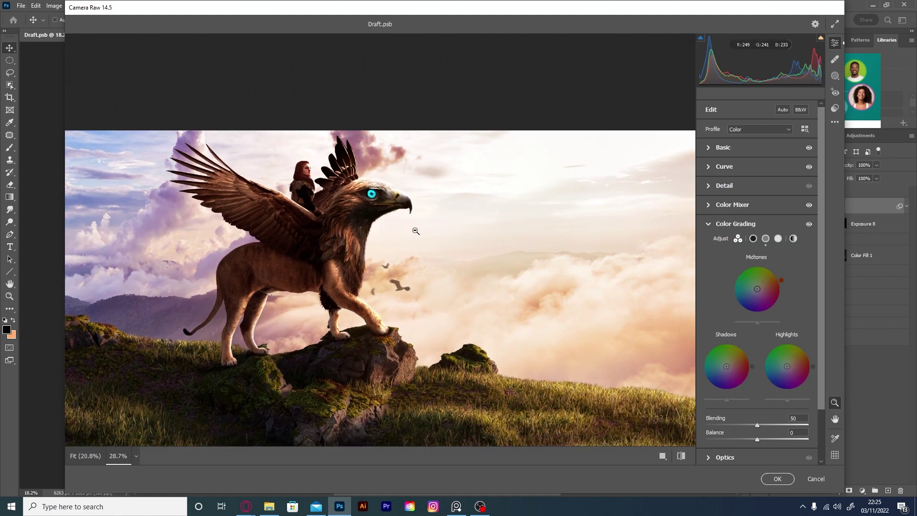
# Color-grade the shadows blue and highlights warm yellow, with blending at 100.
pyautogui.moveTo(726, 367)
pyautogui.mouseDown()
pyautogui.moveTo(711, 376)
pyautogui.moveTo(725, 370)
pyautogui.mouseUp()
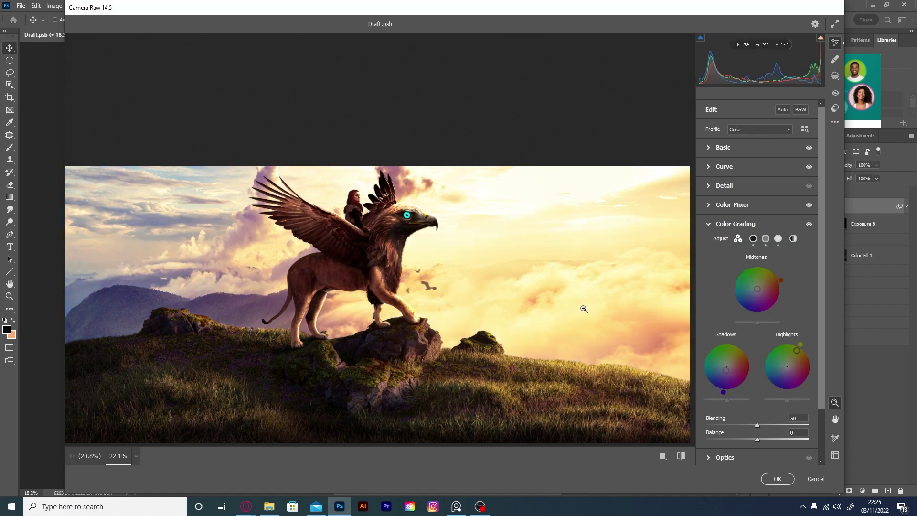
pyautogui.moveTo(788, 367)
pyautogui.mouseDown()
pyautogui.moveTo(802, 350)
pyautogui.moveTo(792, 362)
pyautogui.mouseUp()
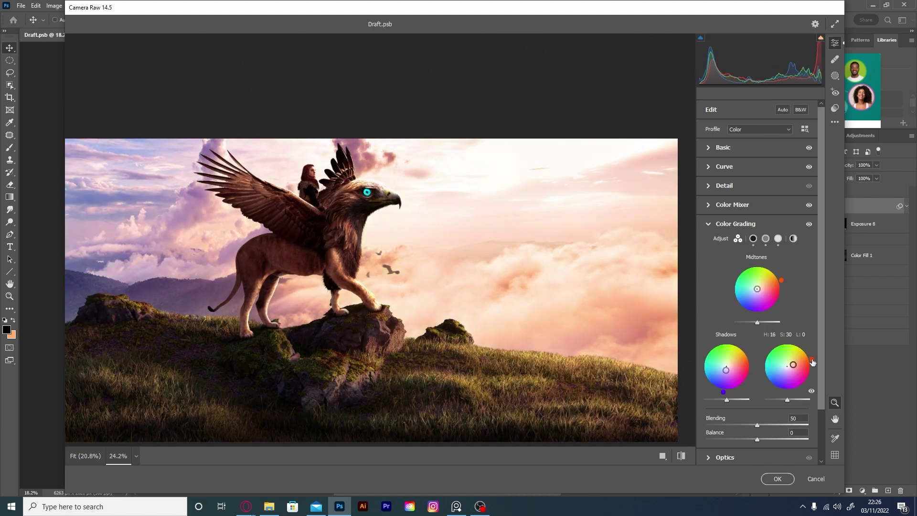
pyautogui.scroll(2, 375, 241)
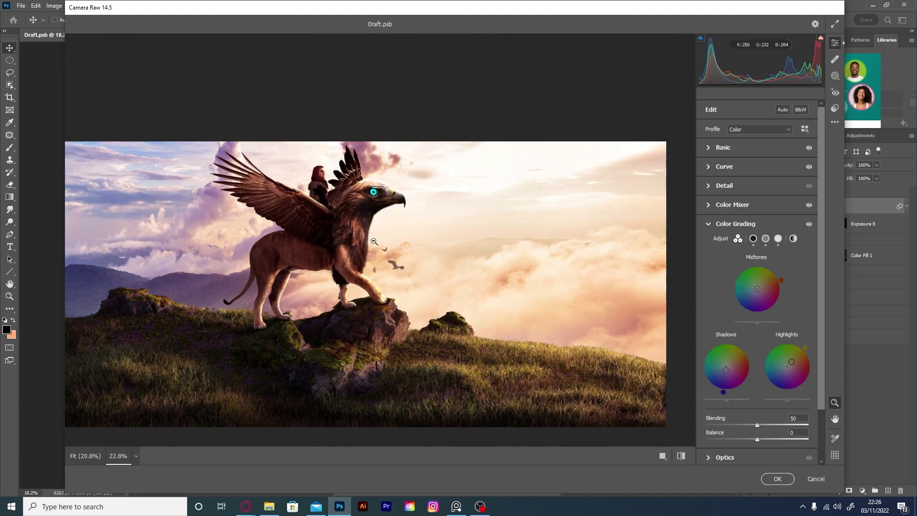
pyautogui.scroll(-2, 815, 353)
pyautogui.click(809, 365)
pyautogui.click(725, 397)
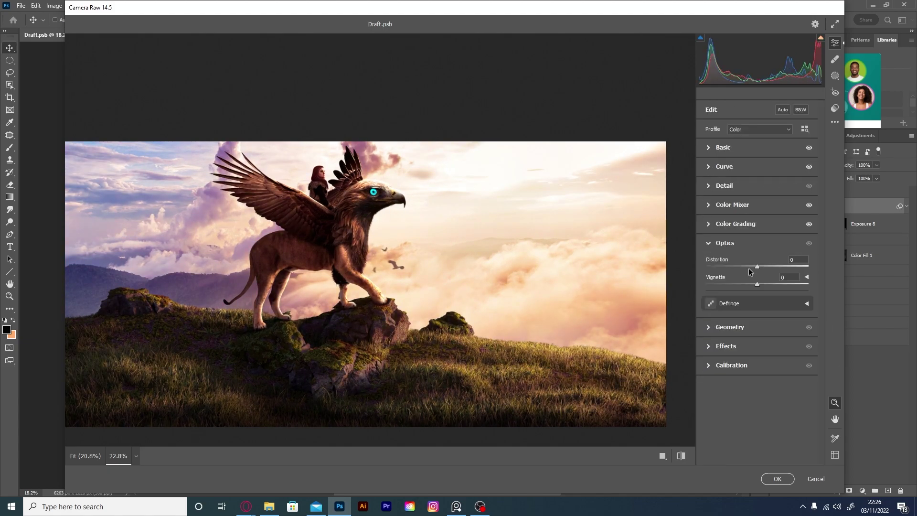
# Add grain of about 27 and set Calibration Red Primary saturation to -100.
pyautogui.click(725, 243)
pyautogui.click(726, 281)
pyautogui.moveTo(707, 305)
pyautogui.mouseDown()
pyautogui.moveTo(735, 306)
pyautogui.moveTo(726, 304)
pyautogui.moveTo(752, 324)
pyautogui.mouseUp()
pyautogui.click(732, 341)
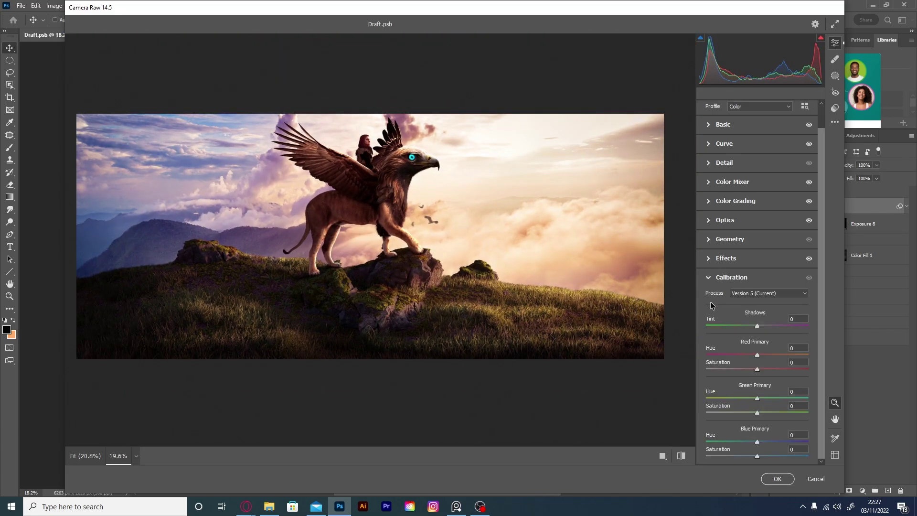
pyautogui.moveTo(736, 369); pyautogui.dragTo(706, 369)
pyautogui.scroll(2, 409, 184)
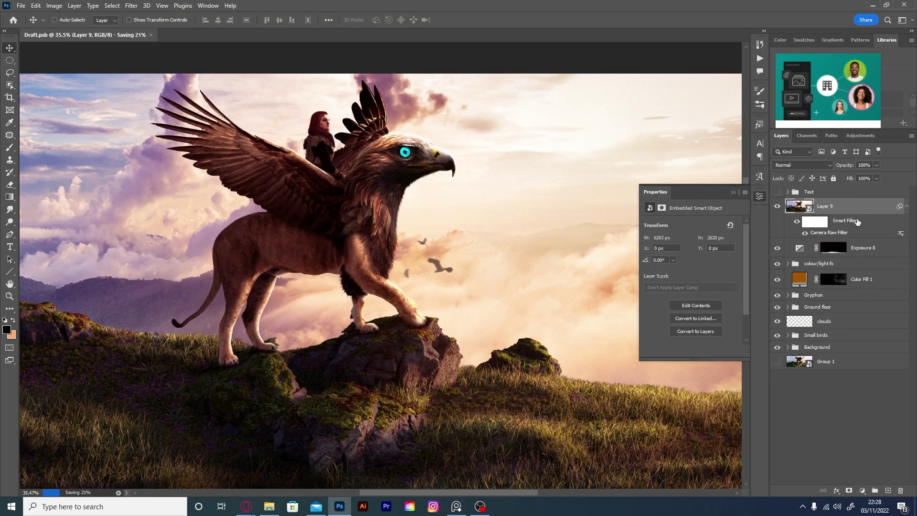
# Apply the Camera Raw grade, then Glowing Edges on Layer 9 copy with edge smoothness 7.
pyautogui.click(128, 5)
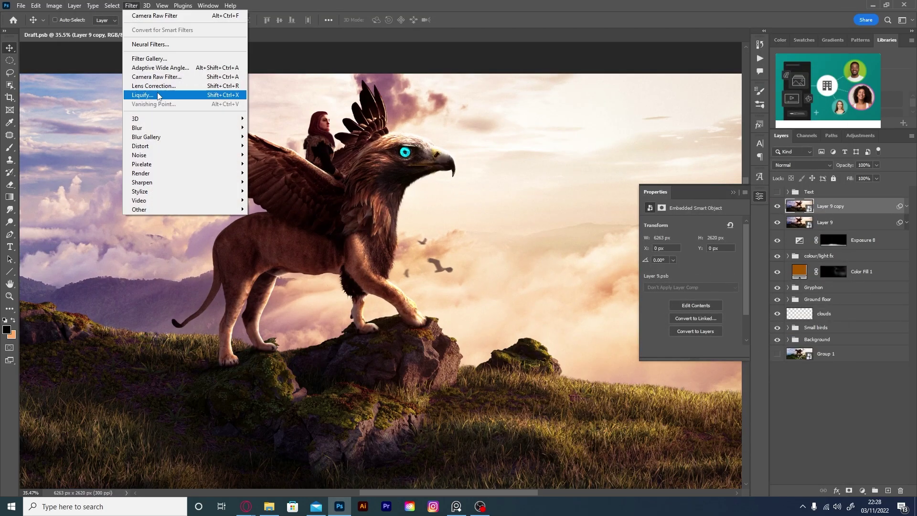
pyautogui.click(148, 61)
pyautogui.scroll(-3, 404, 208)
pyautogui.scroll(-3, 308, 182)
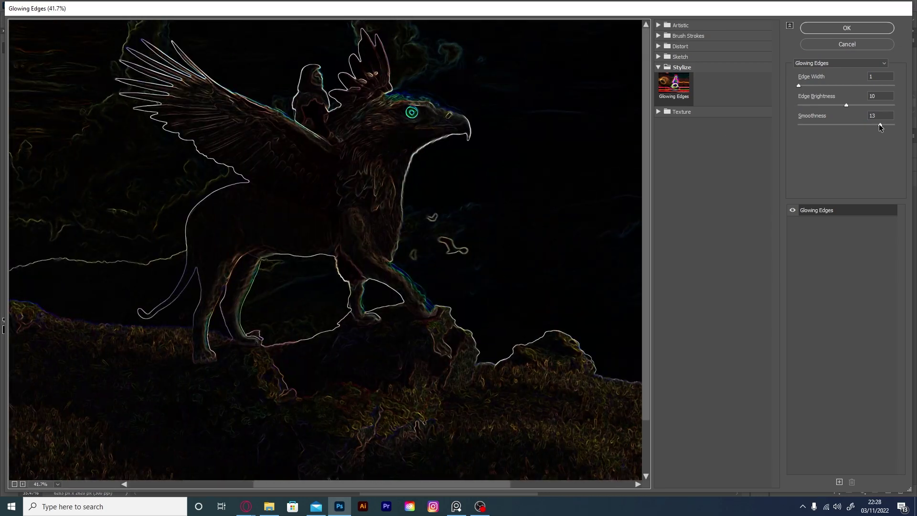
pyautogui.moveTo(834, 125)
pyautogui.mouseDown()
pyautogui.moveTo(842, 105)
pyautogui.moveTo(858, 125)
pyautogui.mouseUp()
pyautogui.moveTo(799, 85); pyautogui.dragTo(811, 85)
pyautogui.press('Return')
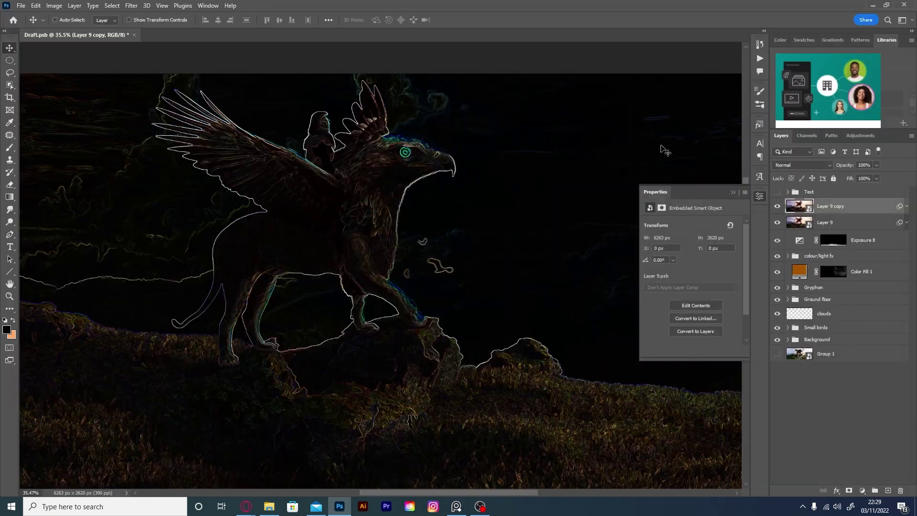
# Hide the glow behind an inverted black mask and paint it back in white along the wing edge.
pyautogui.scroll(3, 385, 179)
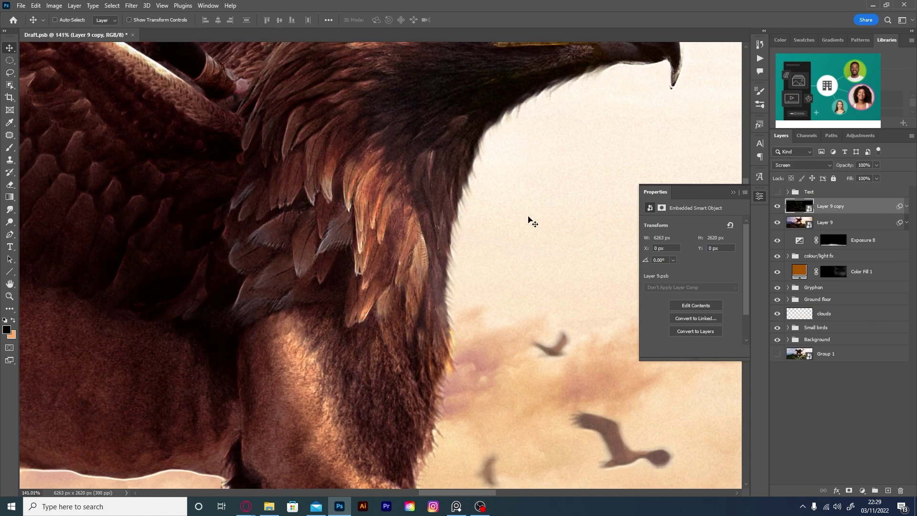
pyautogui.scroll(-3, 529, 219)
pyautogui.hotkey('ctrl', 'i')
pyautogui.press('b')
pyautogui.press('x')
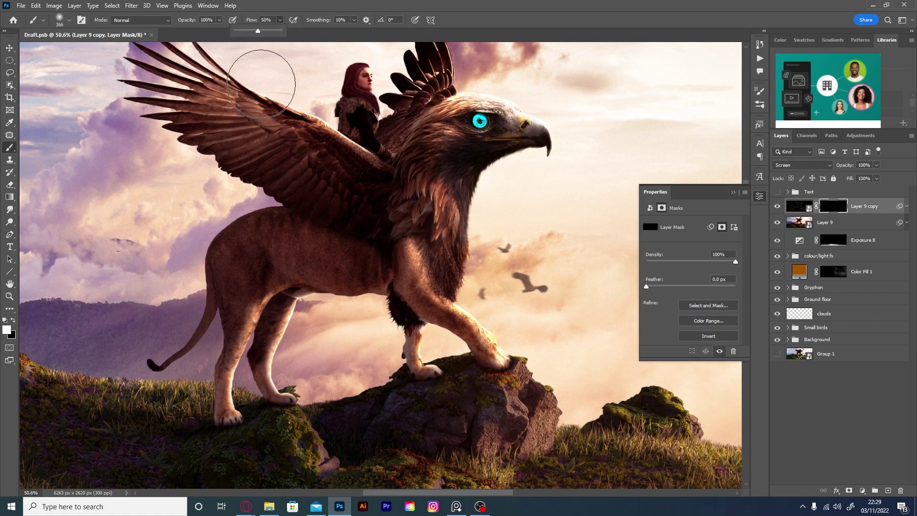
pyautogui.scroll(2, 261, 84)
pyautogui.scroll(2, 215, 67)
pyautogui.moveTo(188, 57); pyautogui.dragTo(314, 191)
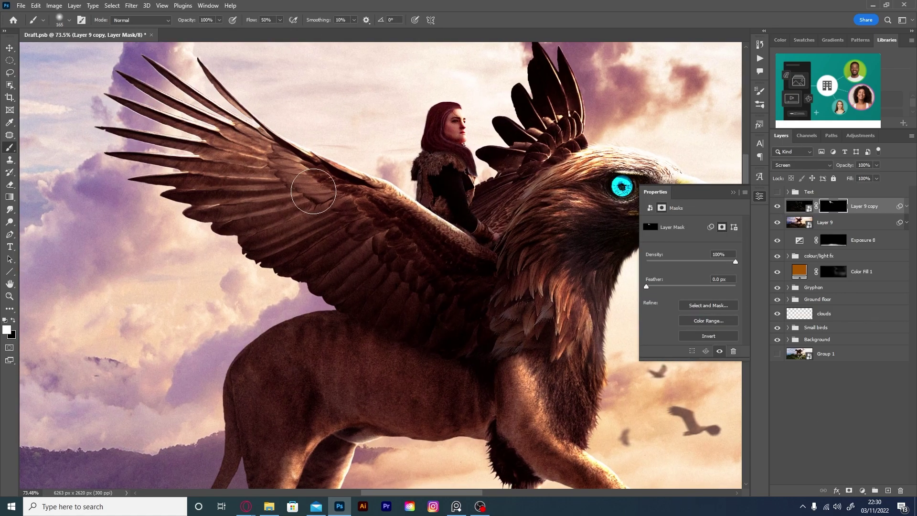
pyautogui.scroll(3, 479, 123)
# Refine the glow mask, painting black to hide stray glow and white to restore it.
pyautogui.press('x')
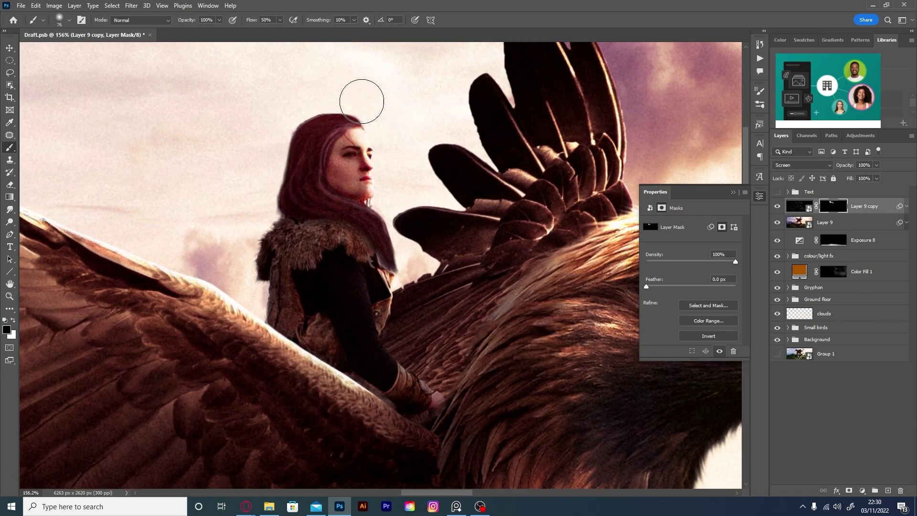
pyautogui.scroll(-3, 362, 157)
pyautogui.scroll(3, 352, 177)
pyautogui.scroll(2, 365, 167)
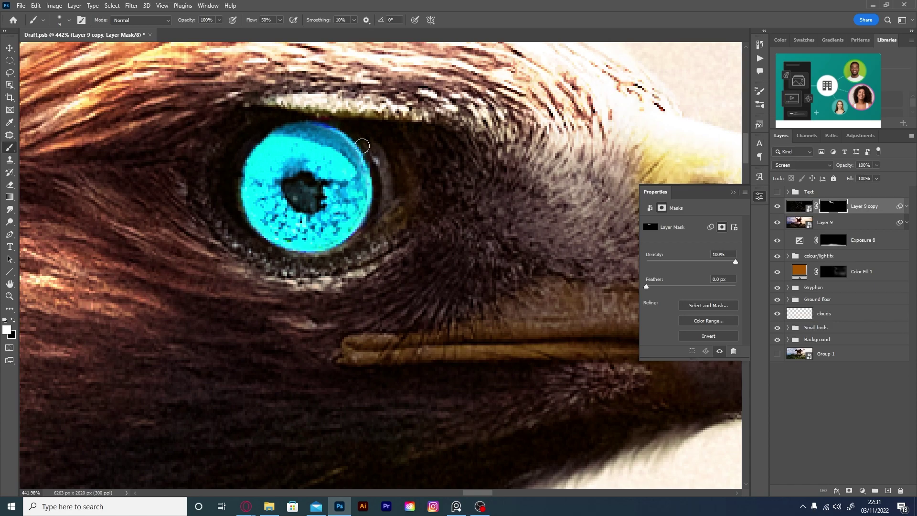
pyautogui.scroll(-3, 302, 214)
pyautogui.scroll(2, 338, 113)
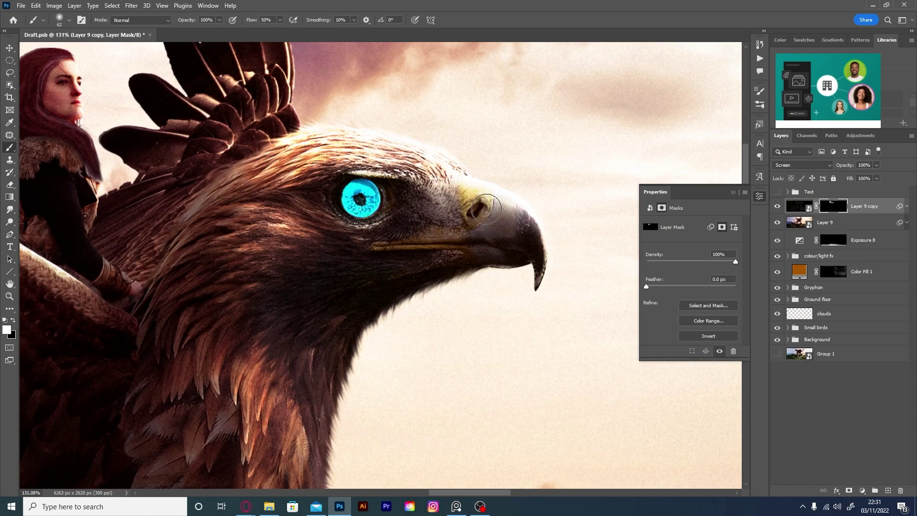
pyautogui.scroll(2, 455, 221)
pyautogui.scroll(-3, 477, 206)
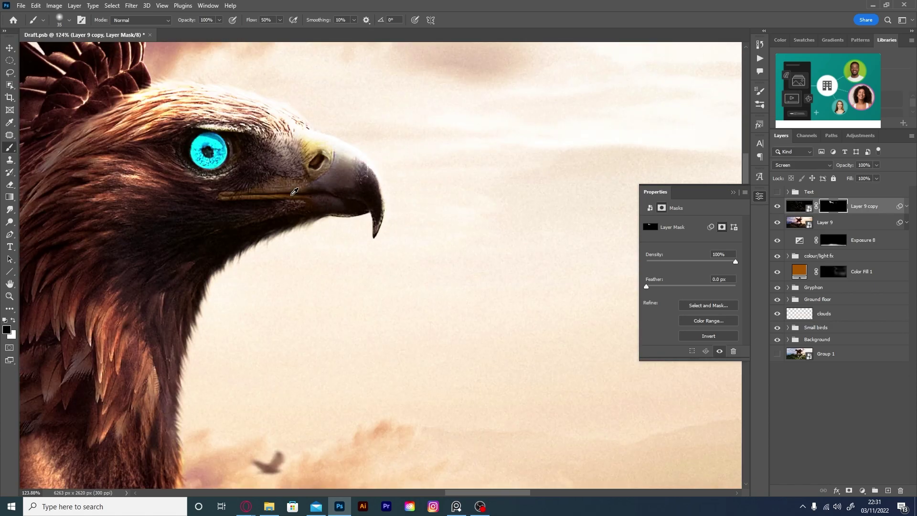
pyautogui.scroll(3, 269, 275)
pyautogui.press('x')
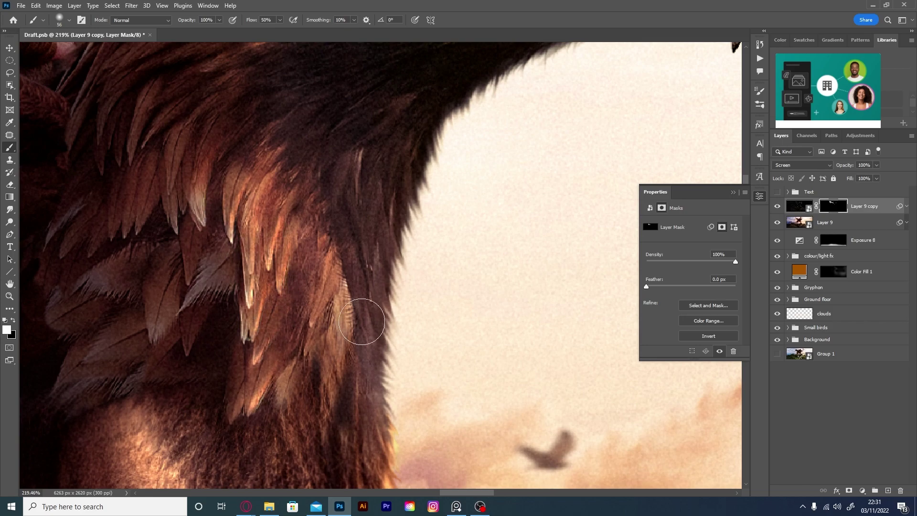
pyautogui.scroll(-3, 413, 348)
pyautogui.scroll(2, 298, 430)
pyautogui.scroll(-1, 361, 315)
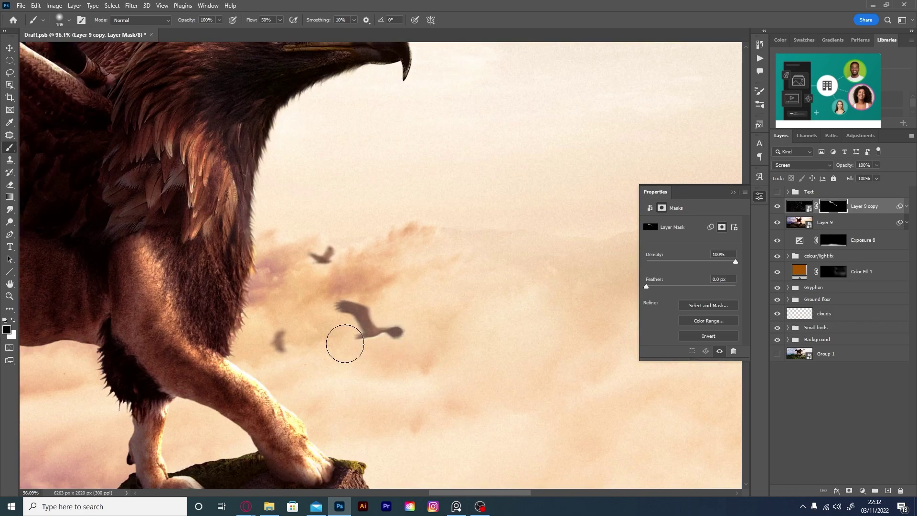
# Save the document and keep painting white to reveal glow on the beak, neck and legs.
pyautogui.hotkey('ctrl', 's')
pyautogui.scroll(-2, 279, 357)
pyautogui.scroll(1, 267, 269)
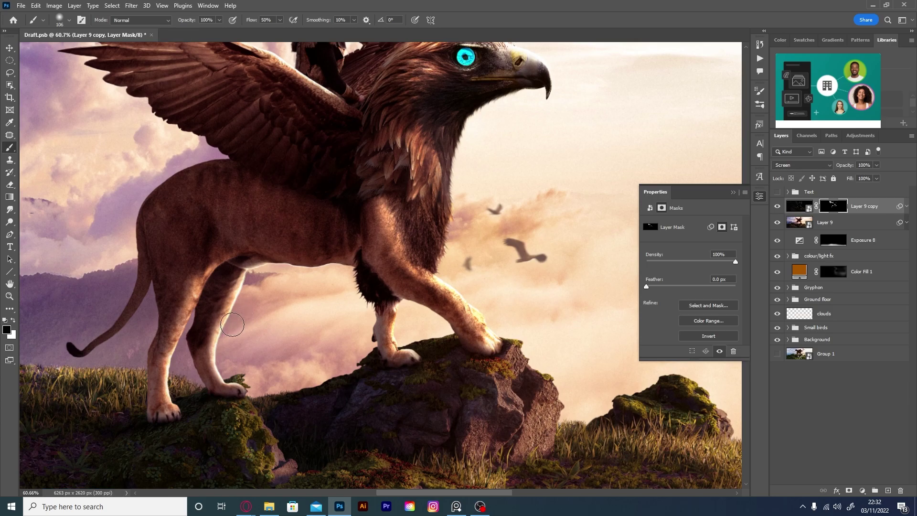
pyautogui.scroll(1, 233, 325)
pyautogui.press('x')
pyautogui.hscroll(5, 127, 387)
pyautogui.scroll(-2, 253, 233)
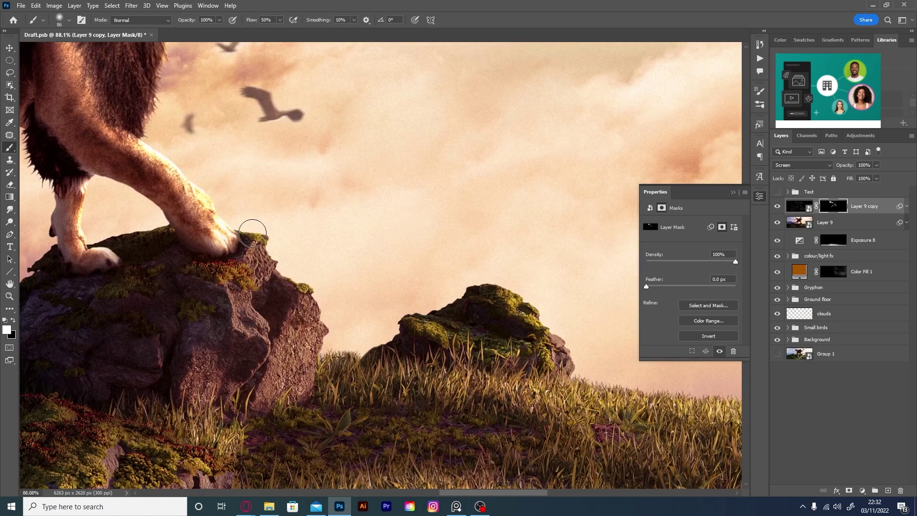
pyautogui.scroll(-1, 358, 248)
pyautogui.scroll(-1, 359, 248)
pyautogui.scroll(-3, 337, 248)
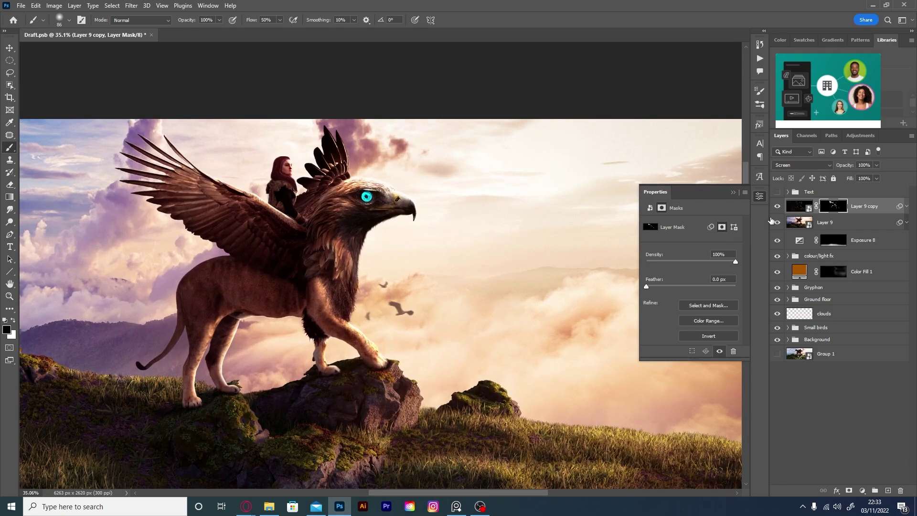
pyautogui.scroll(-1, 337, 247)
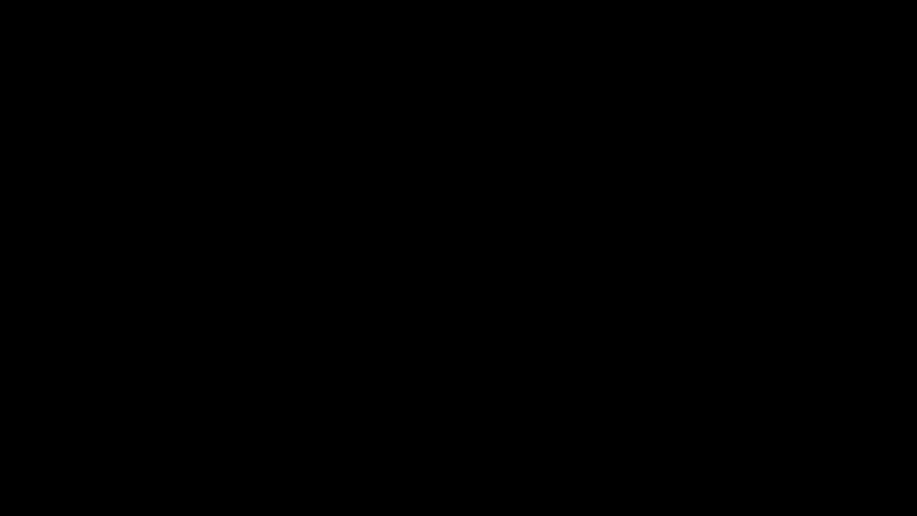